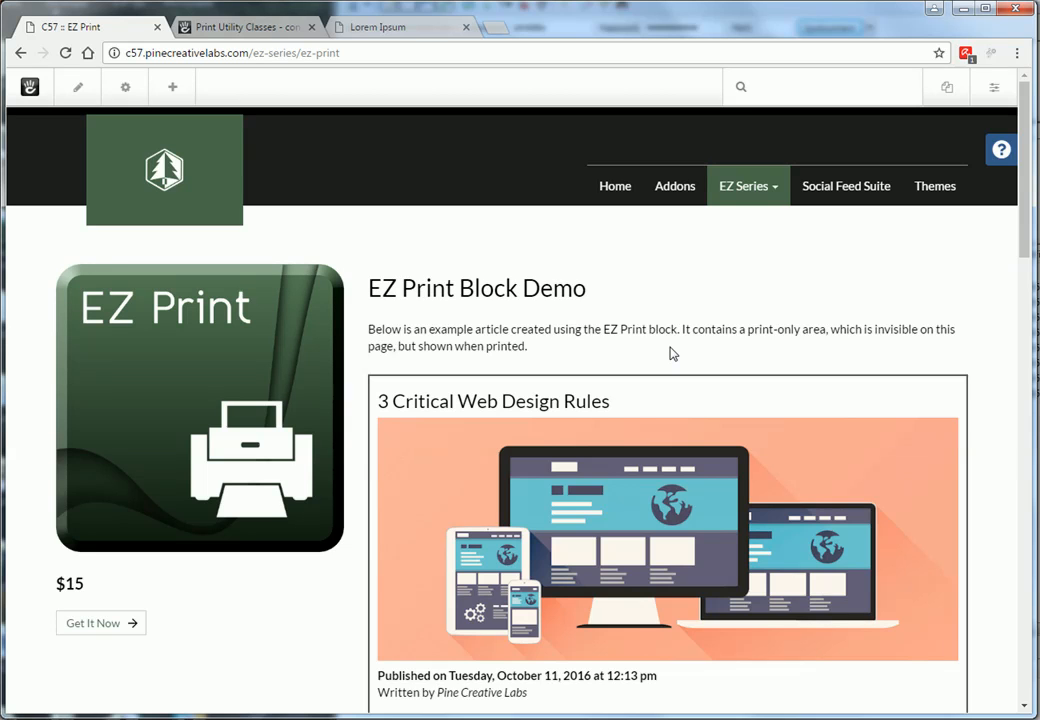
# Step: Look through the EZ Print demo page, including the example article, its print buttons and the FAQ section
pyautogui.scroll(-5, 672, 353)
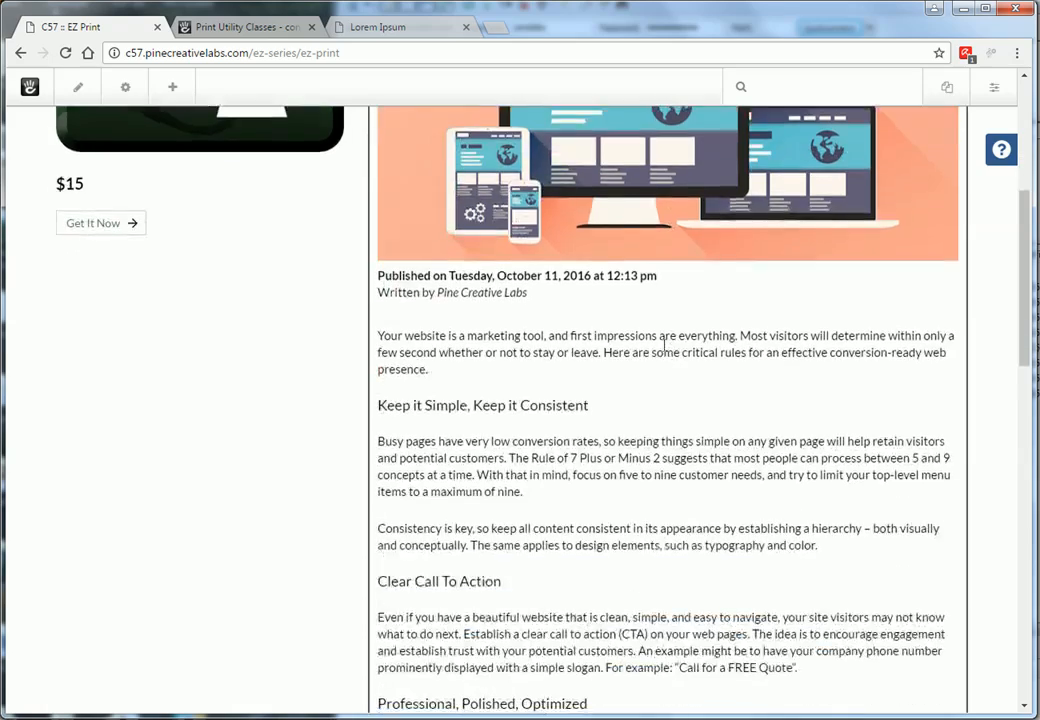
pyautogui.scroll(-3, 617, 276)
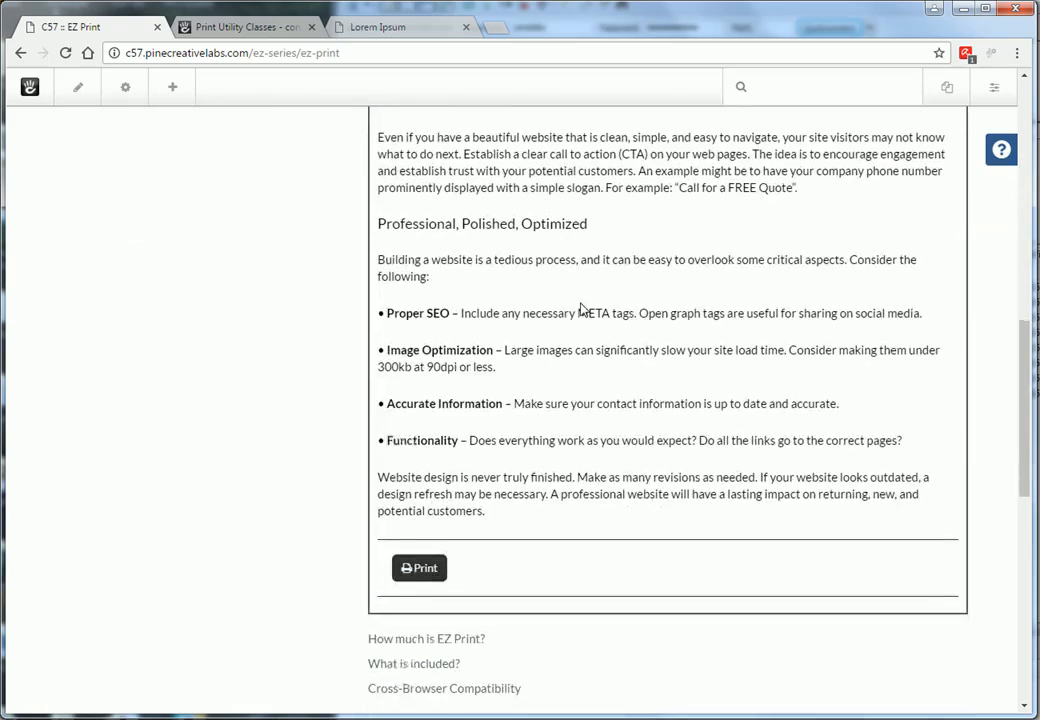
pyautogui.scroll(-3, 582, 310)
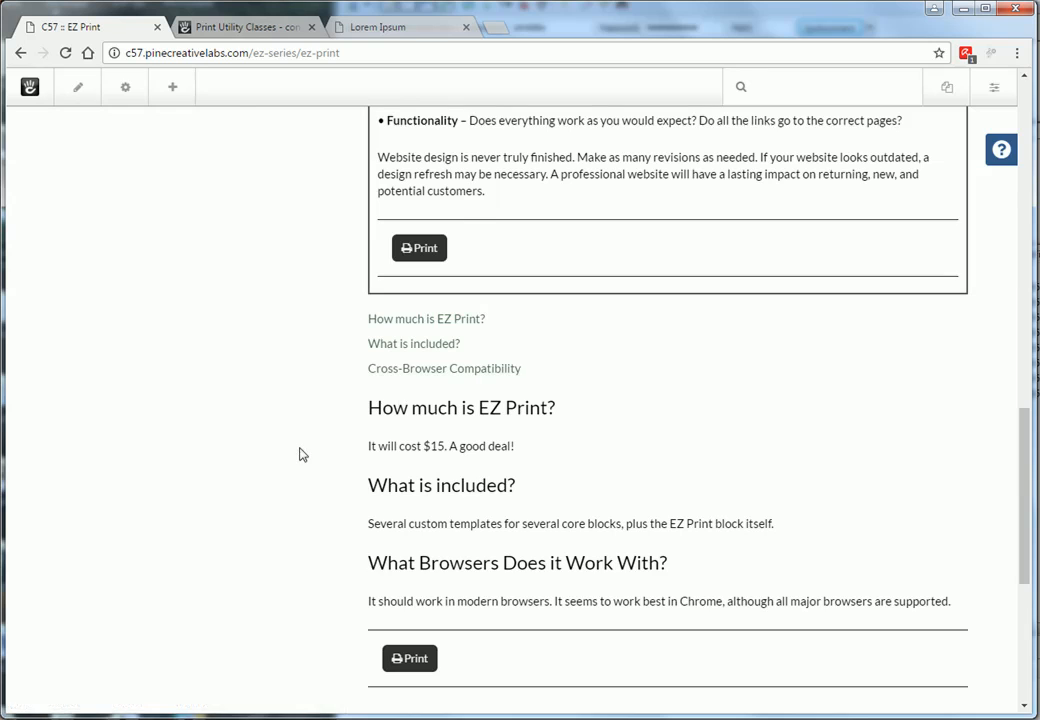
pyautogui.scroll(-1, 434, 446)
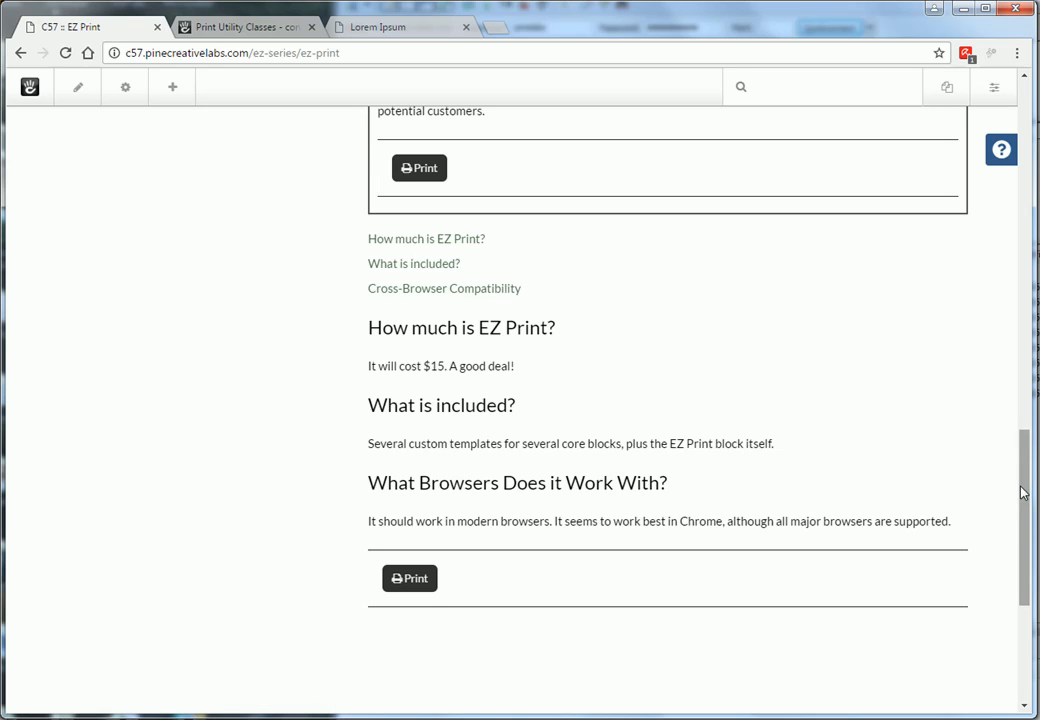
pyautogui.moveTo(1024, 493); pyautogui.dragTo(1030, 140)
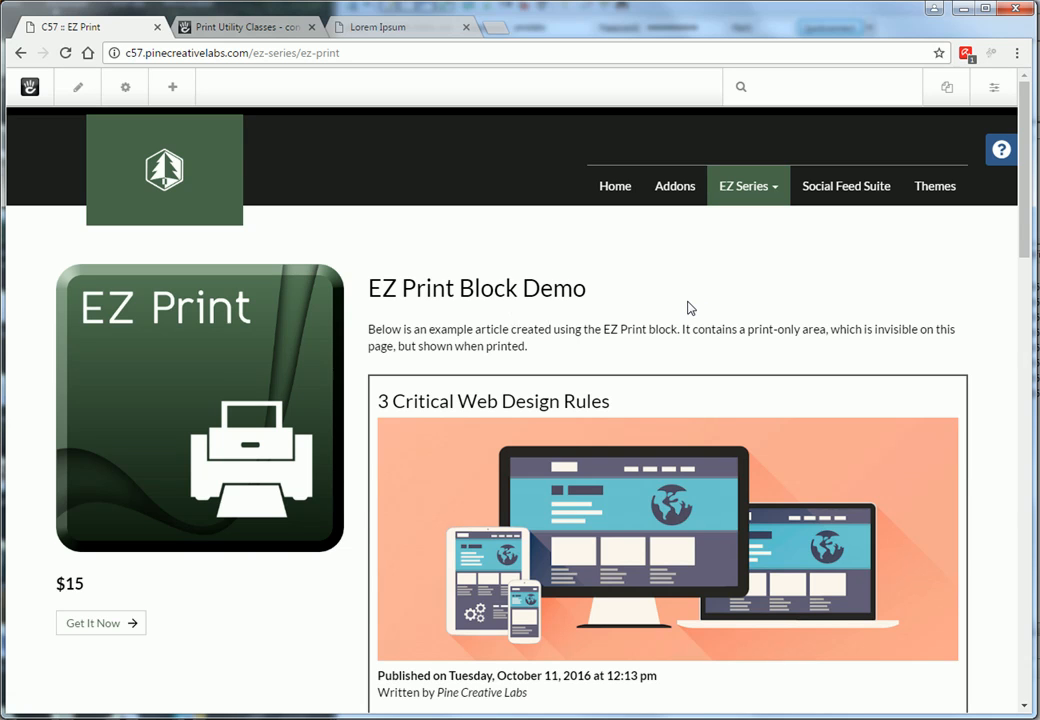
pyautogui.scroll(-2, 638, 324)
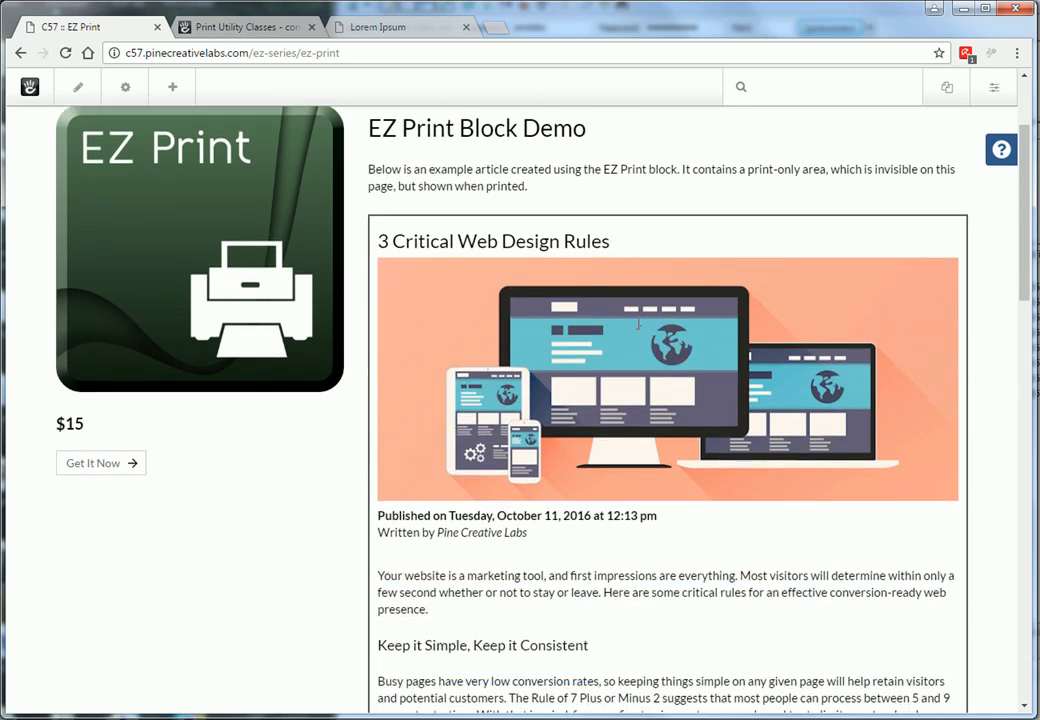
pyautogui.scroll(-1, 620, 344)
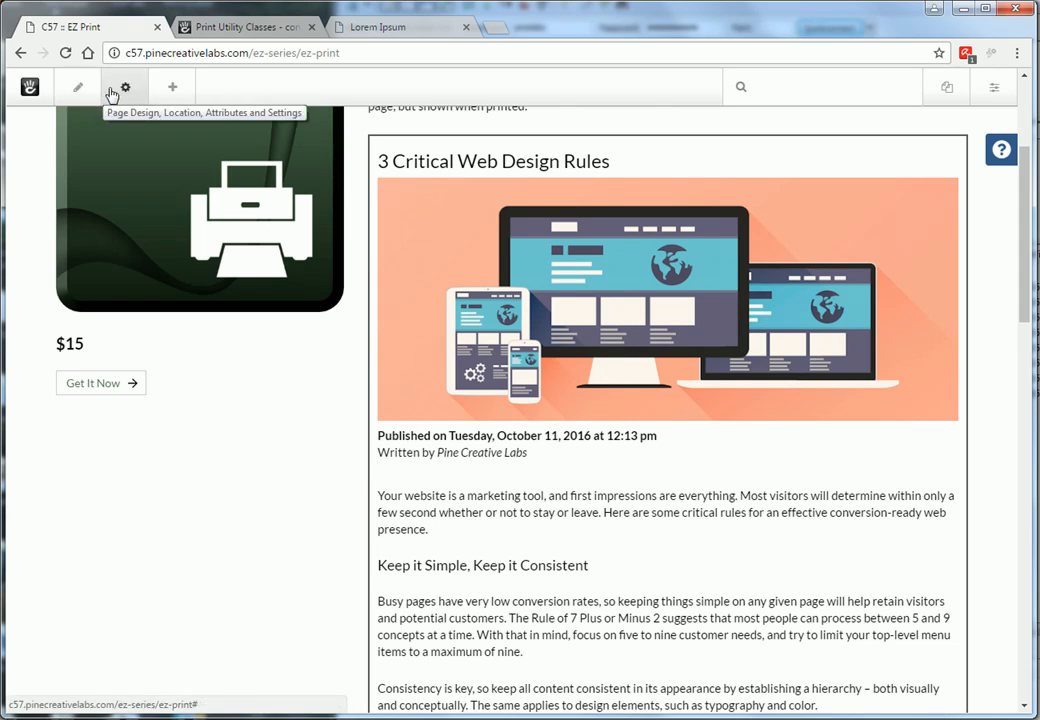
# Step: Put the page in edit mode and open the "3 Critical Web Design Rules" EZ Print block for editing
pyautogui.click(80, 91)
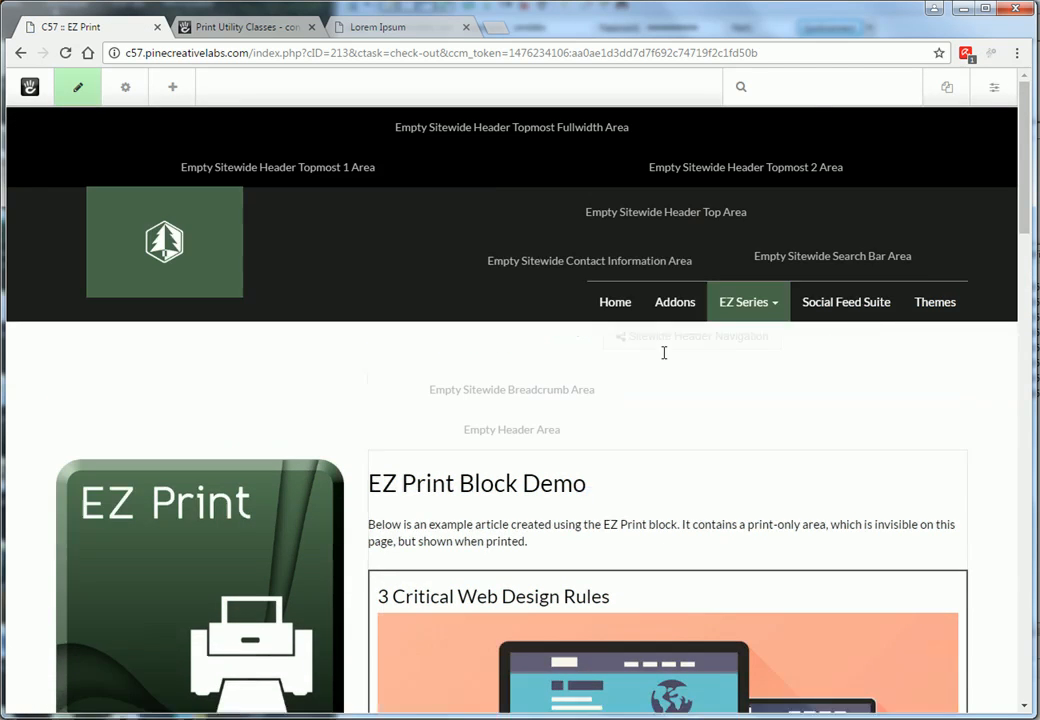
pyautogui.scroll(-4, 673, 374)
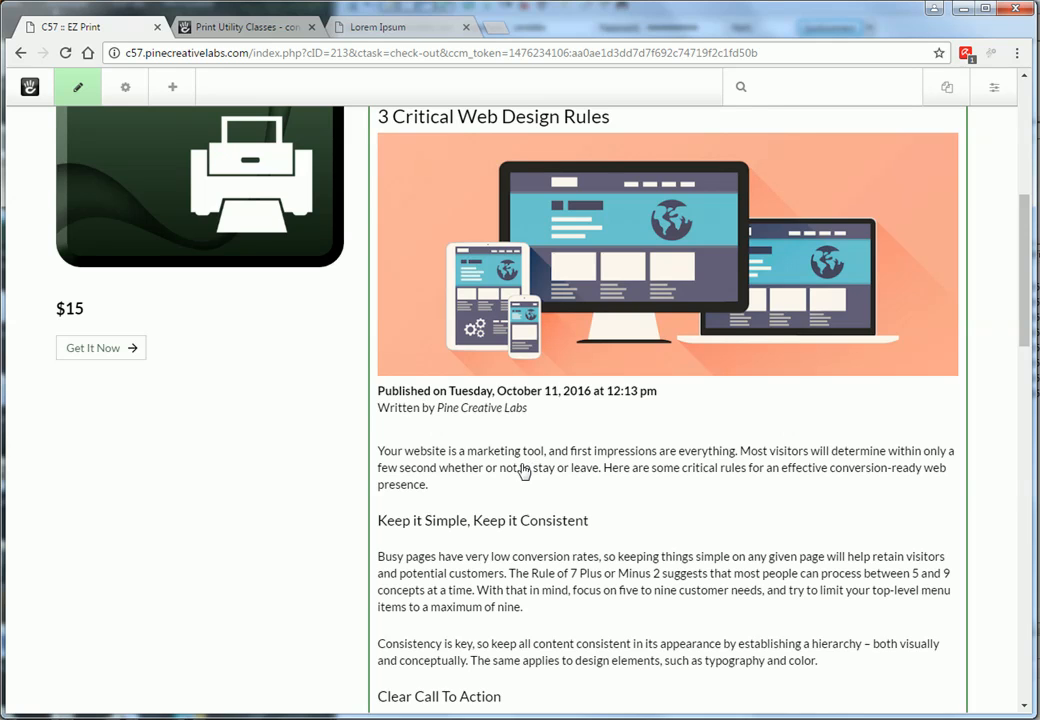
pyautogui.click(459, 435)
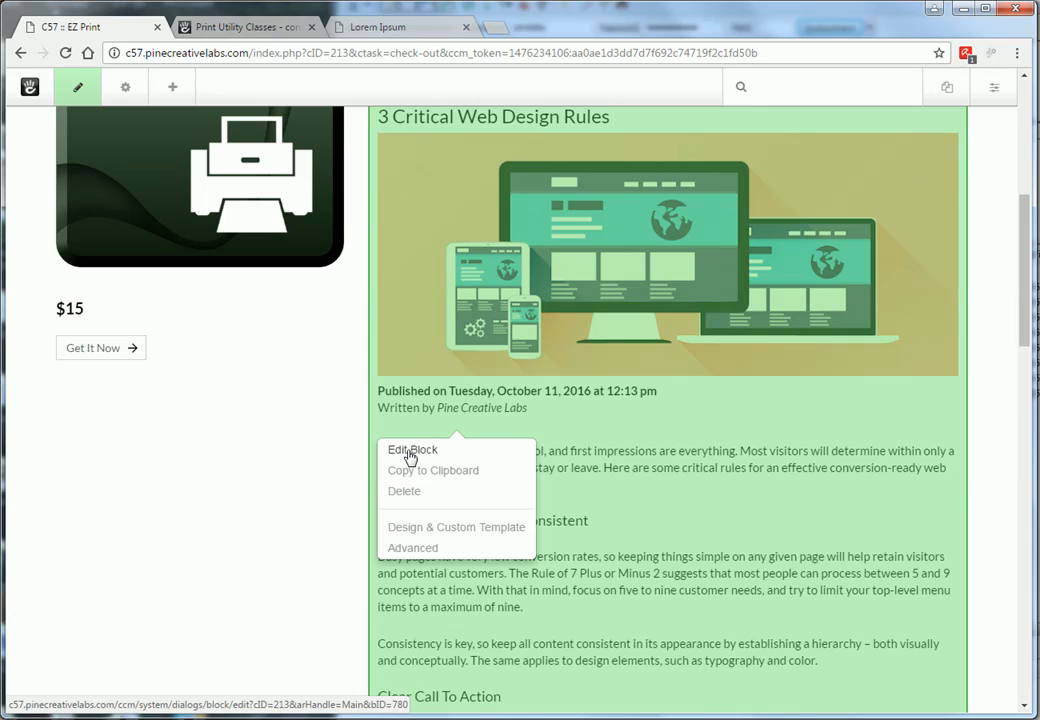
pyautogui.click(410, 452)
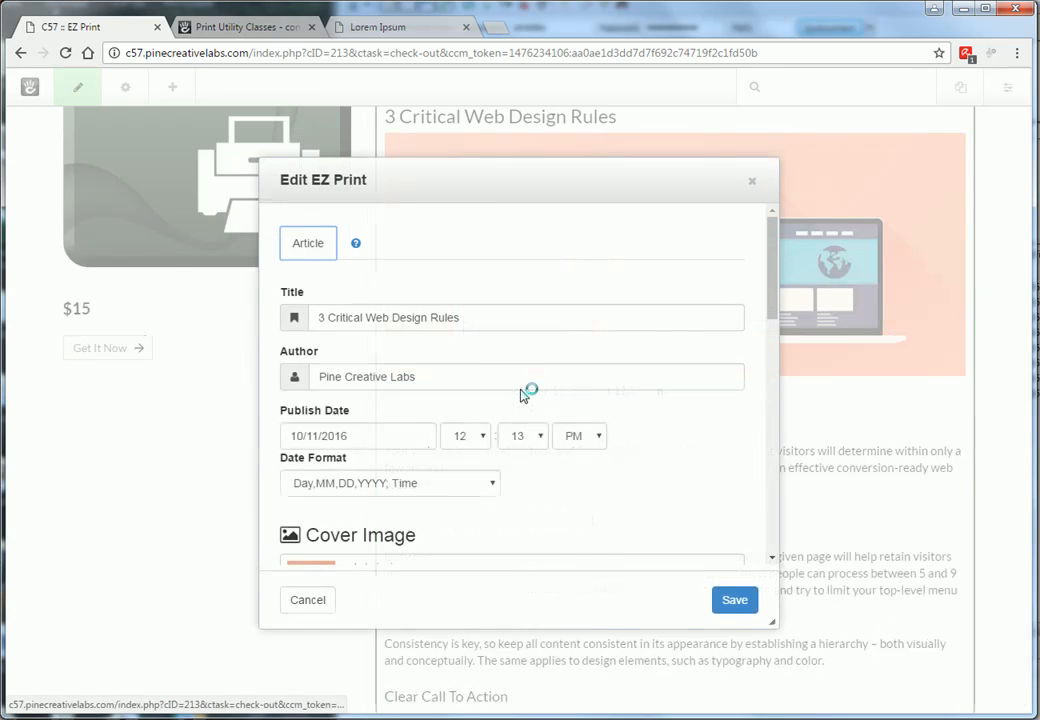
pyautogui.moveTo(442, 184); pyautogui.dragTo(469, 141)
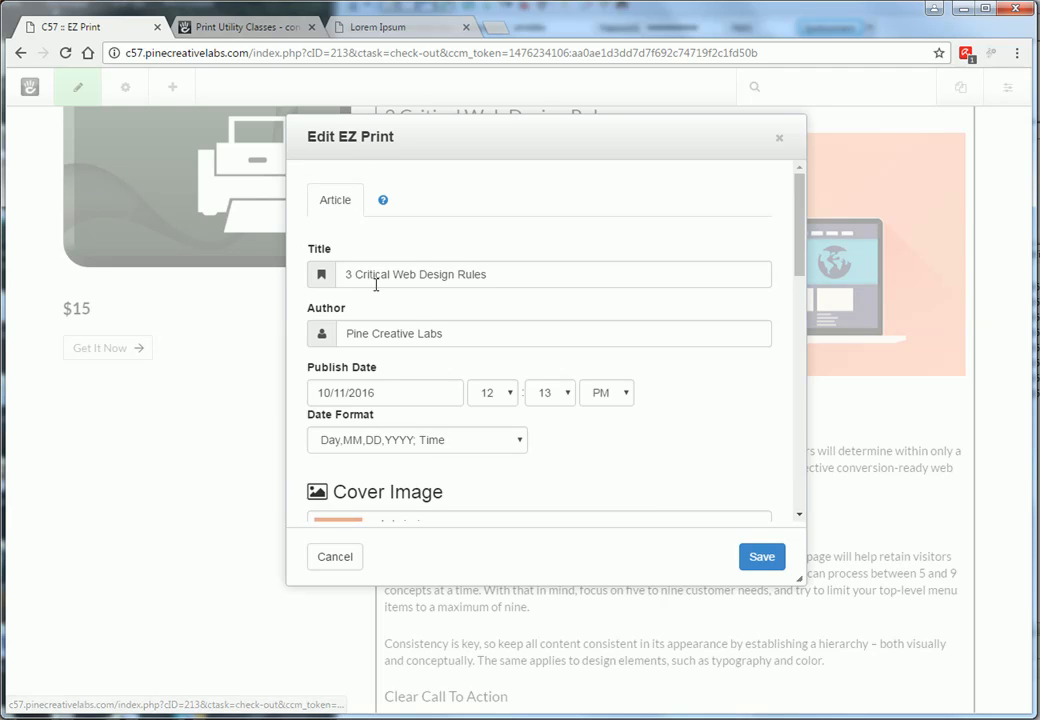
# Step: Review the block's title, author and publish date fields, and check the date format choices, keeping Day,MM,DD,YYYY; Time
pyautogui.scroll(-1, 405, 316)
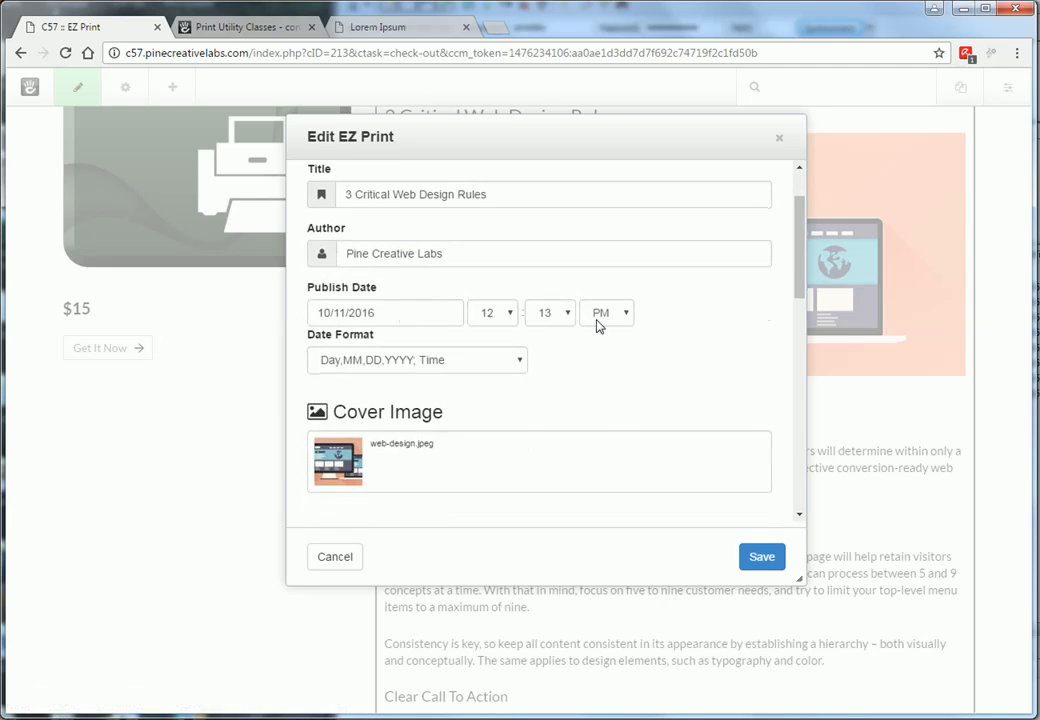
pyautogui.scroll(1, 610, 388)
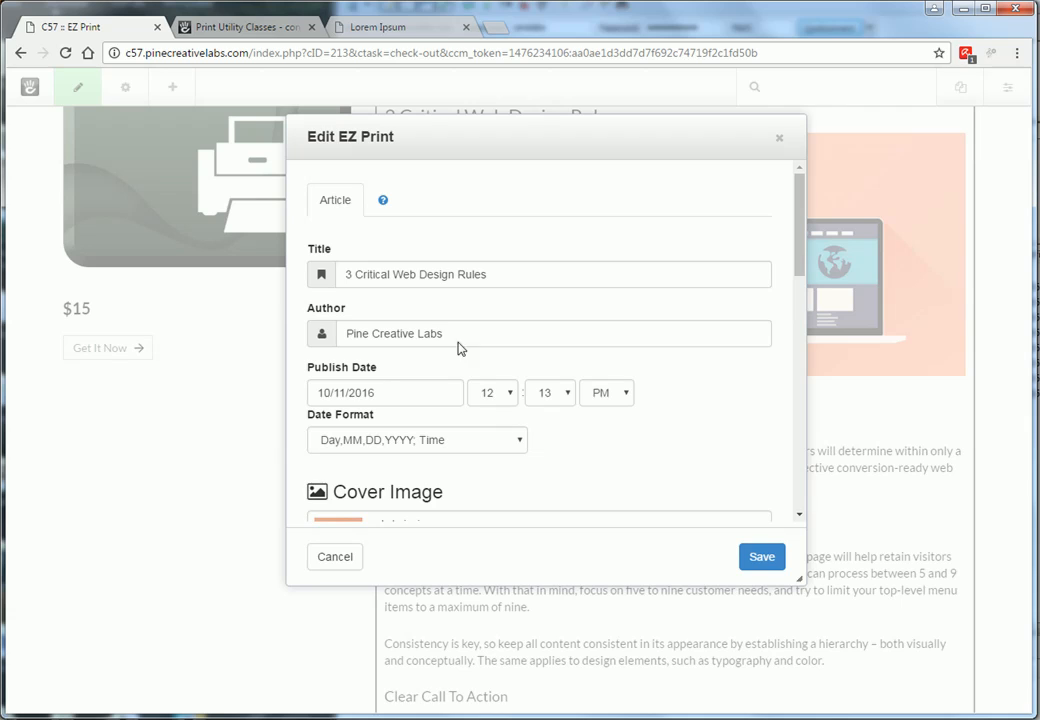
pyautogui.click(430, 278)
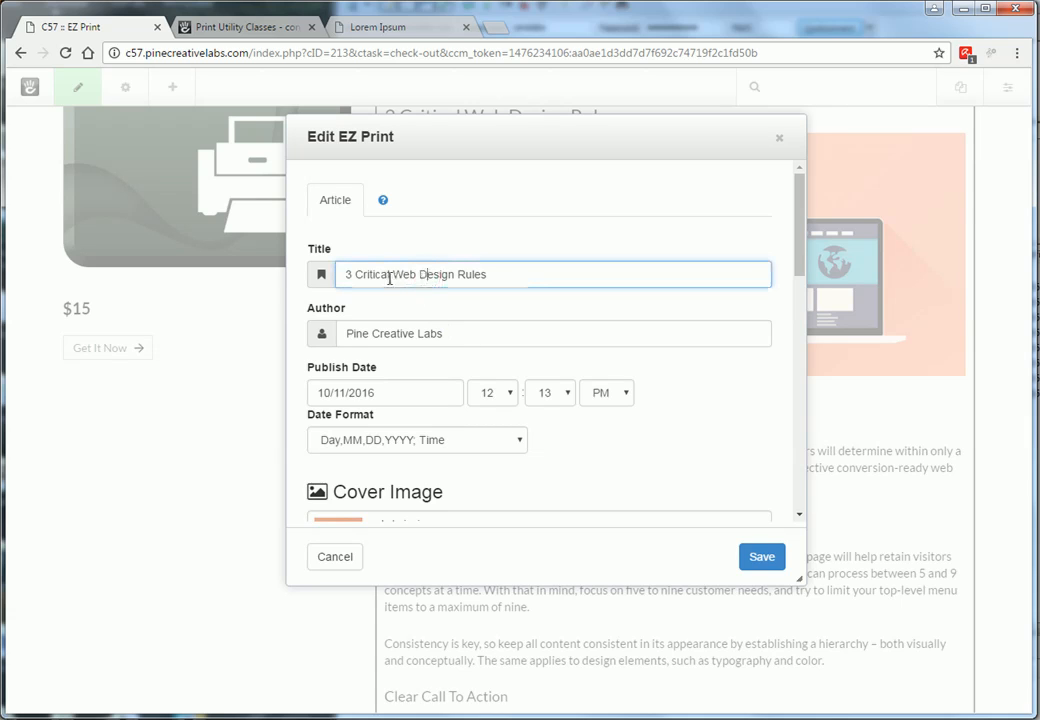
pyautogui.click(374, 334)
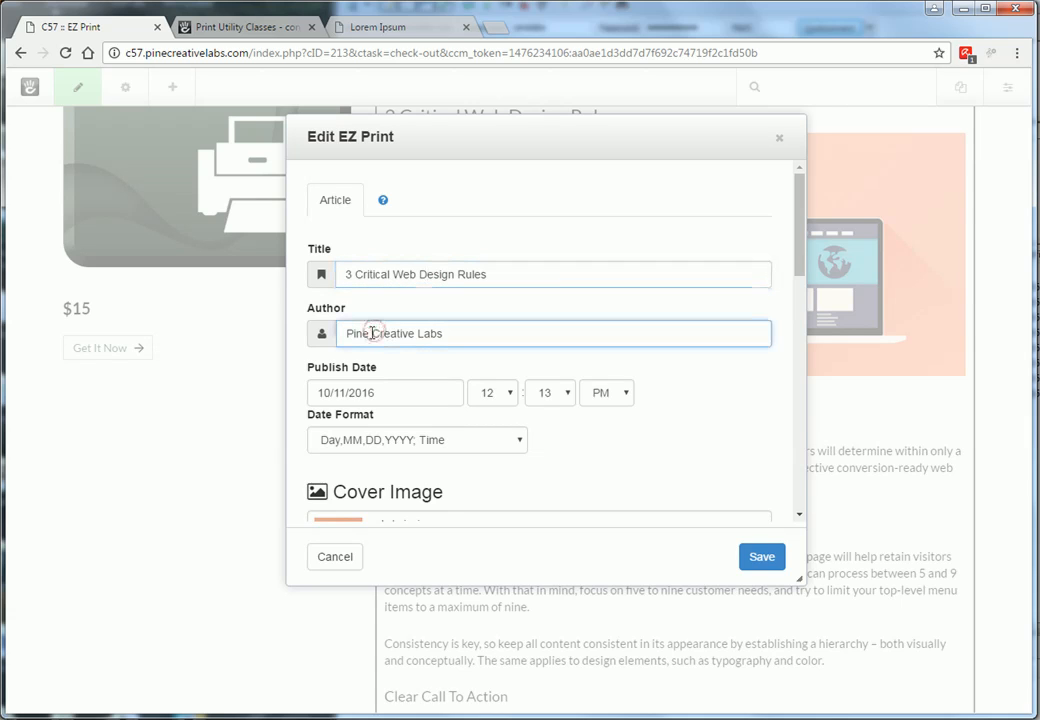
pyautogui.scroll(-3, 530, 360)
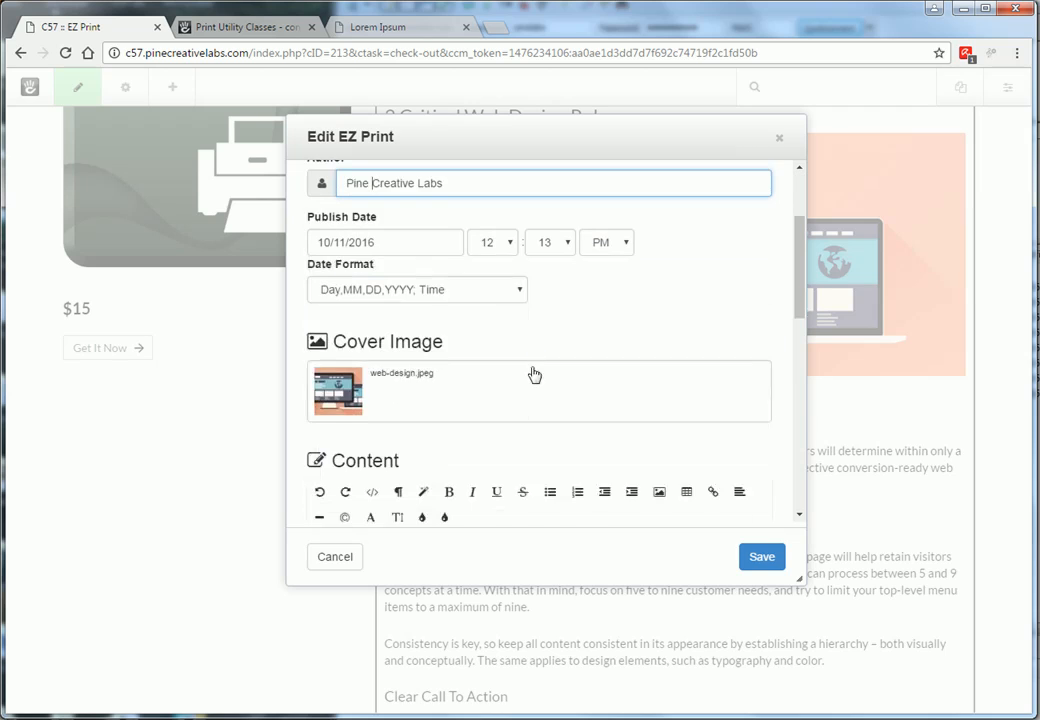
pyautogui.click(410, 237)
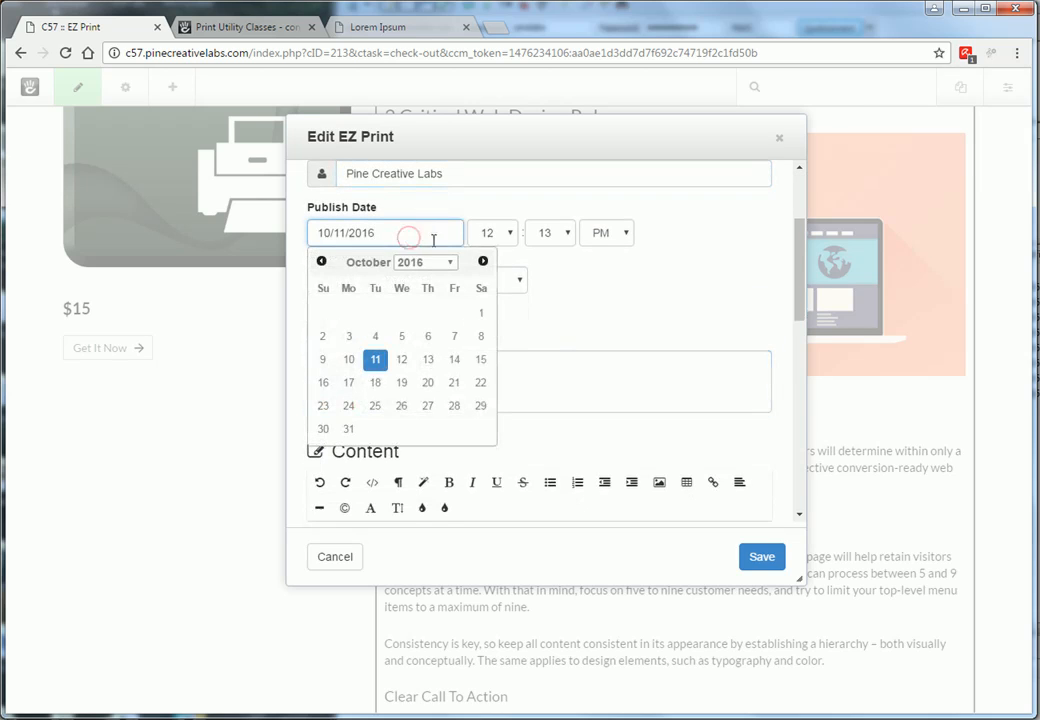
pyautogui.click(654, 316)
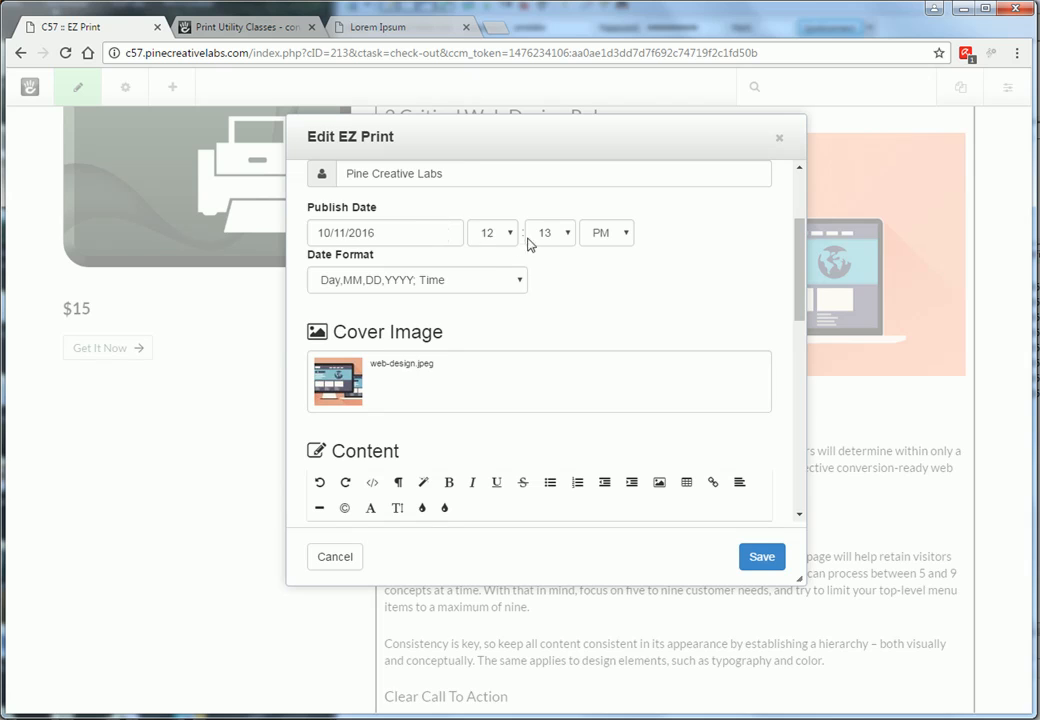
pyautogui.click(430, 284)
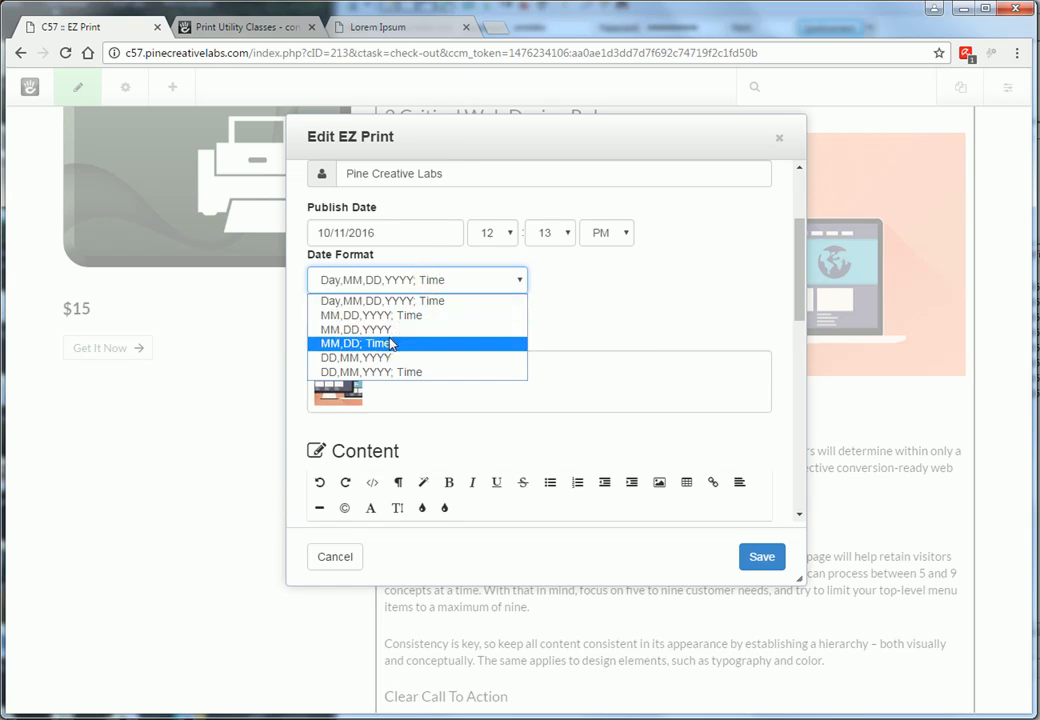
pyautogui.click(455, 298)
pyautogui.click(630, 290)
# Step: Review the cover image selector and the rich-text content editor of the EZ Print block
pyautogui.scroll(-3, 457, 239)
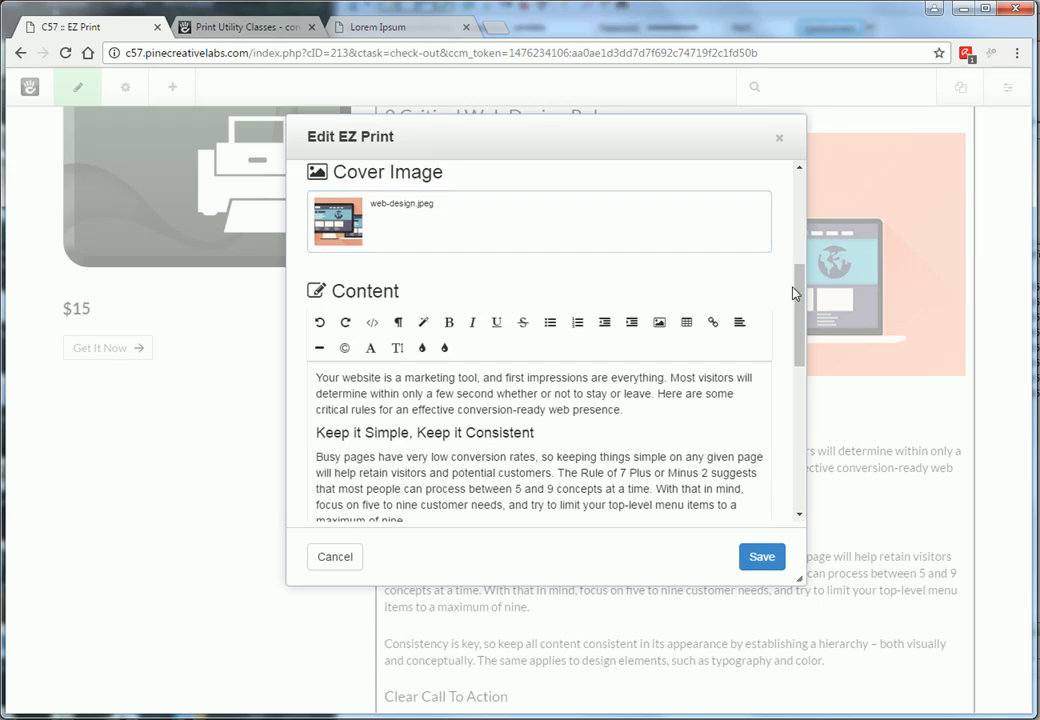
pyautogui.click(395, 231)
pyautogui.click(516, 289)
pyautogui.moveTo(798, 306); pyautogui.dragTo(800, 335)
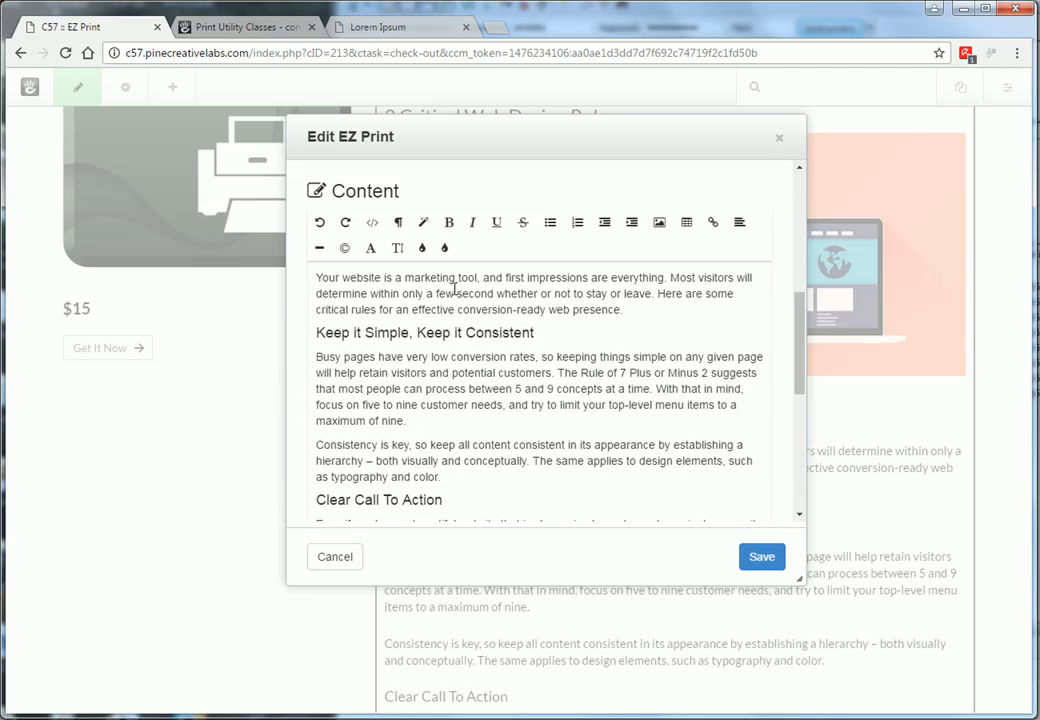
pyautogui.click(446, 290)
pyautogui.scroll(5, 628, 329)
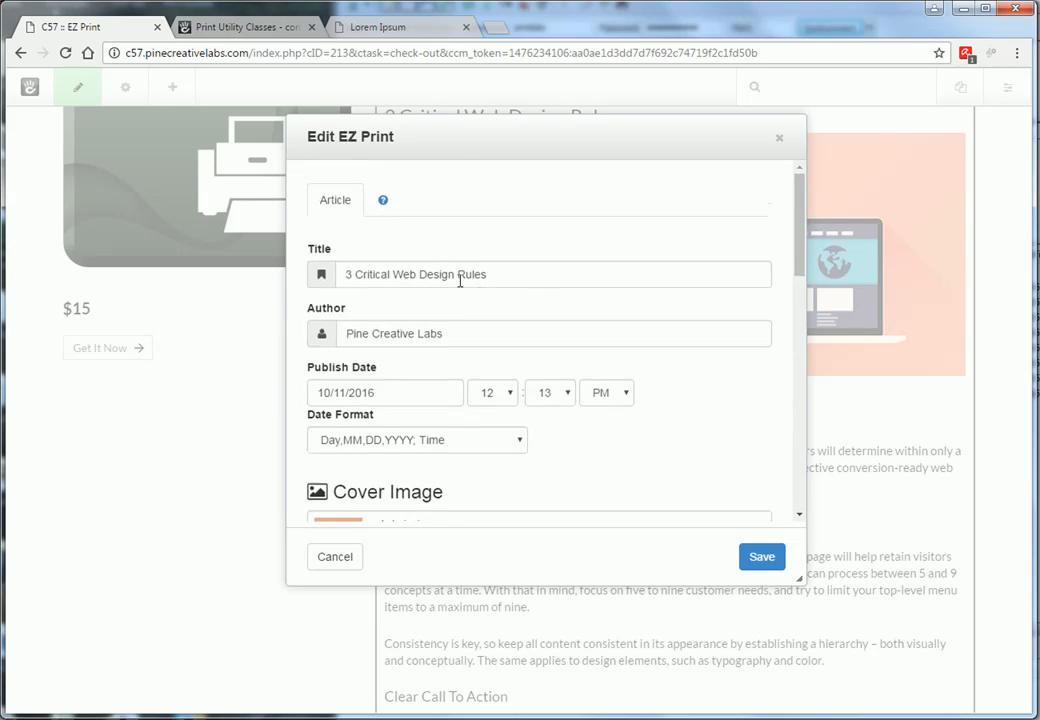
# Step: View the block's help information and read the Print Utility Classes documentation page
pyautogui.click(385, 204)
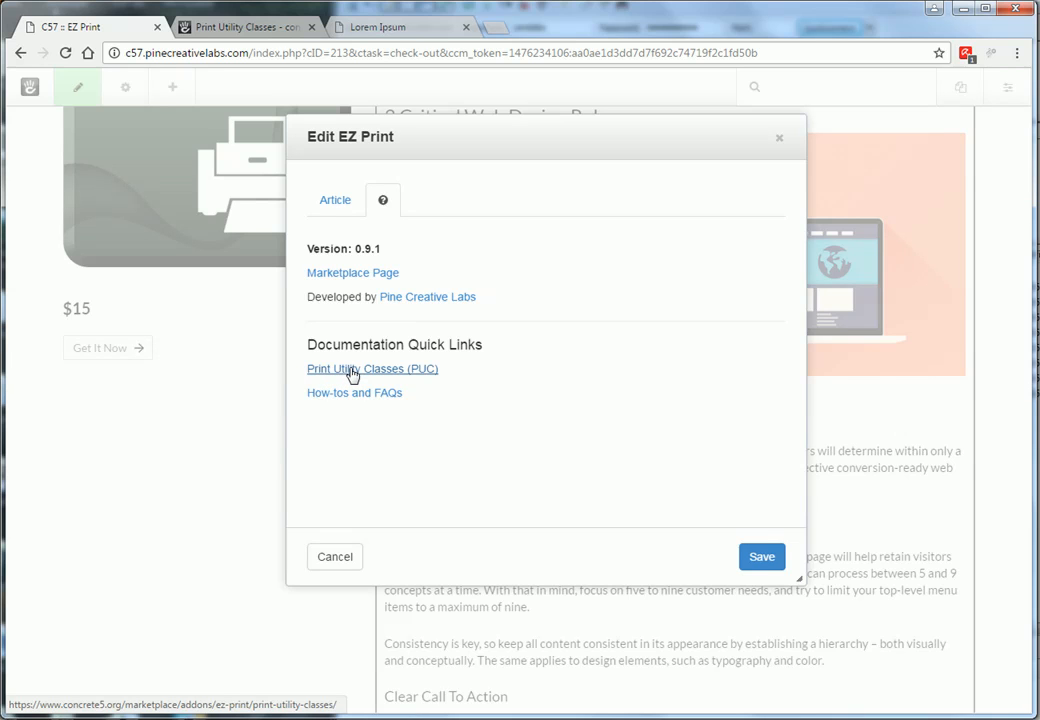
pyautogui.click(252, 28)
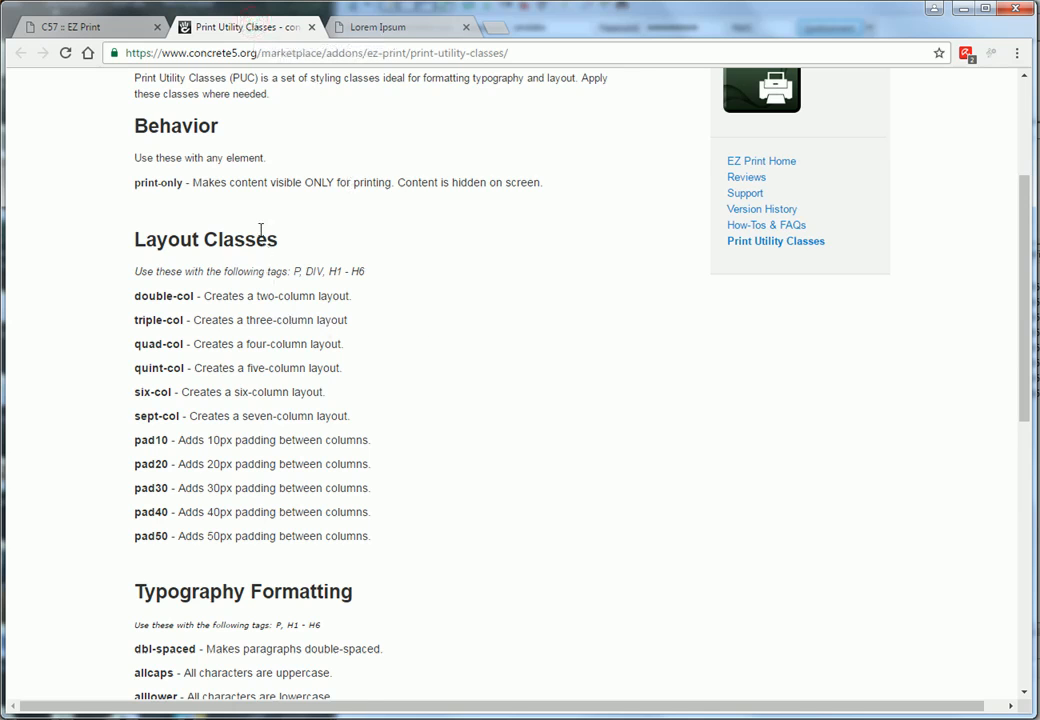
pyautogui.scroll(2, 261, 233)
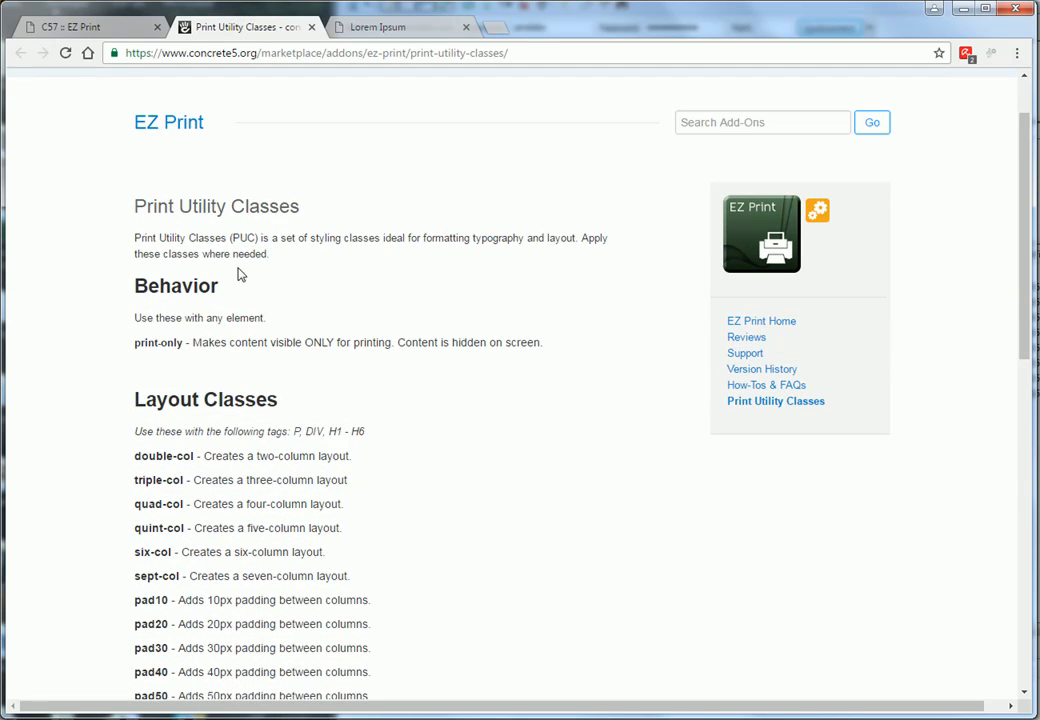
pyautogui.scroll(-1, 240, 275)
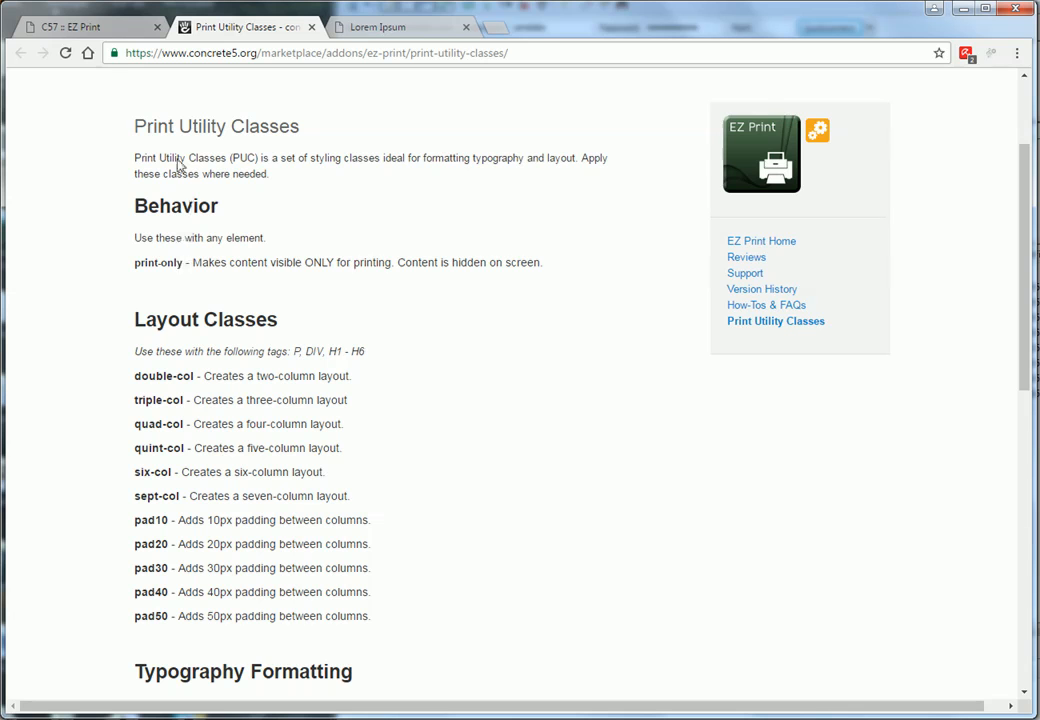
# Step: Return to the block's article settings and examine the content's HTML source, ending back in the visual editor
pyautogui.click(78, 22)
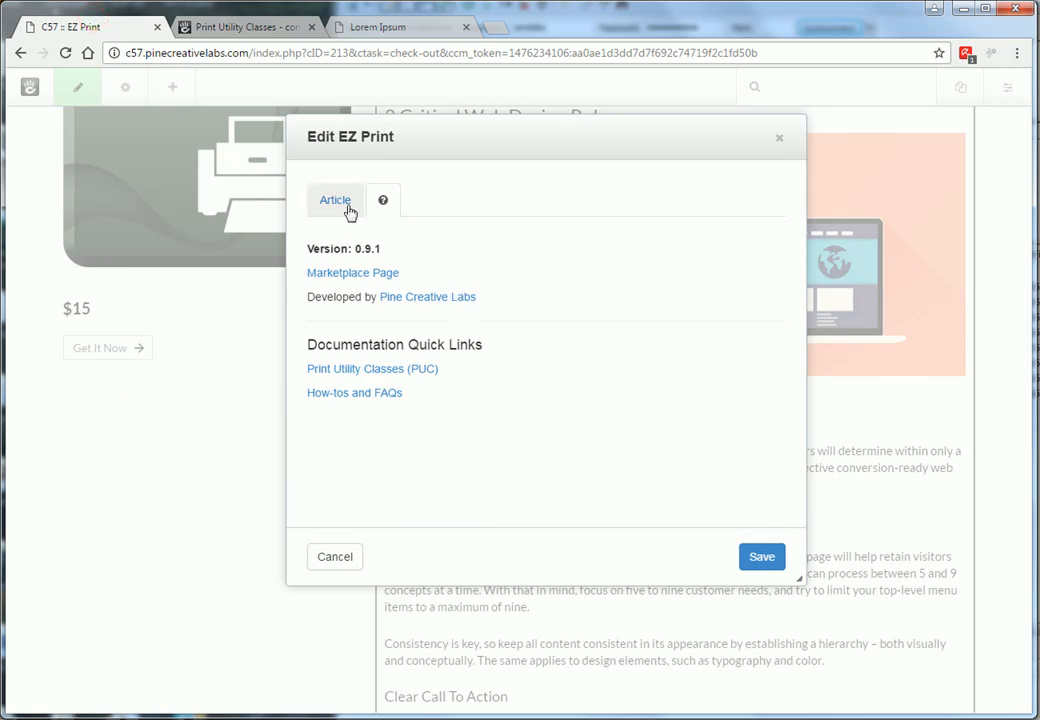
pyautogui.click(336, 201)
pyautogui.scroll(-5, 467, 392)
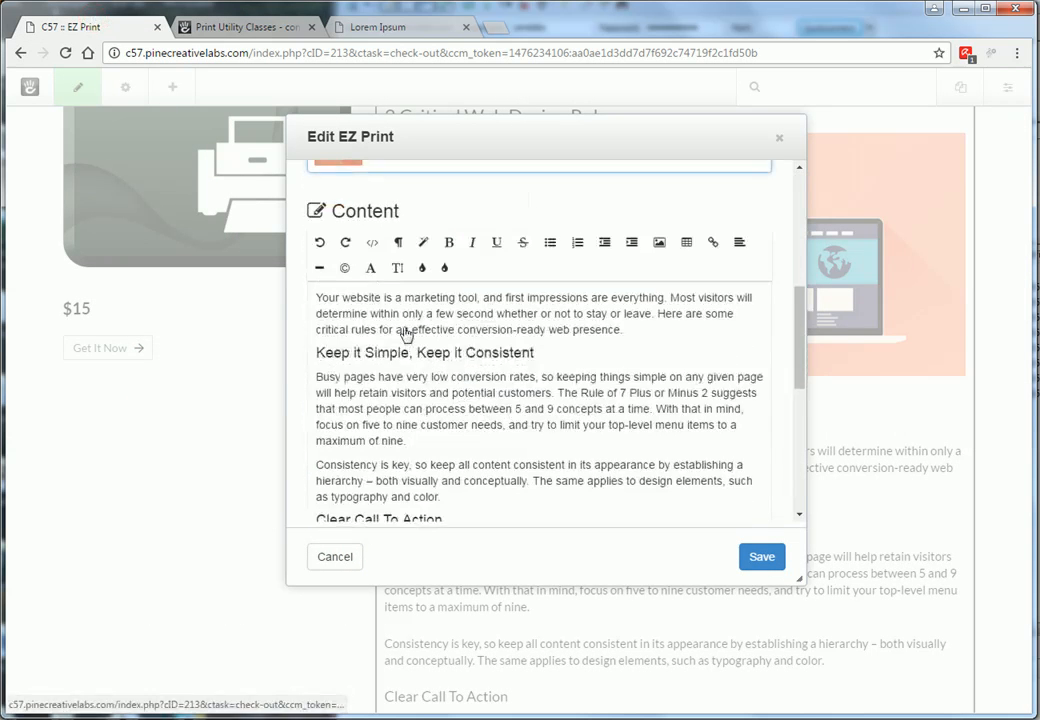
pyautogui.click(372, 243)
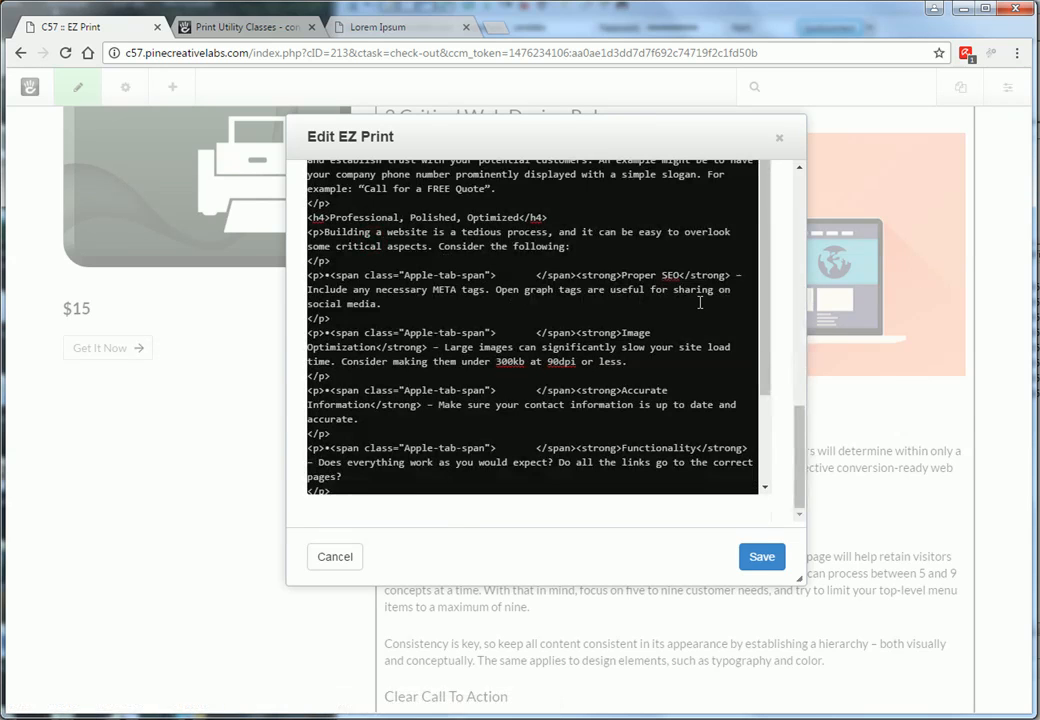
pyautogui.click(763, 341)
pyautogui.moveTo(798, 408); pyautogui.dragTo(796, 321)
pyautogui.click(766, 305)
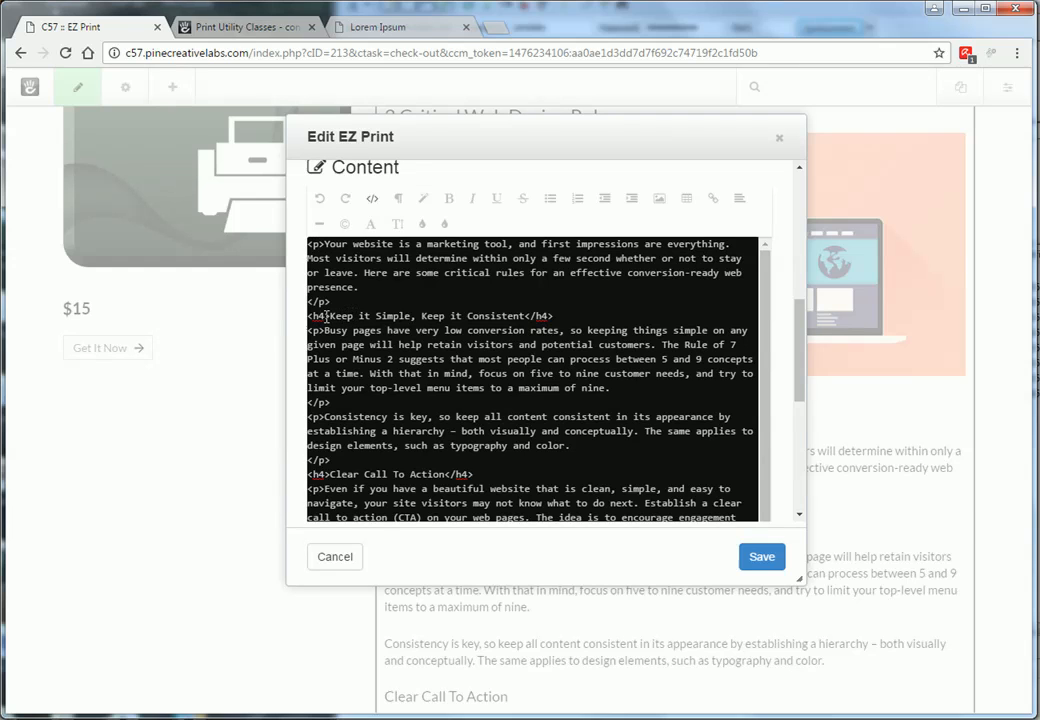
pyautogui.click(372, 198)
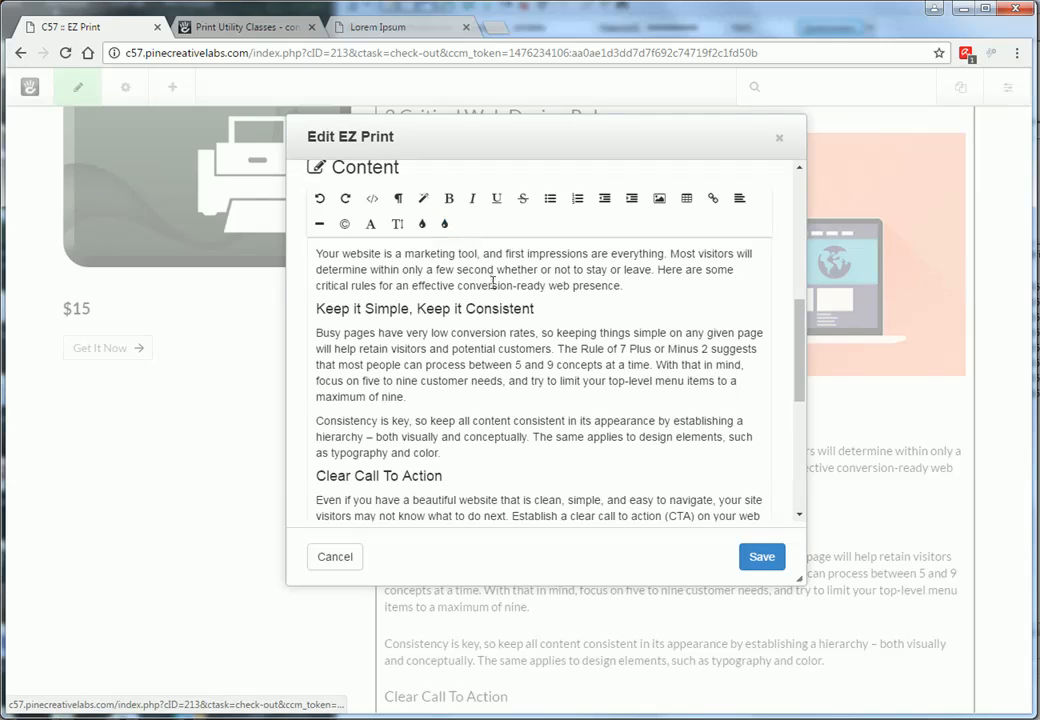
# Step: Justify the opening paragraph of the article content
pyautogui.moveTo(624, 287); pyautogui.dragTo(316, 250)
pyautogui.click(740, 199)
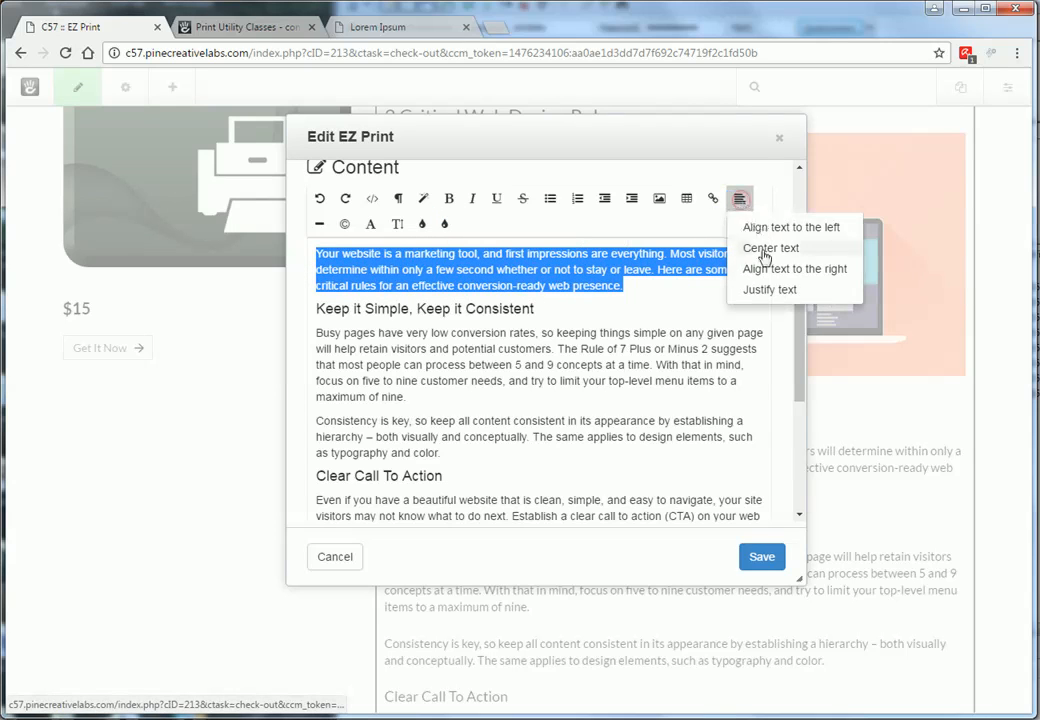
pyautogui.click(770, 288)
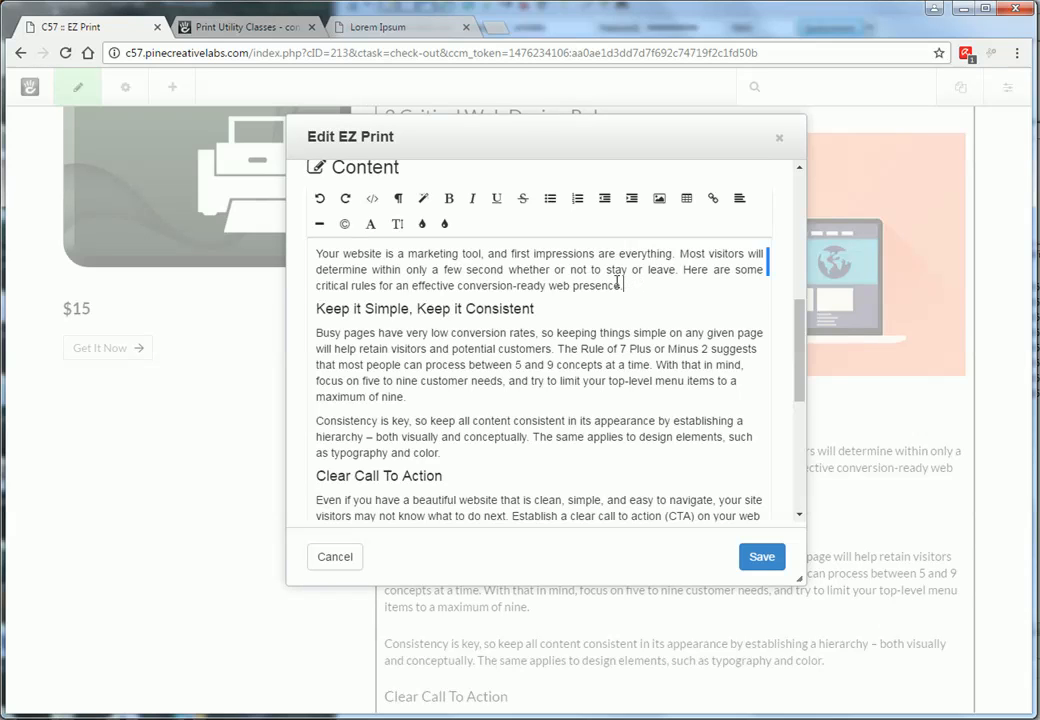
# Step: Try the editor's indent on the whole opening paragraph of the article content and outdent it again
pyautogui.moveTo(628, 287); pyautogui.dragTo(316, 254)
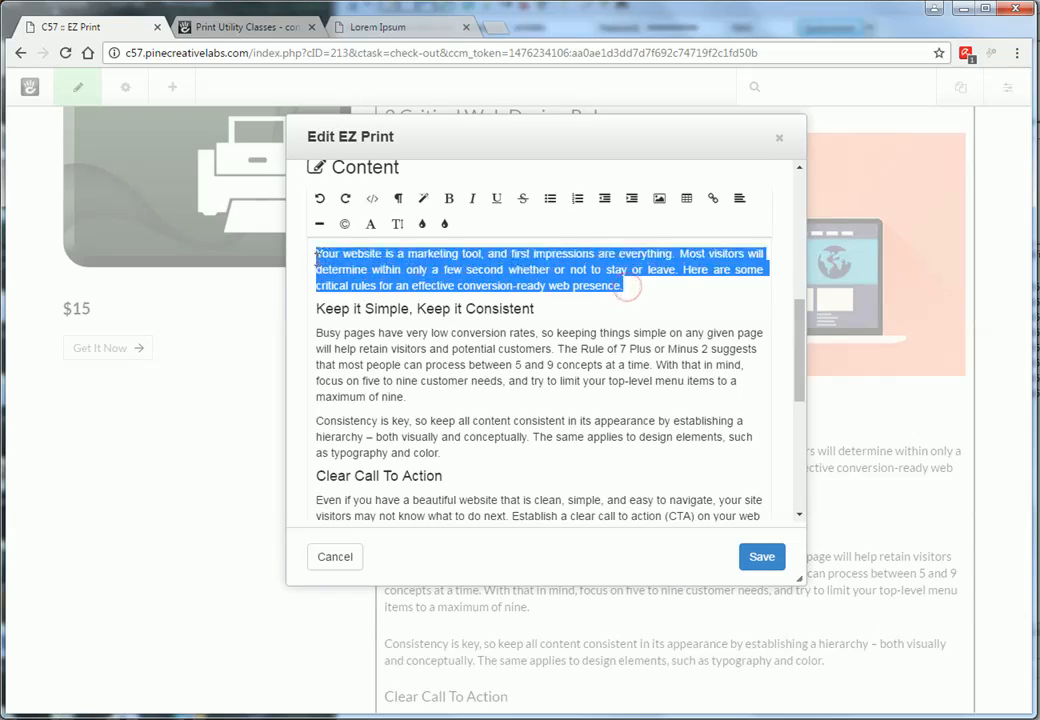
pyautogui.click(630, 198)
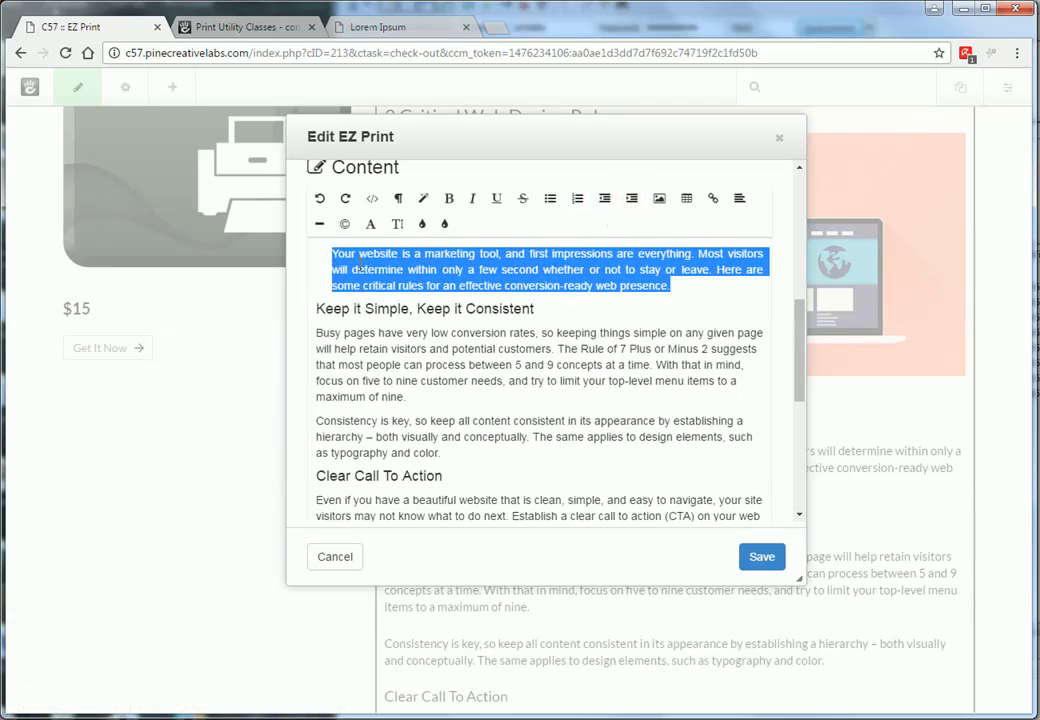
pyautogui.click(604, 198)
pyautogui.click(500, 270)
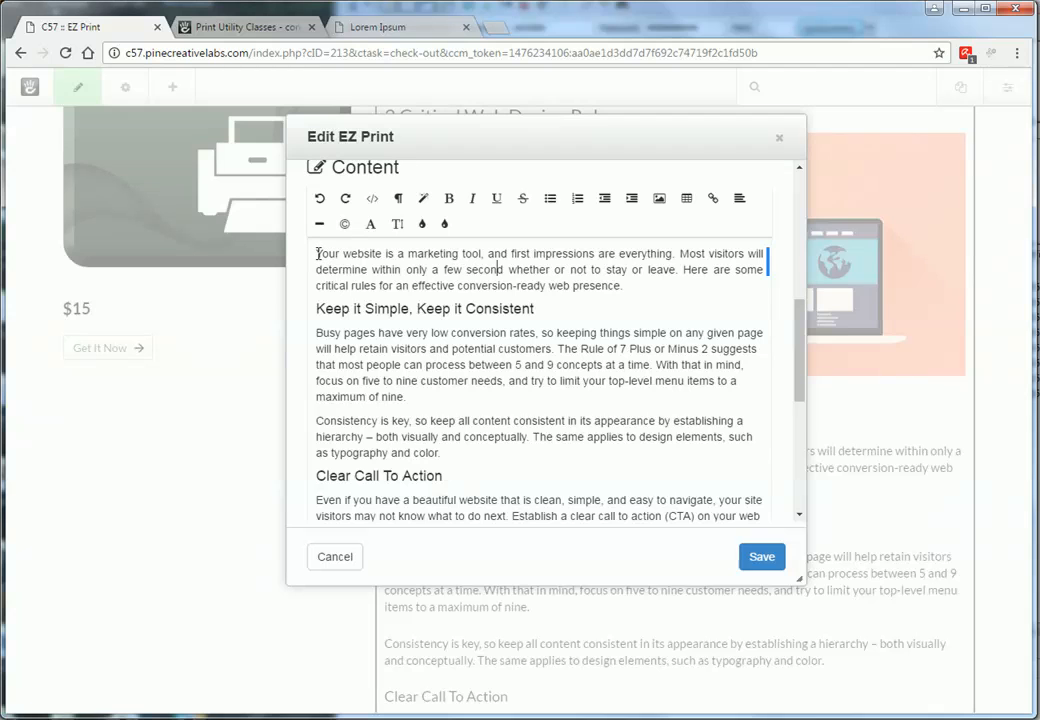
# Step: Add an empty class attribute to the opening paragraph's tag in the content's HTML source
pyautogui.click(372, 198)
pyautogui.scroll(10, 372, 214)
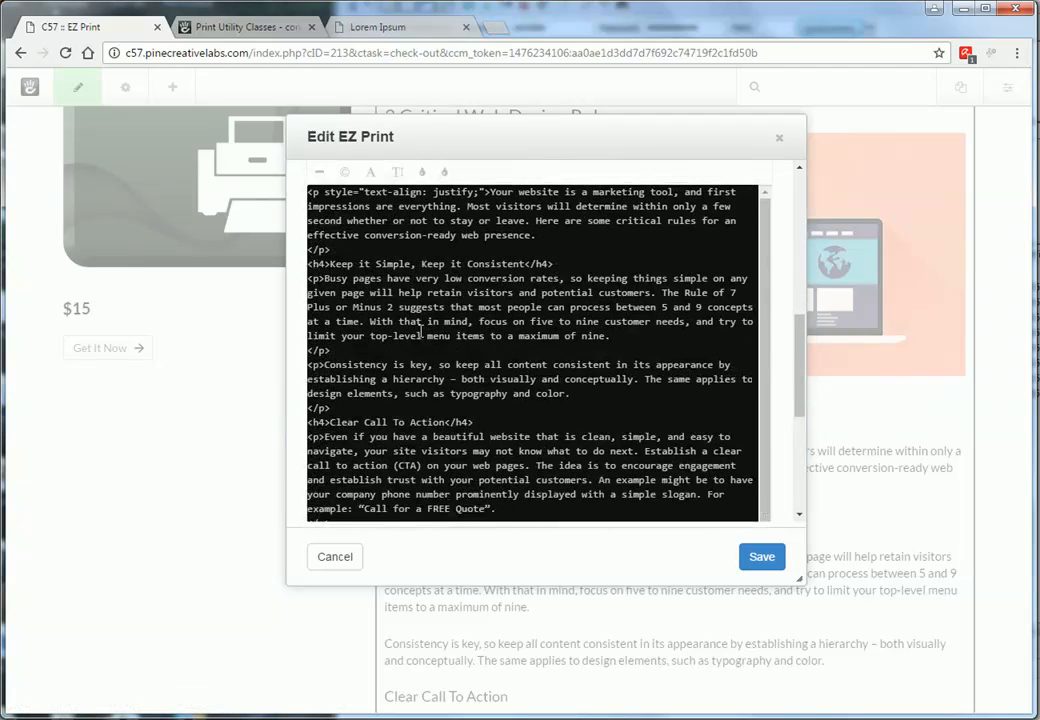
pyautogui.scroll(-5, 368, 358)
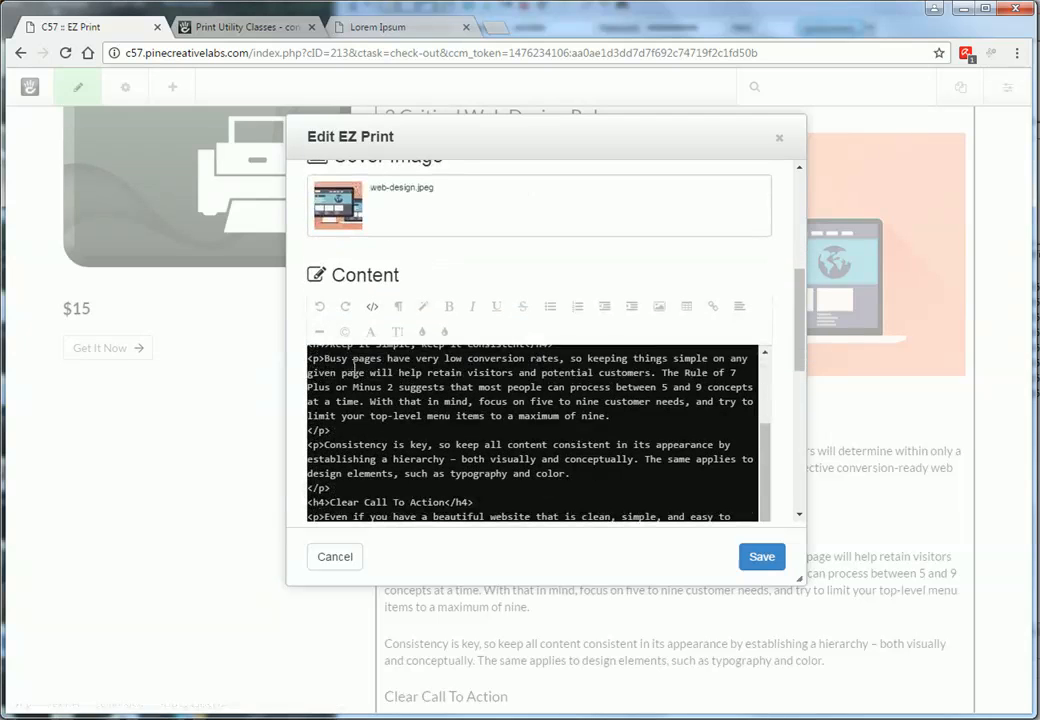
pyautogui.scroll(2, 708, 405)
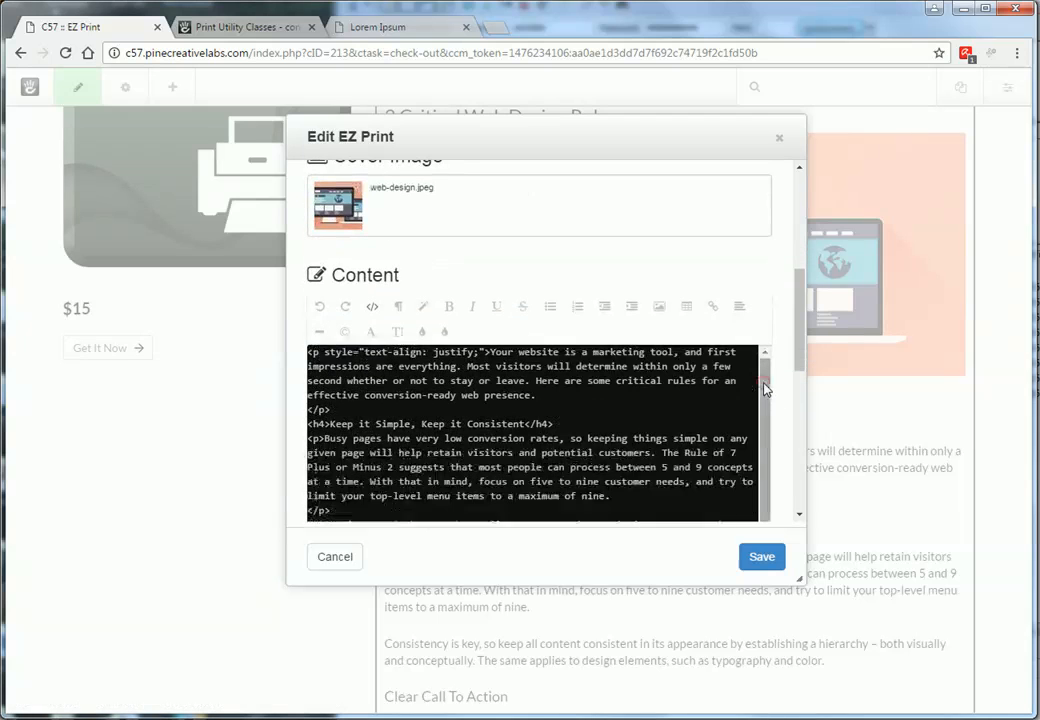
pyautogui.click(325, 352)
pyautogui.write('class=')
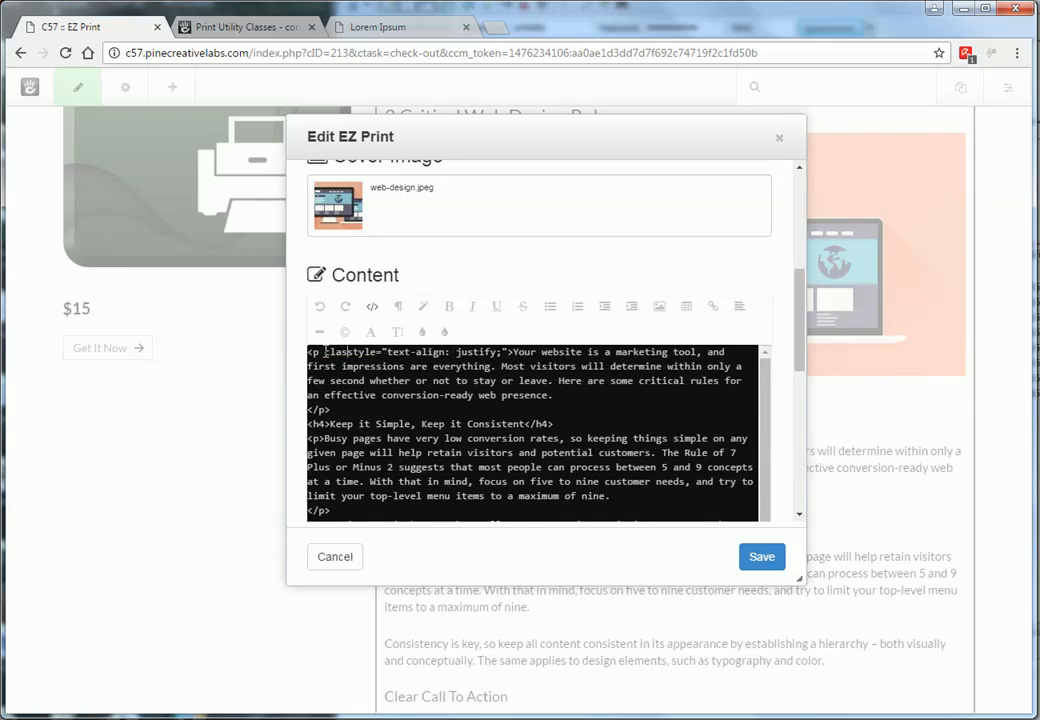
pyautogui.write('""')
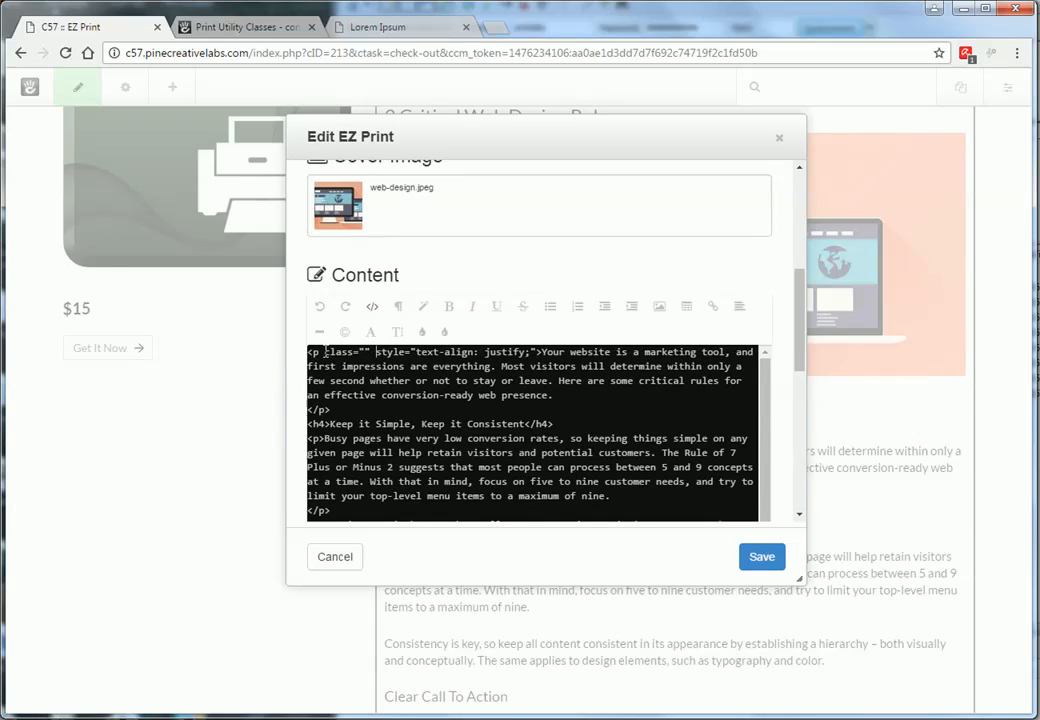
# Step: Find the first-line indent class on the Print Utility Classes page, set the opening paragraph's class to "indent", and save the block
pyautogui.click(283, 24)
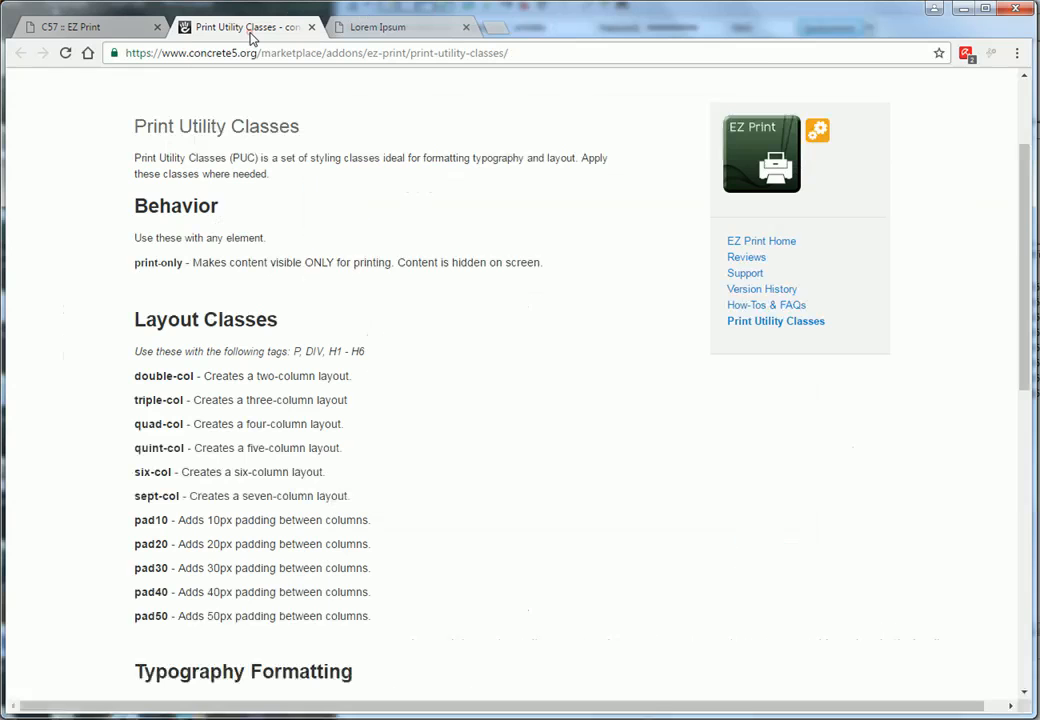
pyautogui.scroll(-3, 190, 492)
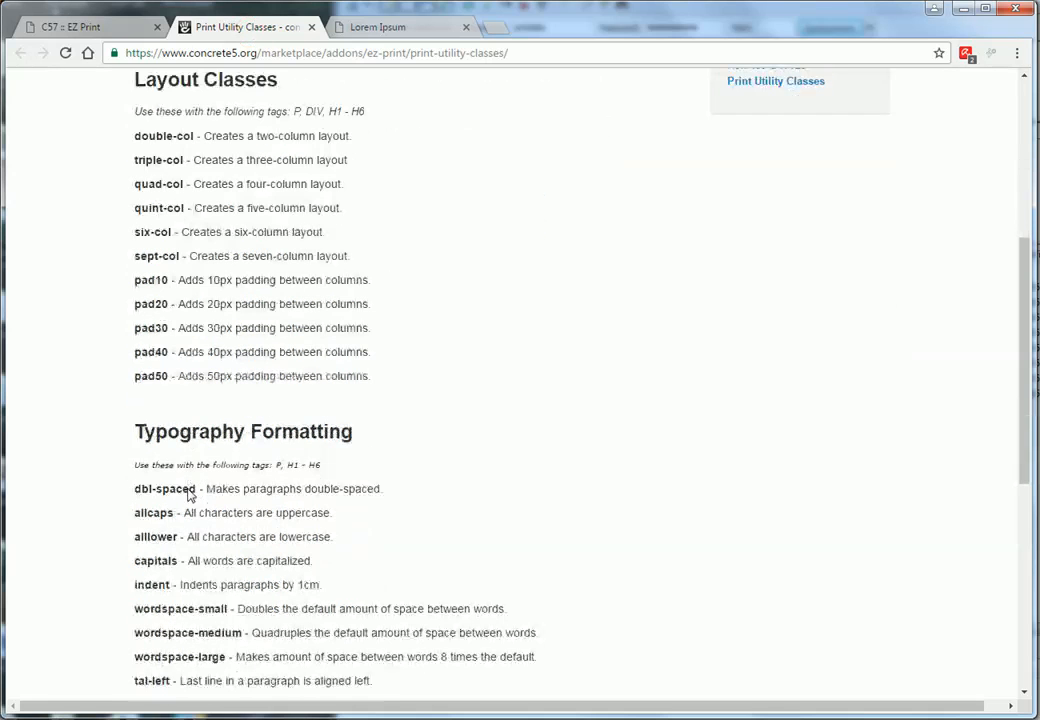
pyautogui.scroll(-2, 200, 462)
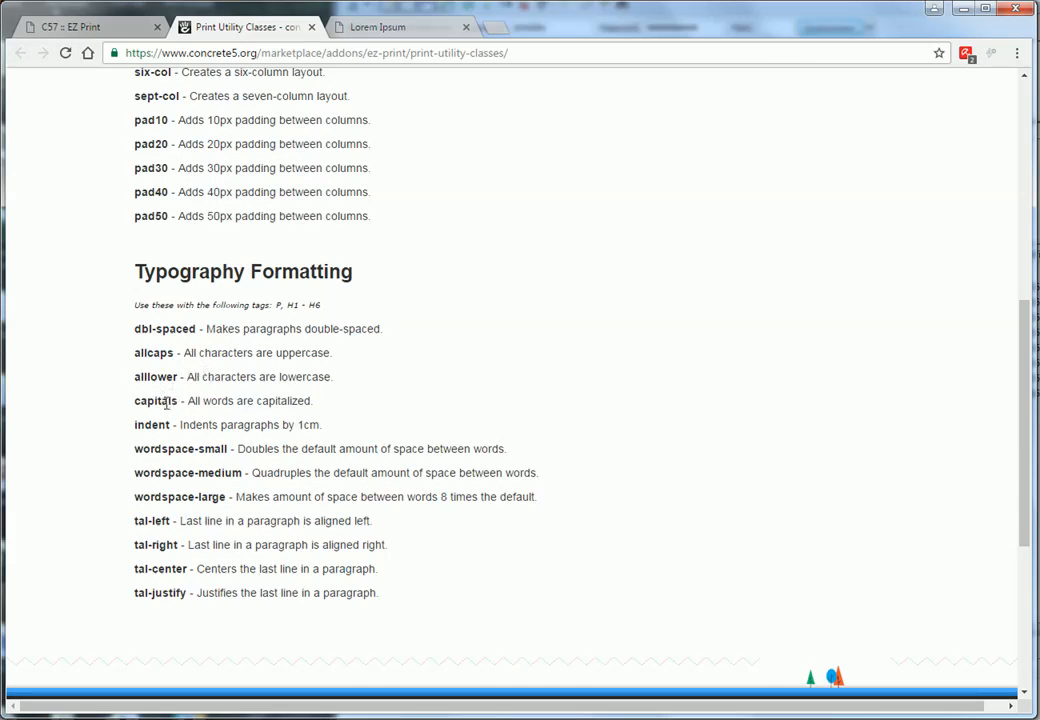
pyautogui.moveTo(171, 424); pyautogui.dragTo(145, 424)
pyautogui.click(112, 30)
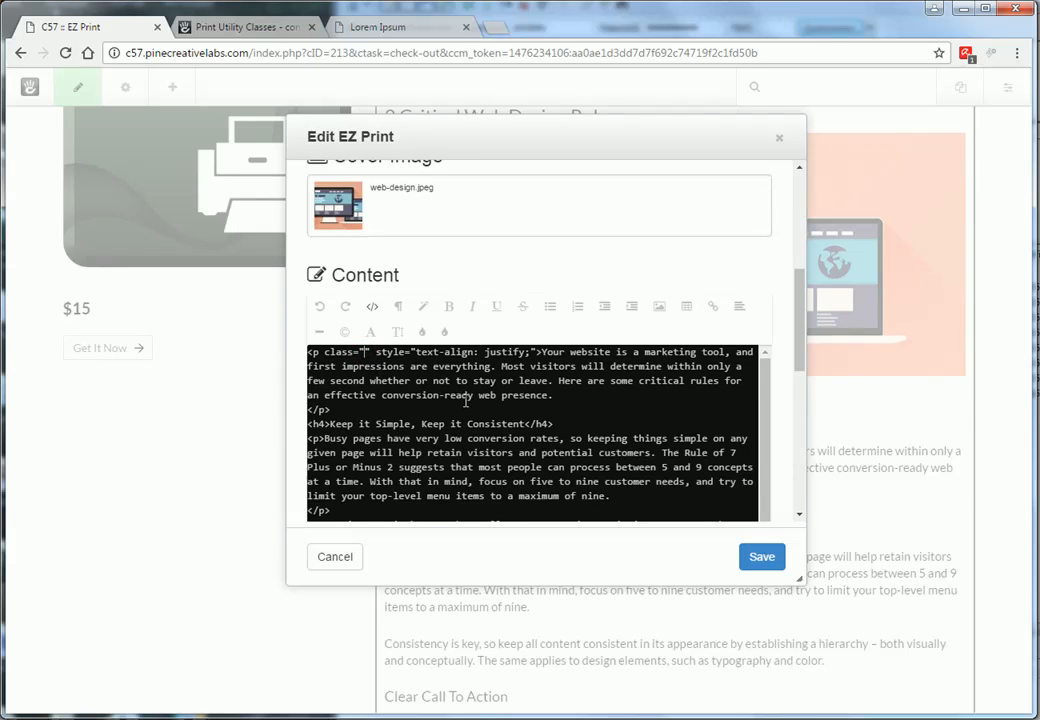
pyautogui.write('indent')
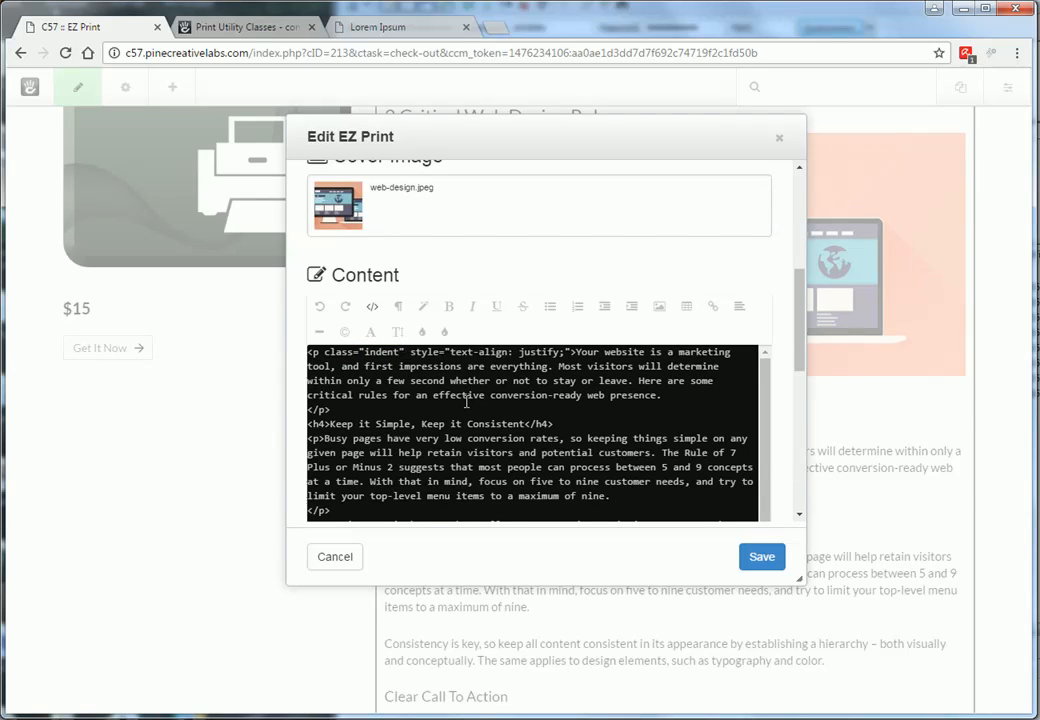
pyautogui.scroll(-3, 783, 459)
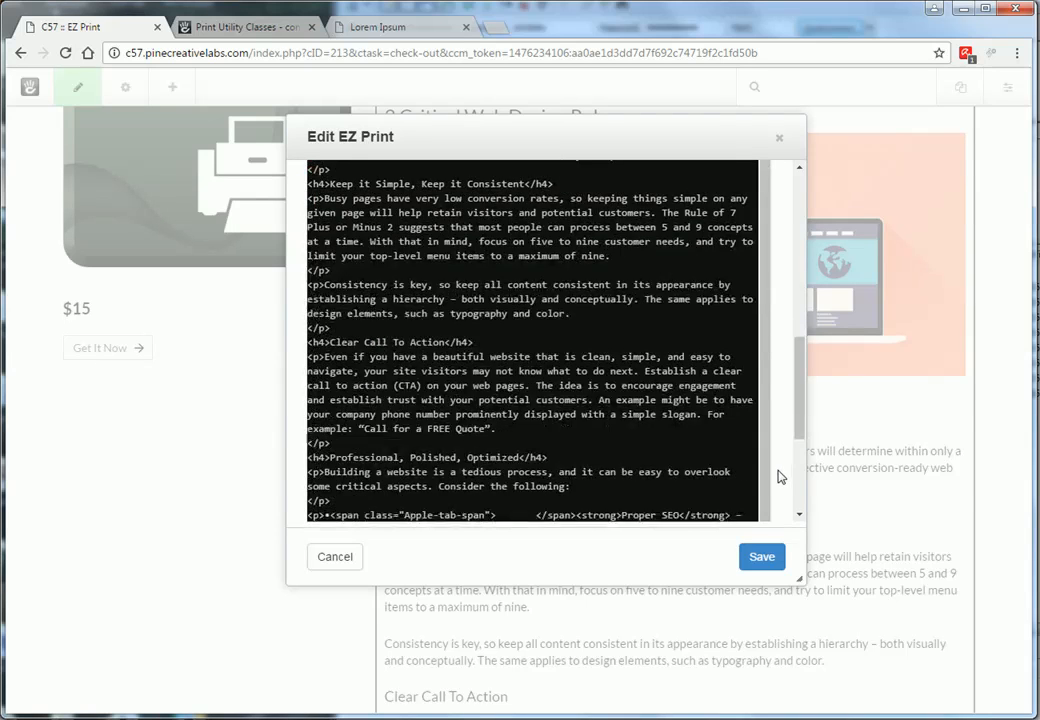
pyautogui.click(762, 560)
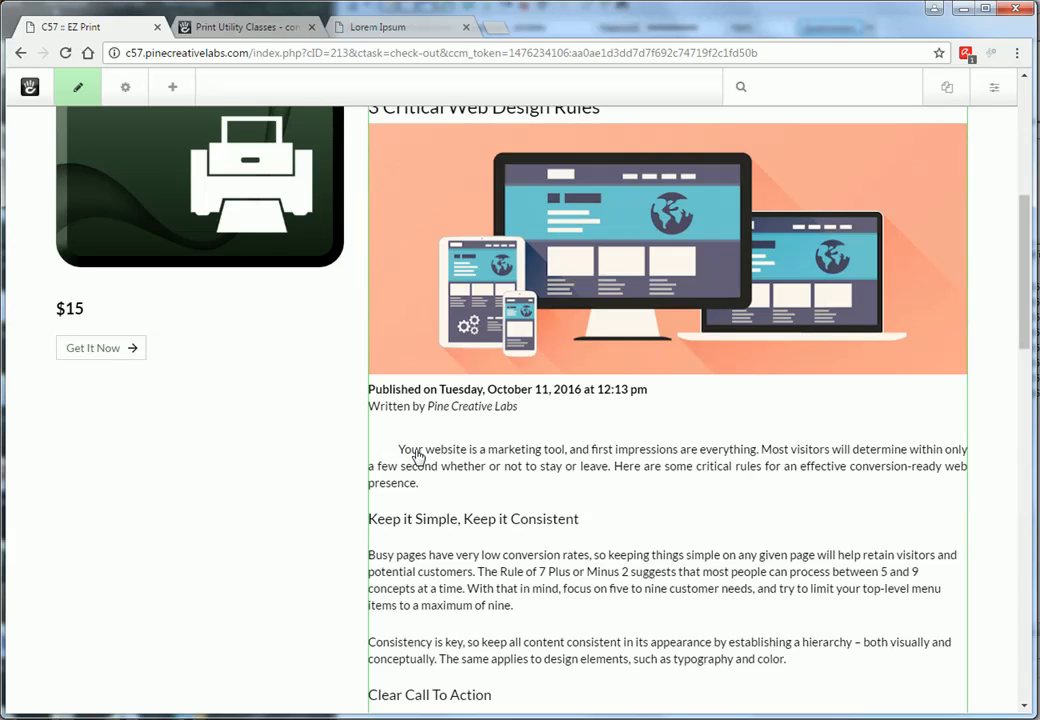
# Step: Reopen the EZ Print block for editing and look up the two-column layout class in the Print Utility Classes documentation
pyautogui.click(475, 470)
pyautogui.click(466, 481)
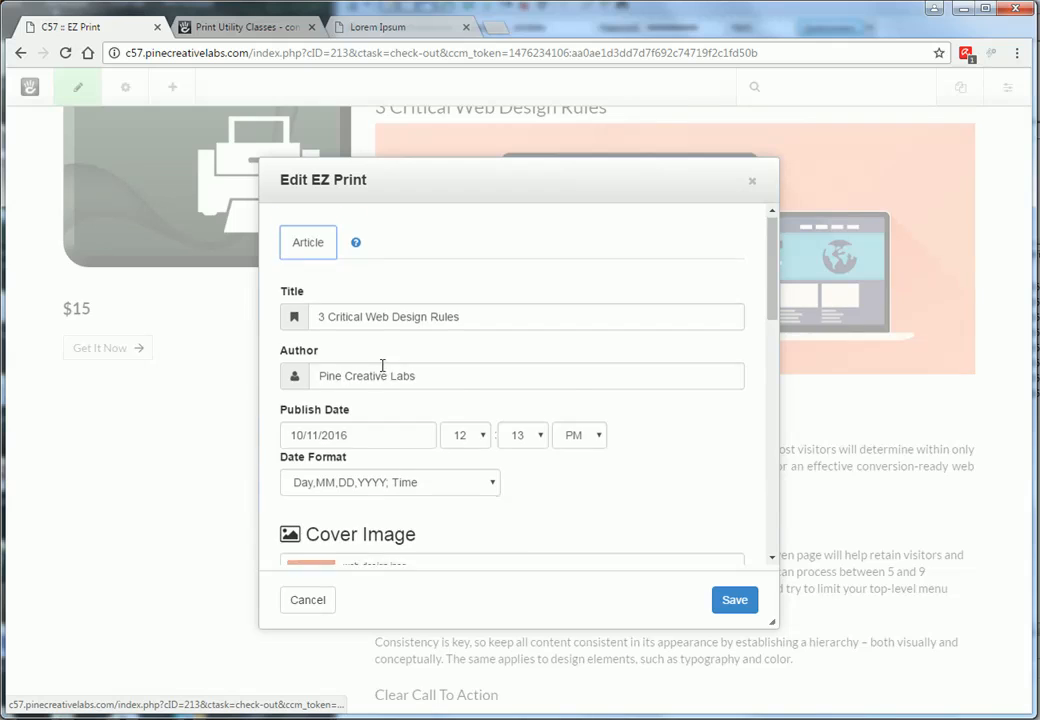
pyautogui.scroll(-5, 382, 365)
pyautogui.scroll(1, 451, 381)
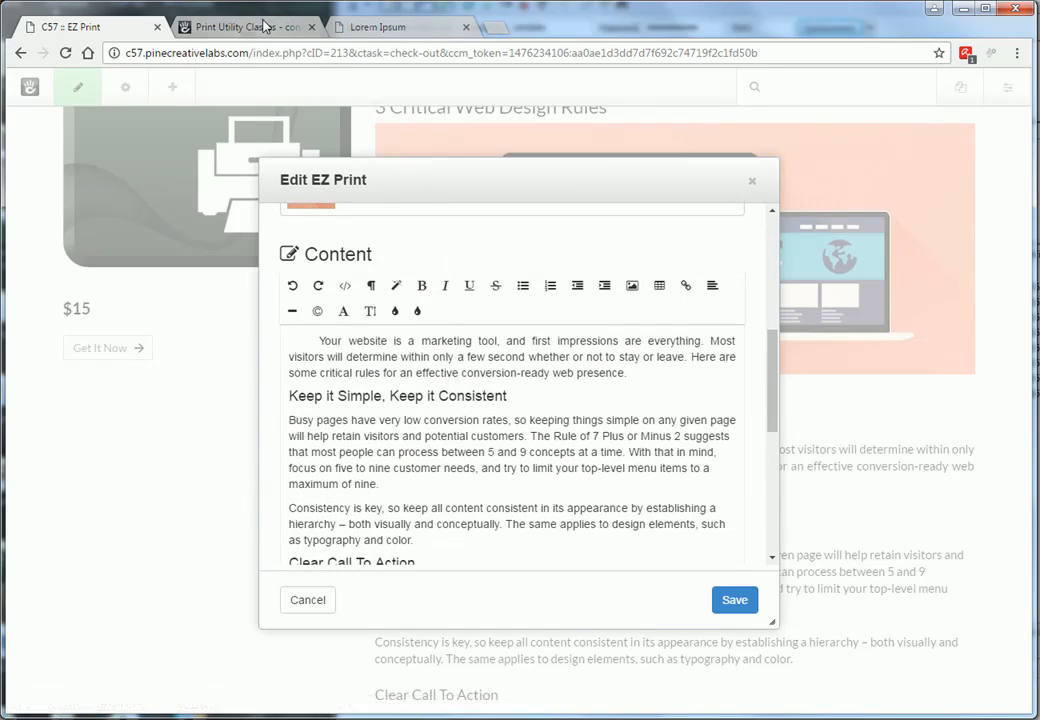
pyautogui.click(215, 24)
pyautogui.scroll(3, 389, 256)
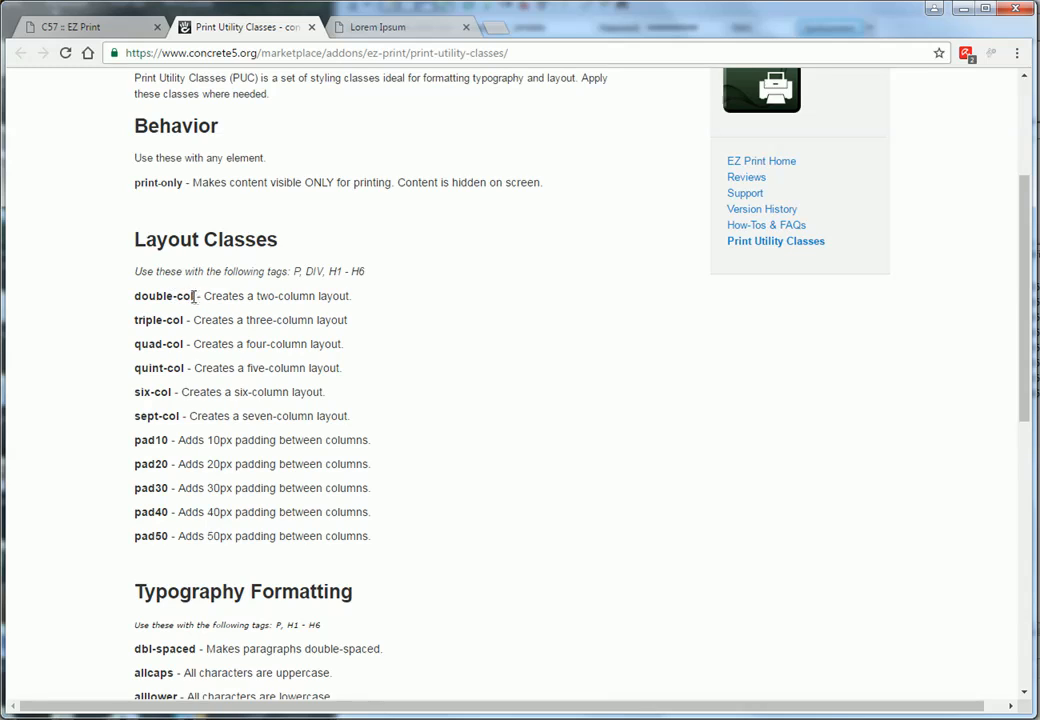
pyautogui.moveTo(195, 296); pyautogui.dragTo(133, 296)
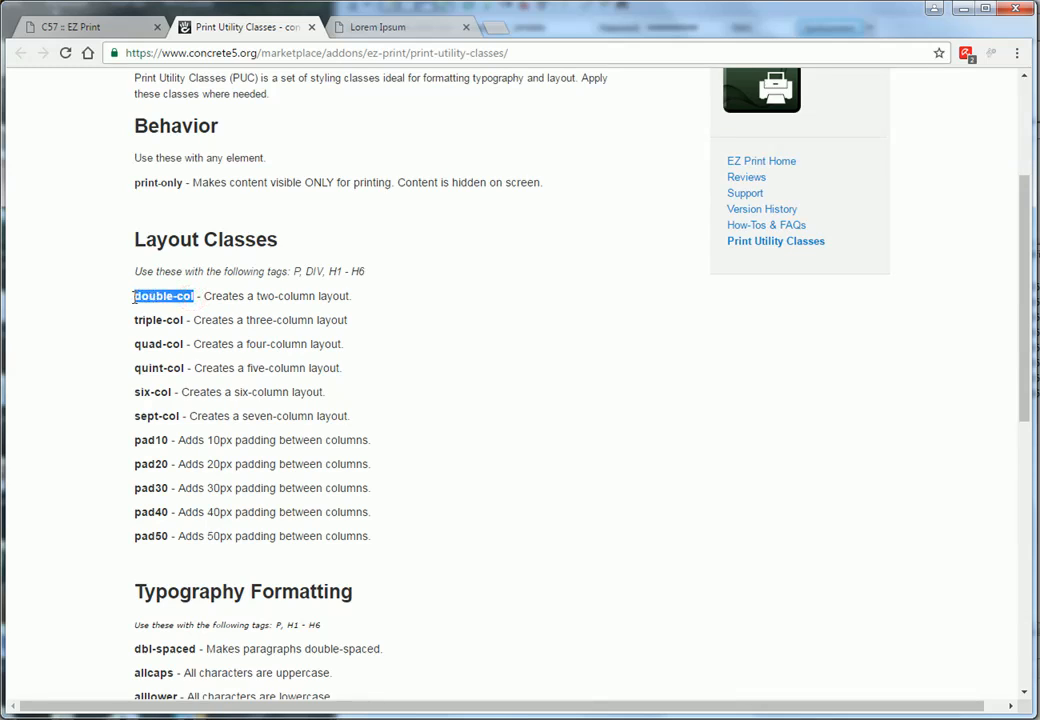
pyautogui.click(118, 30)
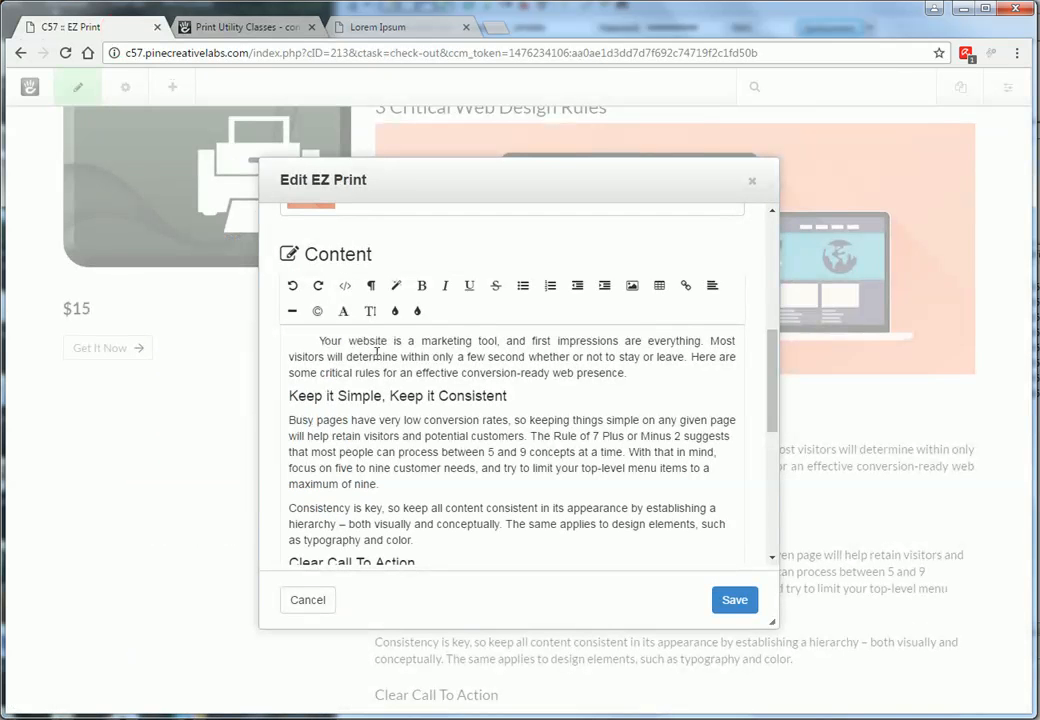
# Step: Add the double-col class to the opening paragraph in the content's HTML source and save the block
pyautogui.click(345, 285)
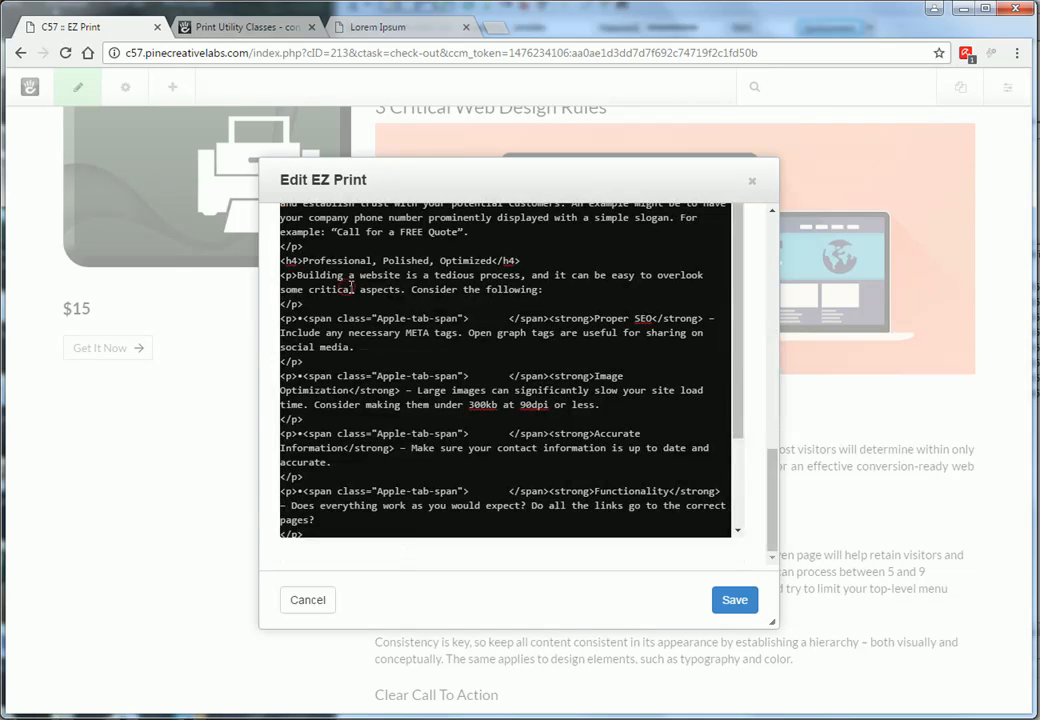
pyautogui.scroll(10, 488, 311)
pyautogui.scroll(-5, 483, 267)
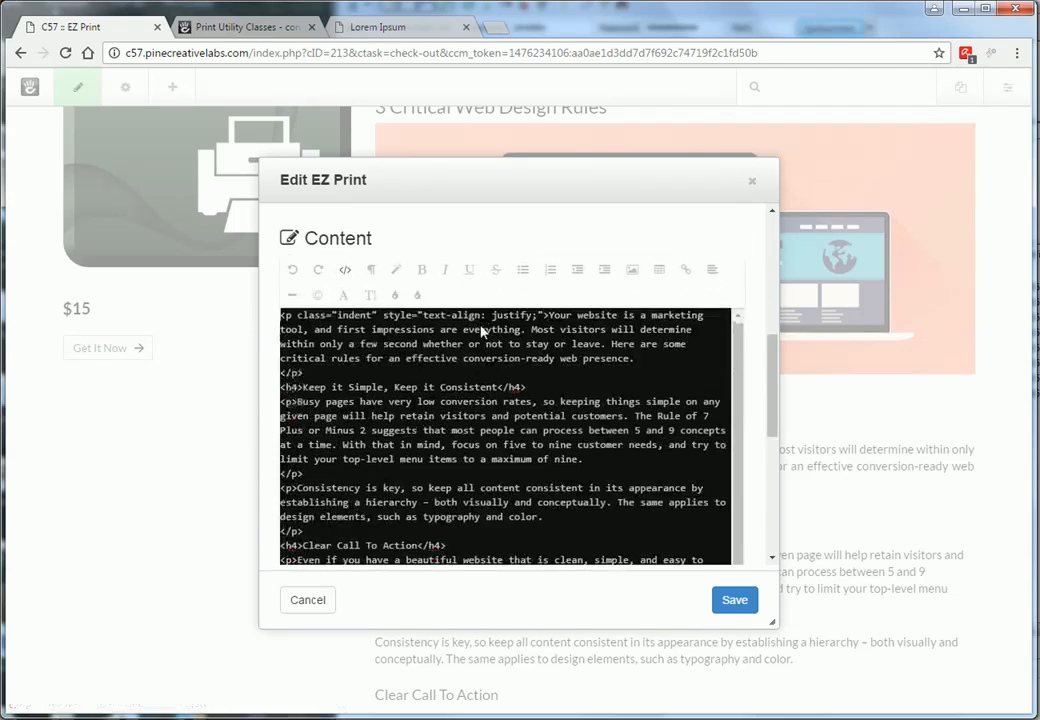
pyautogui.click(372, 315)
pyautogui.write('double-col')
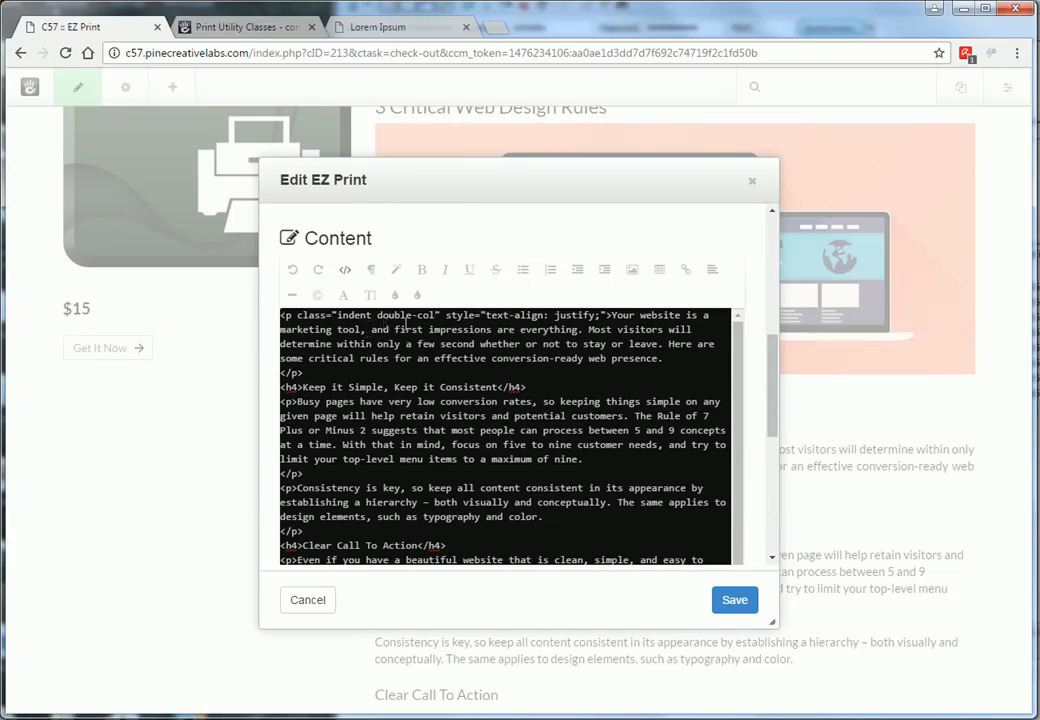
pyautogui.click(733, 604)
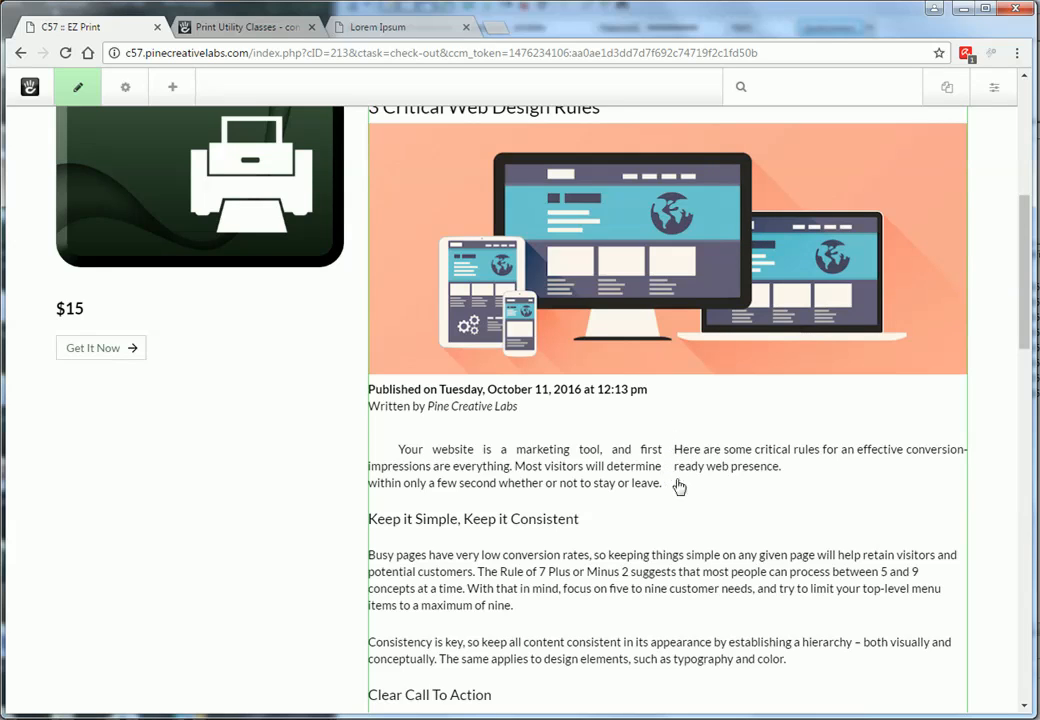
# Step: Reopen the EZ Print block for editing and show the HTML source of the opening paragraph
pyautogui.click(455, 460)
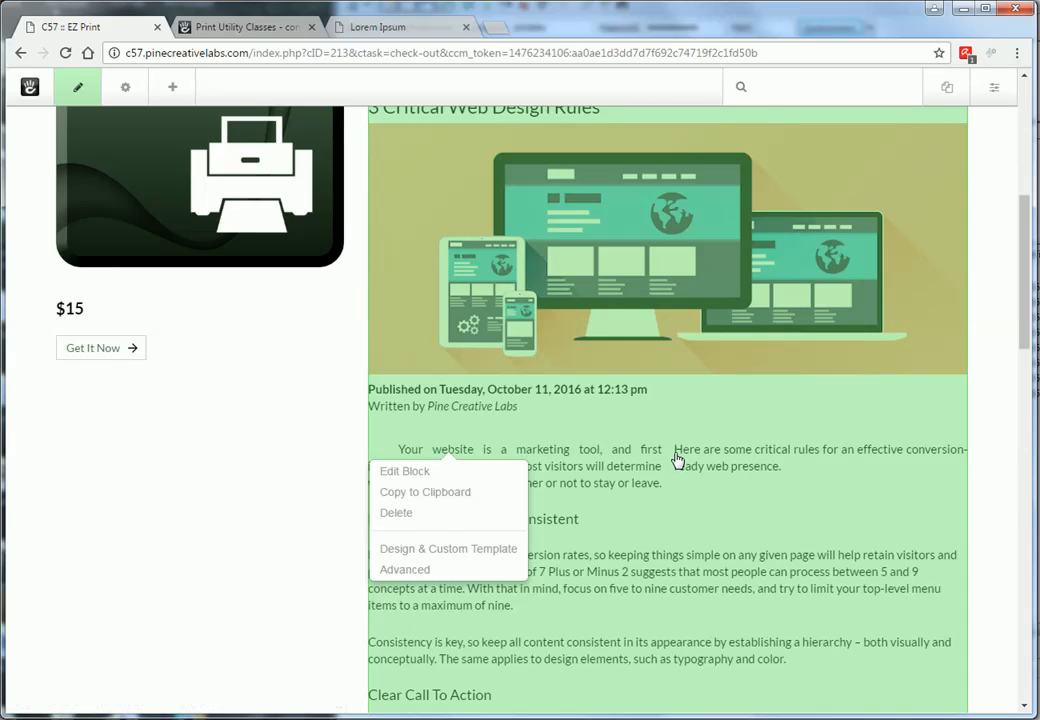
pyautogui.click(404, 471)
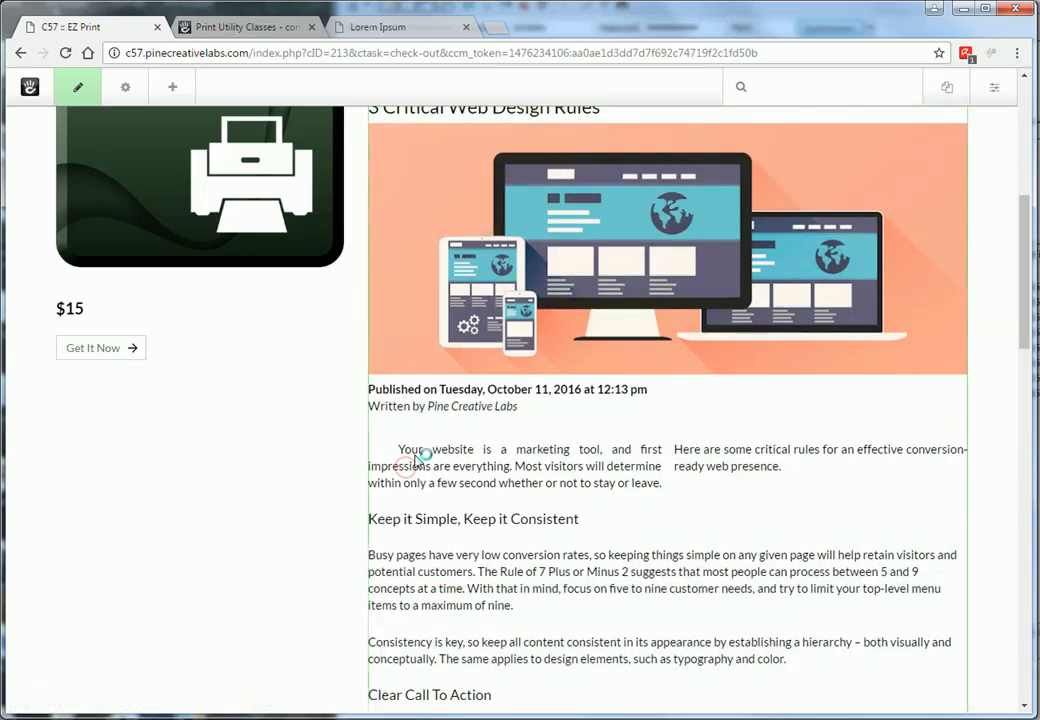
pyautogui.scroll(-3, 399, 395)
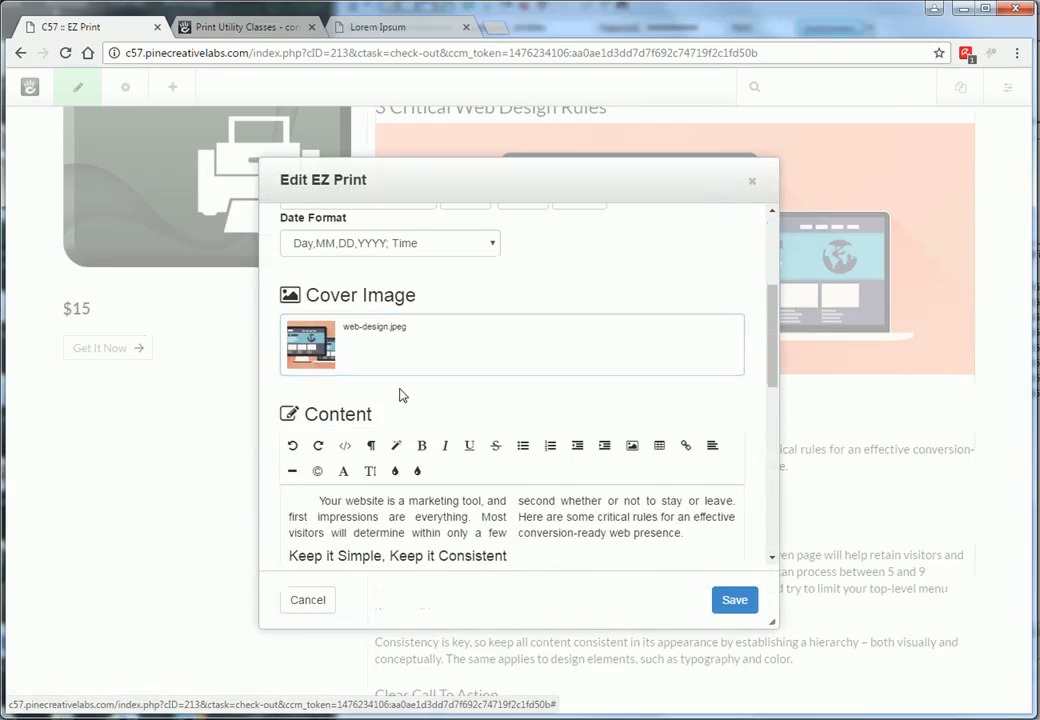
pyautogui.click(344, 366)
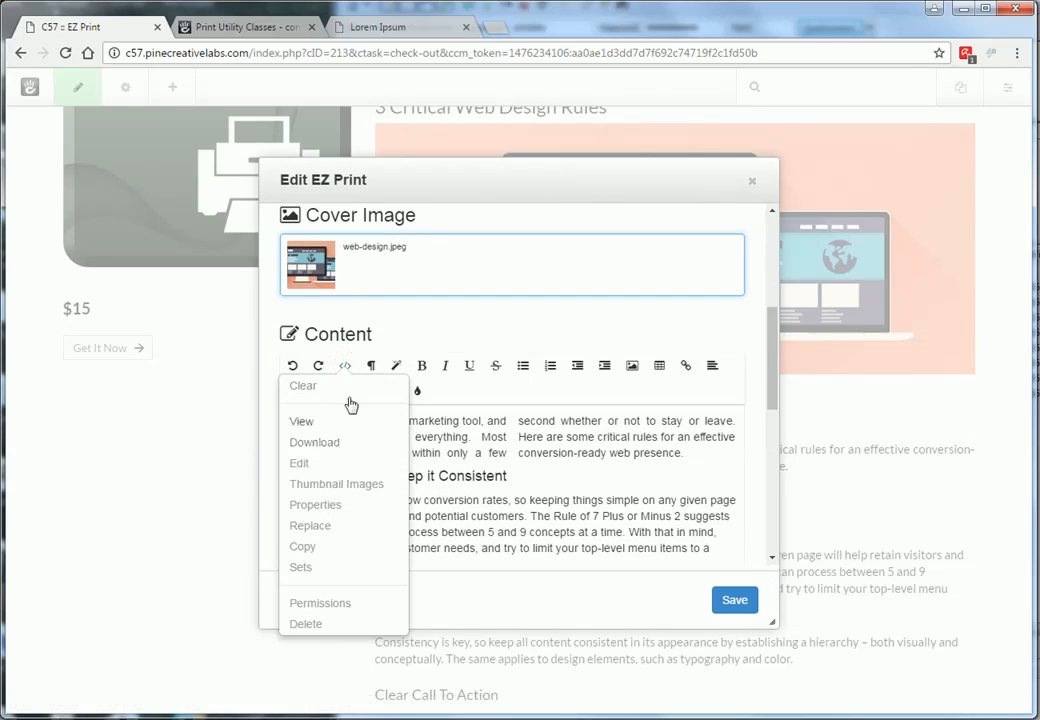
pyautogui.click(352, 367)
pyautogui.click(345, 368)
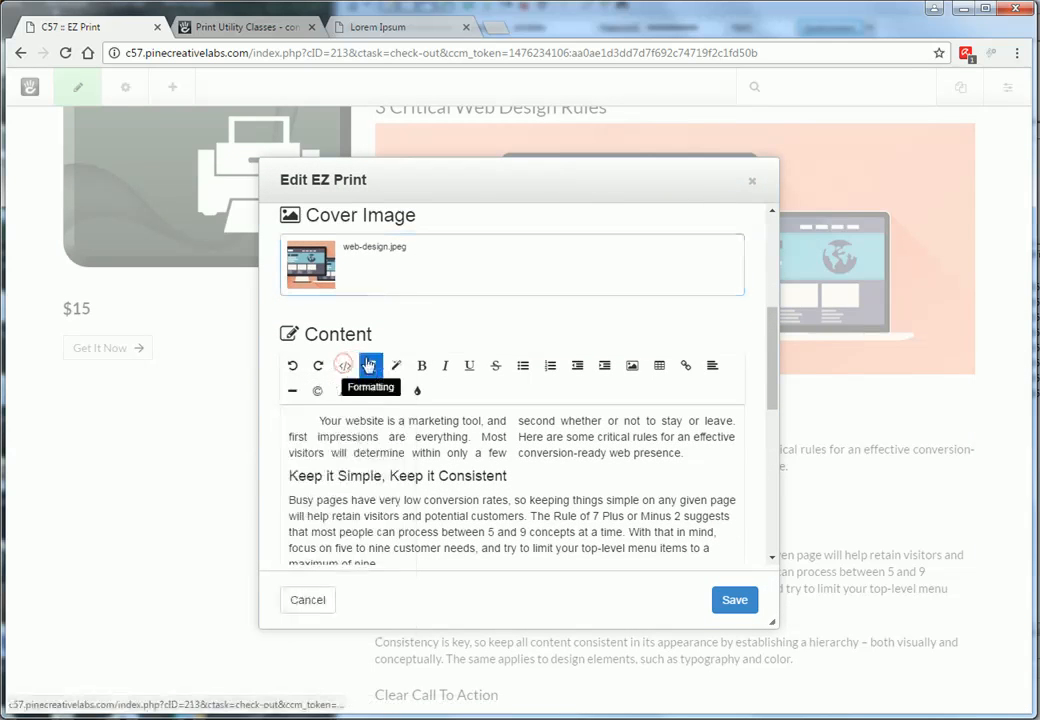
pyautogui.click(345, 366)
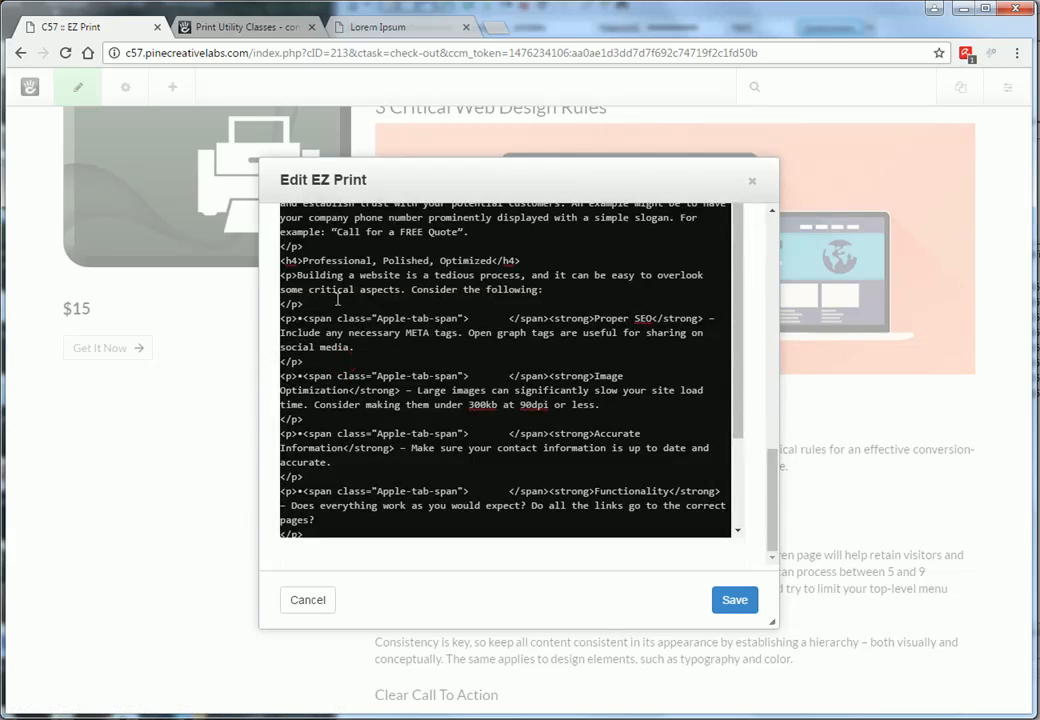
pyautogui.scroll(10, 346, 292)
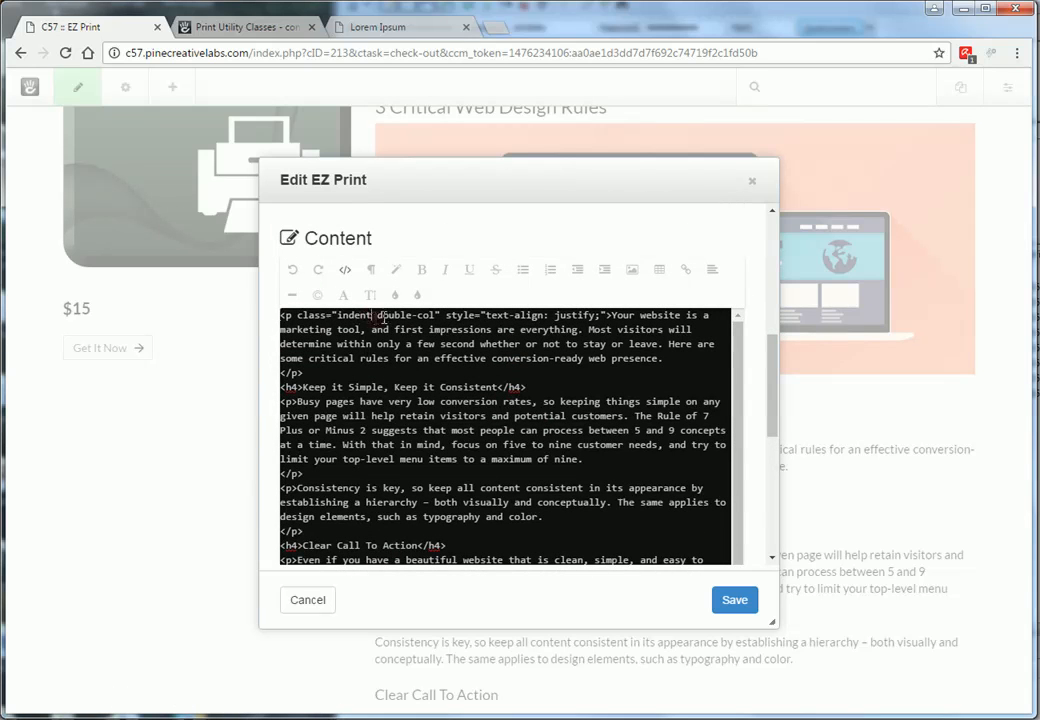
# Step: Look up the 30px column padding class, add pad30 to the opening paragraph's classes, and return to the visual editor
pyautogui.click(206, 29)
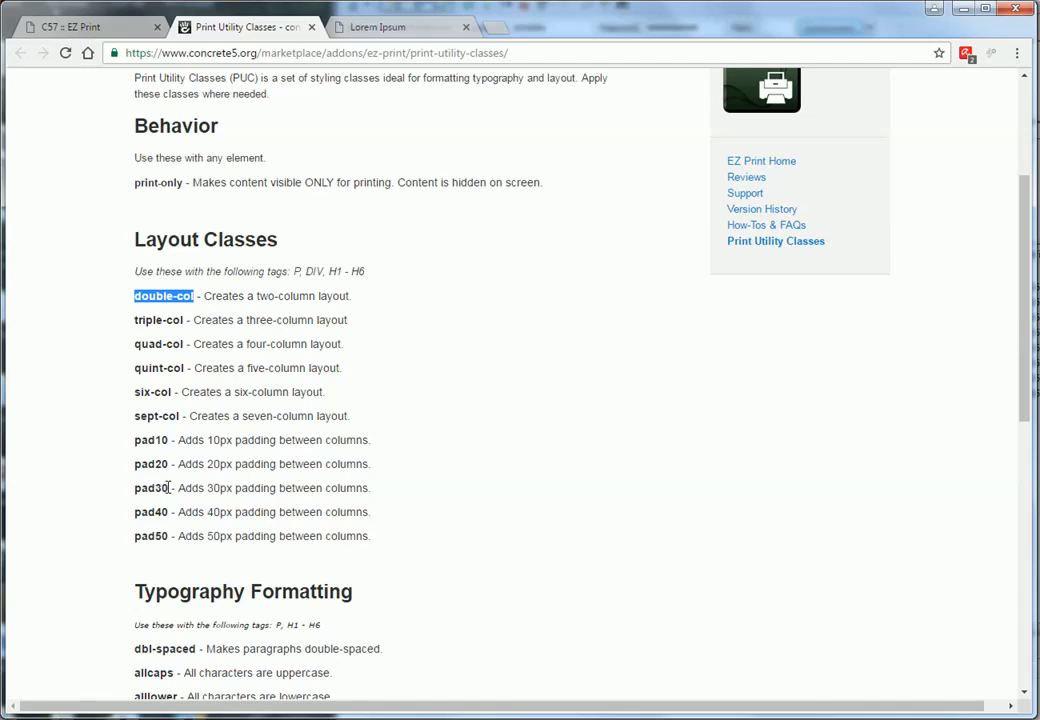
pyautogui.click(70, 27)
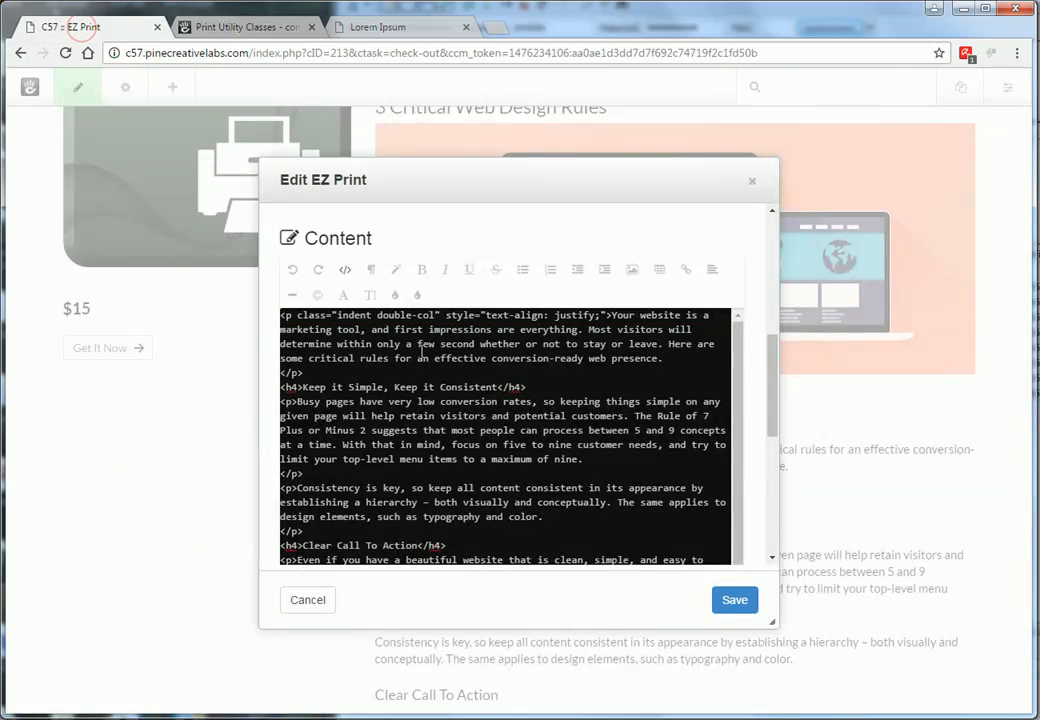
pyautogui.write('pad30')
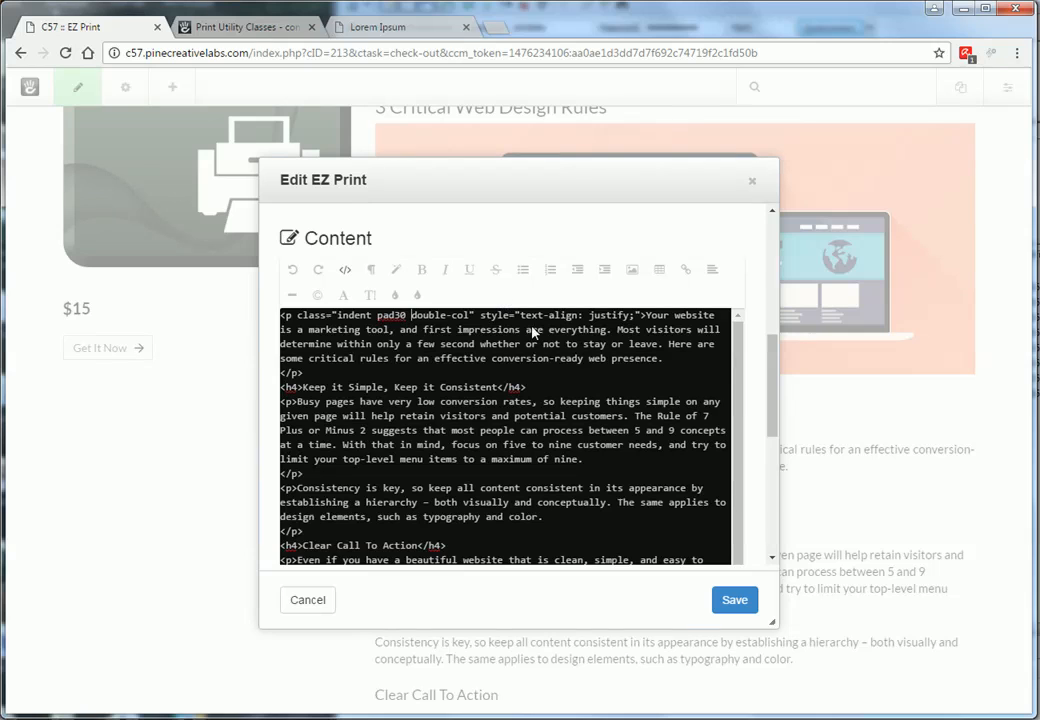
pyautogui.click(344, 269)
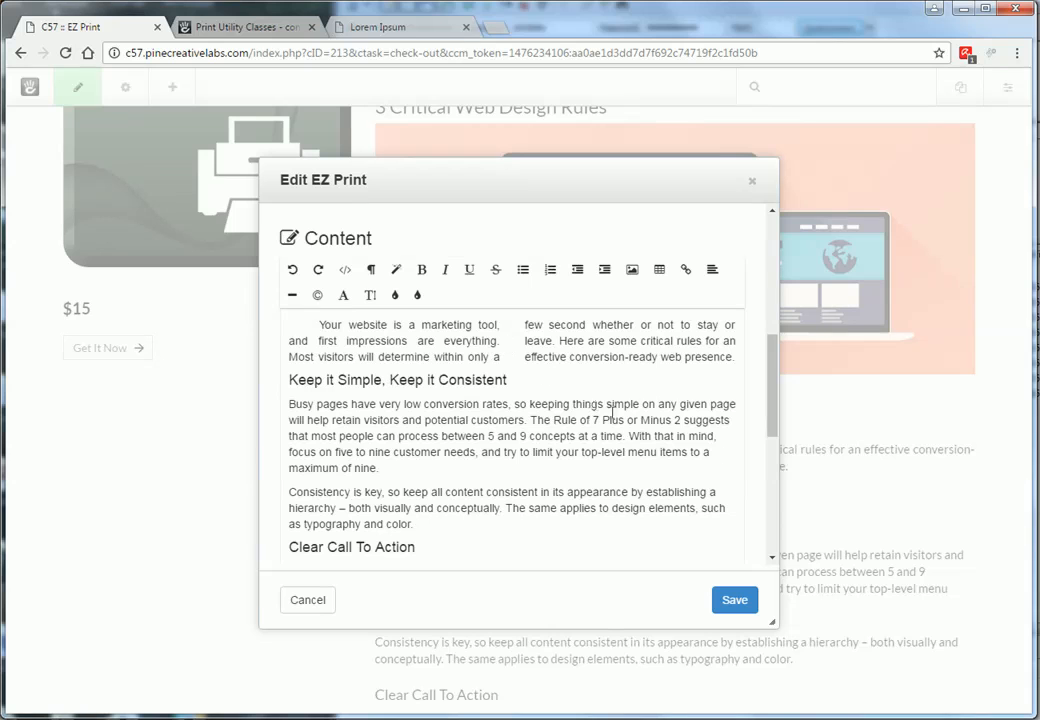
# Step: Save the EZ Print block's changes and leave the page's edit mode
pyautogui.click(735, 600)
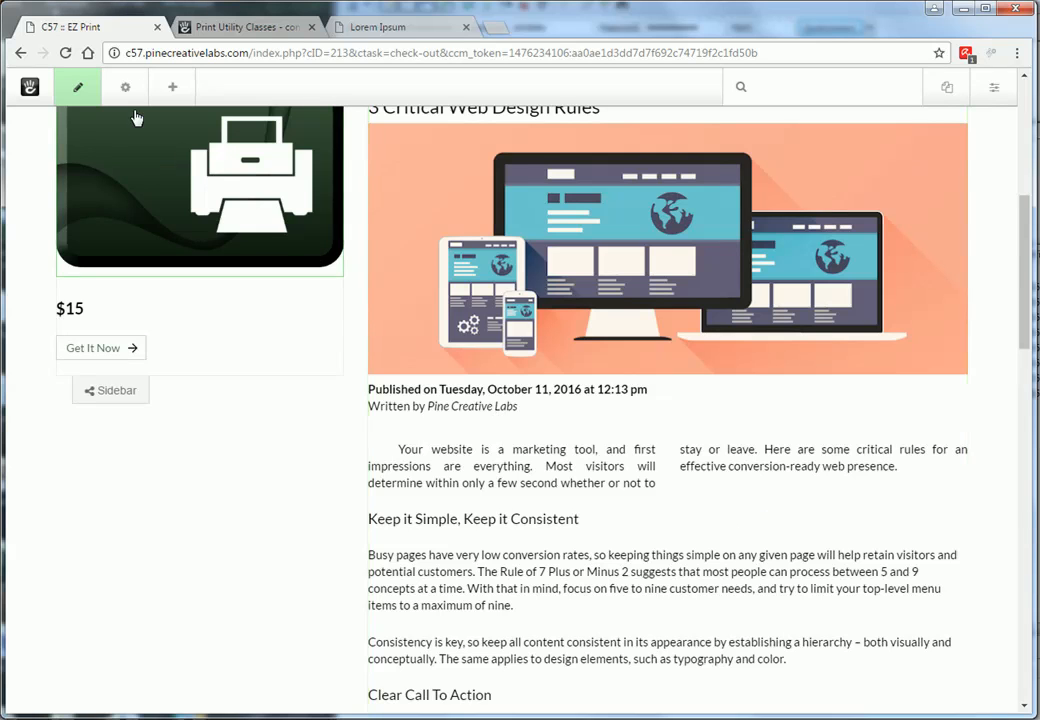
pyautogui.click(82, 88)
pyautogui.click(116, 228)
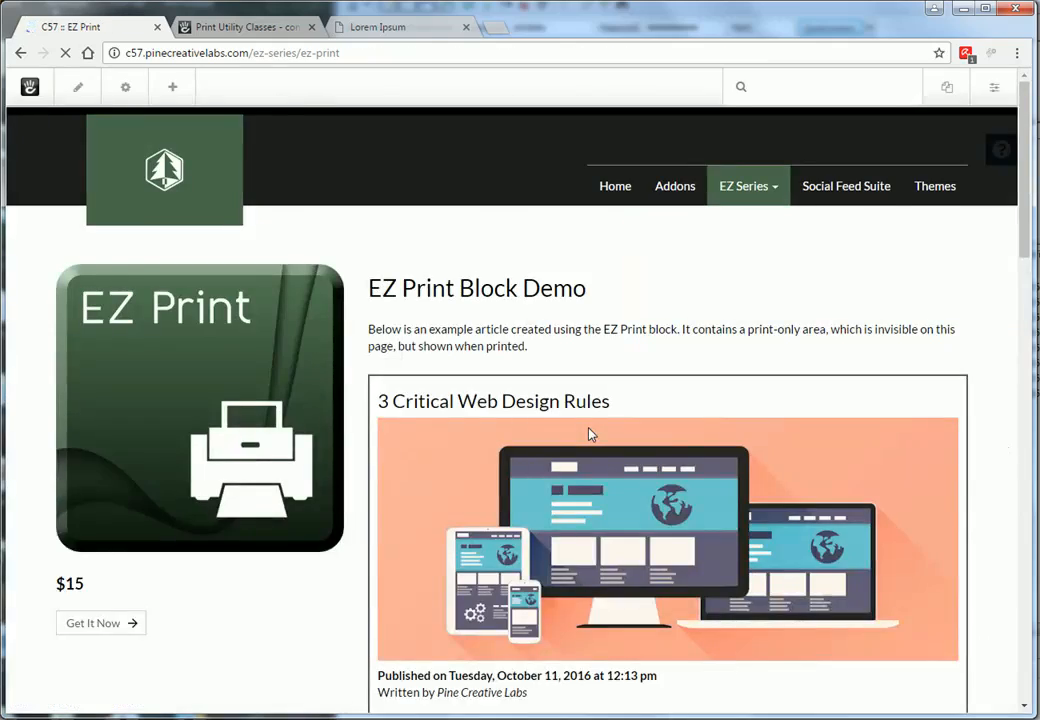
# Step: Check the article's print preview, close it without printing, and review the two-column opening paragraph on the page
pyautogui.scroll(-4, 590, 430)
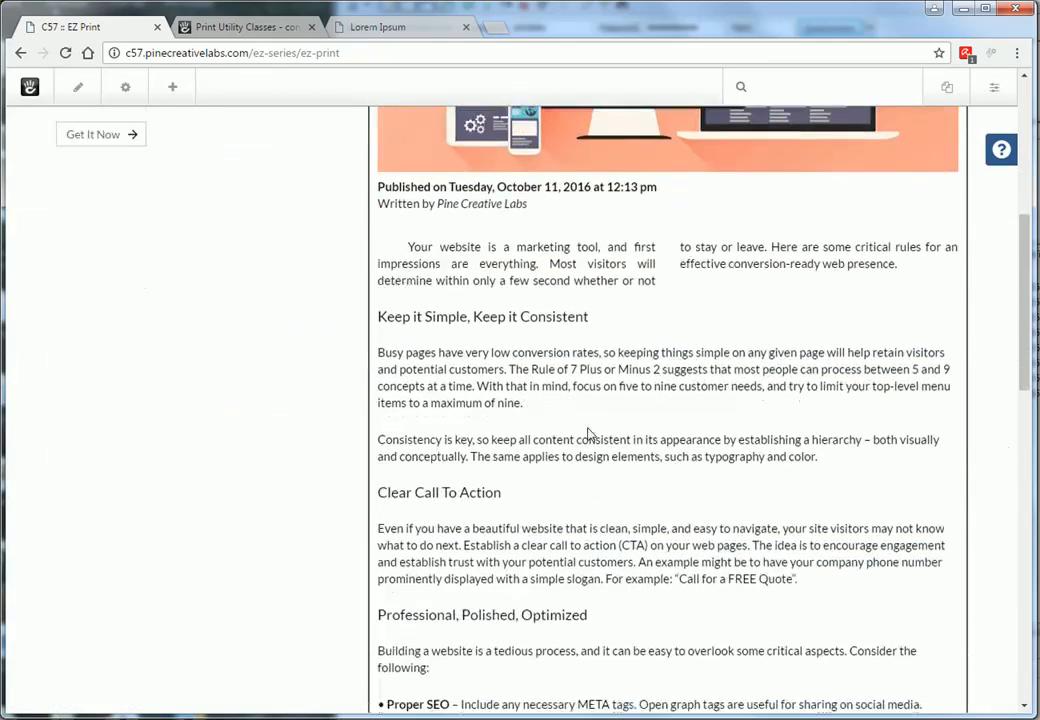
pyautogui.scroll(-4, 595, 425)
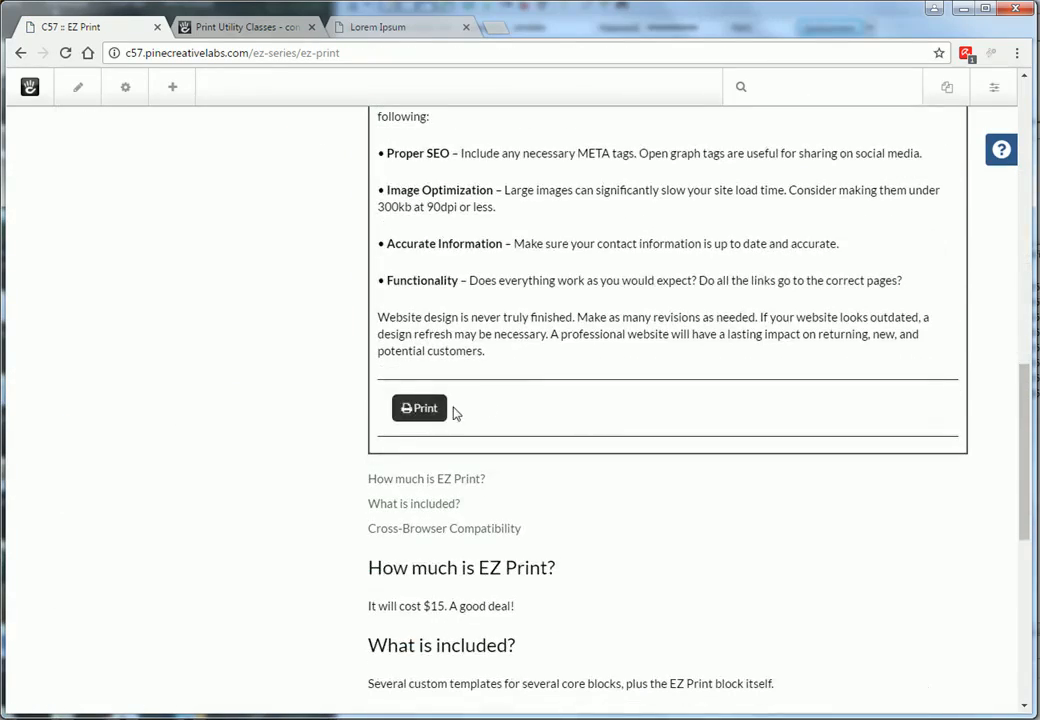
pyautogui.click(424, 410)
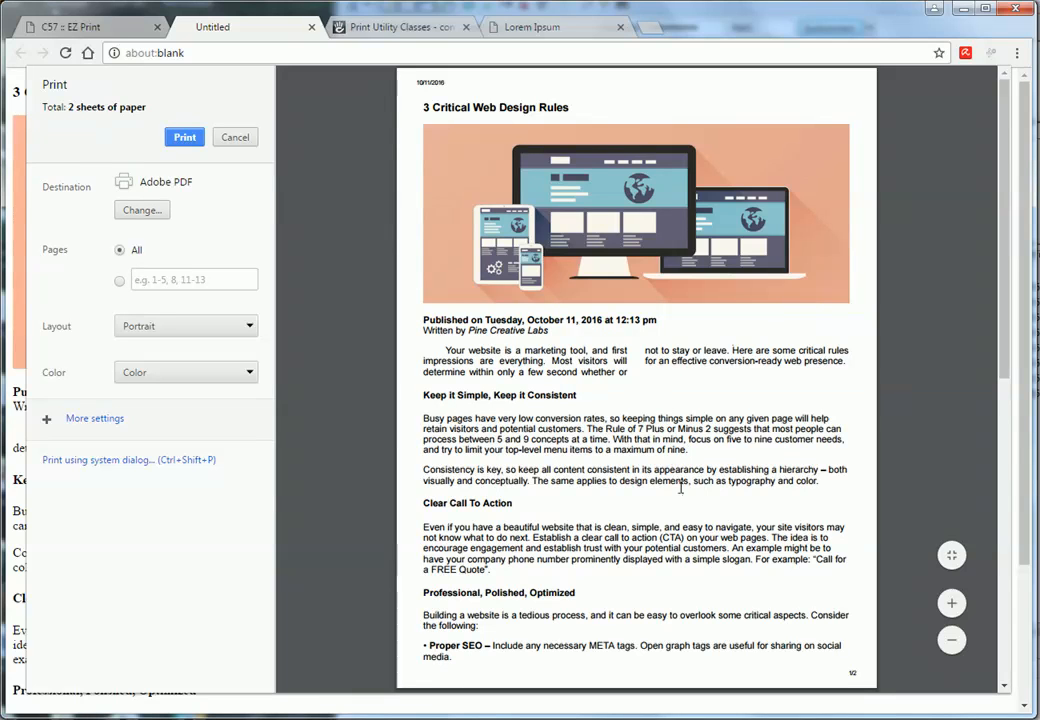
pyautogui.click(235, 137)
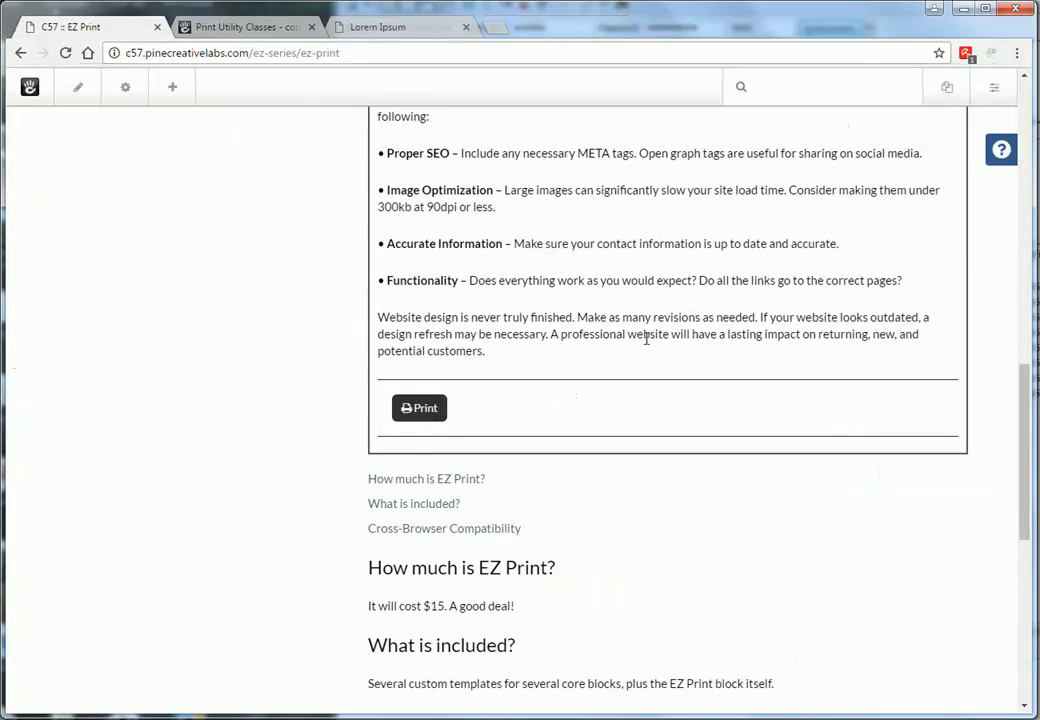
pyautogui.scroll(4, 643, 337)
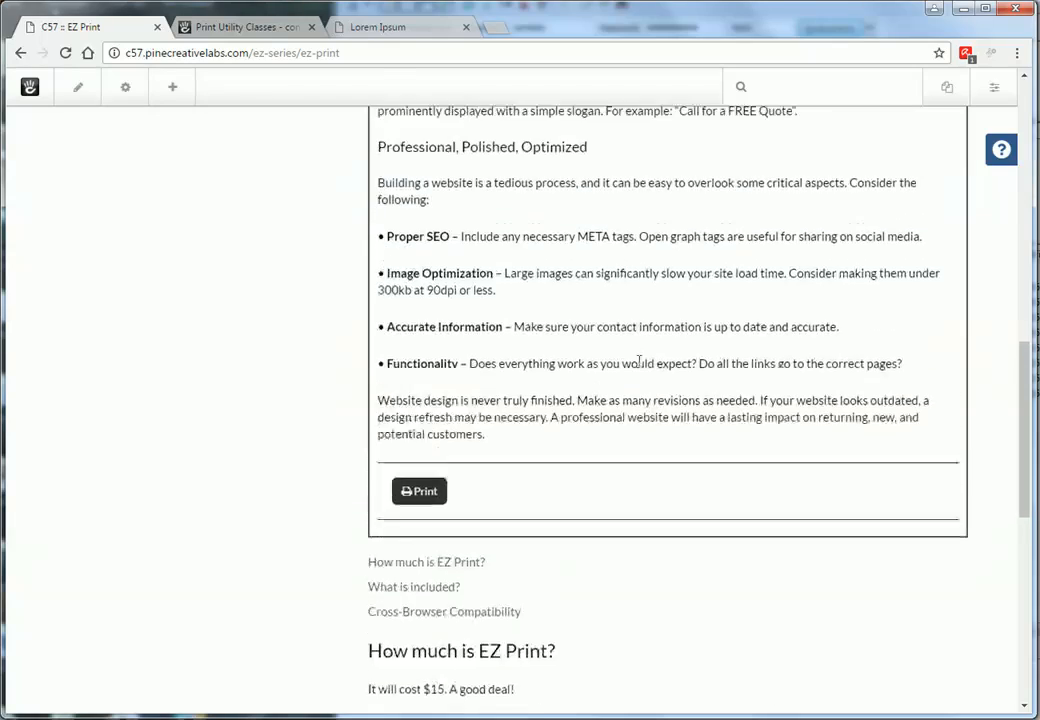
pyautogui.scroll(3, 690, 388)
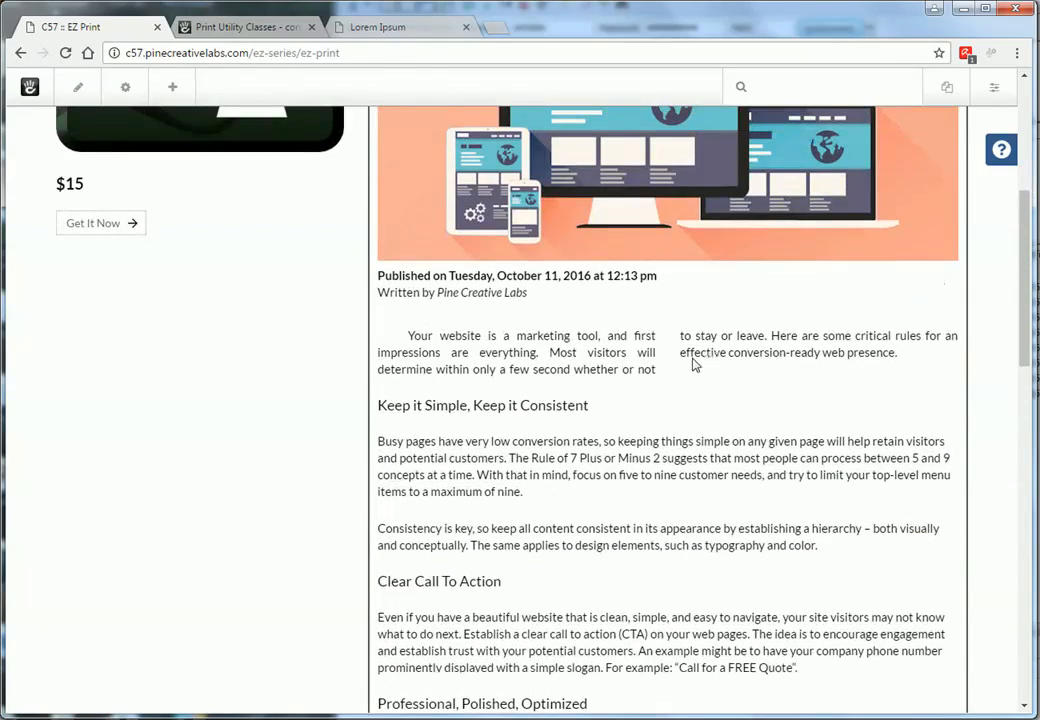
pyautogui.scroll(2, 693, 364)
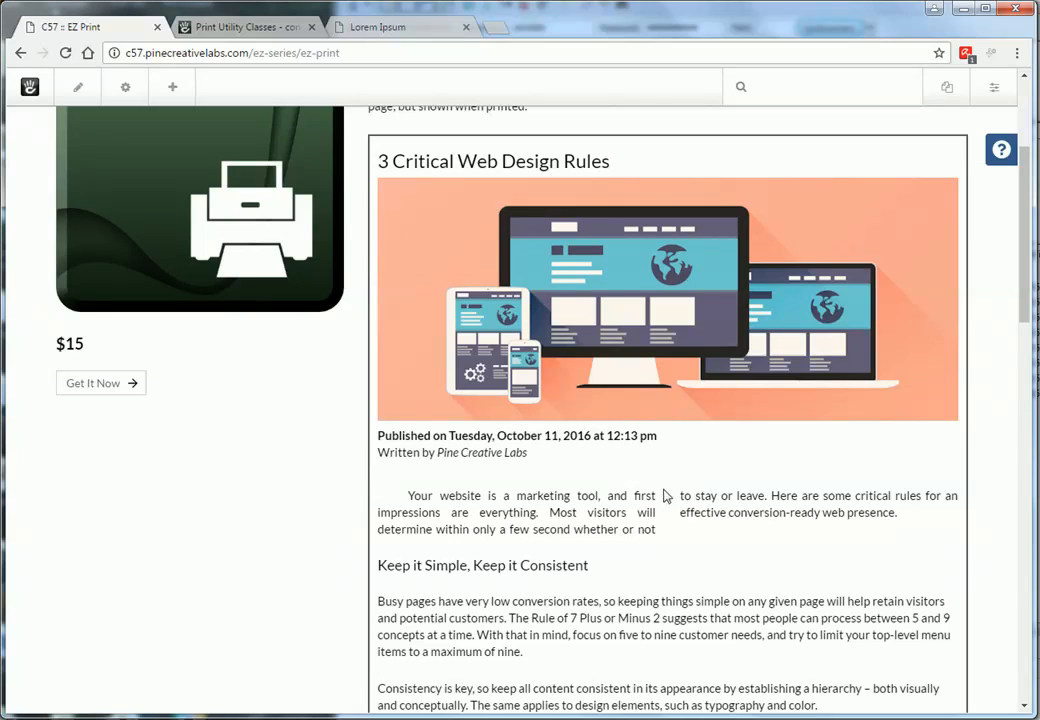
pyautogui.scroll(2, 715, 415)
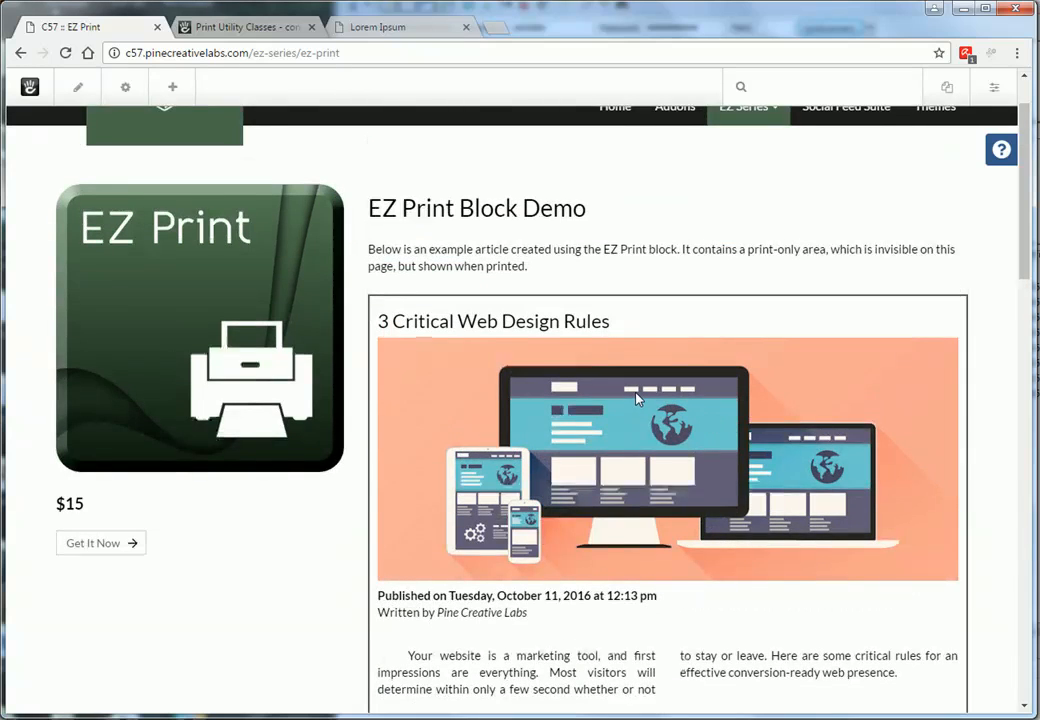
pyautogui.scroll(-2, 634, 393)
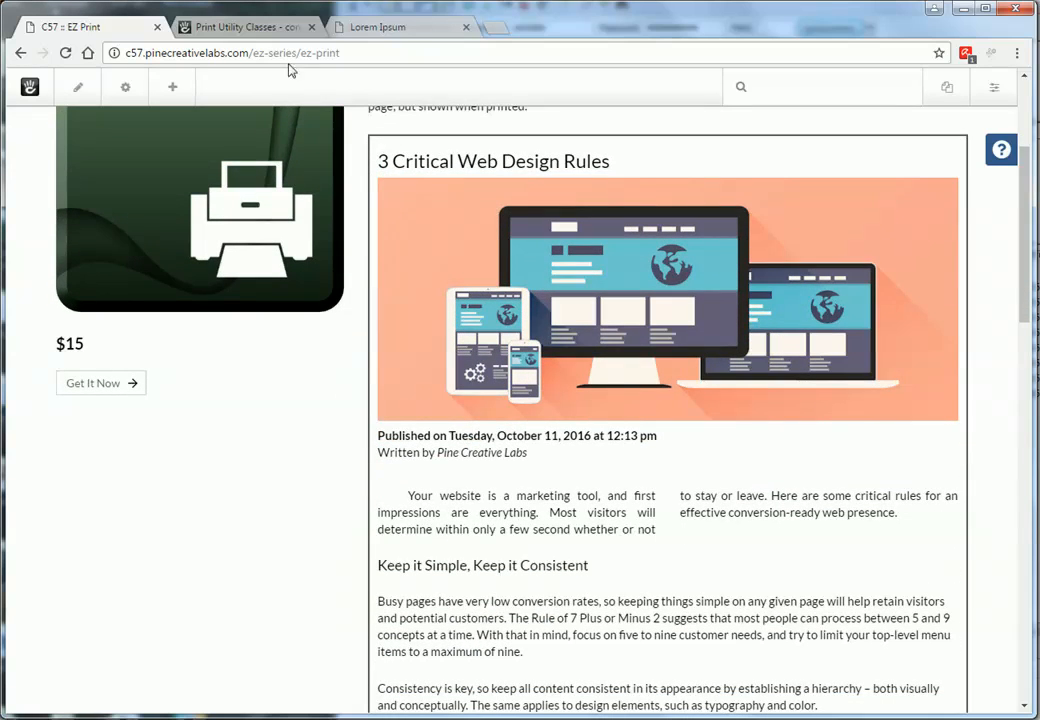
# Step: Review the layout, typography and print-only behavior classes in the Print Utility Classes documentation
pyautogui.click(262, 28)
pyautogui.scroll(-2, 281, 343)
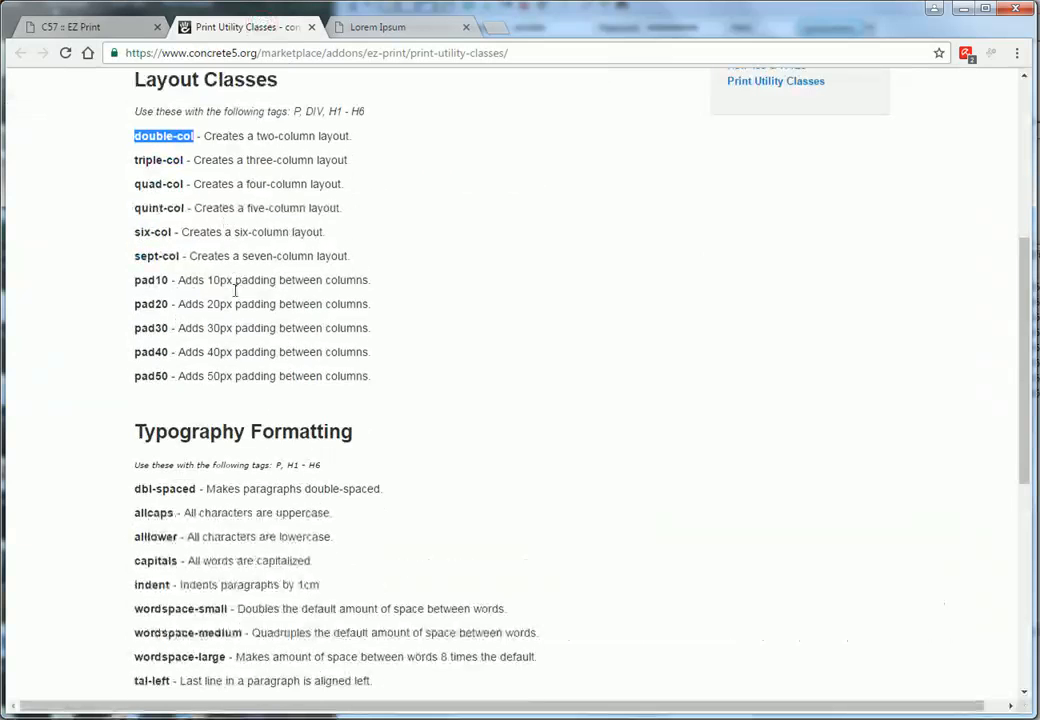
pyautogui.scroll(-2, 241, 375)
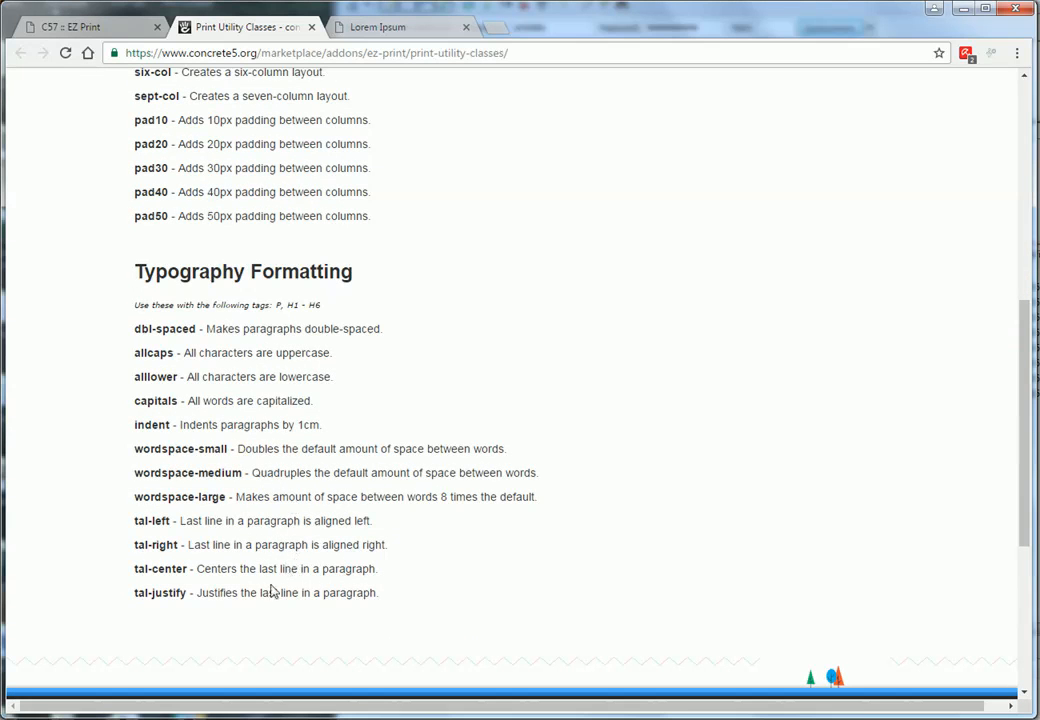
pyautogui.scroll(2, 181, 270)
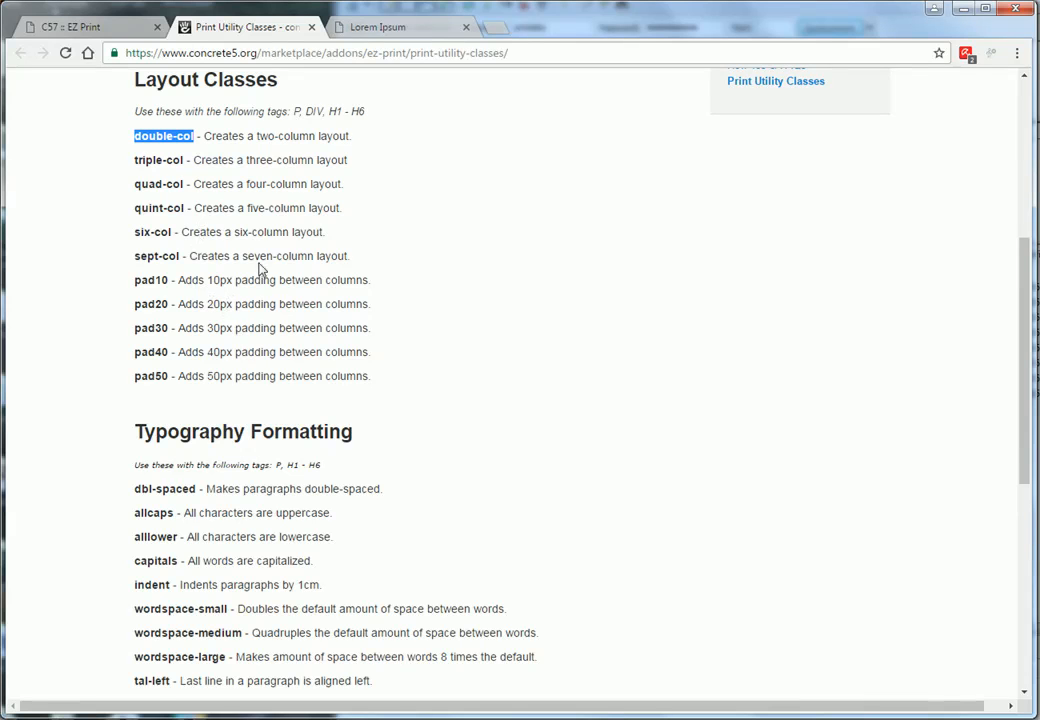
pyautogui.scroll(-1, 462, 428)
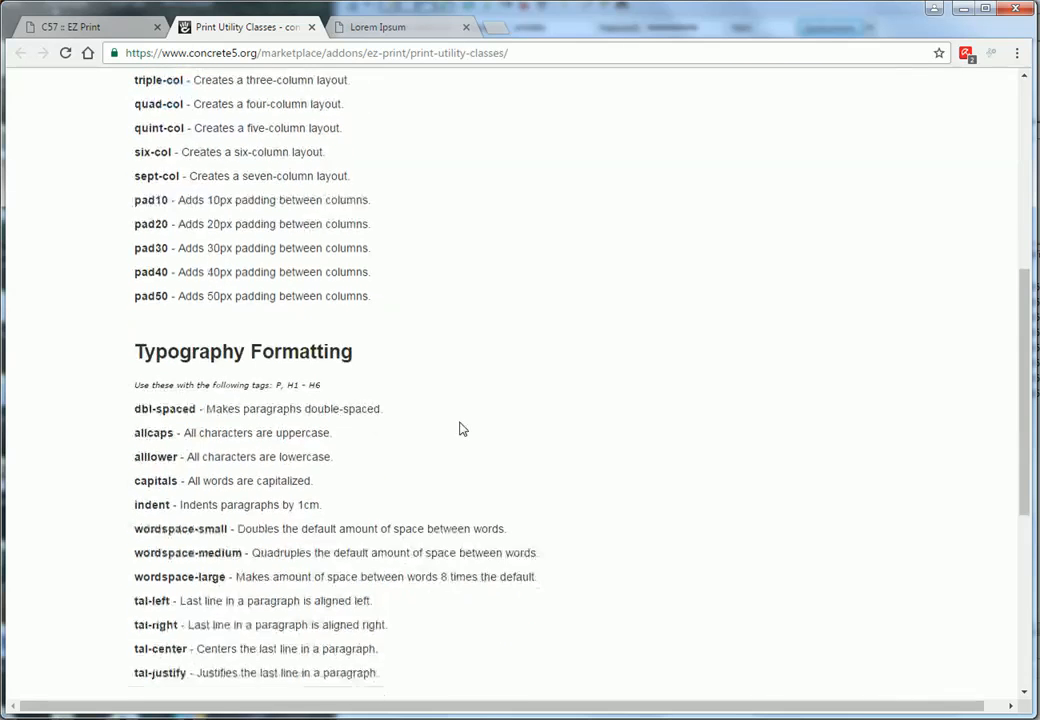
pyautogui.scroll(-2, 462, 428)
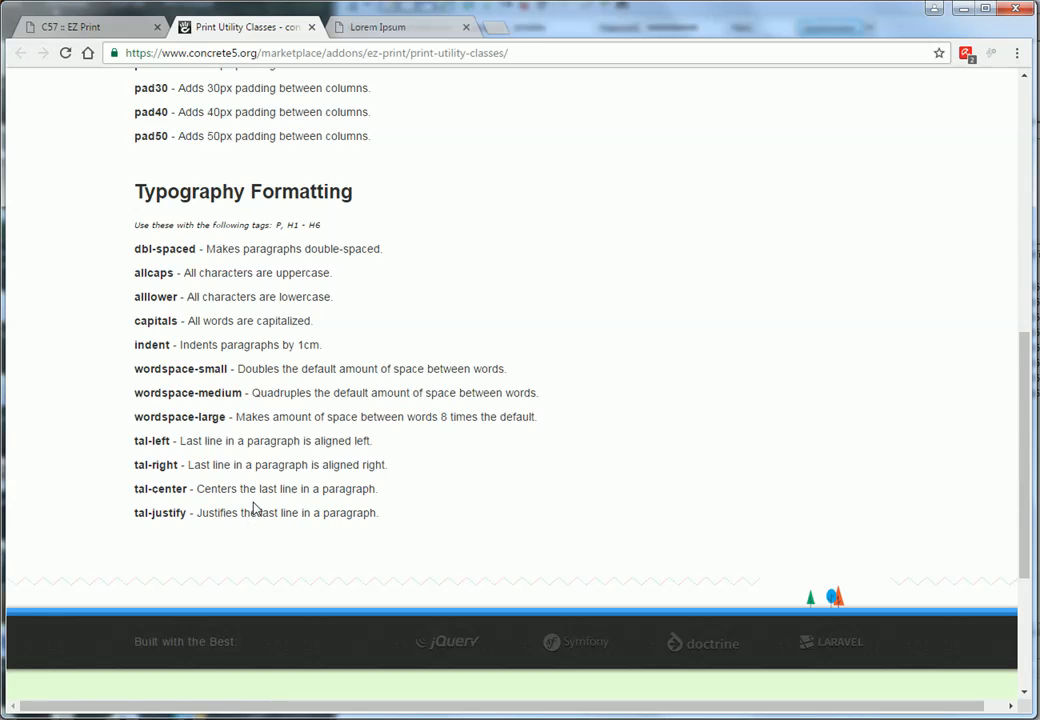
pyautogui.scroll(4, 220, 270)
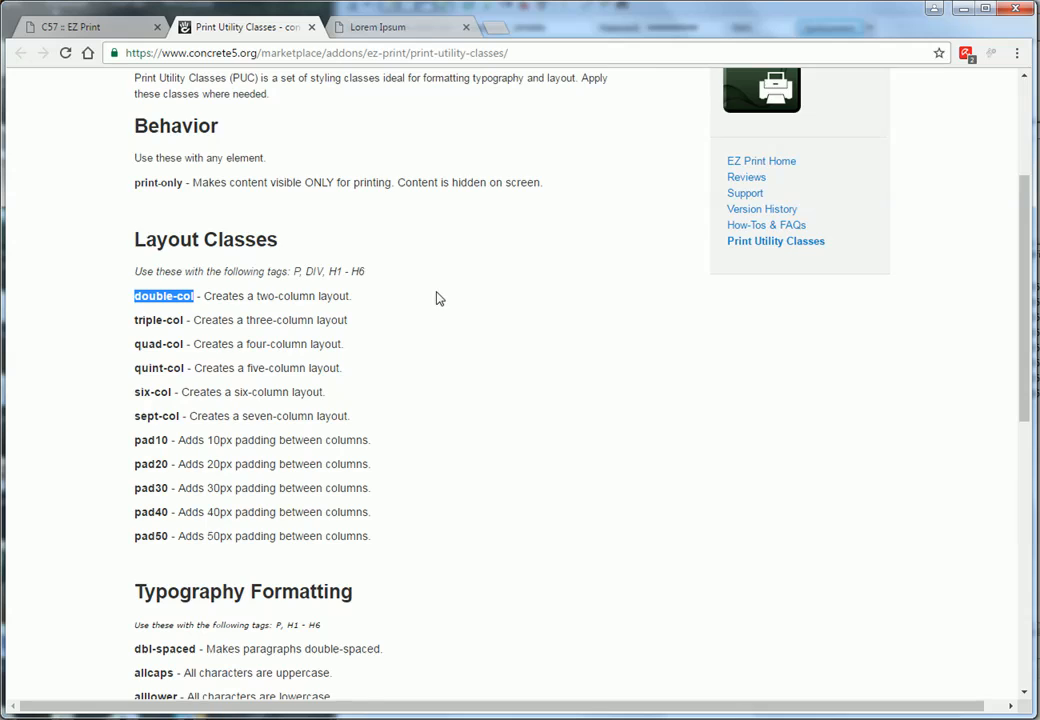
pyautogui.scroll(1, 250, 256)
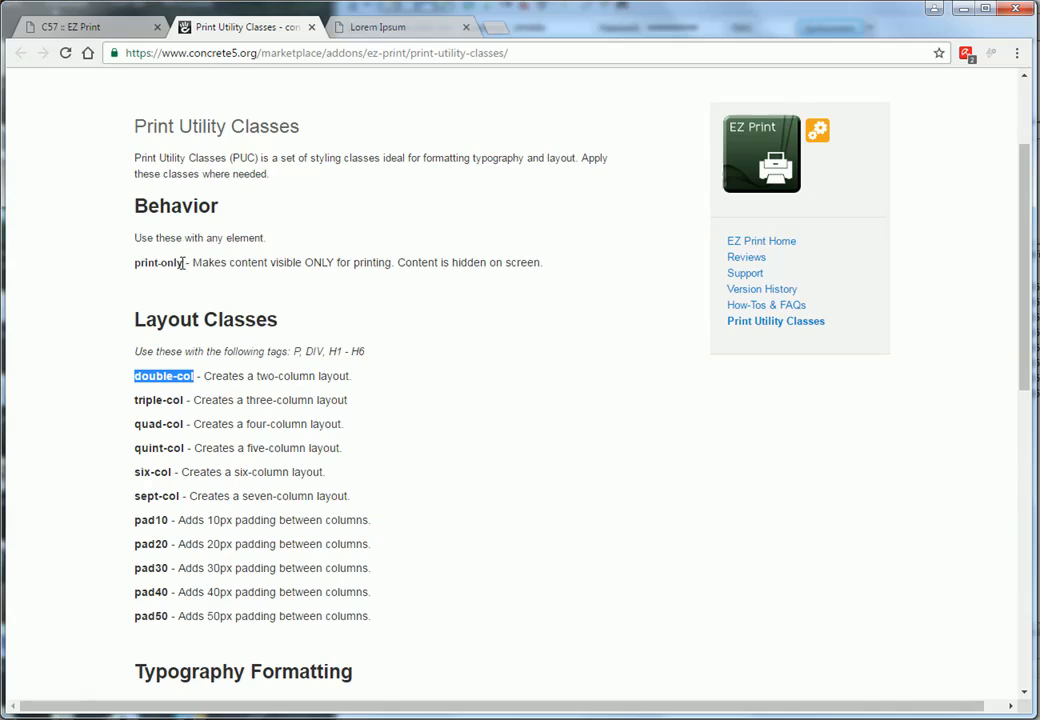
# Step: Return to the EZ Print page, put it in edit mode and reopen the EZ Print block for editing
pyautogui.click(123, 27)
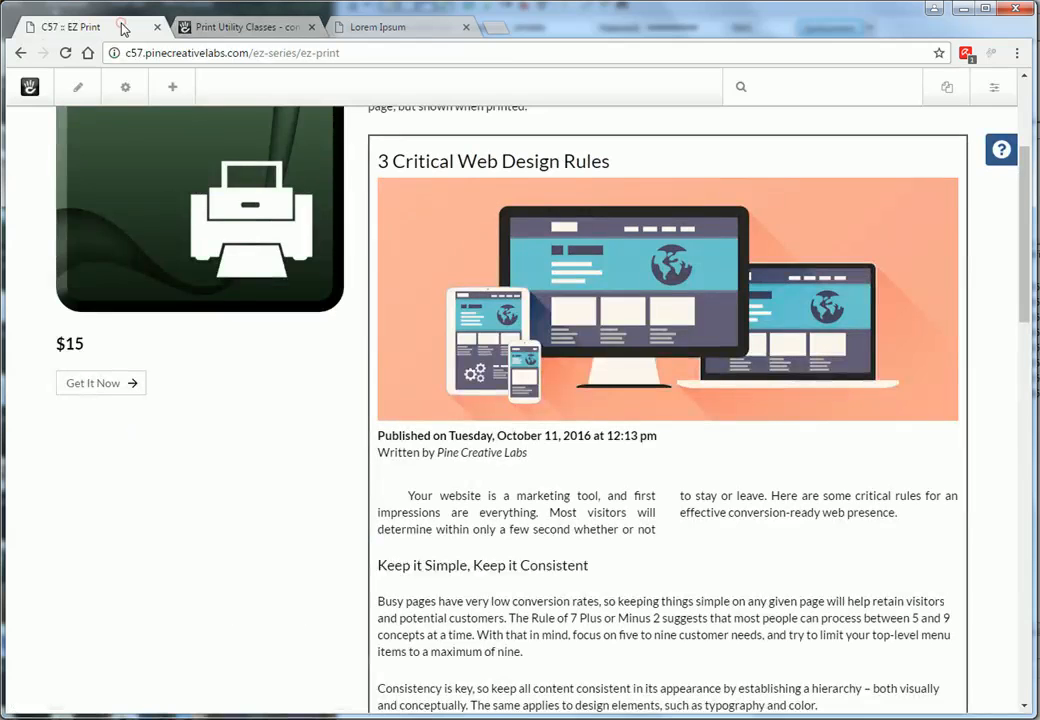
pyautogui.scroll(-3, 683, 453)
pyautogui.scroll(-3, 685, 455)
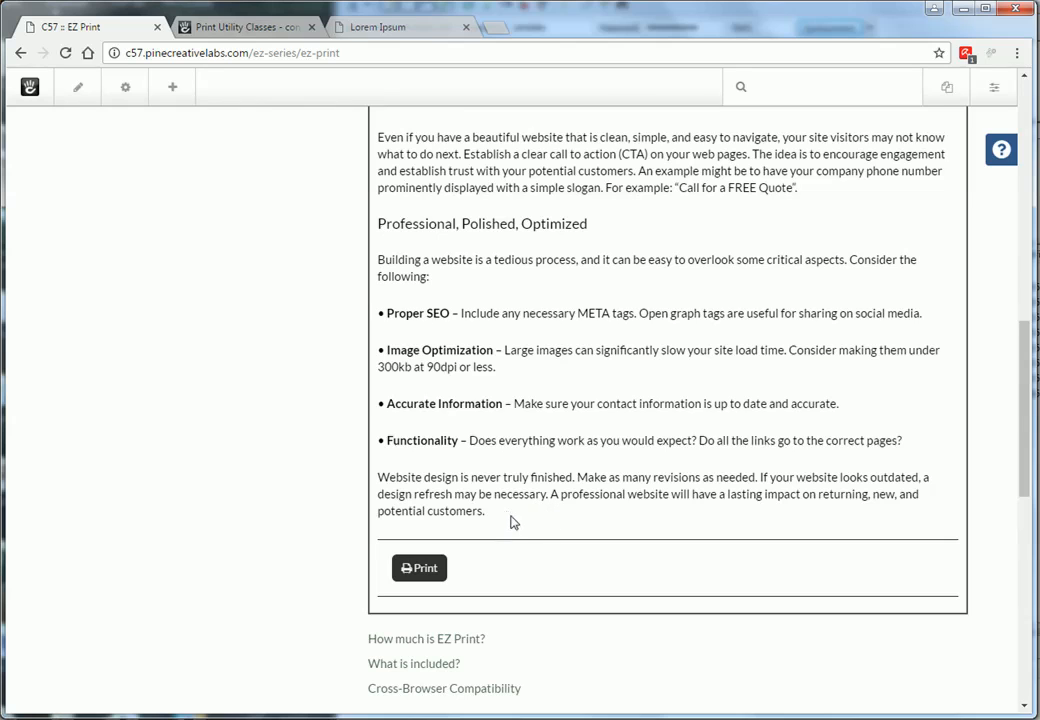
pyautogui.click(71, 91)
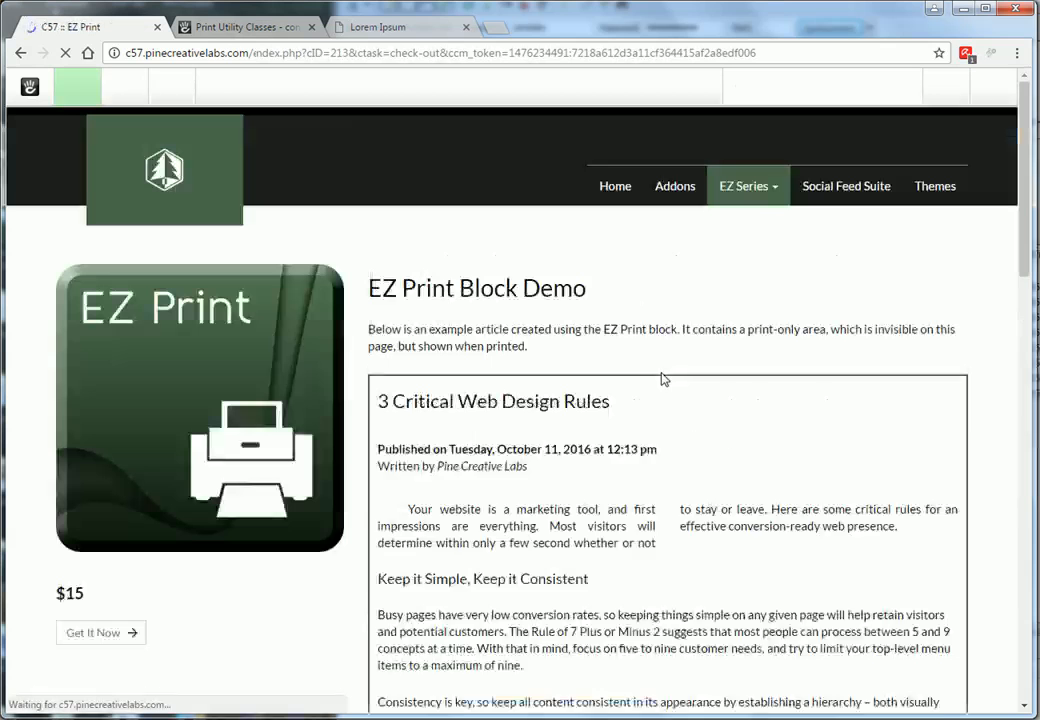
pyautogui.scroll(-5, 666, 404)
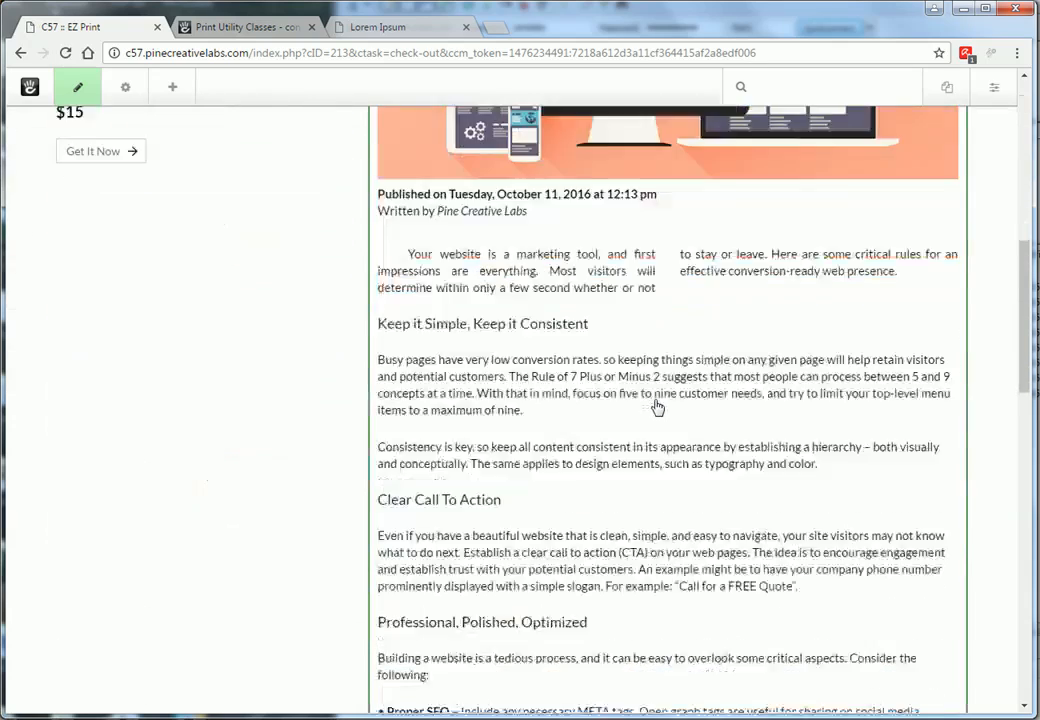
pyautogui.click(591, 347)
pyautogui.click(555, 364)
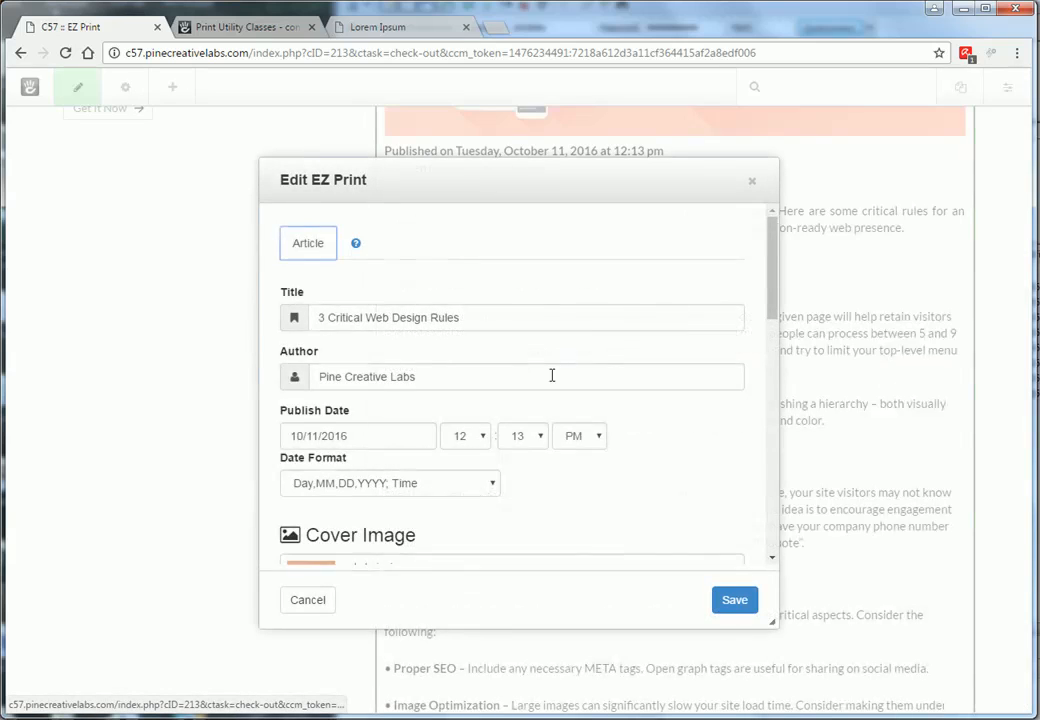
# Step: Add a new paragraph reading "Published by PCL" after the content's final paragraph
pyautogui.scroll(-2, 551, 378)
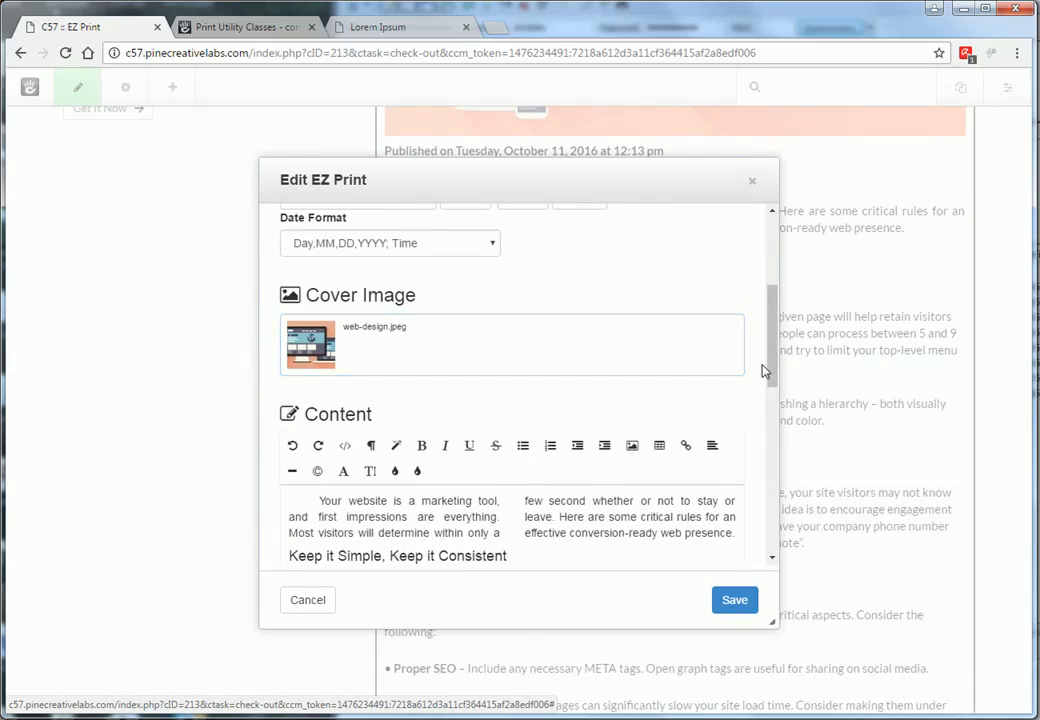
pyautogui.moveTo(768, 365); pyautogui.dragTo(778, 534)
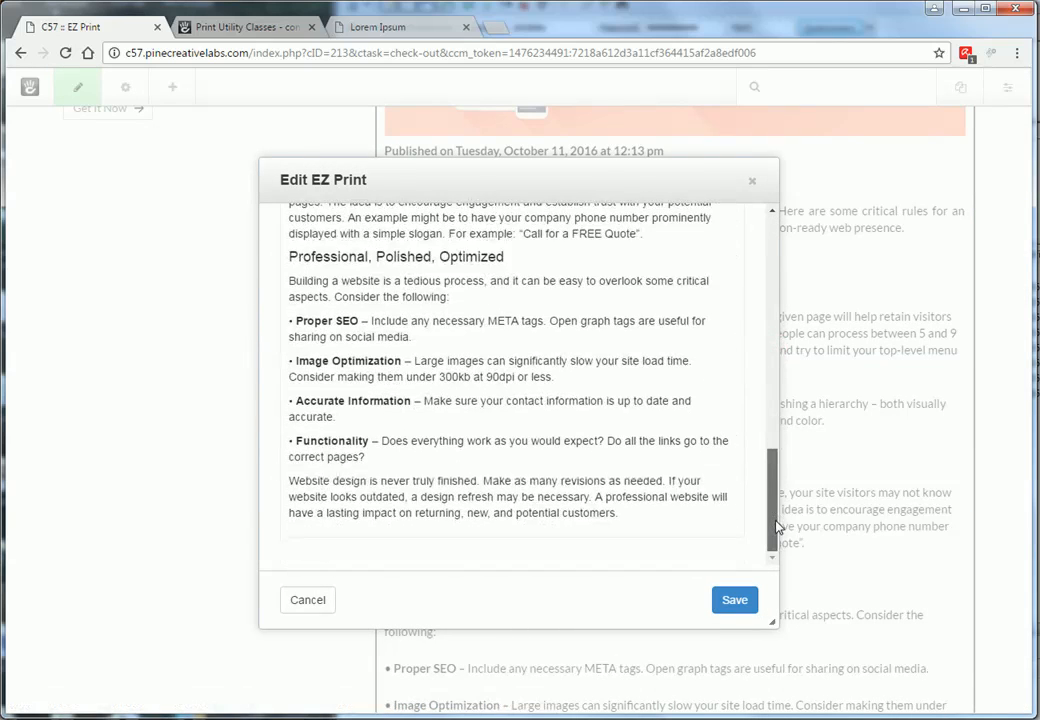
pyautogui.click(597, 527)
pyautogui.click(656, 518)
pyautogui.press('Return')
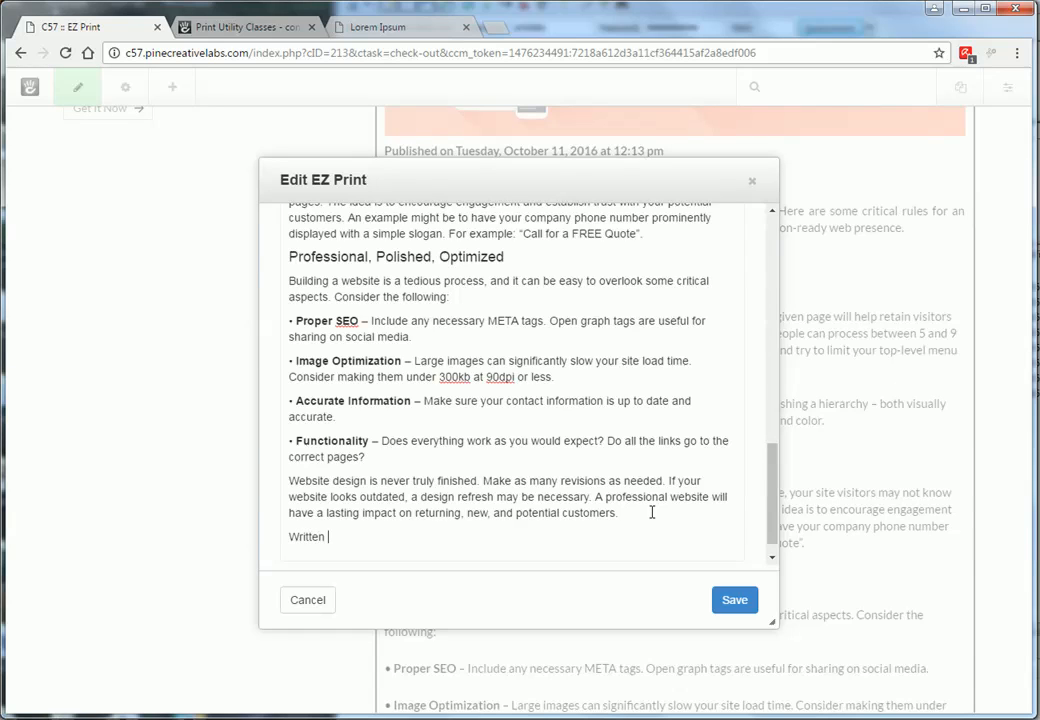
pyautogui.press('BackSpace')
pyautogui.press('BackSpace')
pyautogui.press('BackSpace')
pyautogui.press('BackSpace')
pyautogui.press('BackSpace')
pyautogui.doubleClick(377, 538)
pyautogui.scroll(6, 500, 345)
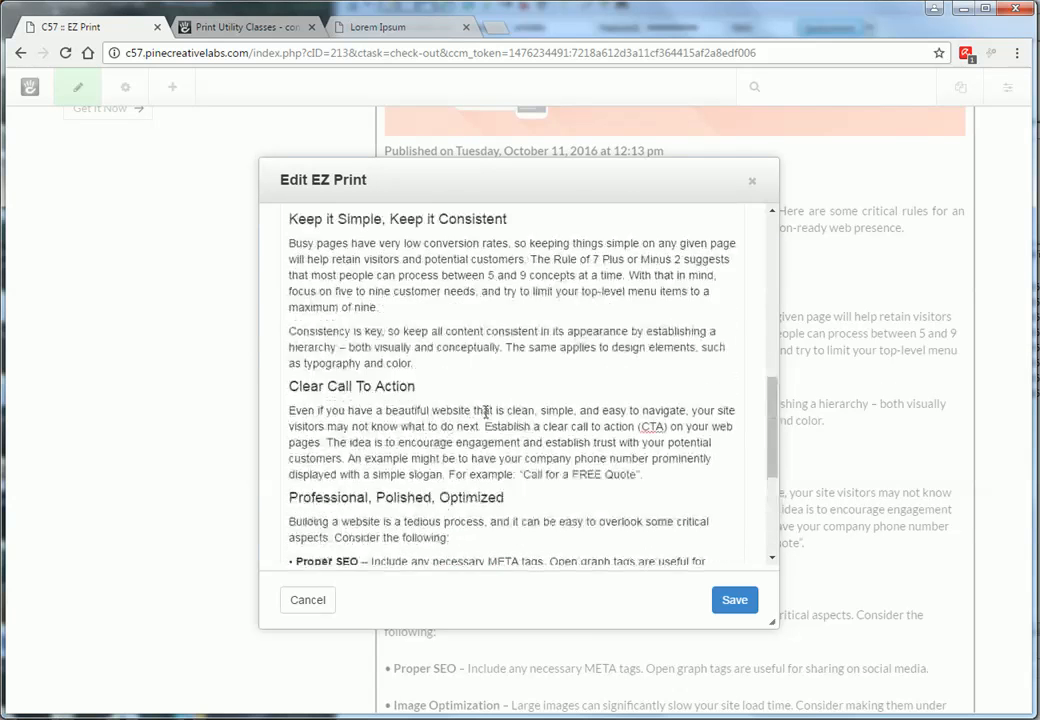
pyautogui.click(683, 433)
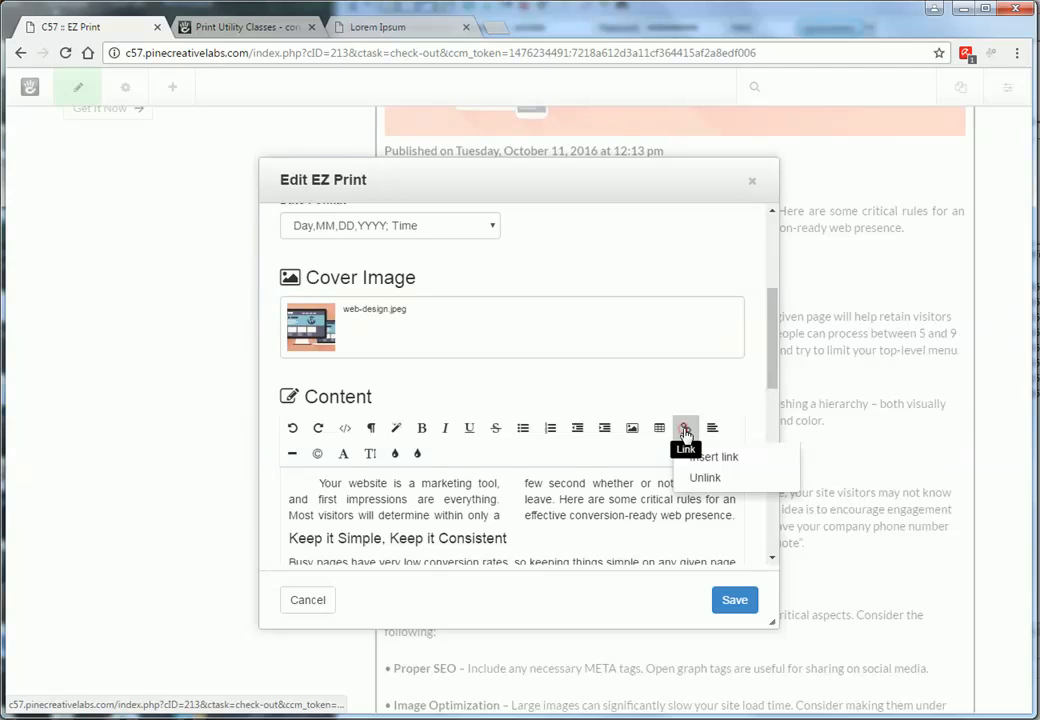
pyautogui.click(705, 457)
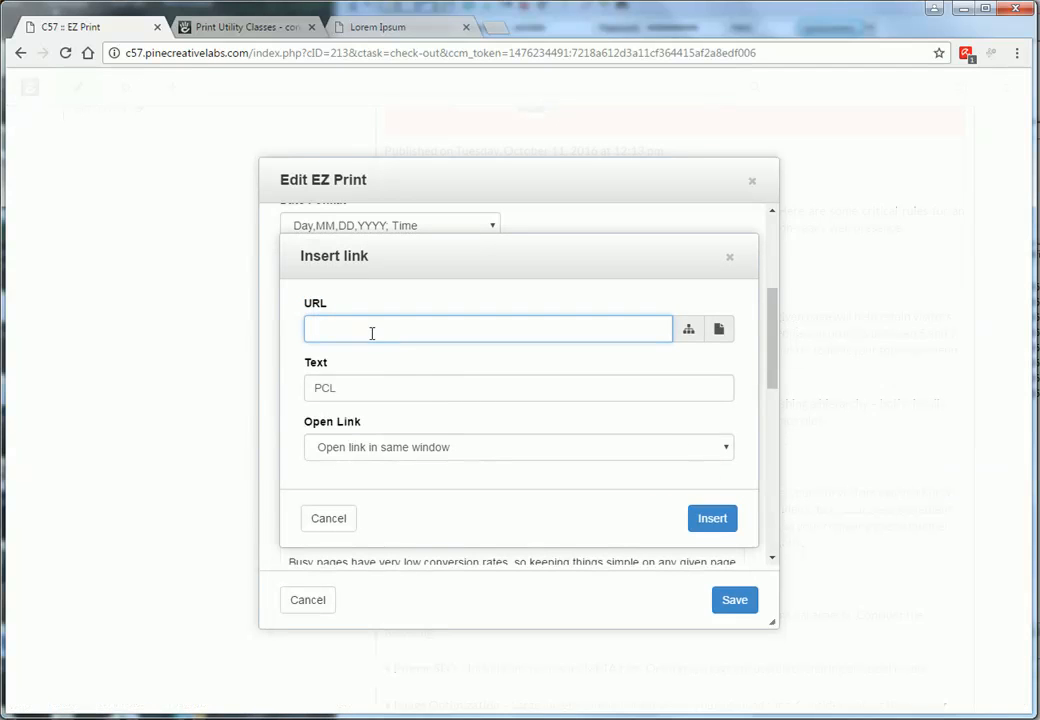
pyautogui.write('http://www.pinecreativelabs.')
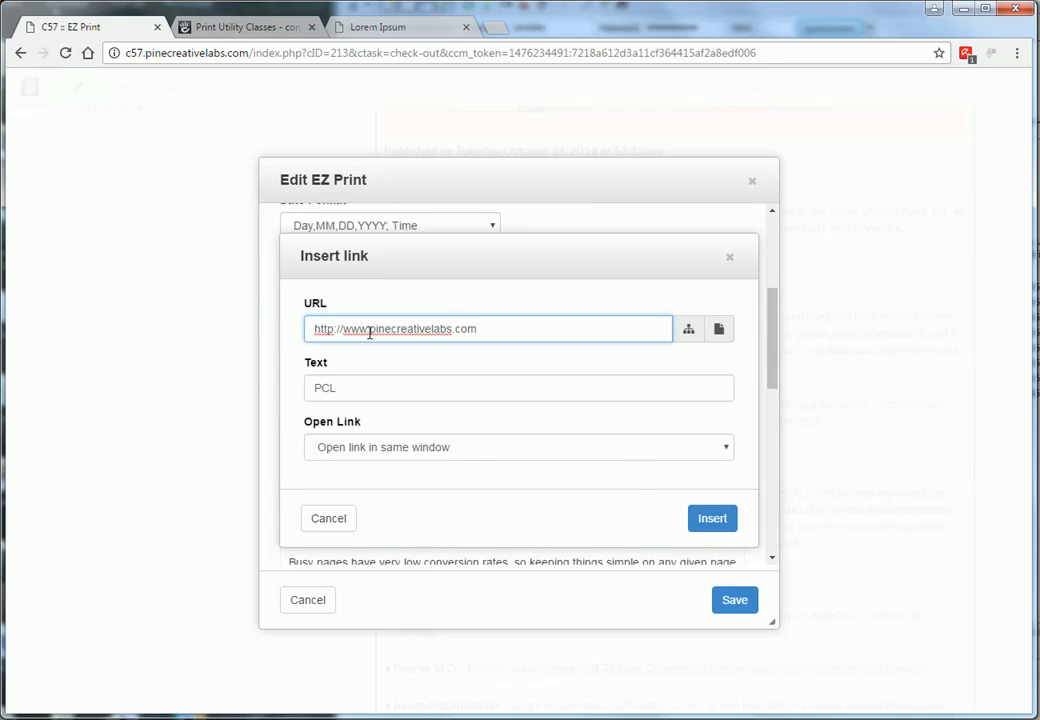
pyautogui.write('com')
pyautogui.click(714, 522)
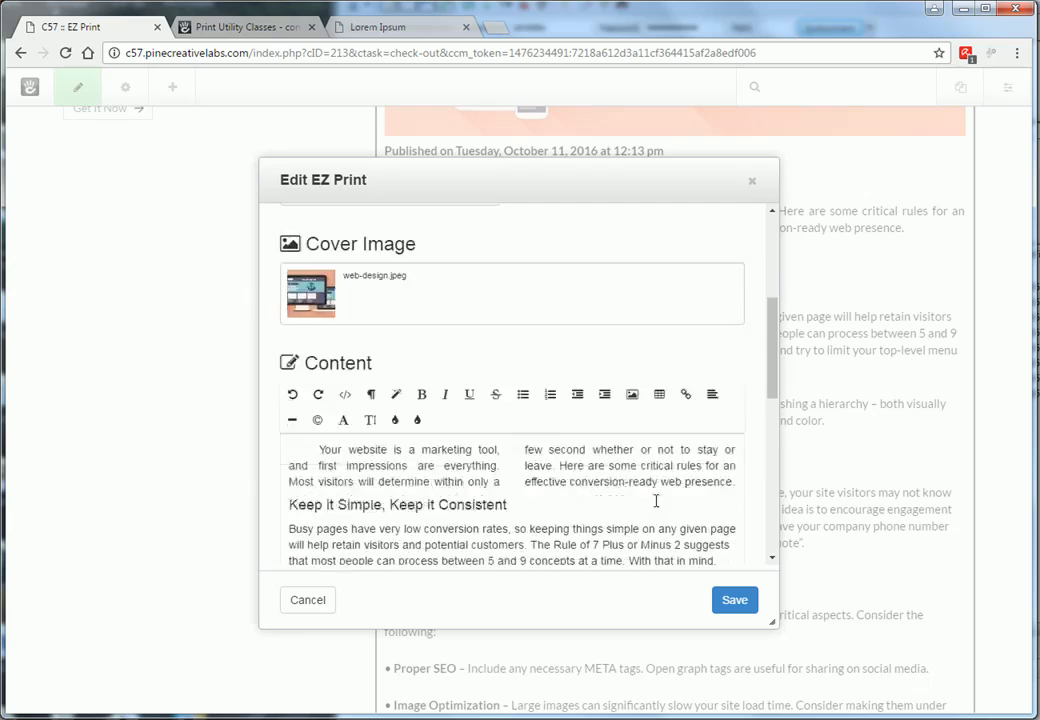
# Step: Delete the old print-only test paragraph "this should only show up for print." from the end of the content's HTML source
pyautogui.click(404, 521)
pyautogui.moveTo(389, 513); pyautogui.dragTo(292, 515)
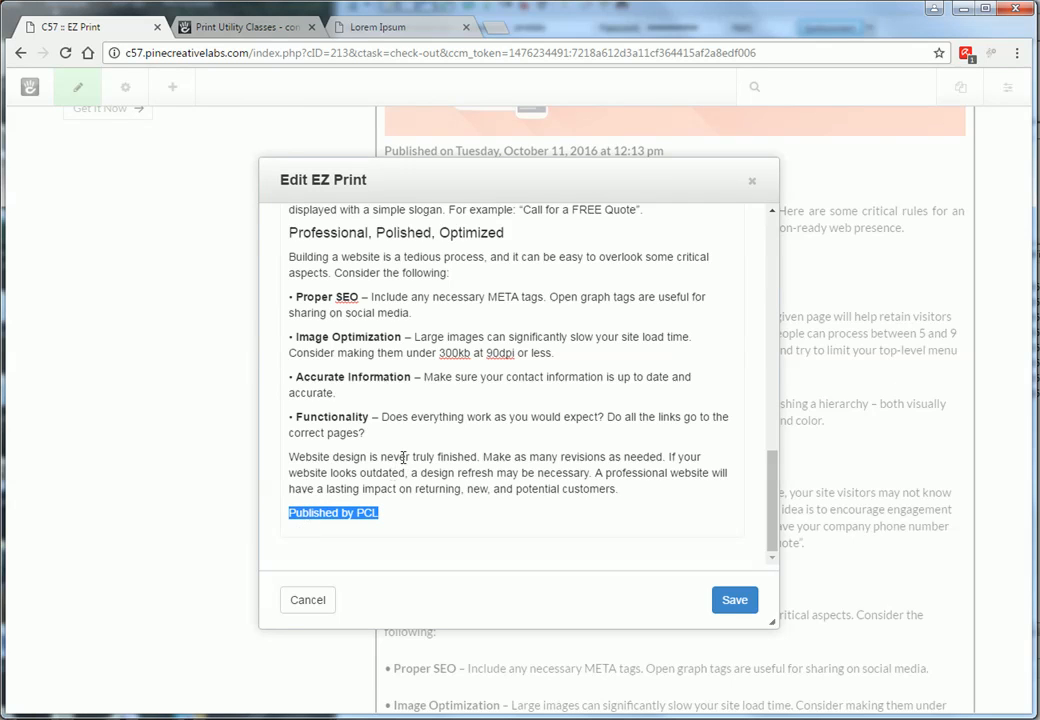
pyautogui.scroll(10, 403, 457)
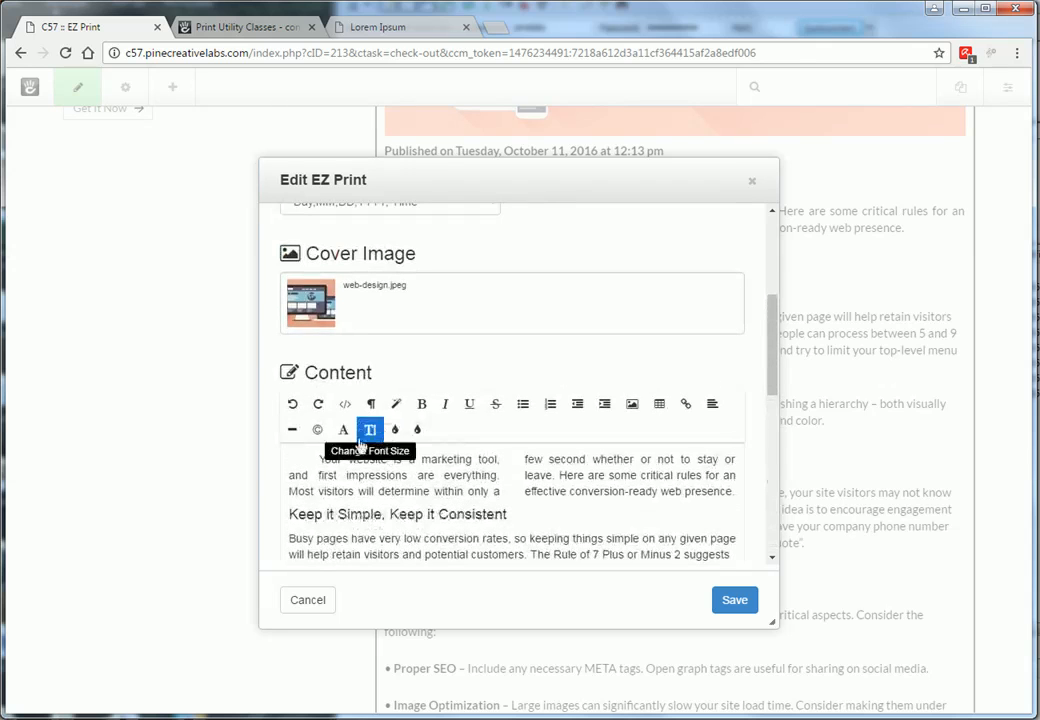
pyautogui.click(345, 404)
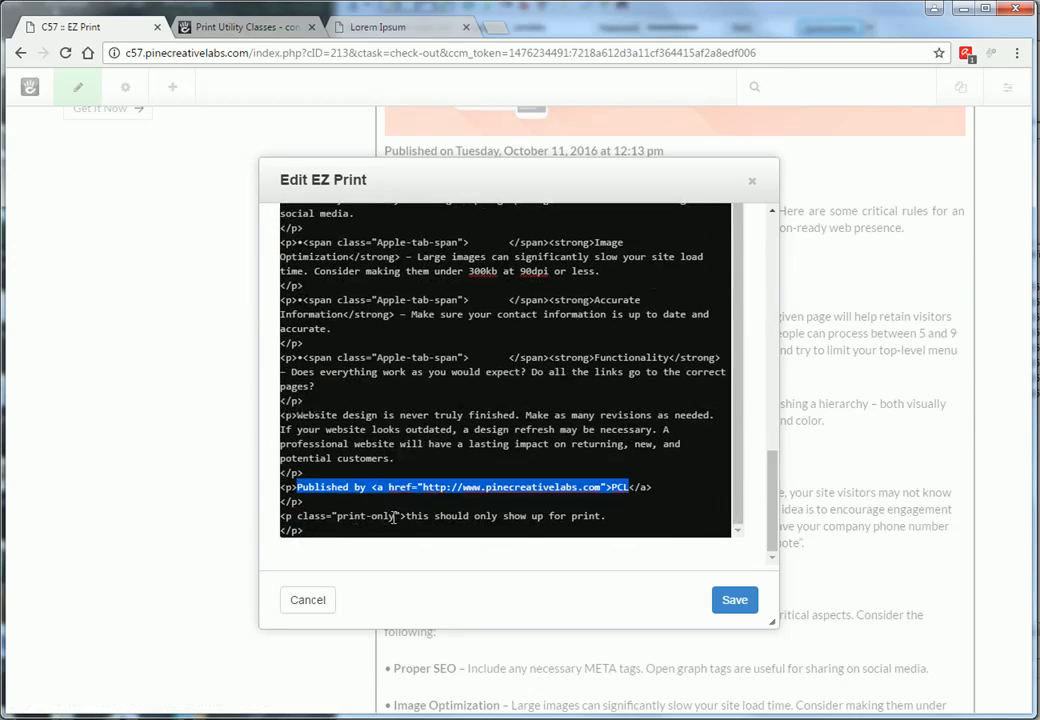
pyautogui.click(384, 514)
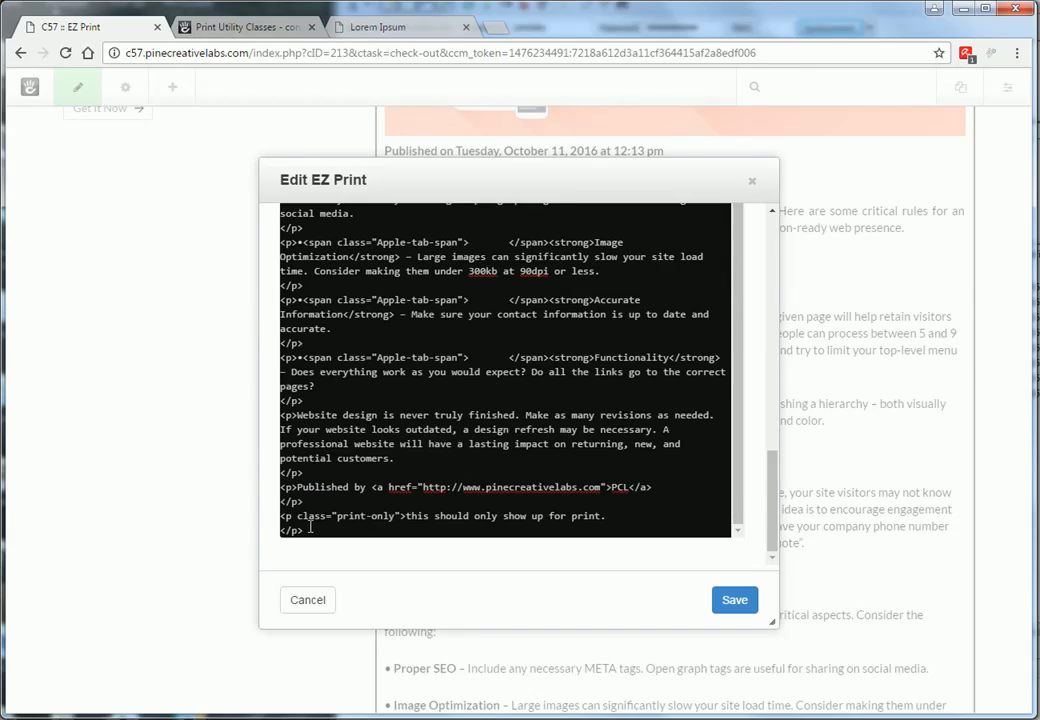
pyautogui.moveTo(306, 529); pyautogui.dragTo(279, 518)
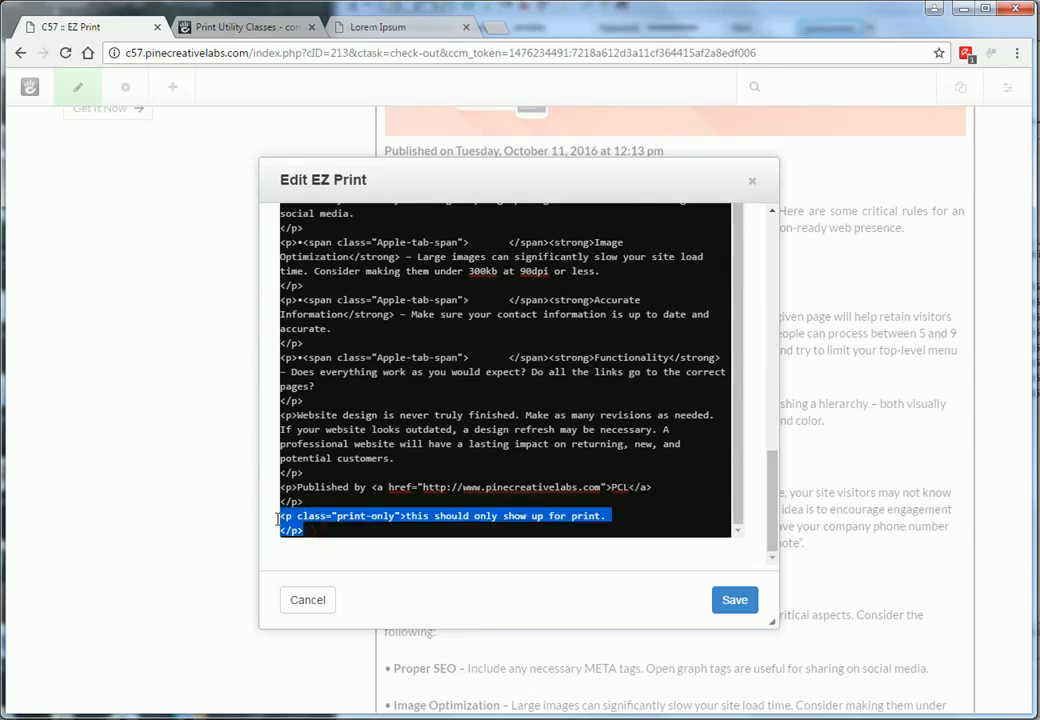
pyautogui.press('BackSpace')
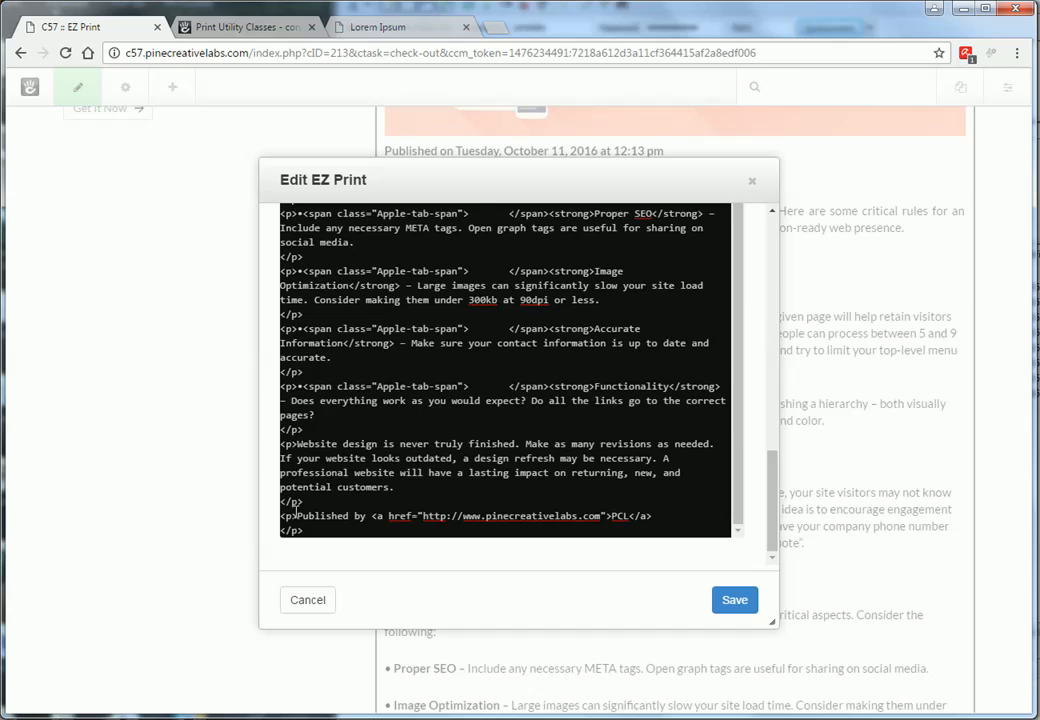
# Step: Add class="print-only" to the "Published by PCL" paragraph in the HTML source, and return the content editor to the visual view
pyautogui.click(294, 515)
pyautogui.write('class="')
pyautogui.write('print-')
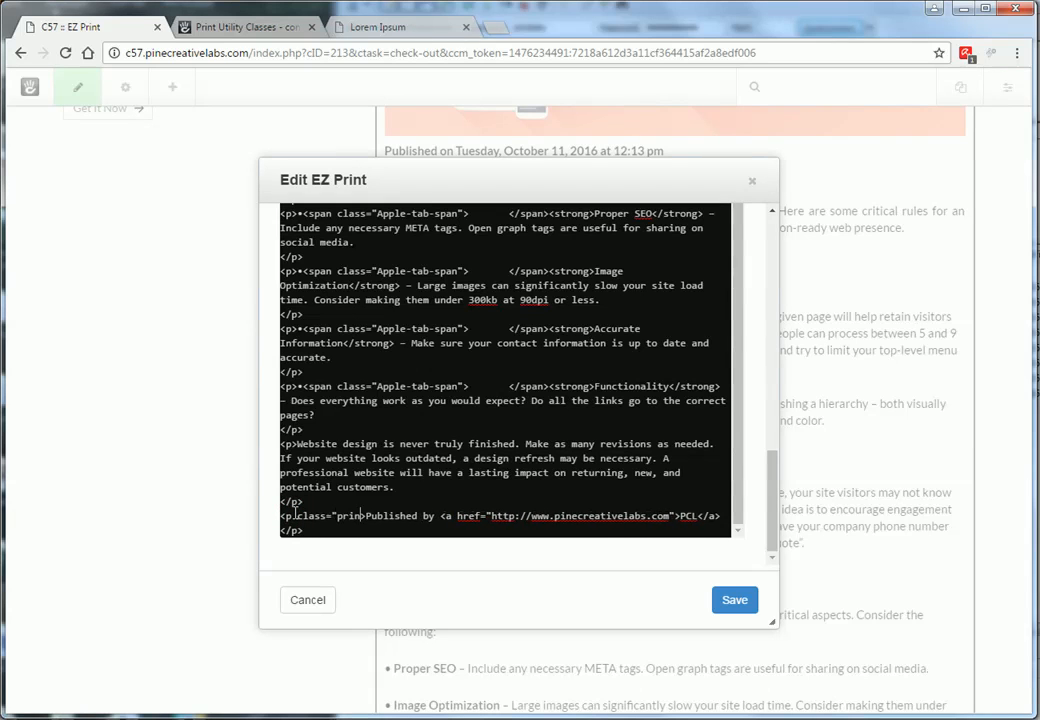
pyautogui.write('only"')
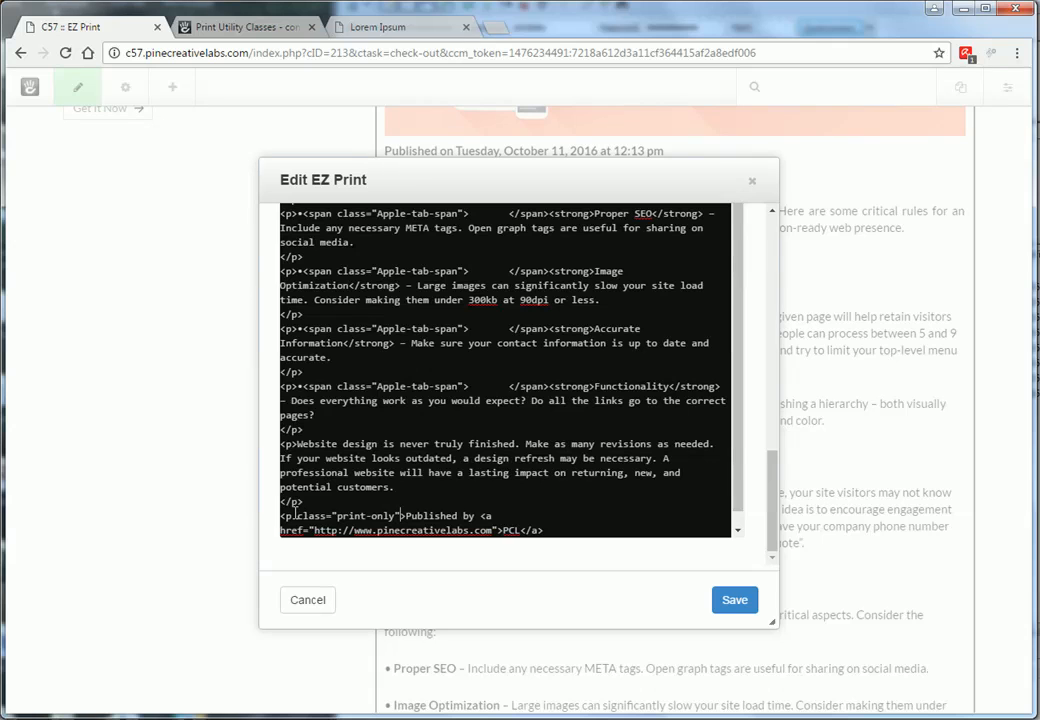
pyautogui.scroll(15, 407, 335)
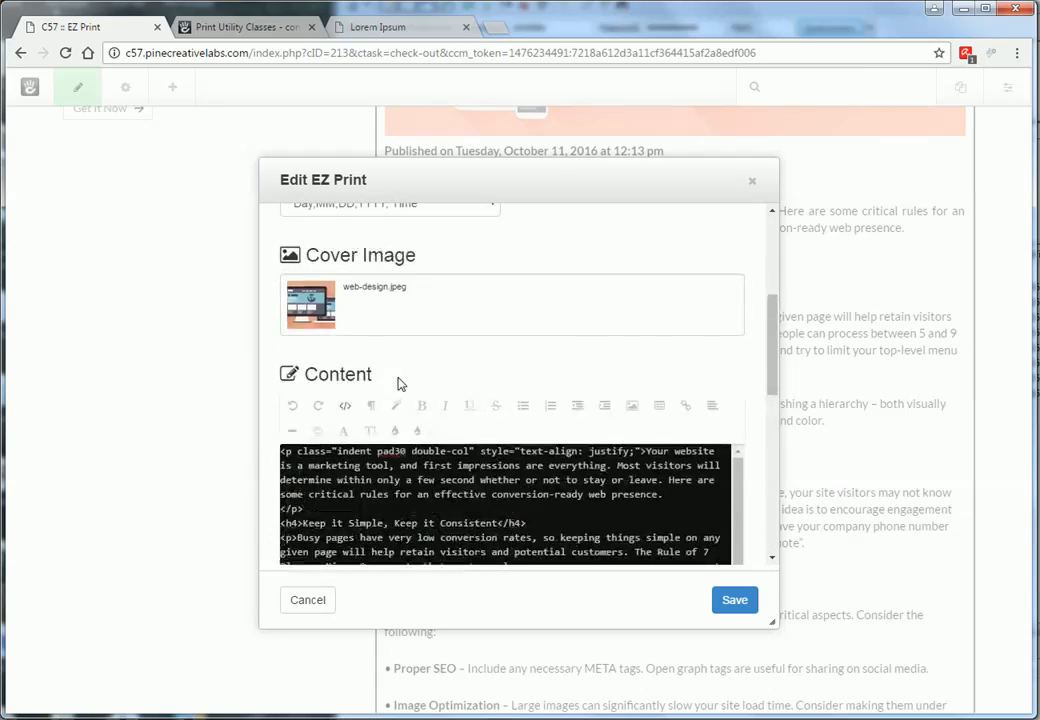
pyautogui.click(345, 405)
pyautogui.scroll(-10, 483, 474)
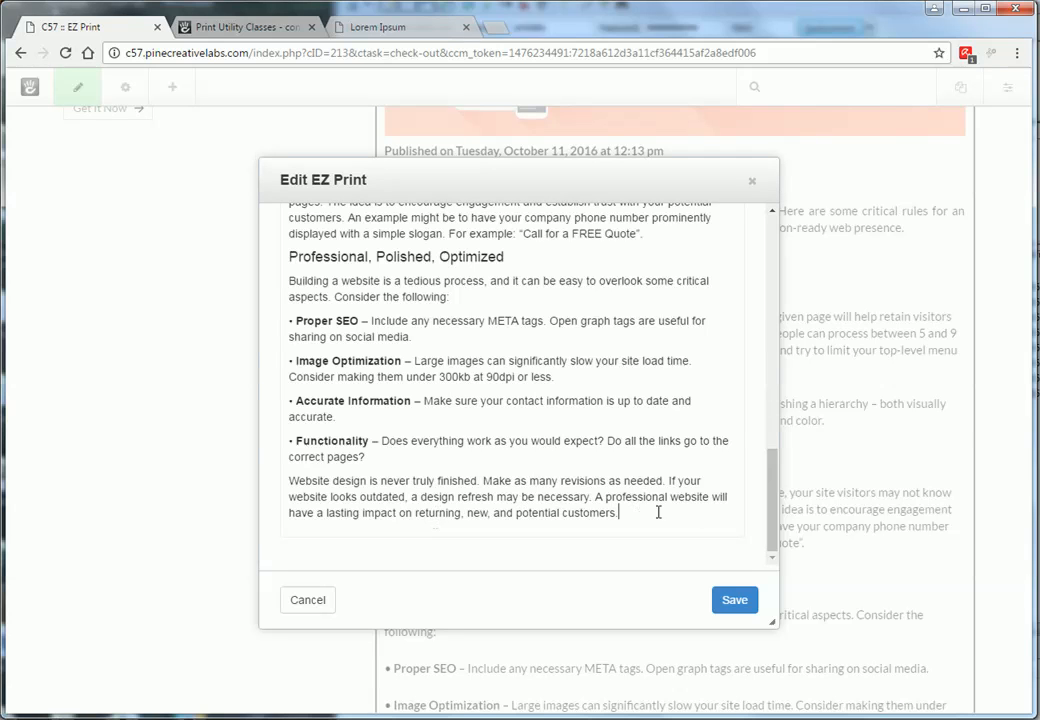
# Step: Save the EZ Print block and exit the page's edit mode, keeping the changes
pyautogui.click(735, 601)
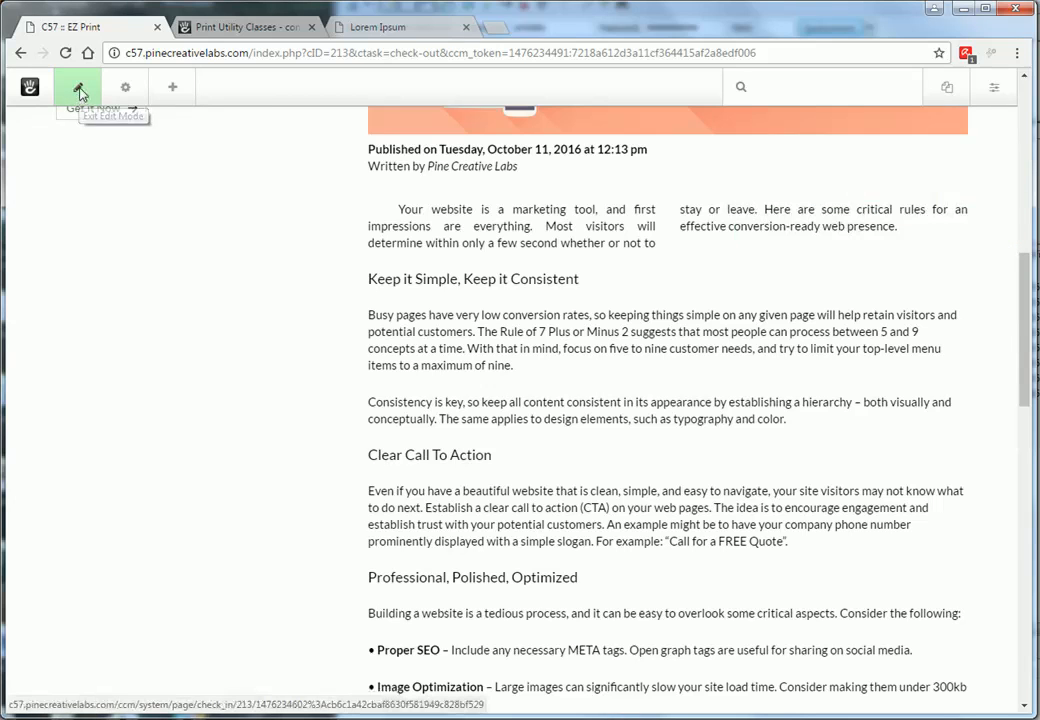
pyautogui.click(80, 93)
pyautogui.click(102, 228)
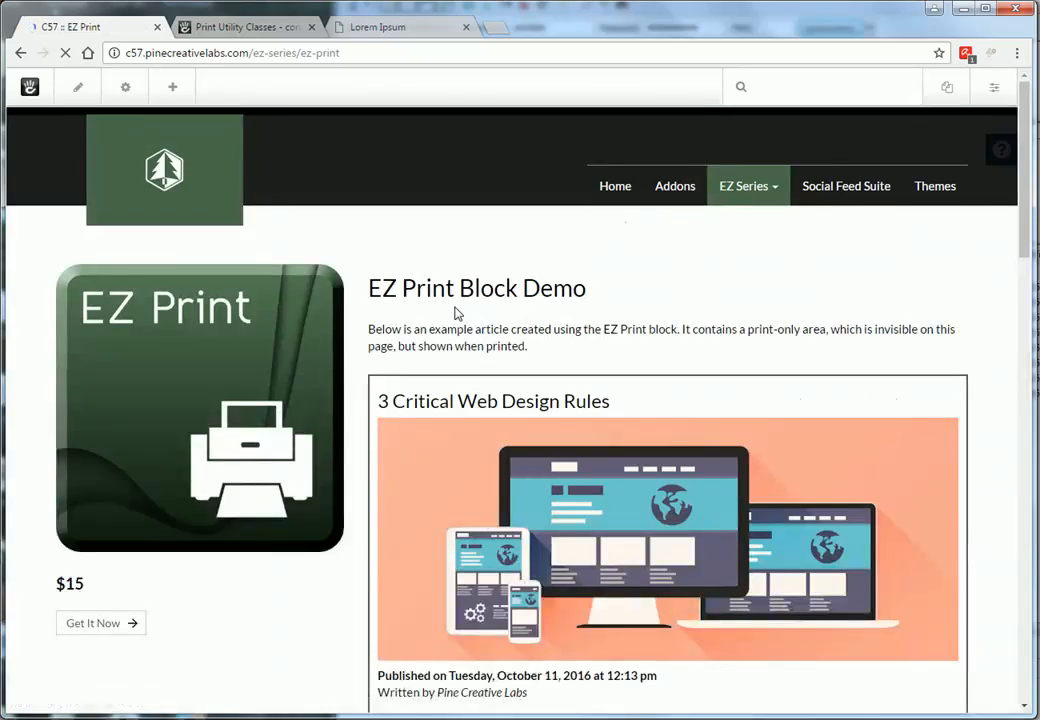
# Step: Open the article's print preview, check the closing print-only line at the end of the article, and cancel printing
pyautogui.scroll(-7, 485, 330)
pyautogui.scroll(-2, 705, 435)
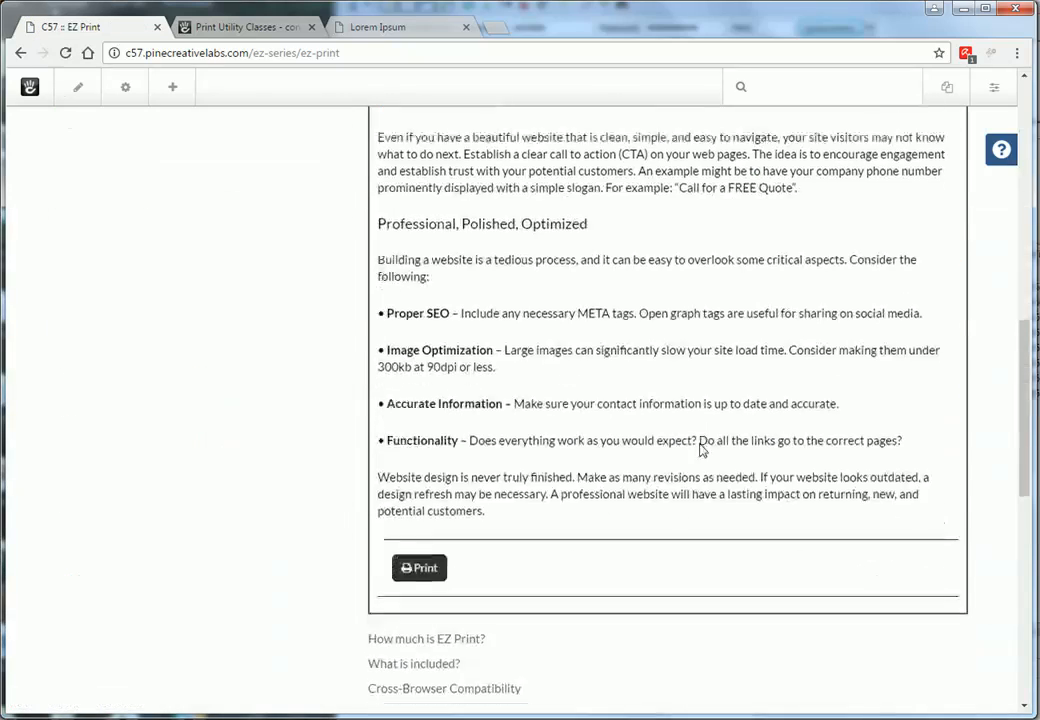
pyautogui.click(428, 578)
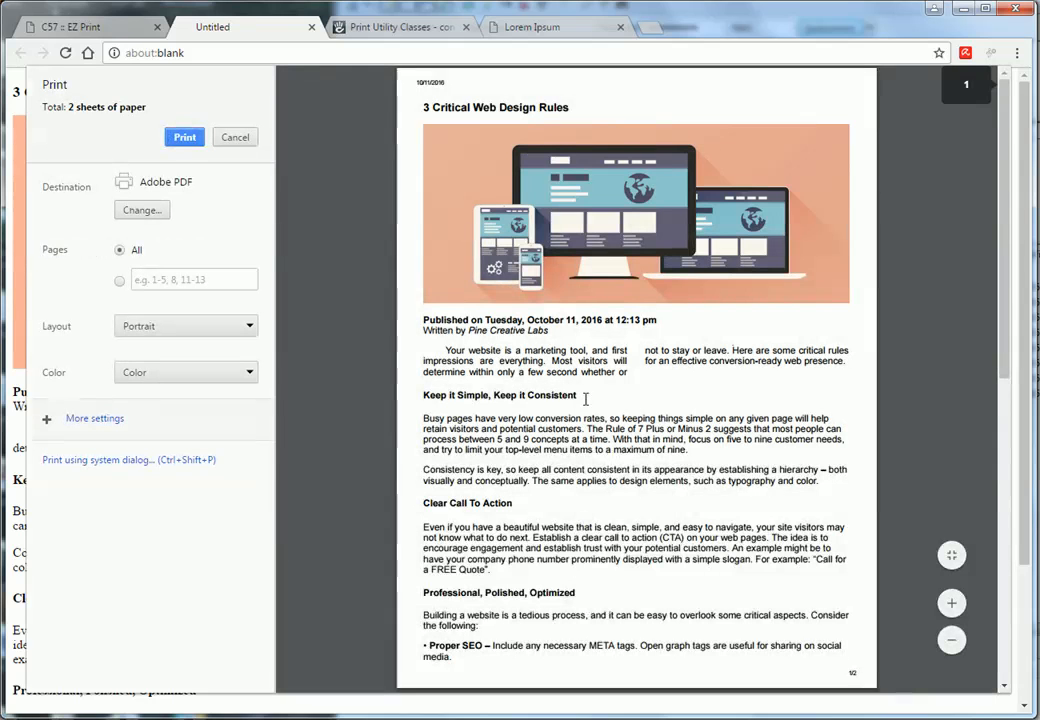
pyautogui.scroll(-4, 524, 517)
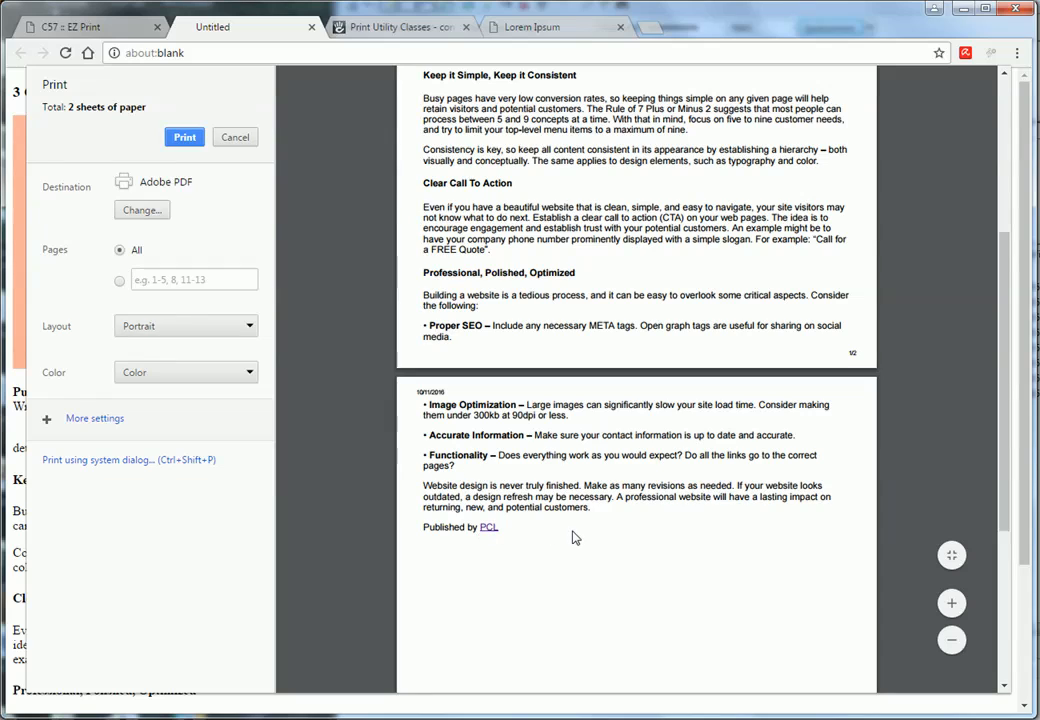
pyautogui.click(238, 137)
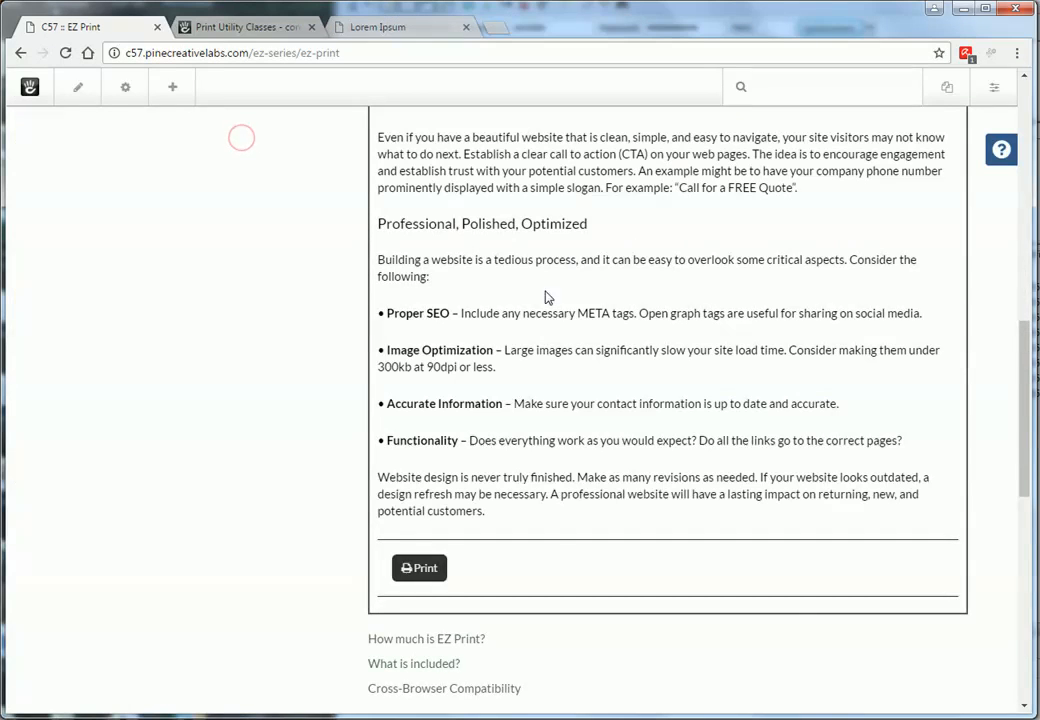
# Step: Put the page in edit mode and place a new Image block in the sidebar below the Get It Now link
pyautogui.scroll(8, 650, 275)
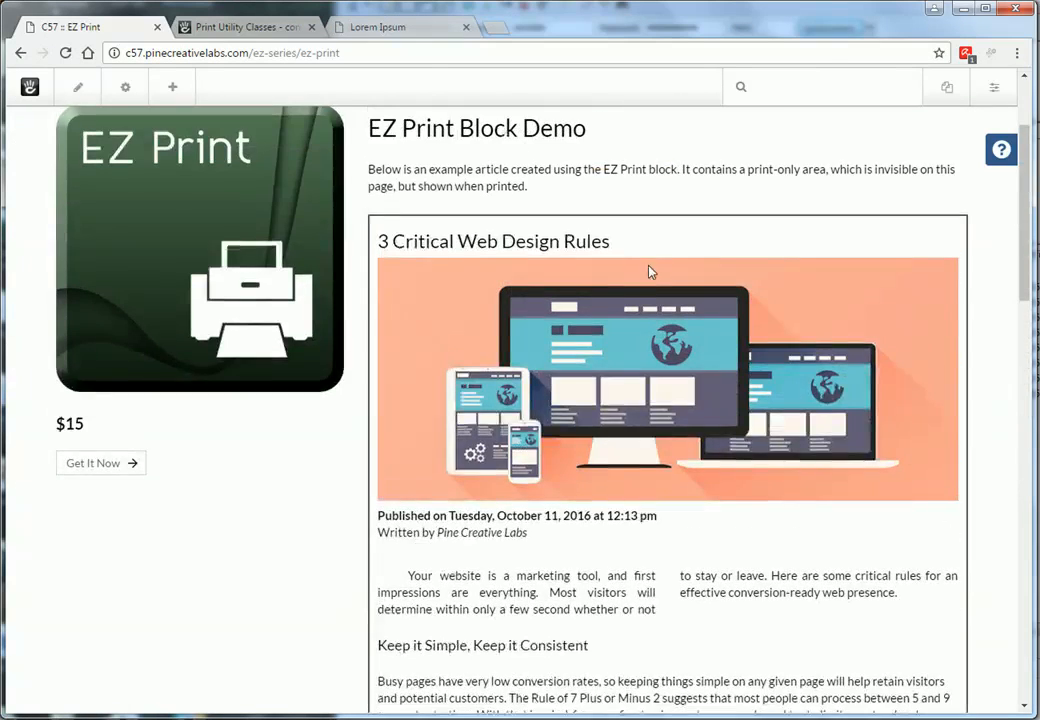
pyautogui.scroll(3, 640, 280)
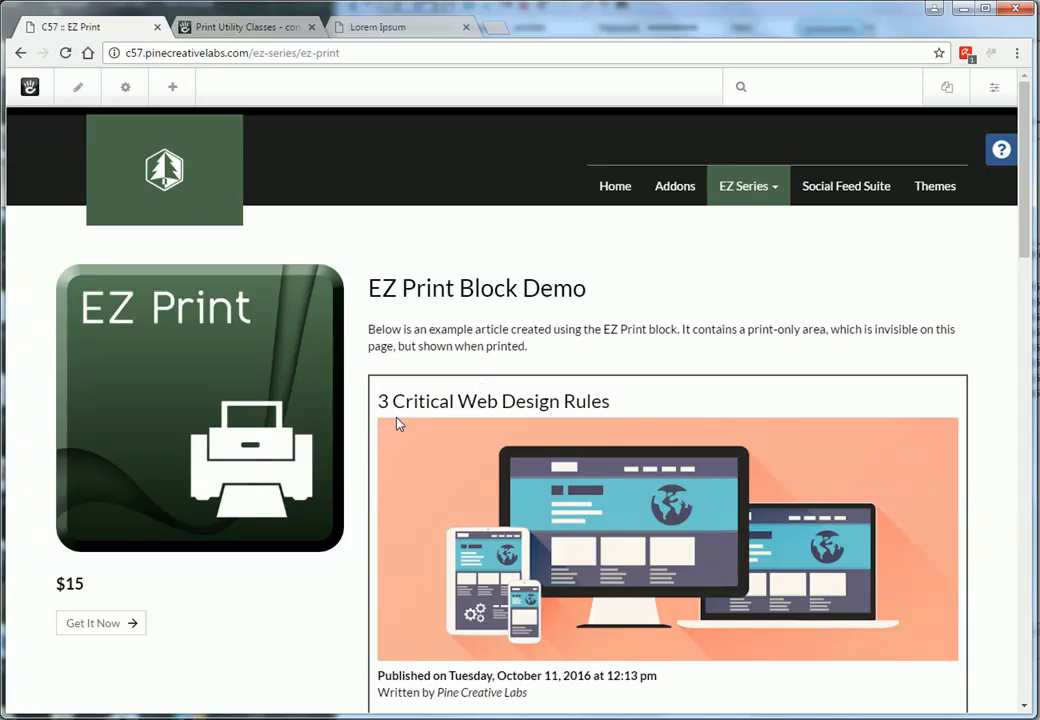
pyautogui.click(172, 91)
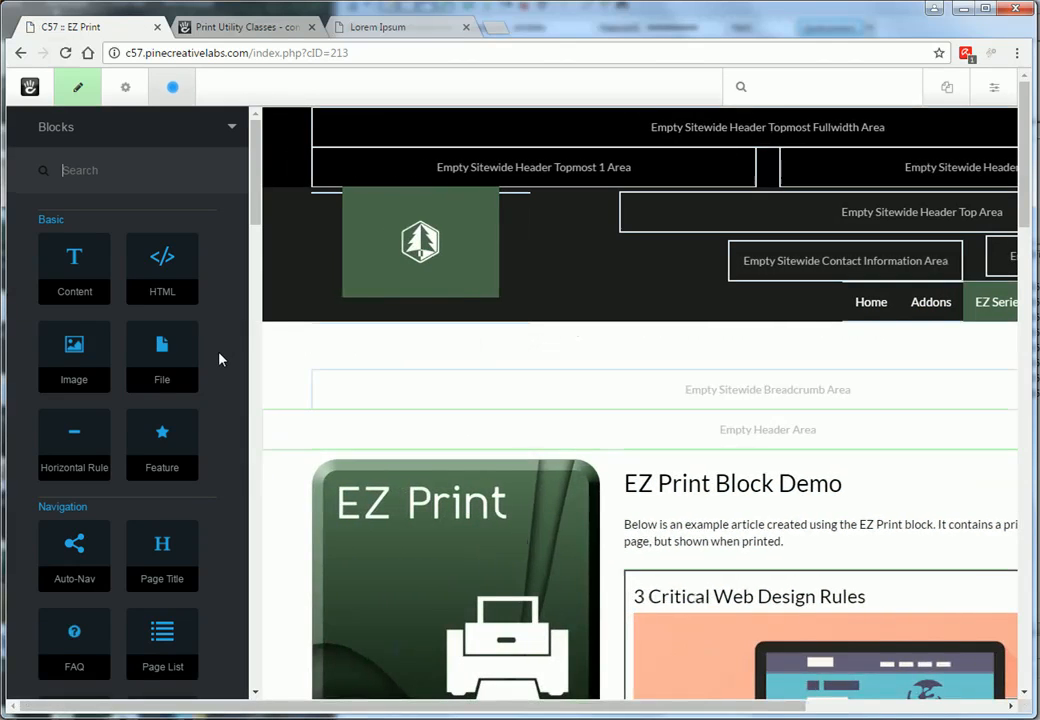
pyautogui.scroll(-3, 120, 200)
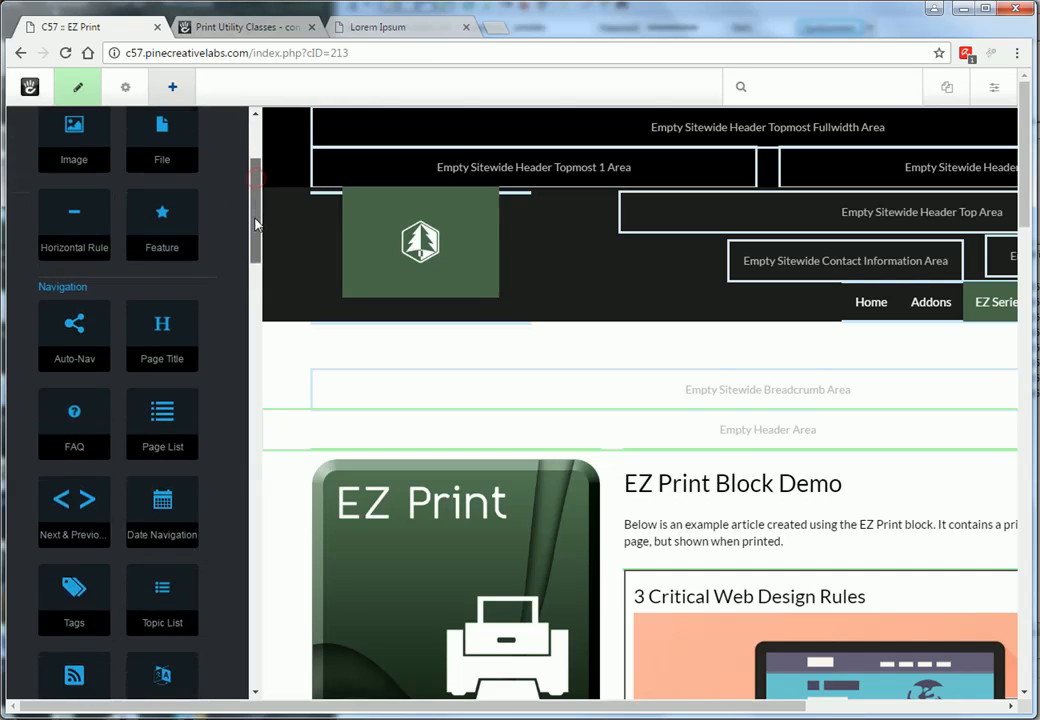
pyautogui.scroll(-4, 284, 270)
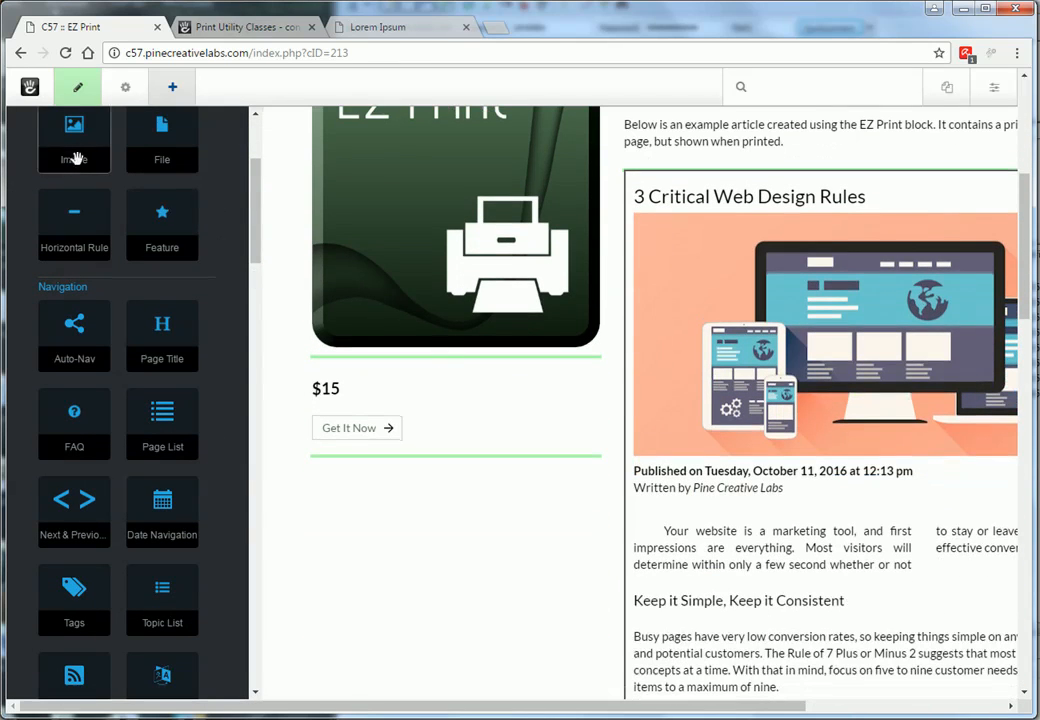
pyautogui.moveTo(76, 158); pyautogui.dragTo(186, 503)
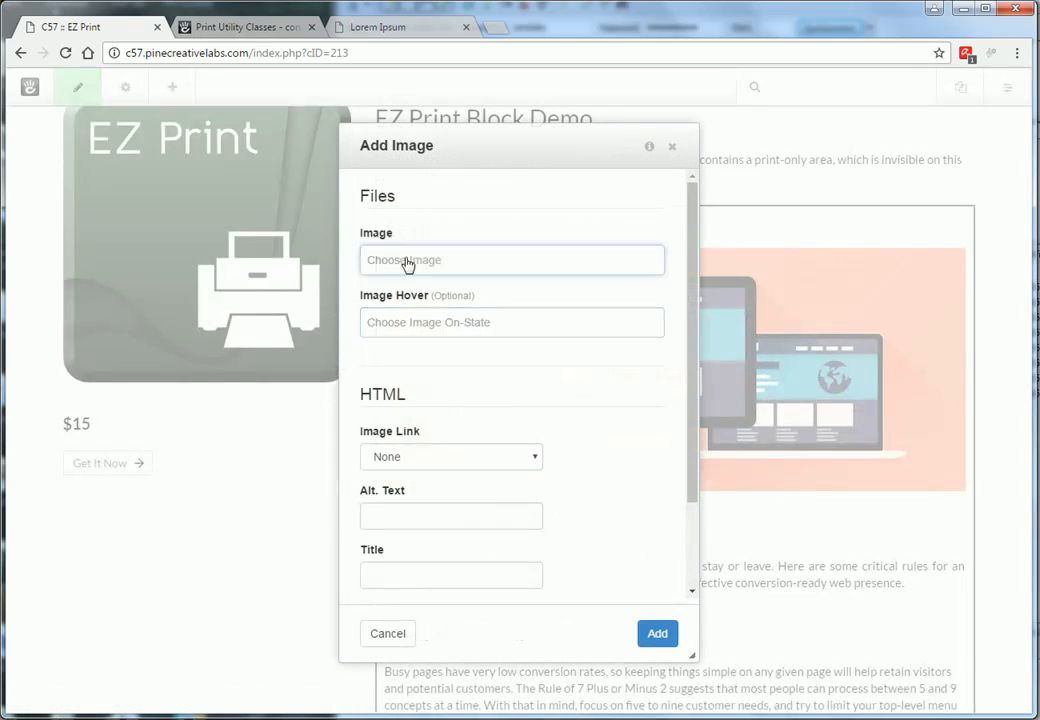
# Step: Choose web-design.jpeg as the Image block's picture and add the block
pyautogui.click(405, 260)
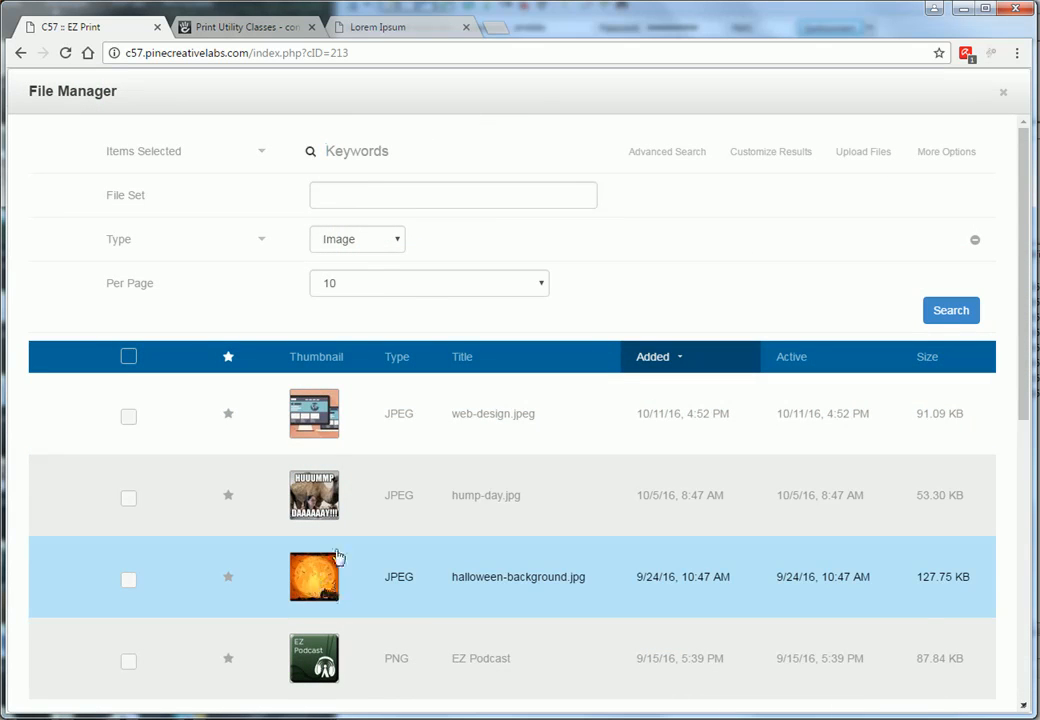
pyautogui.click(330, 413)
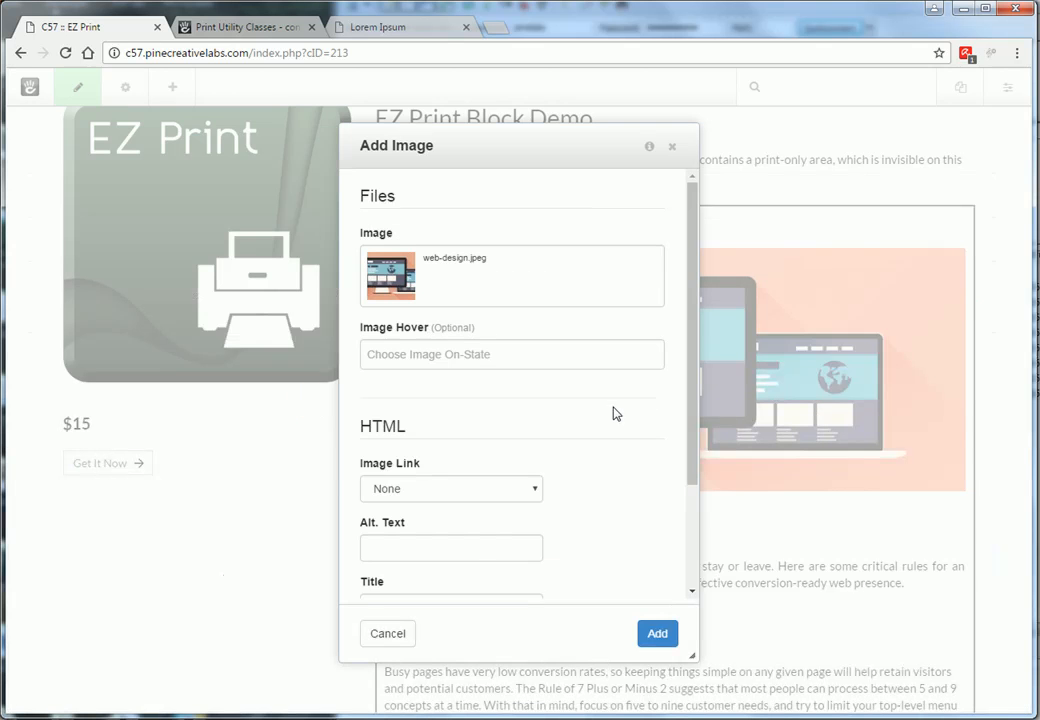
pyautogui.scroll(-2, 614, 415)
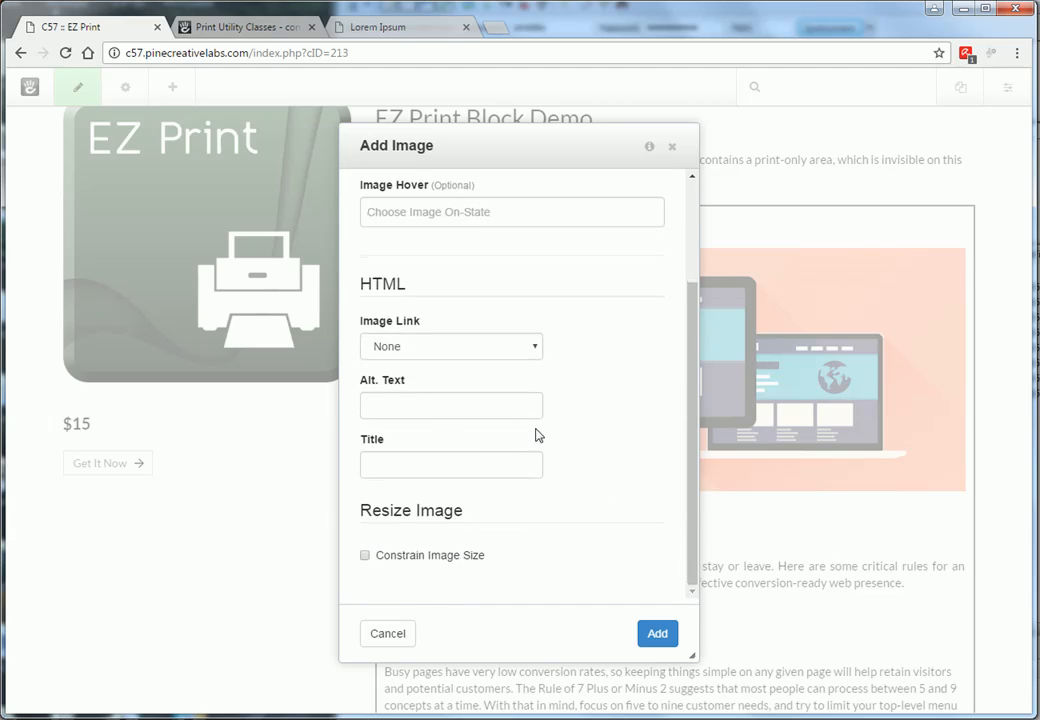
pyautogui.click(656, 631)
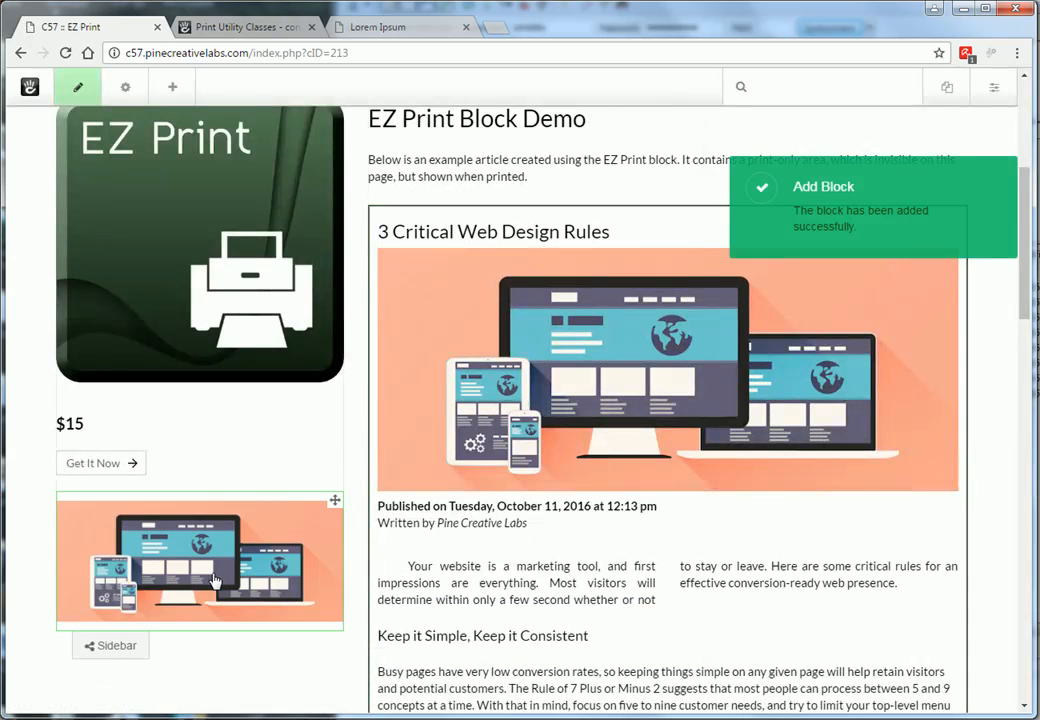
# Step: Apply the Ez Print custom template to the sidebar image block and save the design
pyautogui.scroll(-2, 210, 558)
pyautogui.click(175, 403)
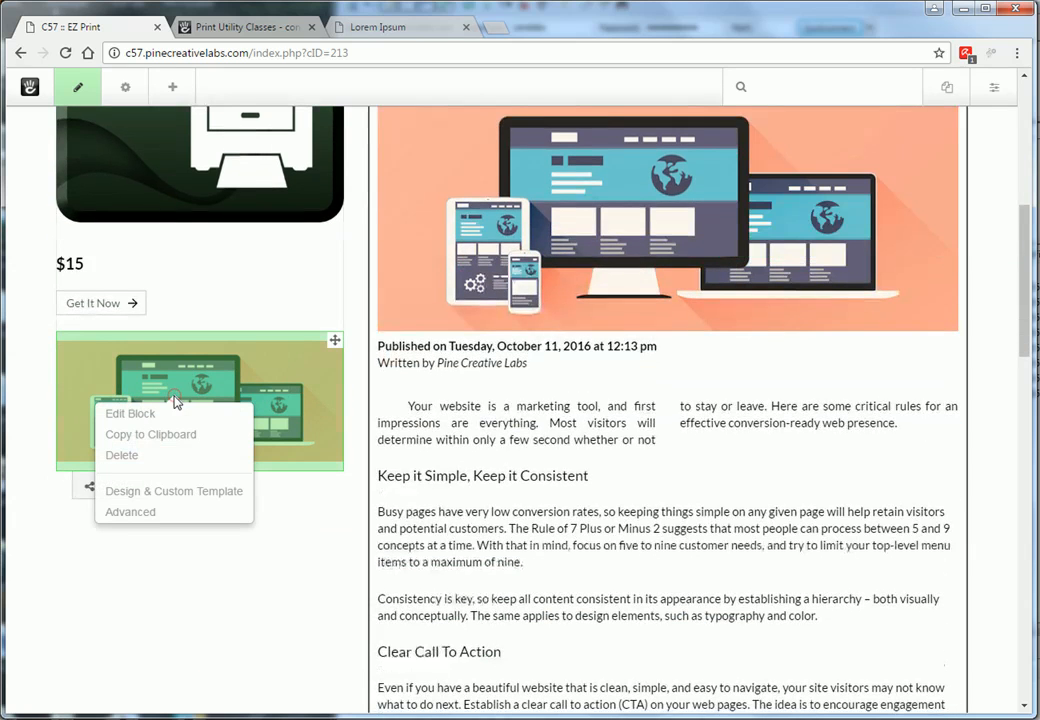
pyautogui.click(170, 492)
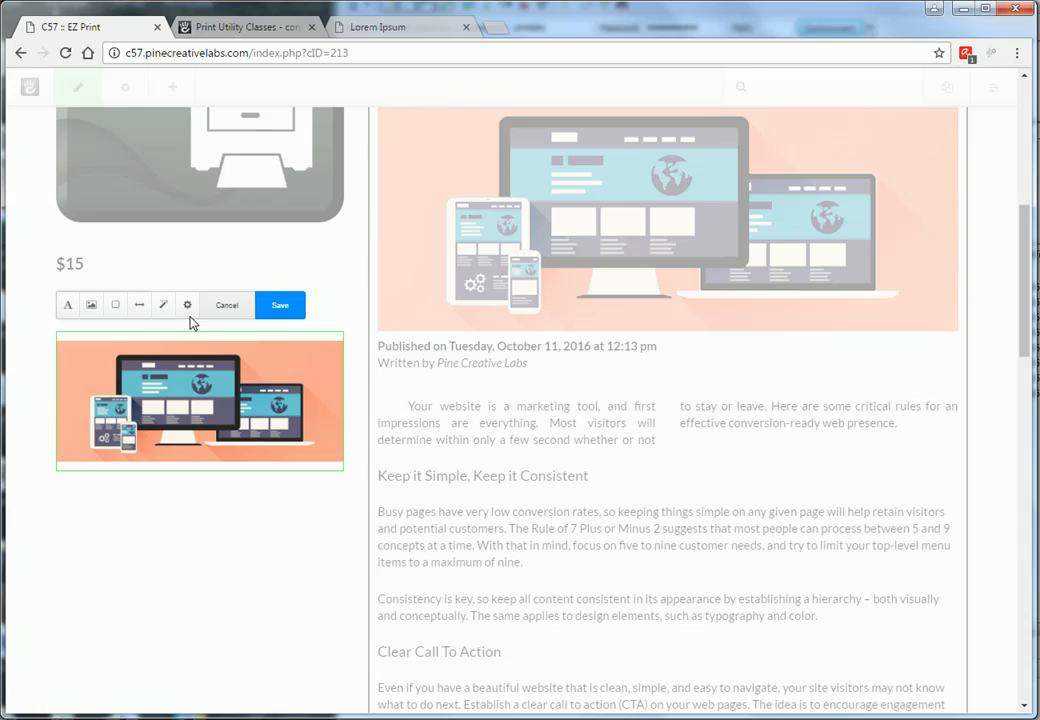
pyautogui.click(187, 305)
pyautogui.click(250, 488)
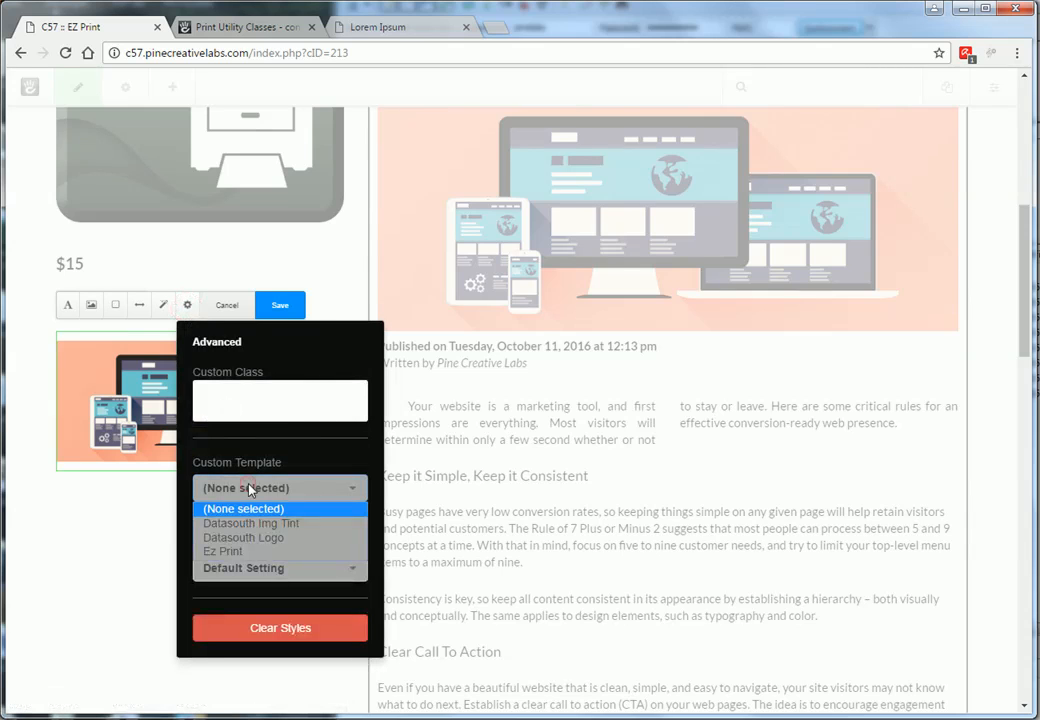
pyautogui.click(218, 553)
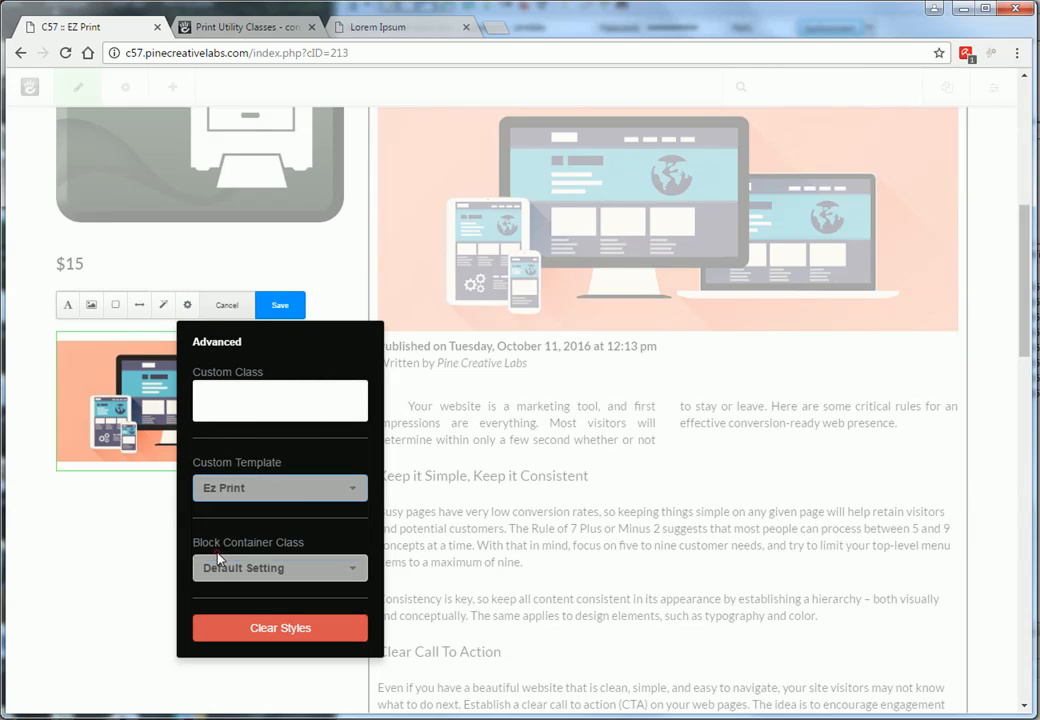
pyautogui.click(273, 313)
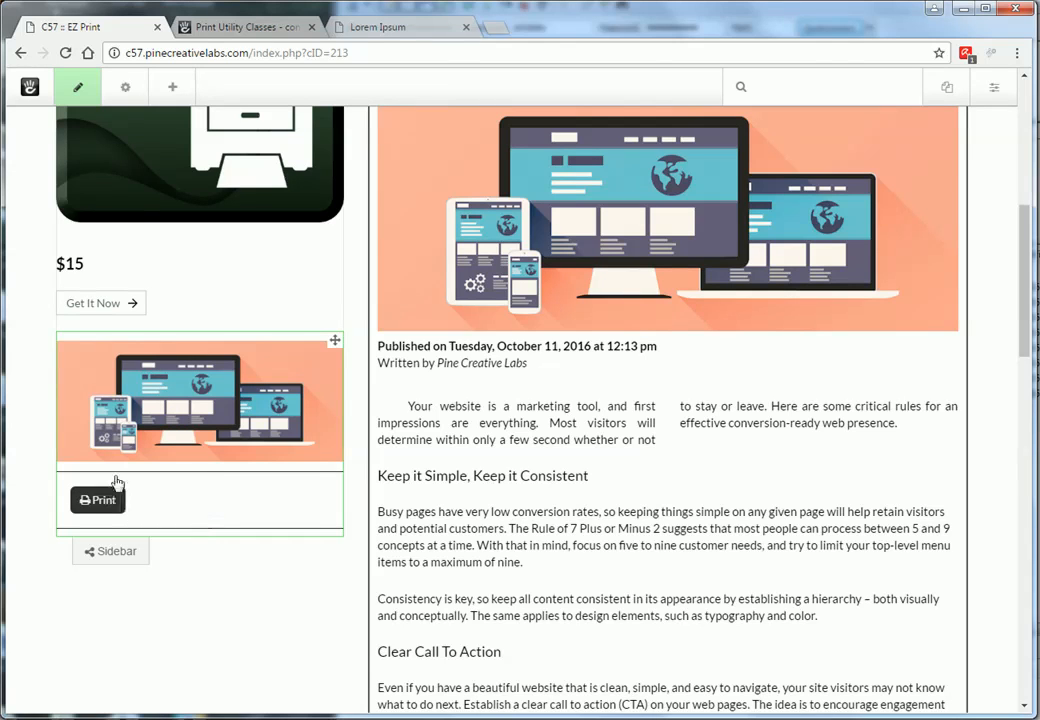
# Step: Open the sidebar image block's advanced design settings, ready to enter a custom class
pyautogui.click(196, 504)
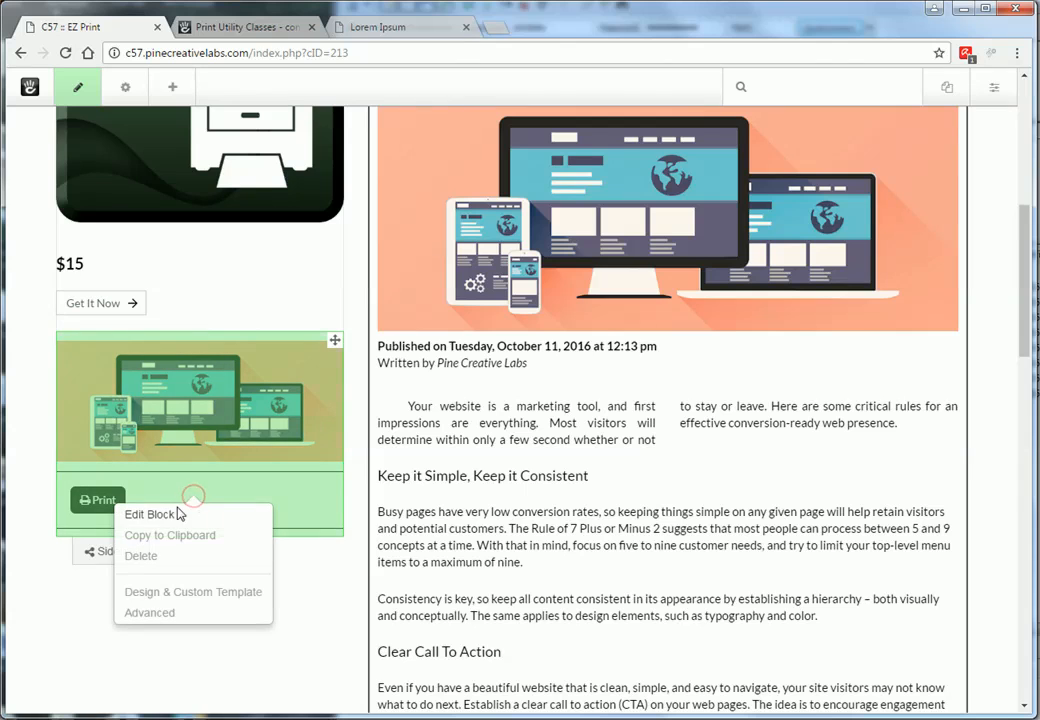
pyautogui.click(170, 594)
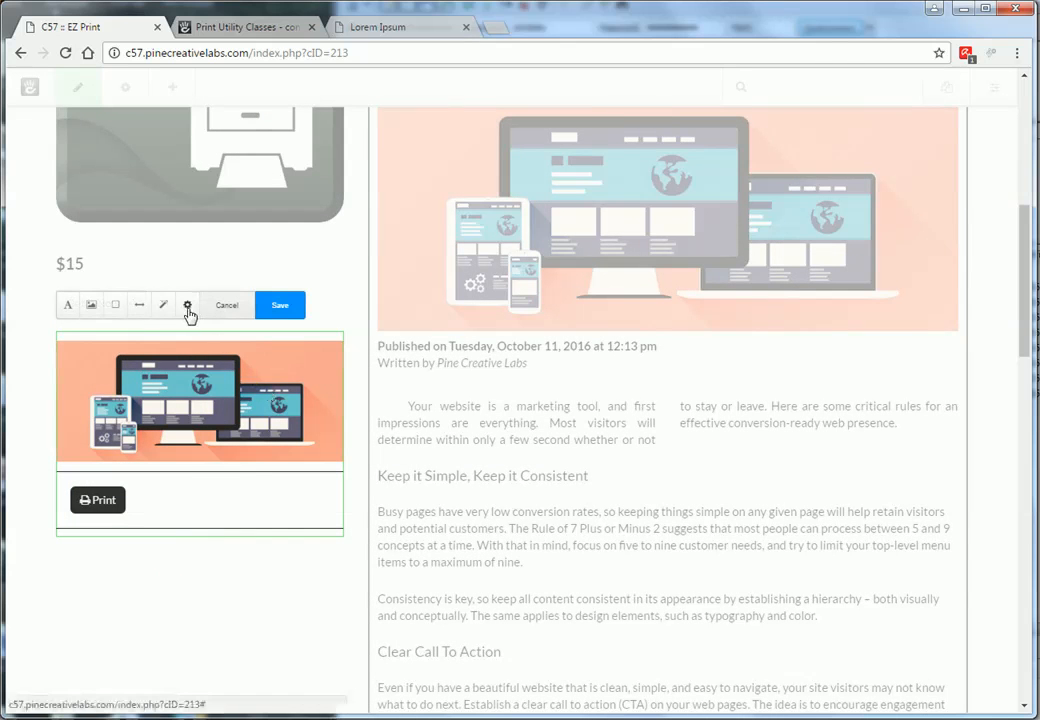
pyautogui.click(188, 307)
pyautogui.click(221, 405)
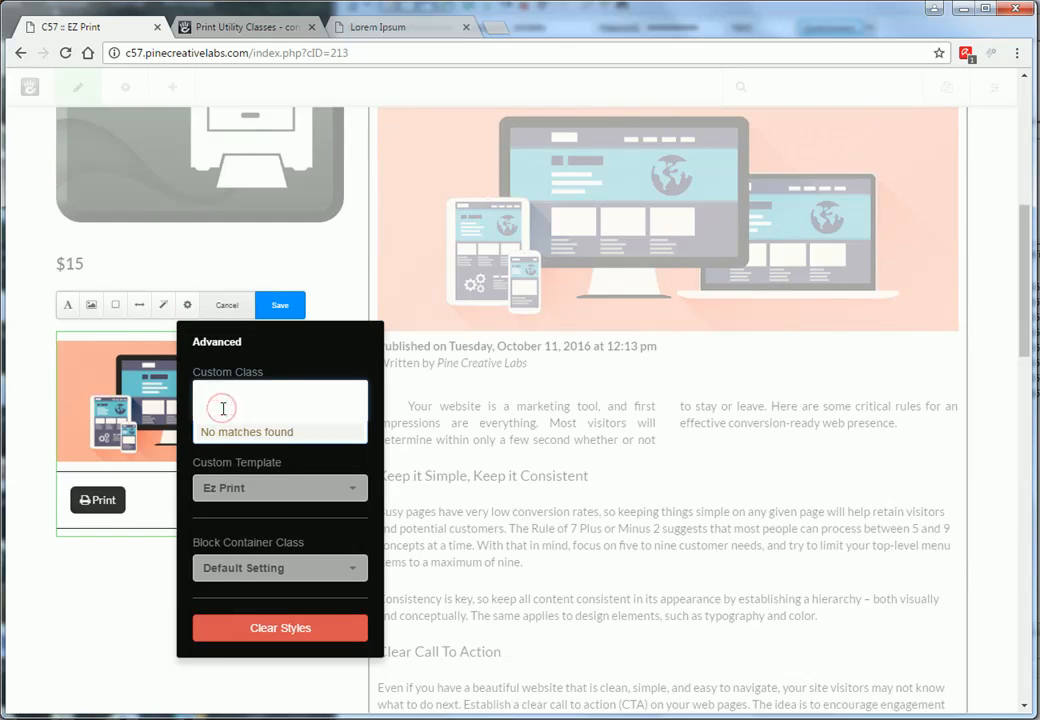
# Step: Copy the ezprint-noborder class name from EZ Print's How-Tos & FAQs page on the concrete5 marketplace
pyautogui.click(249, 29)
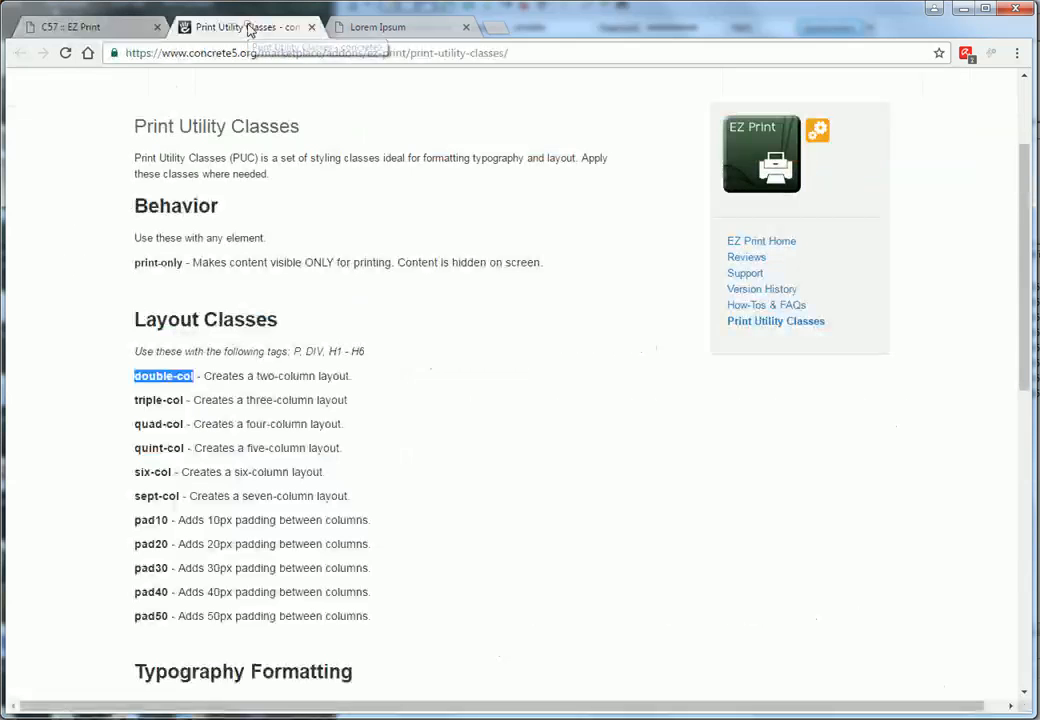
pyautogui.click(740, 305)
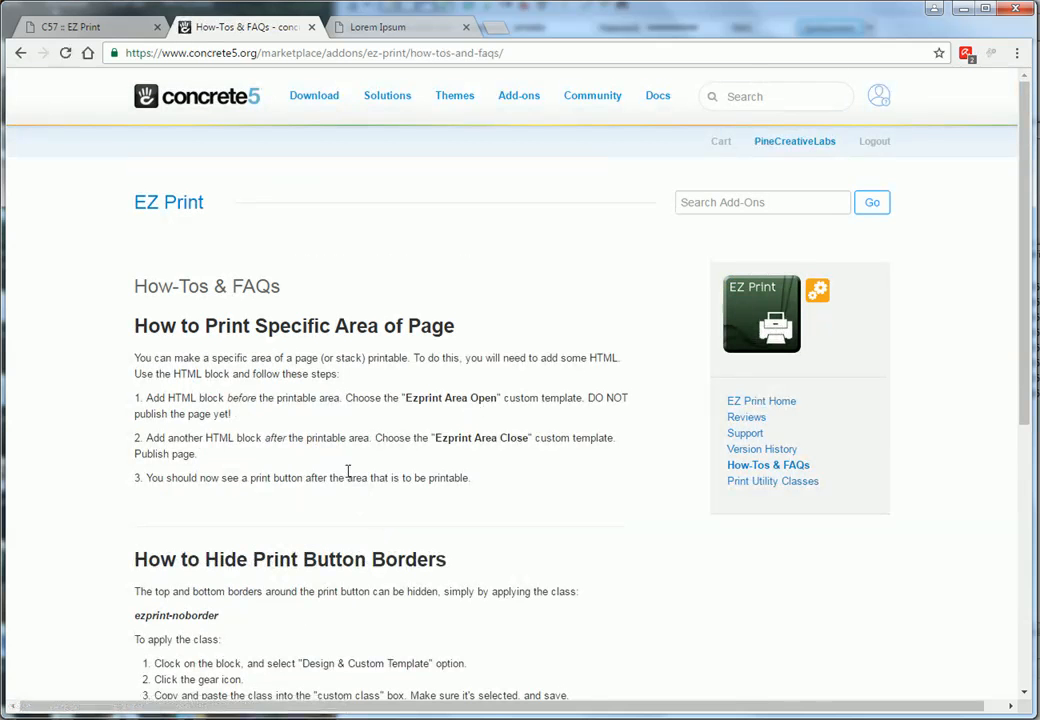
pyautogui.scroll(-2, 300, 490)
pyautogui.moveTo(221, 541); pyautogui.dragTo(136, 537)
pyautogui.hotkey('ctrl', 'c')
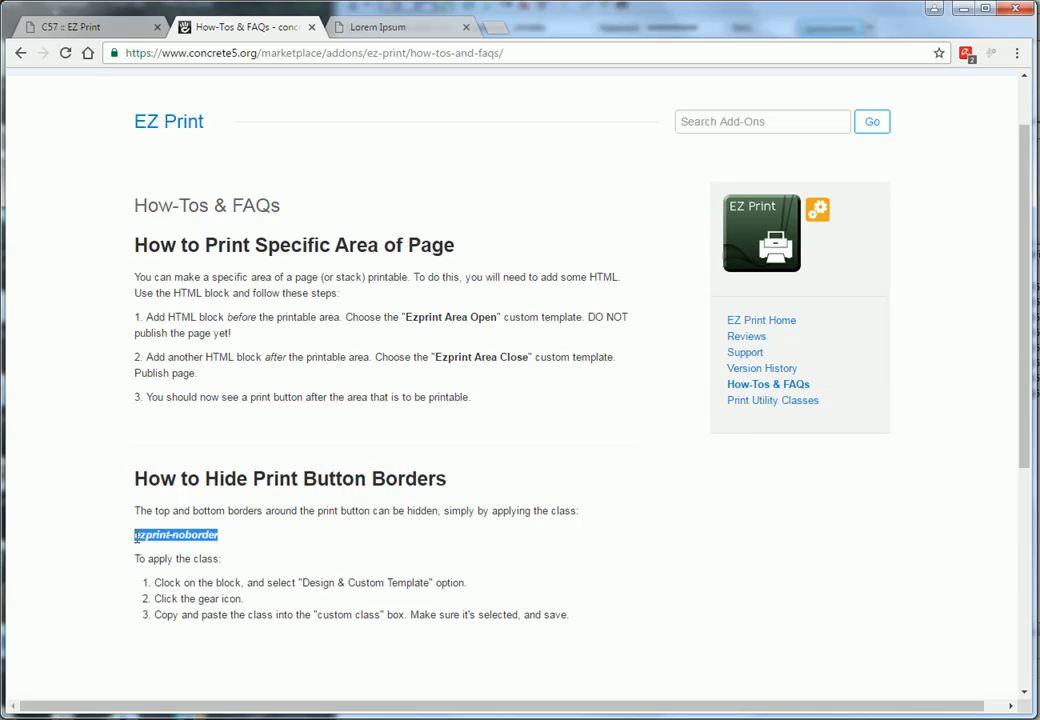
# Step: Add ezprint-noborder as the sidebar image block's custom class, save the design, and publish the page
pyautogui.click(111, 29)
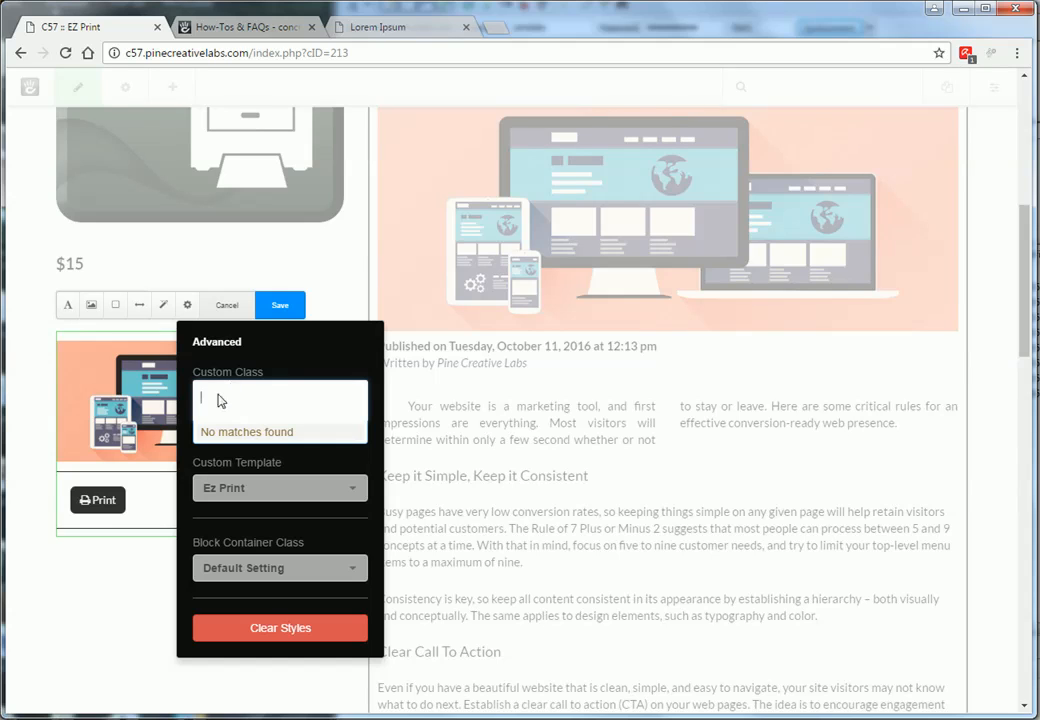
pyautogui.hotkey('ctrl', 'v')
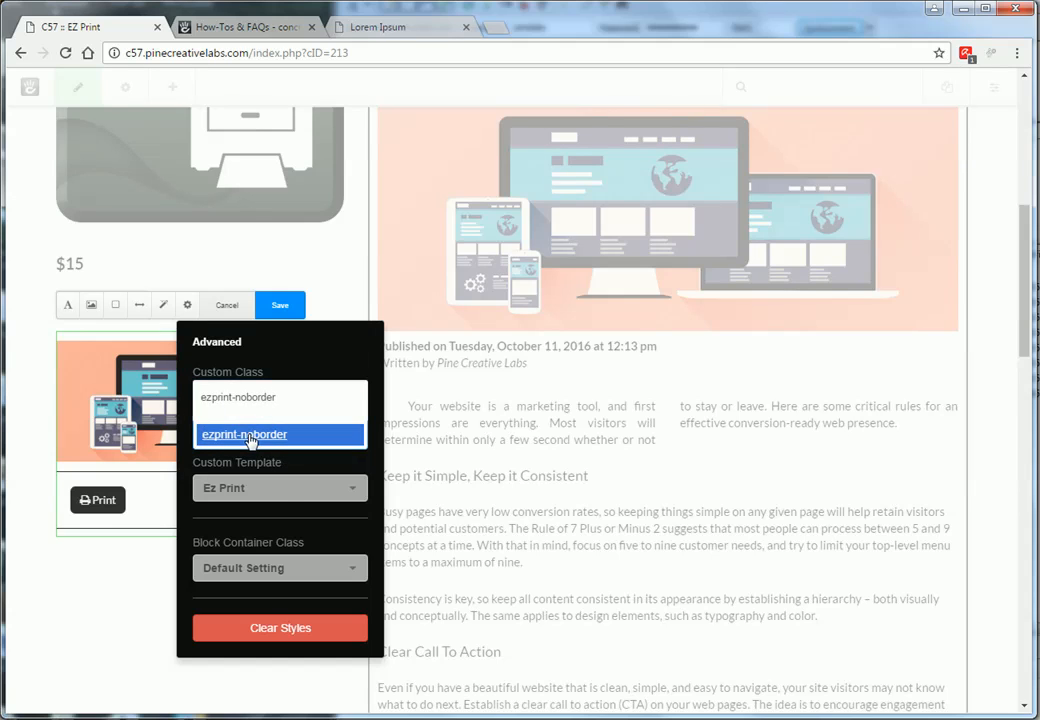
pyautogui.click(268, 434)
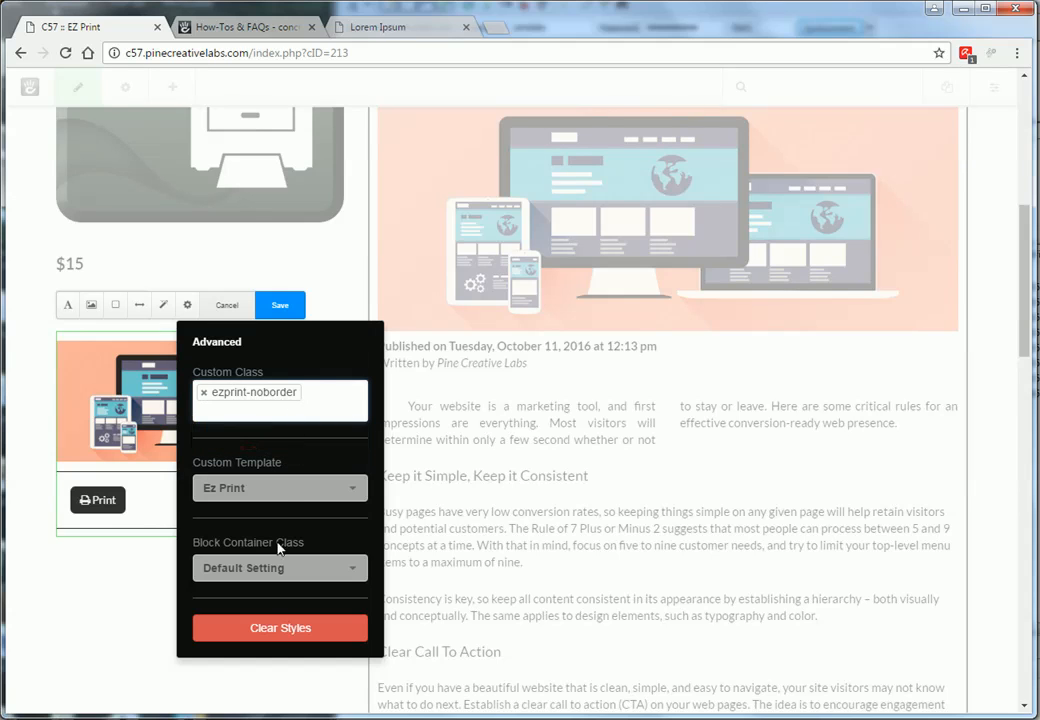
pyautogui.click(280, 304)
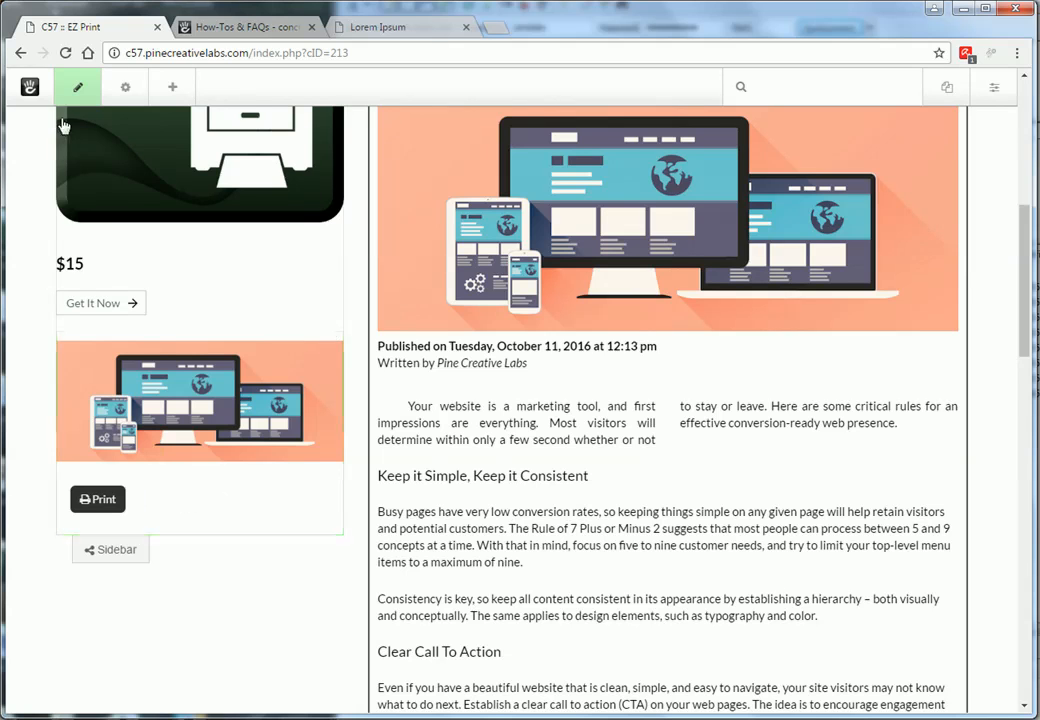
pyautogui.click(80, 91)
pyautogui.click(134, 230)
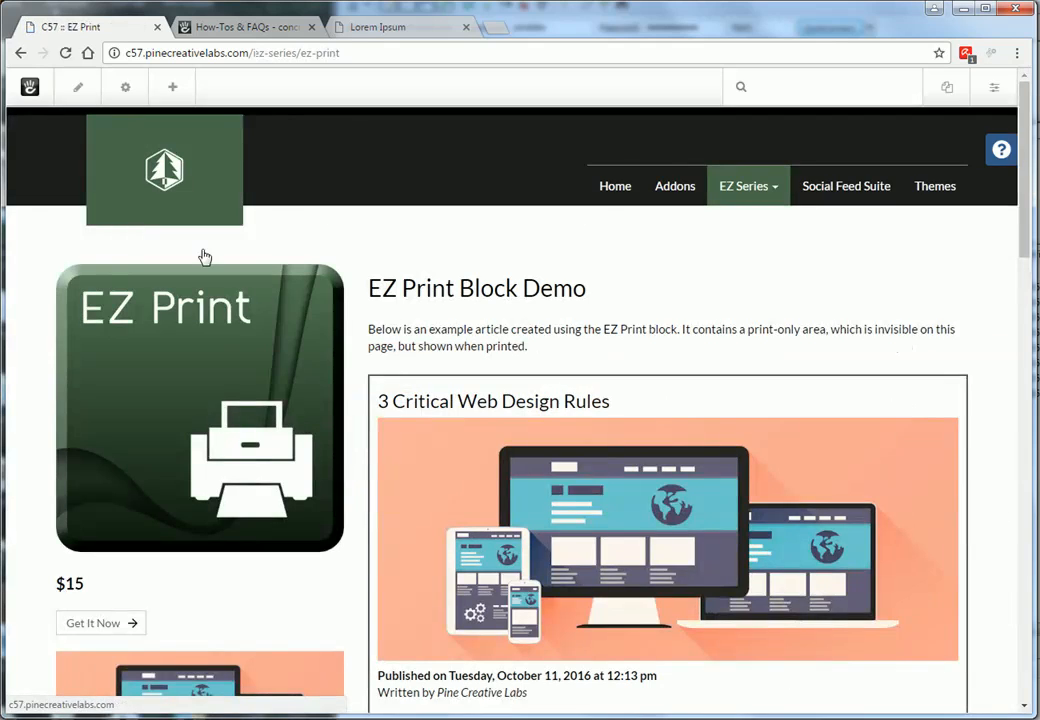
# Step: Check the print preview of the sidebar image and cancel printing
pyautogui.scroll(-5, 406, 520)
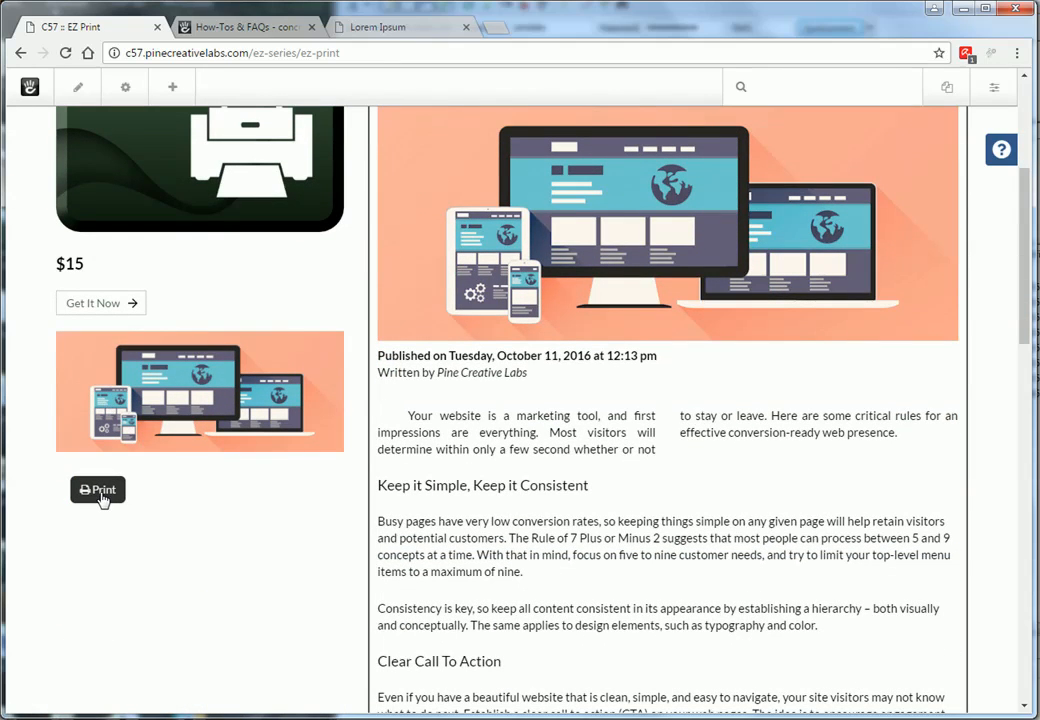
pyautogui.click(99, 490)
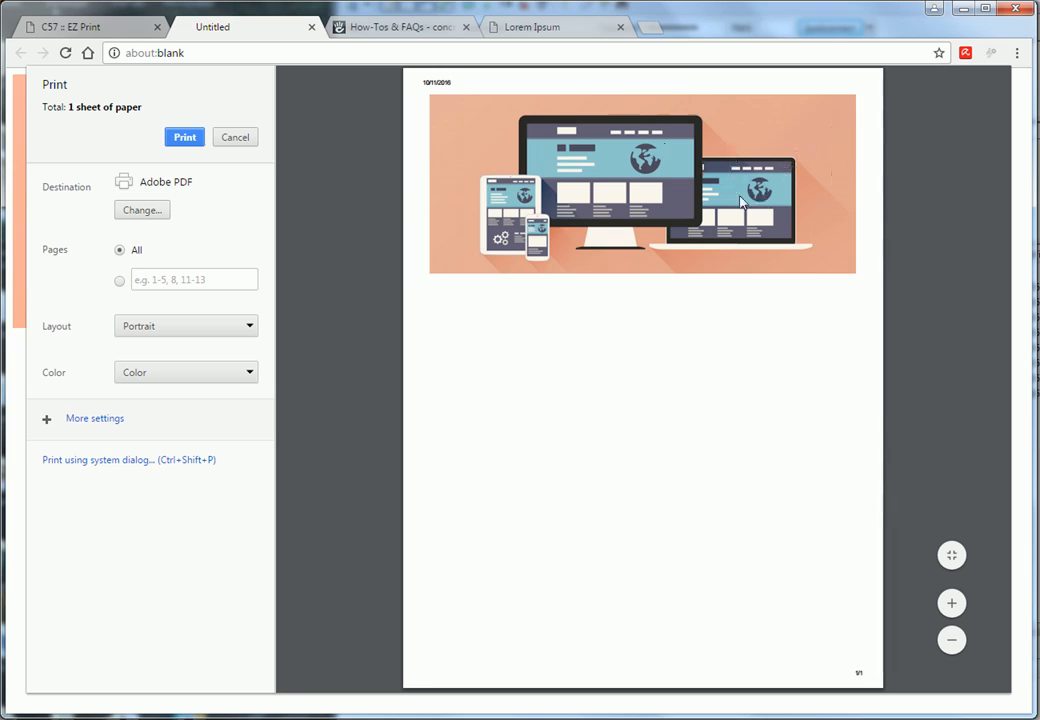
pyautogui.click(235, 137)
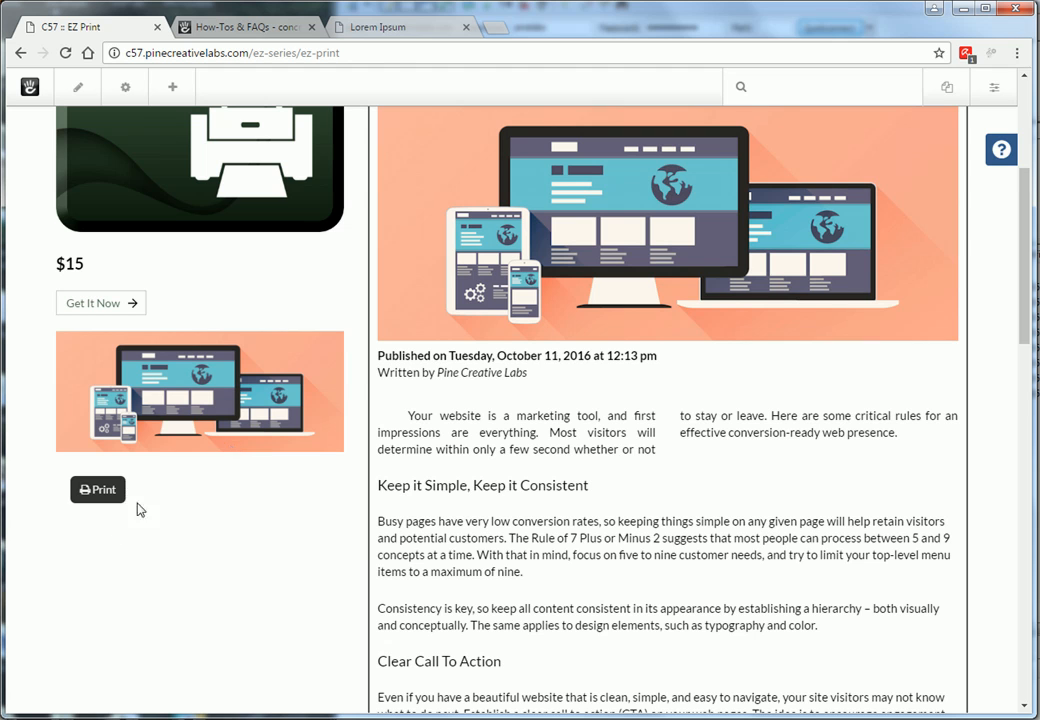
# Step: Put the page in edit mode and place a new File block in the sidebar below the image's Print button
pyautogui.click(173, 89)
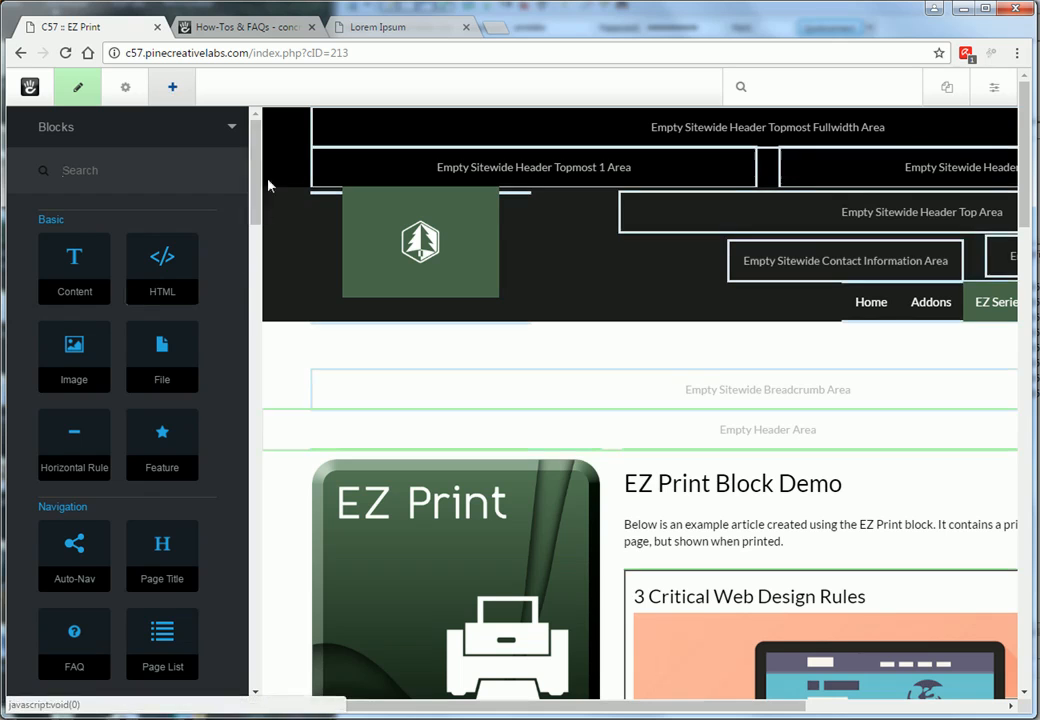
pyautogui.moveTo(258, 175); pyautogui.dragTo(255, 202)
pyautogui.scroll(-7, 409, 371)
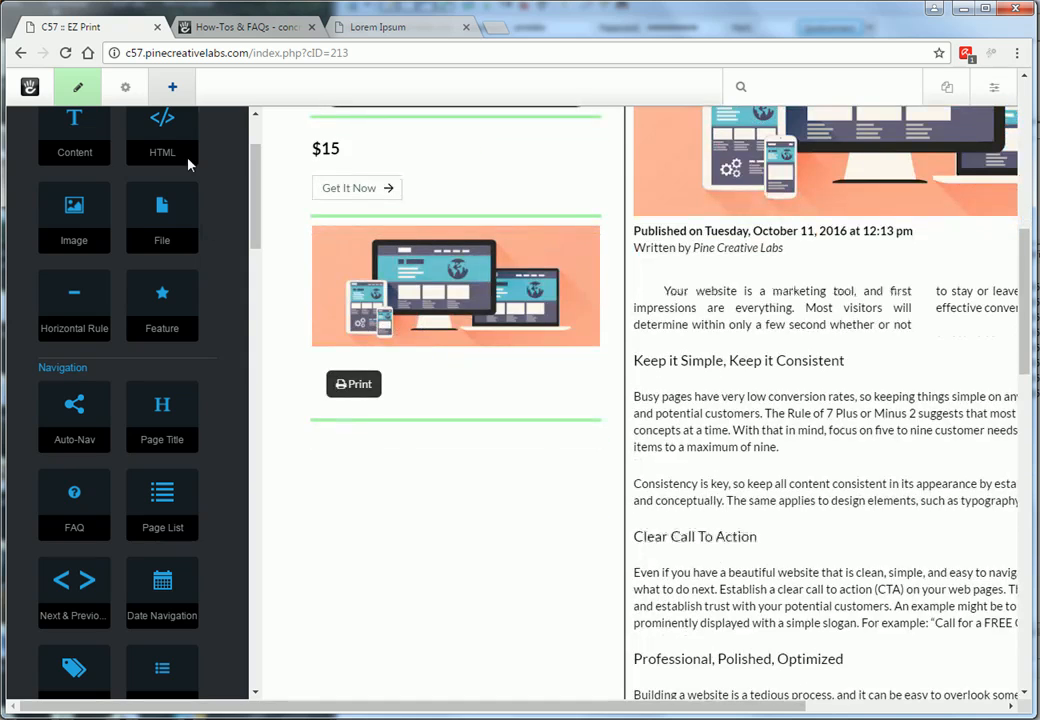
pyautogui.moveTo(181, 209); pyautogui.dragTo(219, 421)
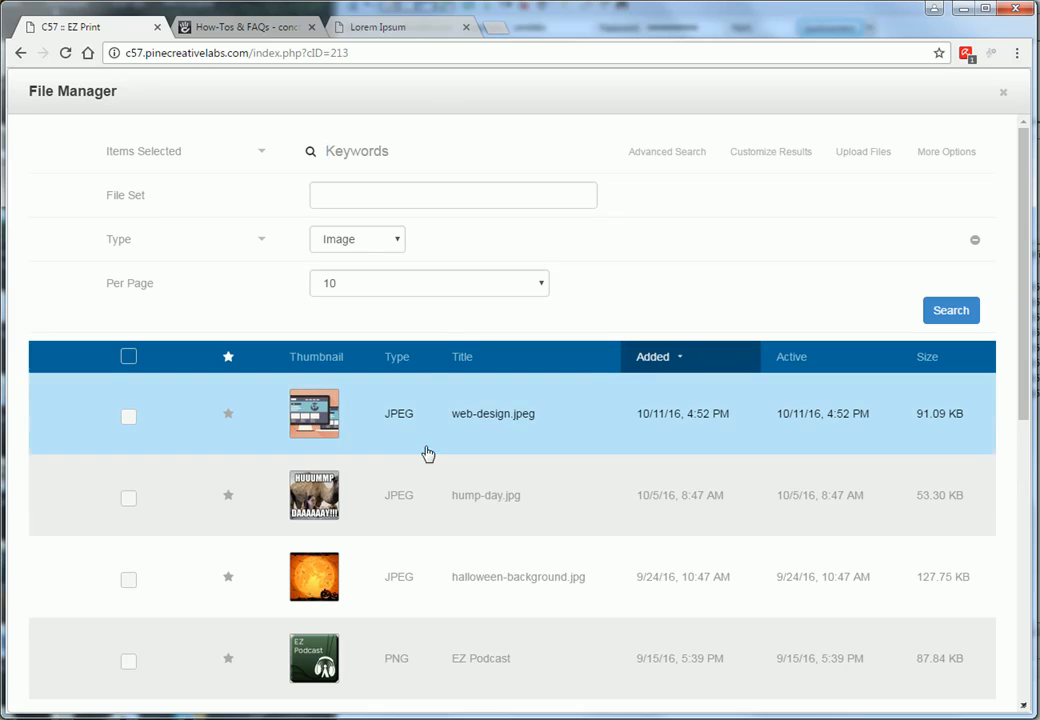
# Step: Choose web-design.jpeg as the File block's file and try to add the block without link text
pyautogui.scroll(-3, 400, 485)
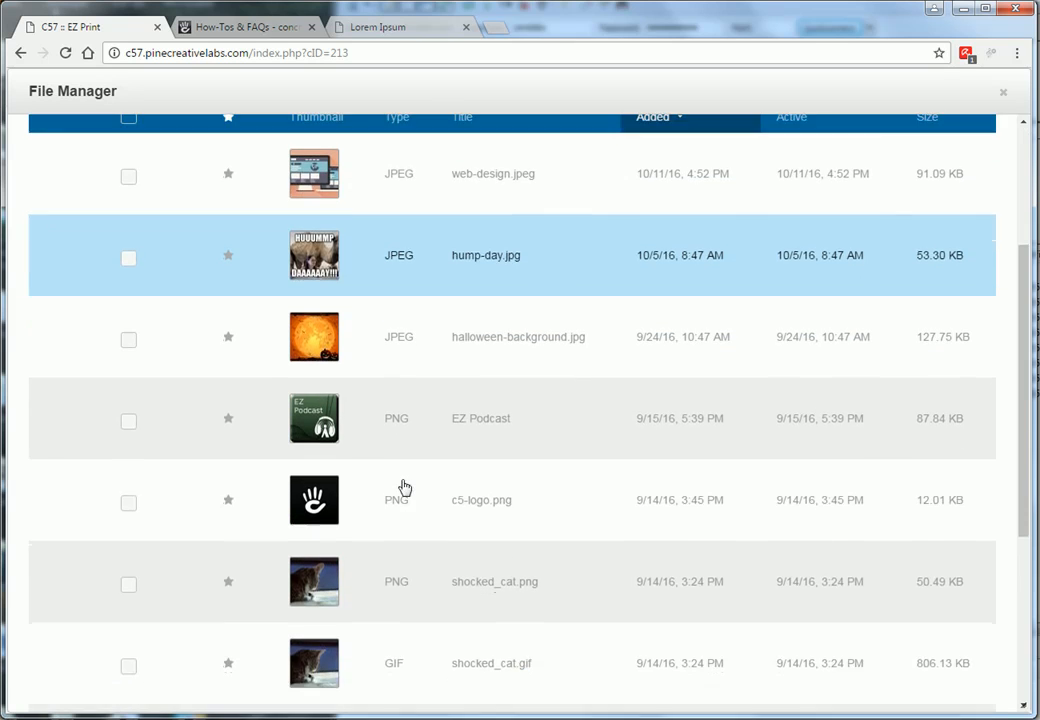
pyautogui.scroll(-3, 404, 485)
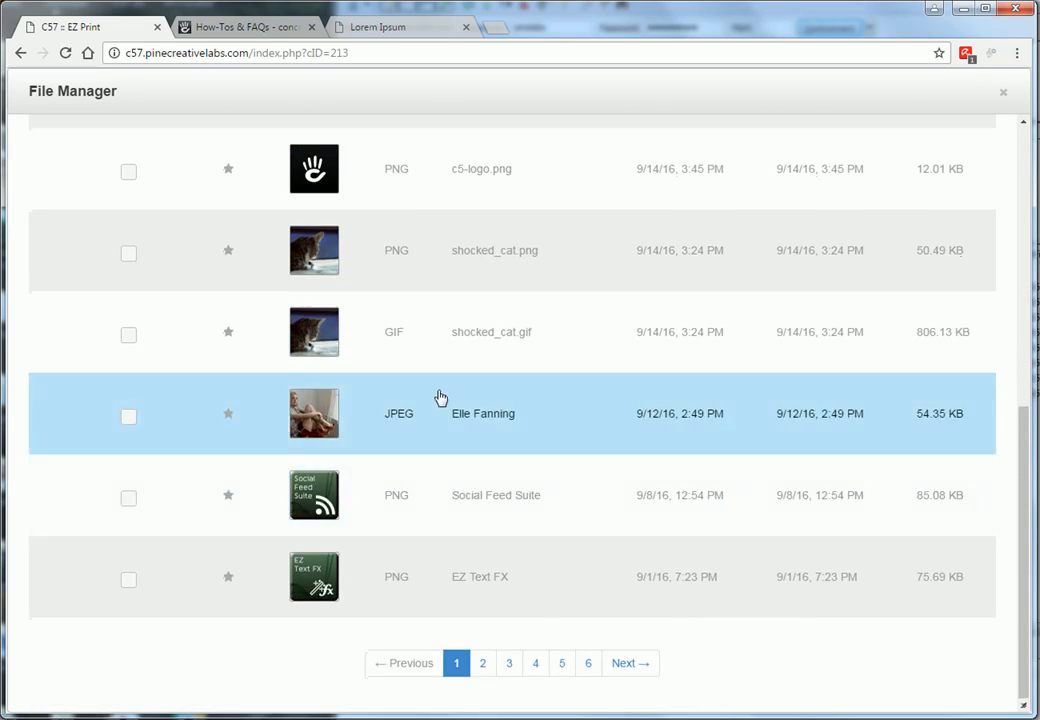
pyautogui.scroll(4, 440, 410)
pyautogui.scroll(3, 440, 416)
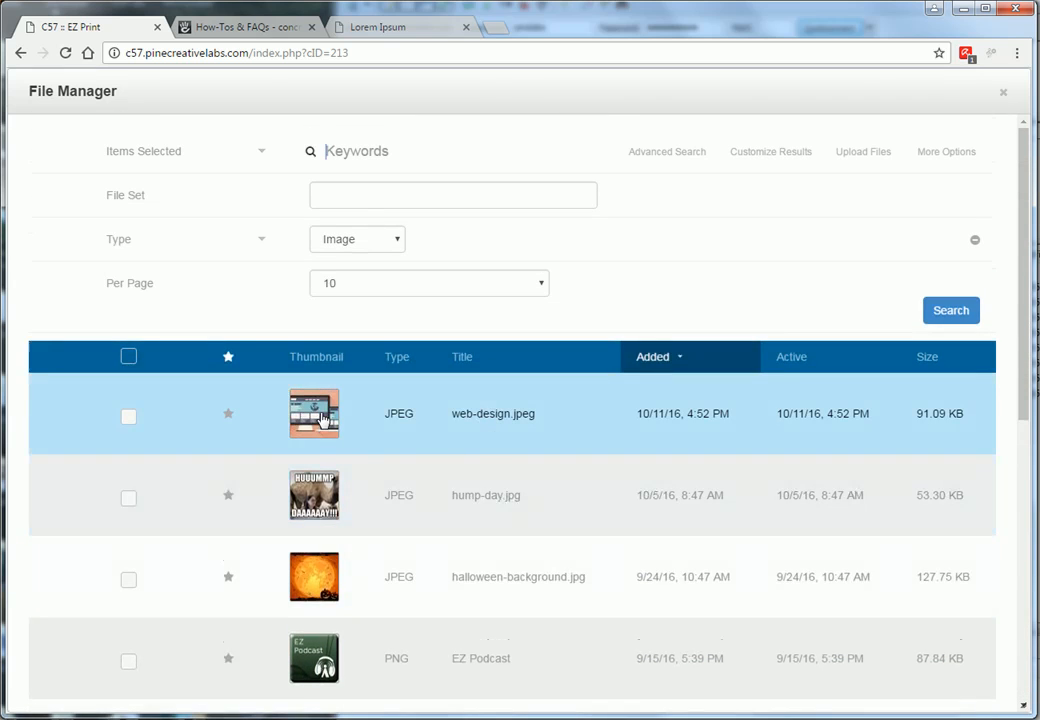
pyautogui.click(320, 422)
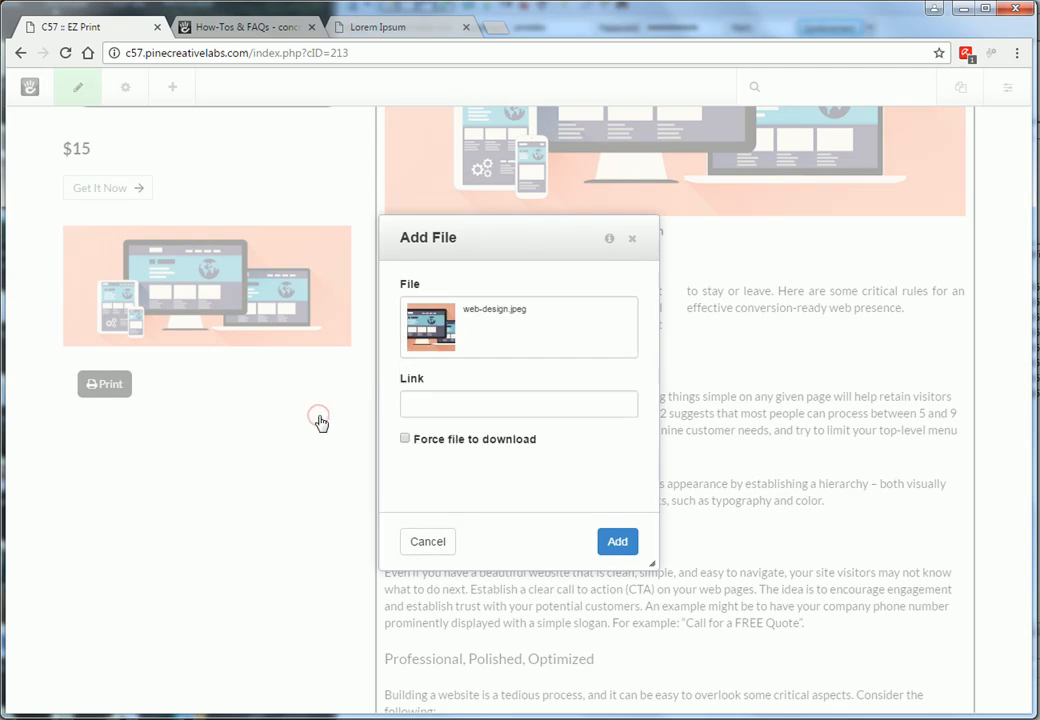
pyautogui.click(617, 542)
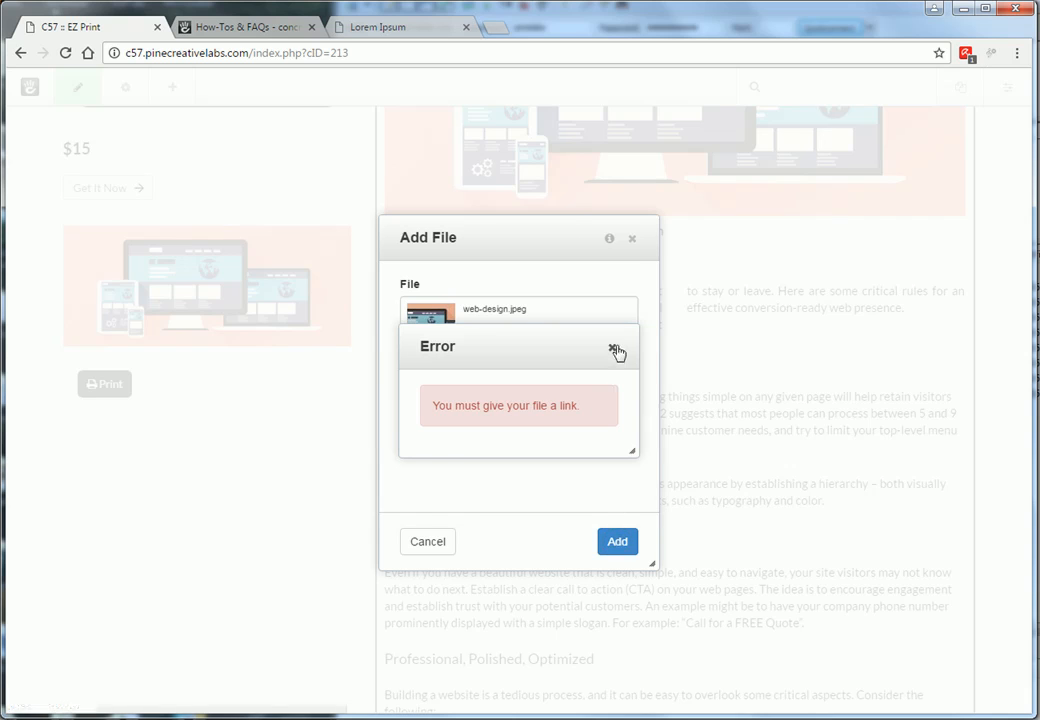
pyautogui.click(612, 348)
# Step: Set the File block's link text to "Web Design Image" and add the block
pyautogui.click(427, 399)
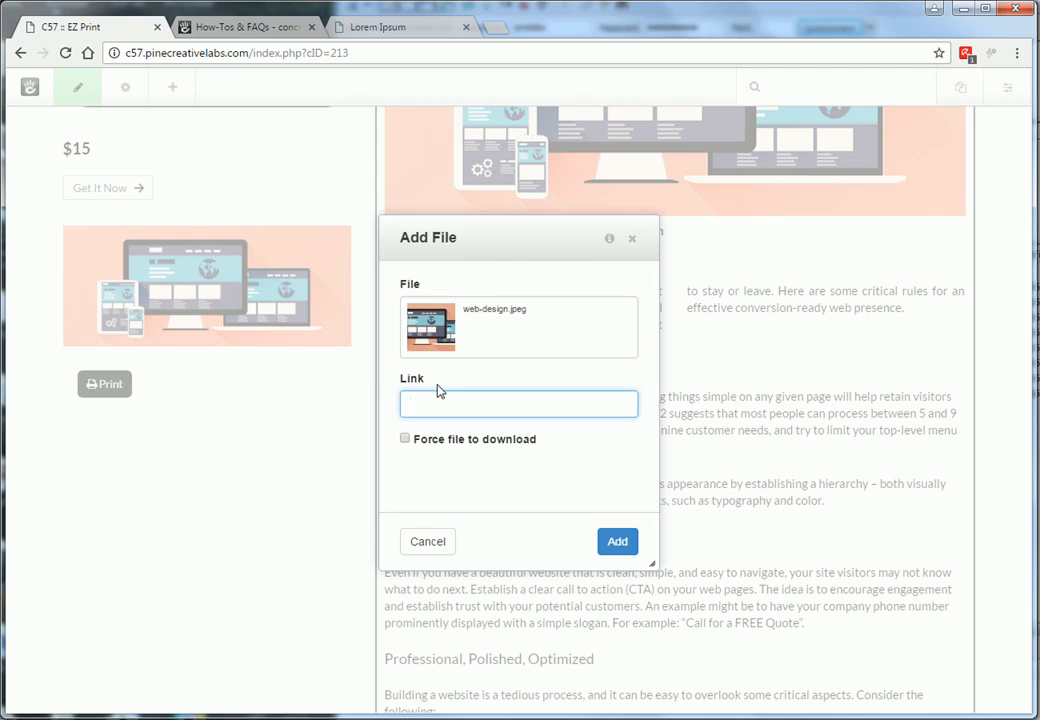
pyautogui.write('Web Design Image')
pyautogui.click(617, 542)
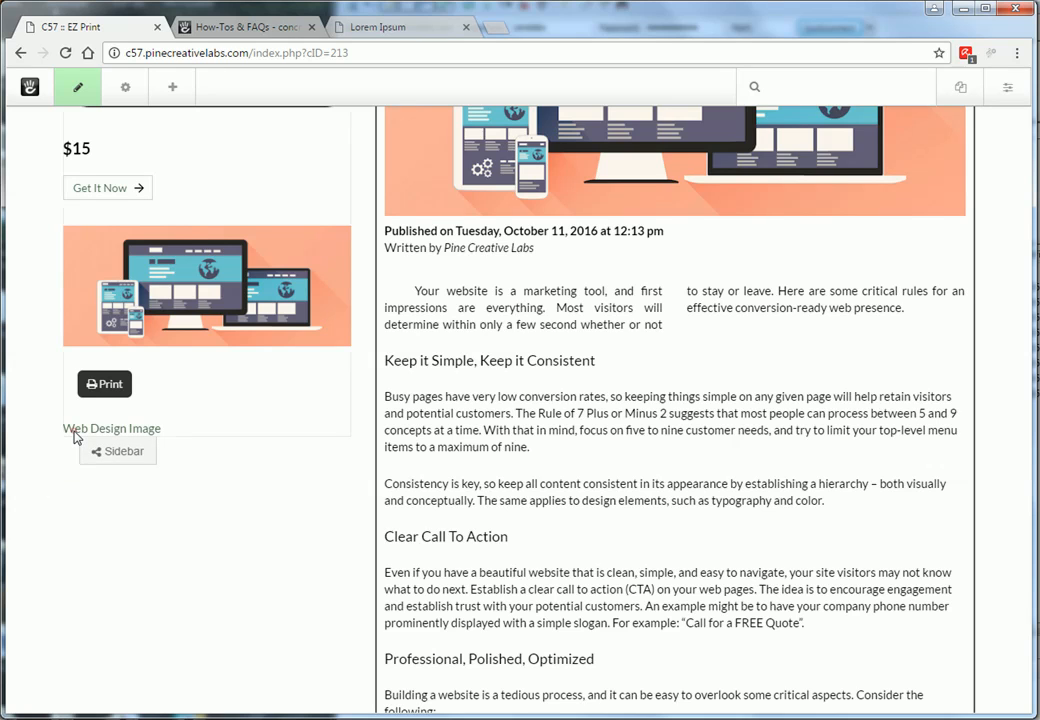
# Step: Apply the EZ Print custom template to the Web Design Image file block, save the design, and publish the page
pyautogui.click(166, 430)
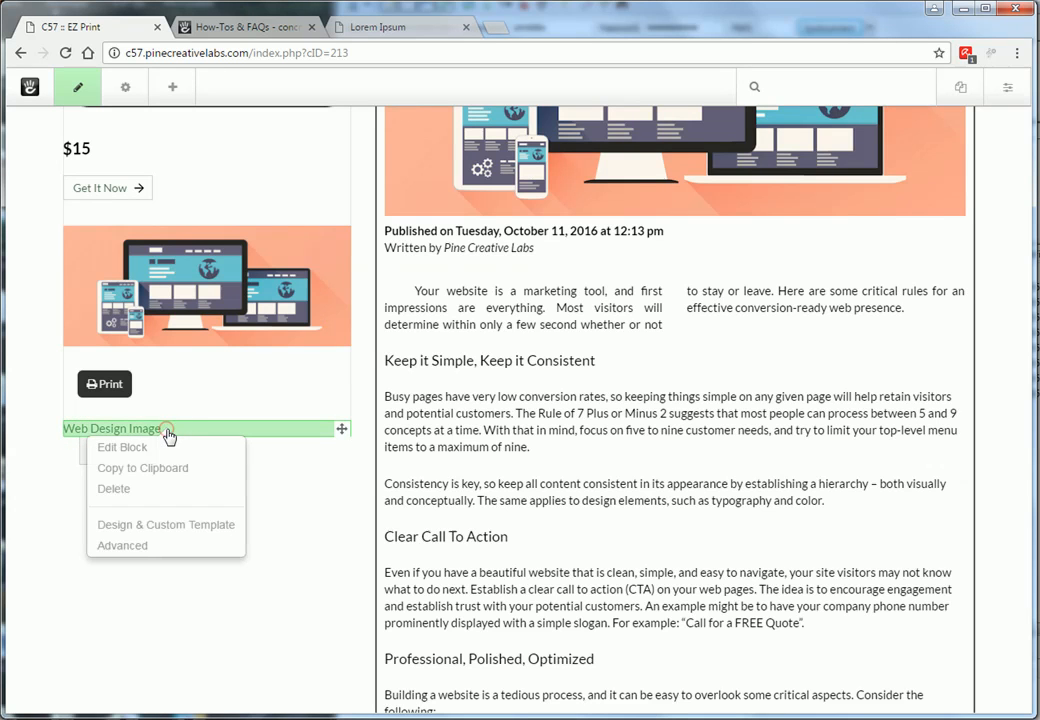
pyautogui.click(157, 531)
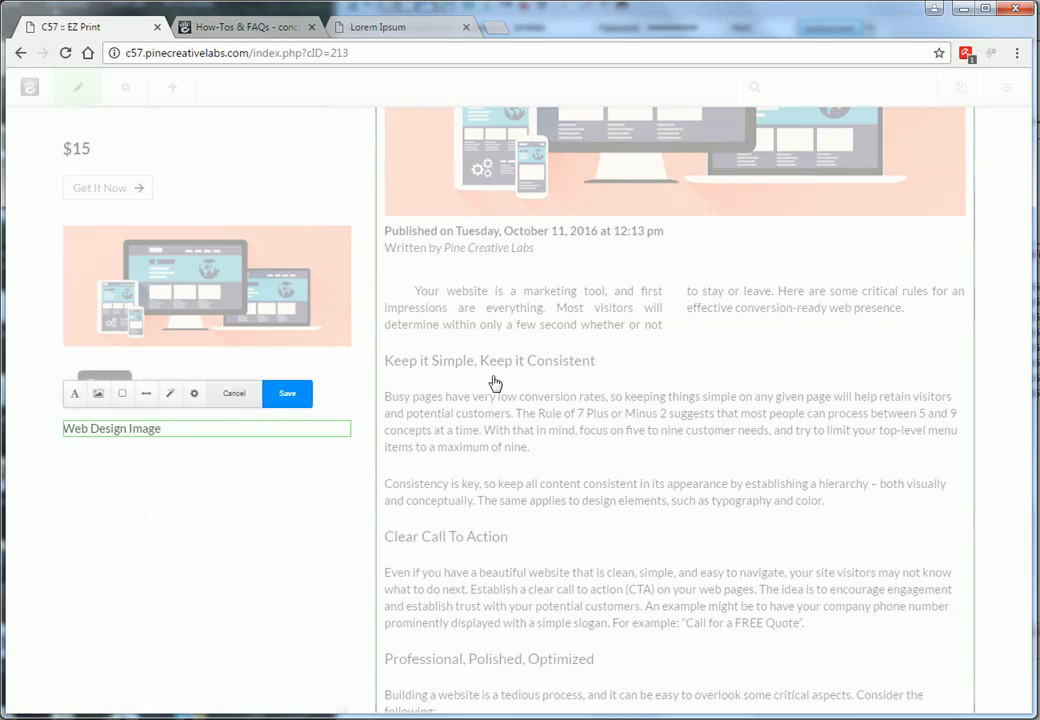
pyautogui.click(195, 396)
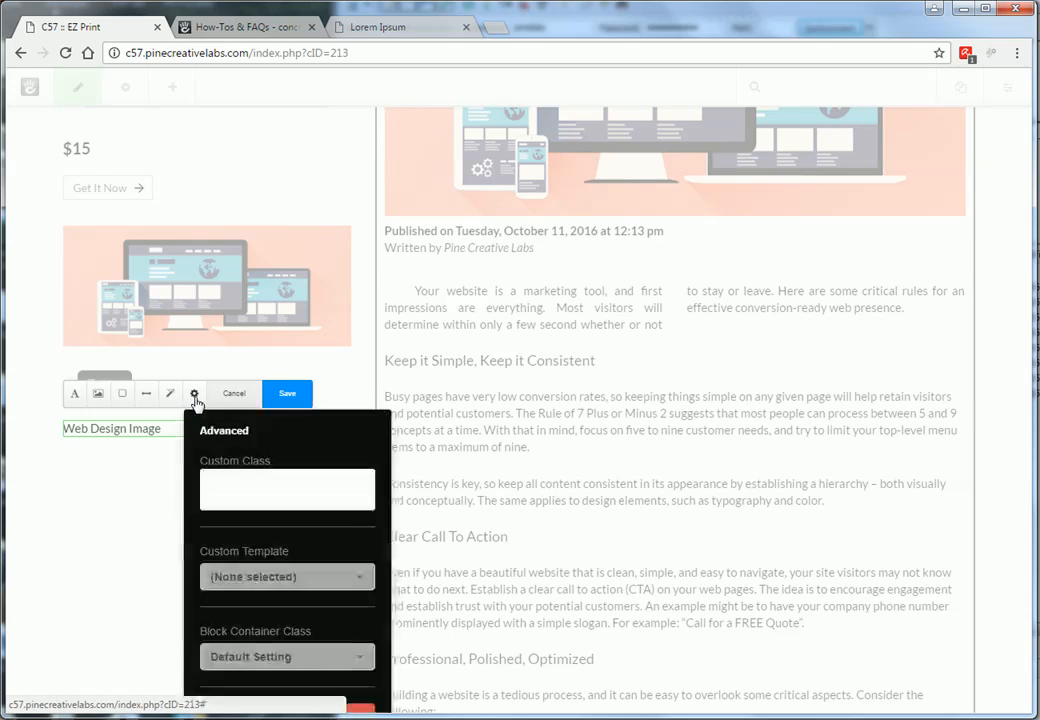
pyautogui.click(268, 577)
pyautogui.click(240, 613)
pyautogui.click(294, 392)
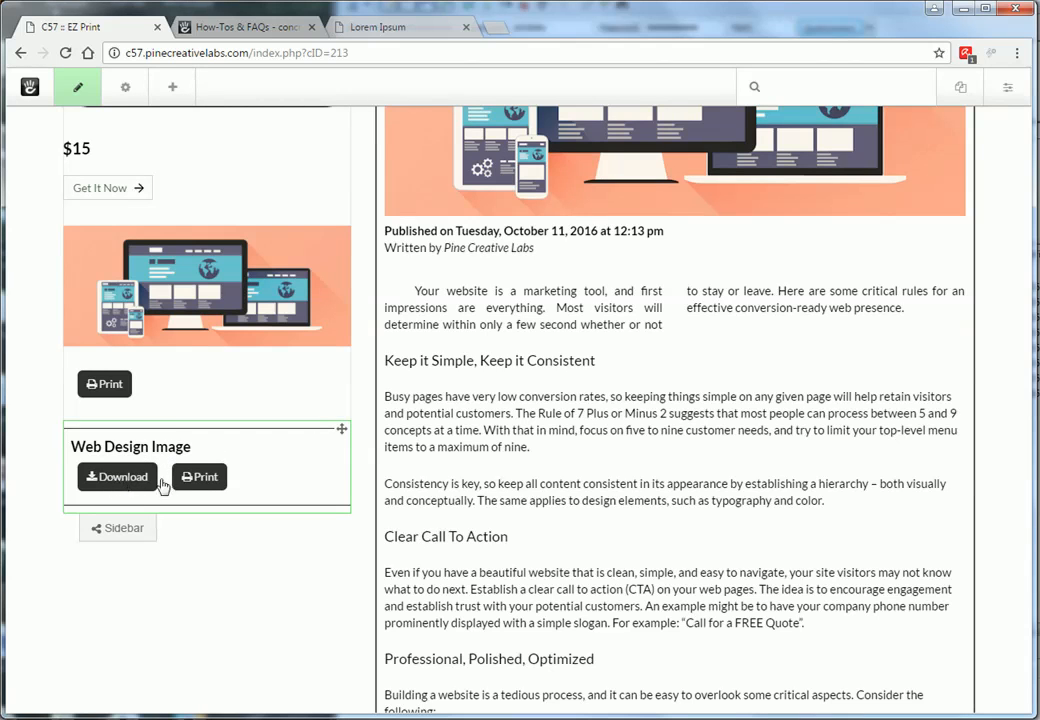
pyautogui.click(77, 88)
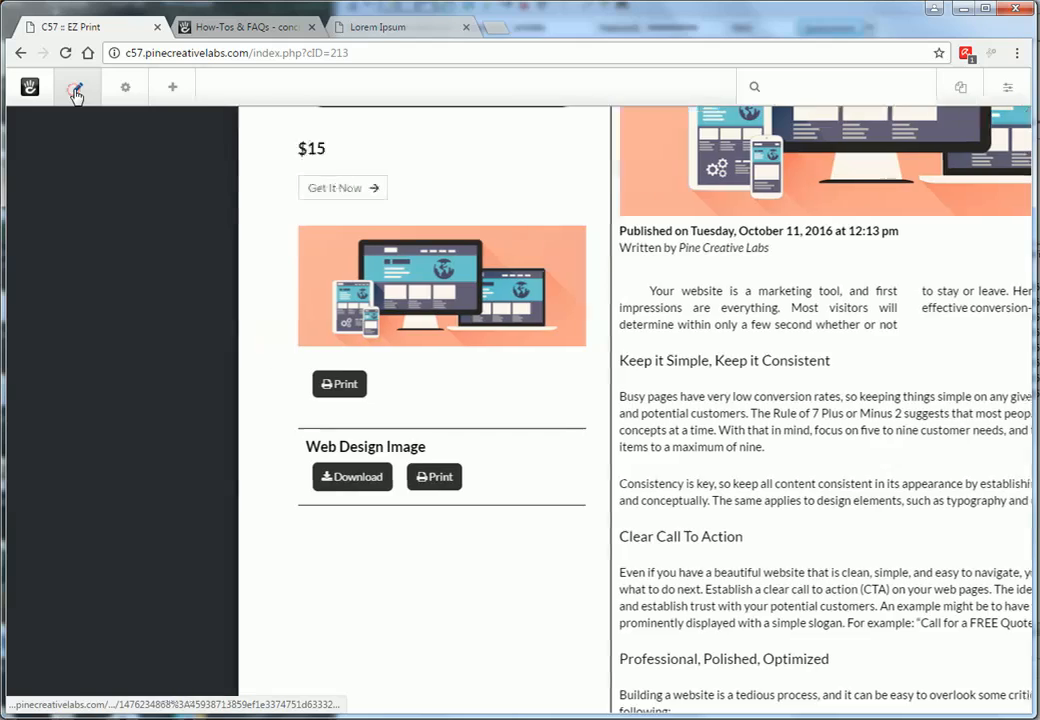
pyautogui.click(104, 236)
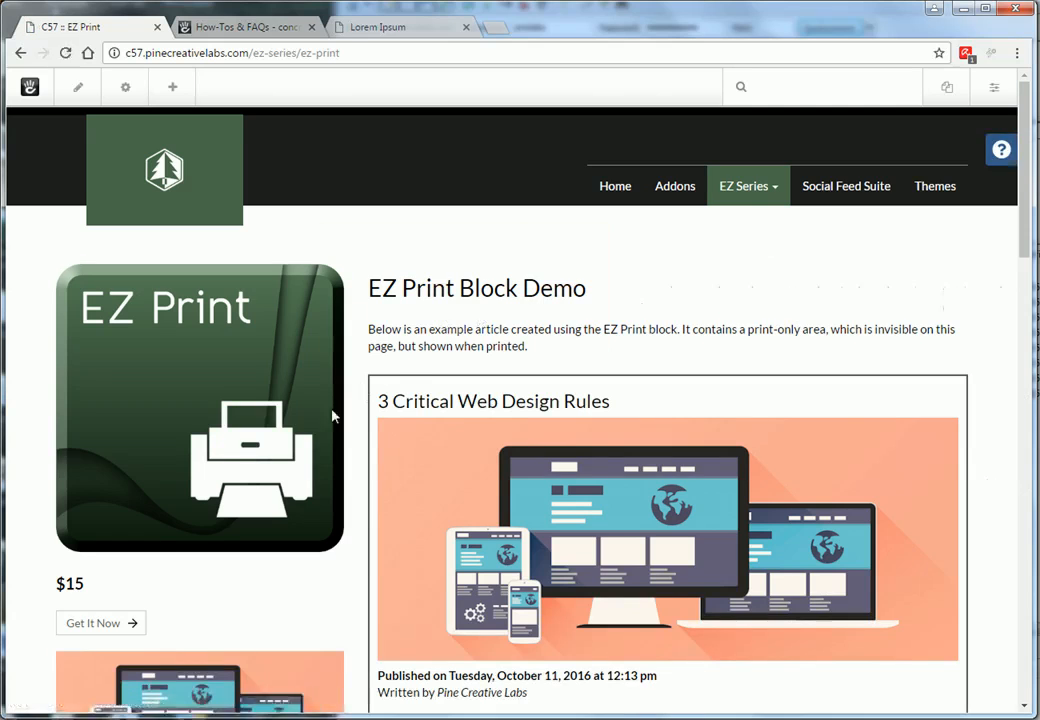
# Step: Check the file details in the print preview of the Web Design Image file block and cancel printing
pyautogui.scroll(-4, 334, 415)
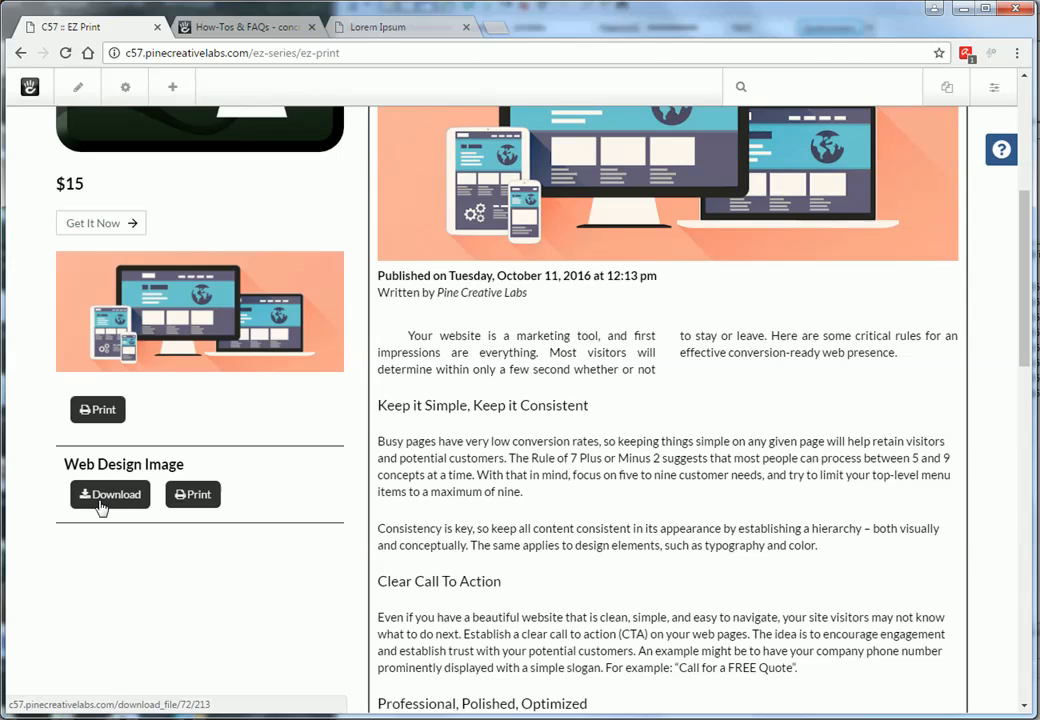
pyautogui.click(193, 496)
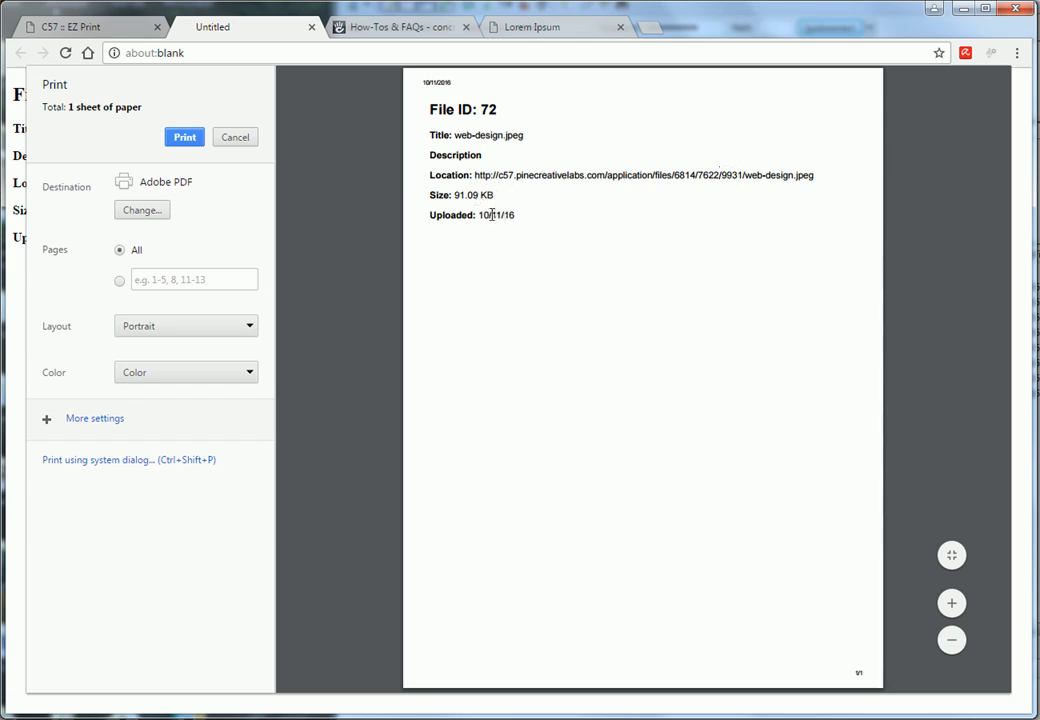
pyautogui.click(230, 143)
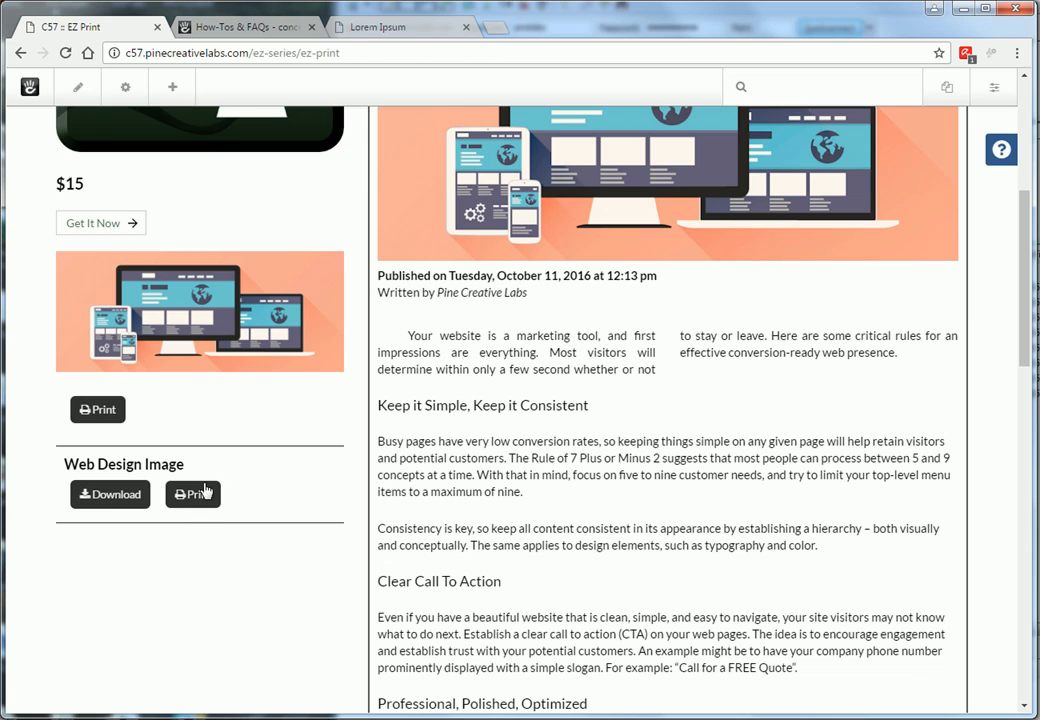
# Step: Add a Testimonial block to the sidebar below the Web Design Image file block
pyautogui.click(178, 88)
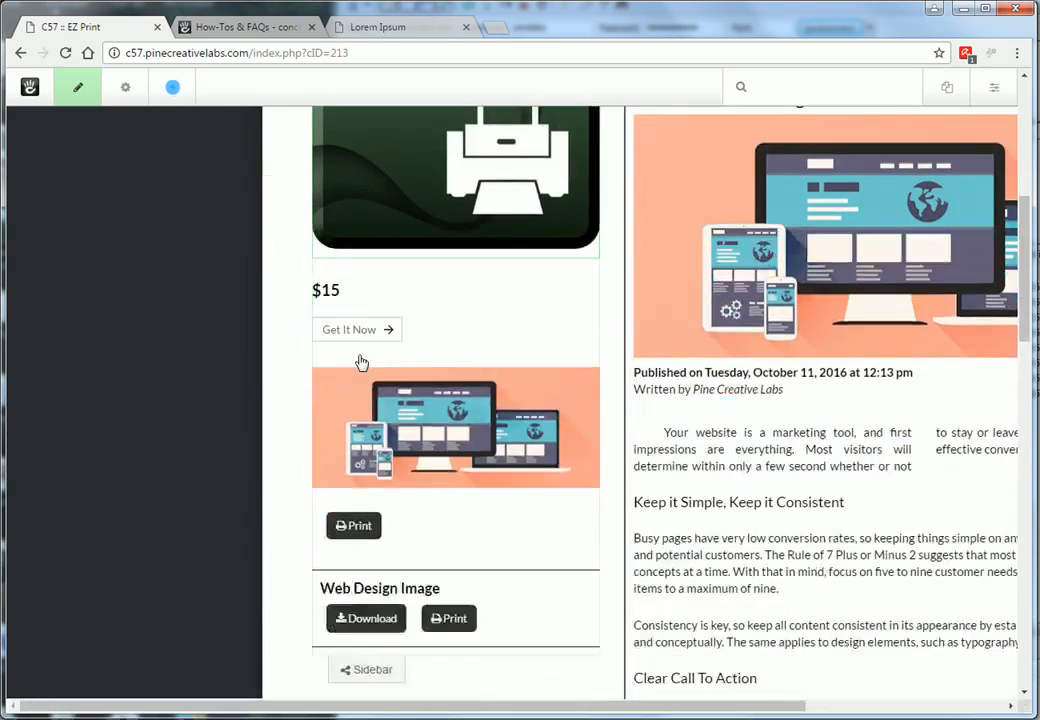
pyautogui.scroll(-3, 361, 363)
pyautogui.moveTo(254, 180); pyautogui.dragTo(256, 300)
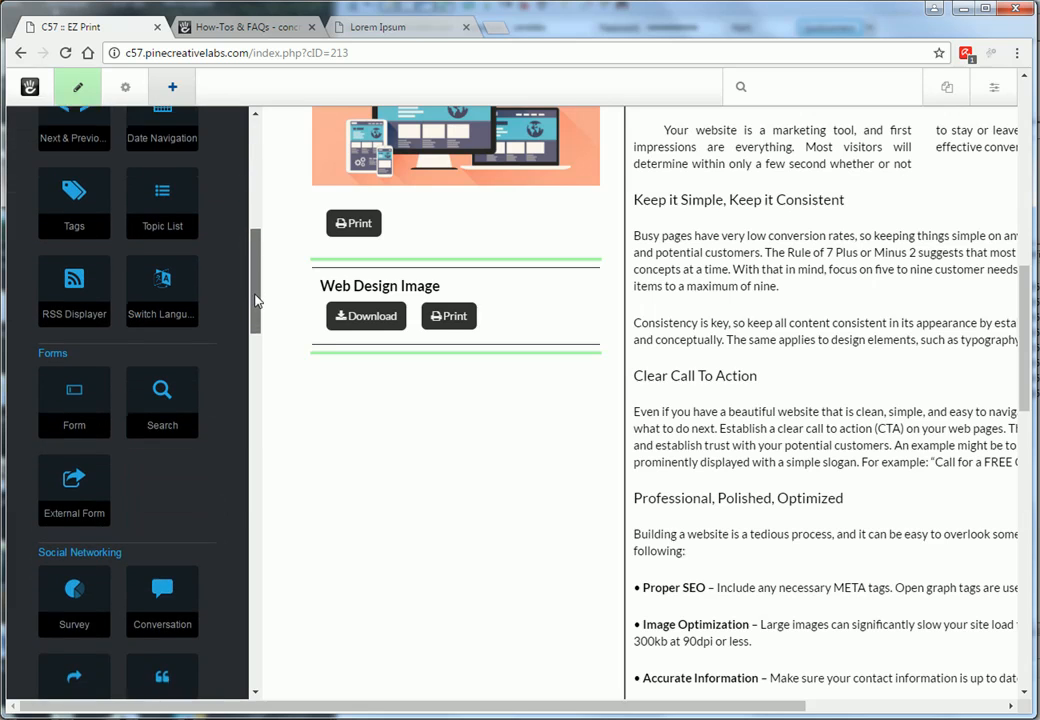
pyautogui.scroll(-3, 206, 258)
pyautogui.moveTo(160, 352); pyautogui.dragTo(251, 356)
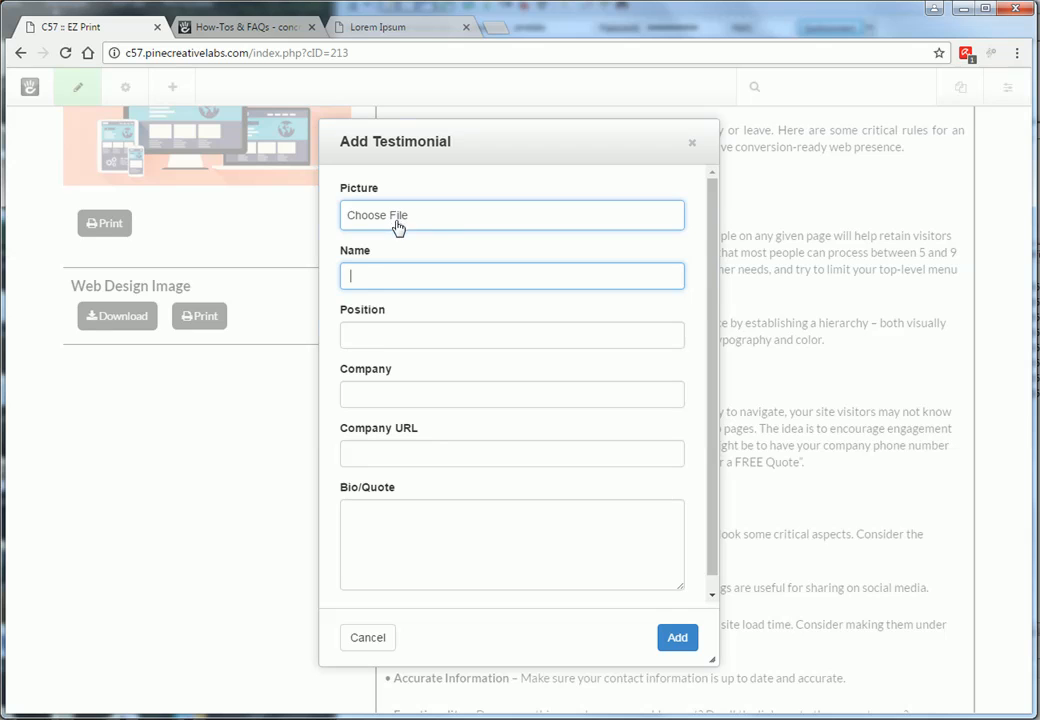
# Step: Choose the Elle Fanning image from the file manager as the testimonial's picture
pyautogui.click(397, 227)
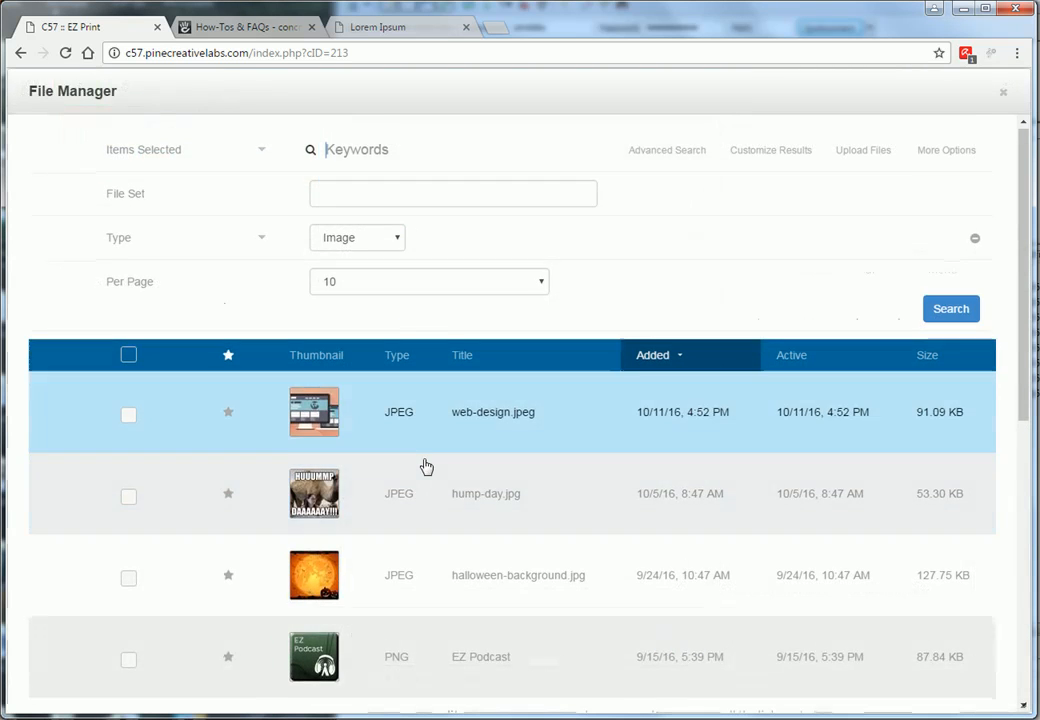
pyautogui.scroll(-3, 426, 462)
pyautogui.scroll(-3, 427, 450)
pyautogui.click(309, 423)
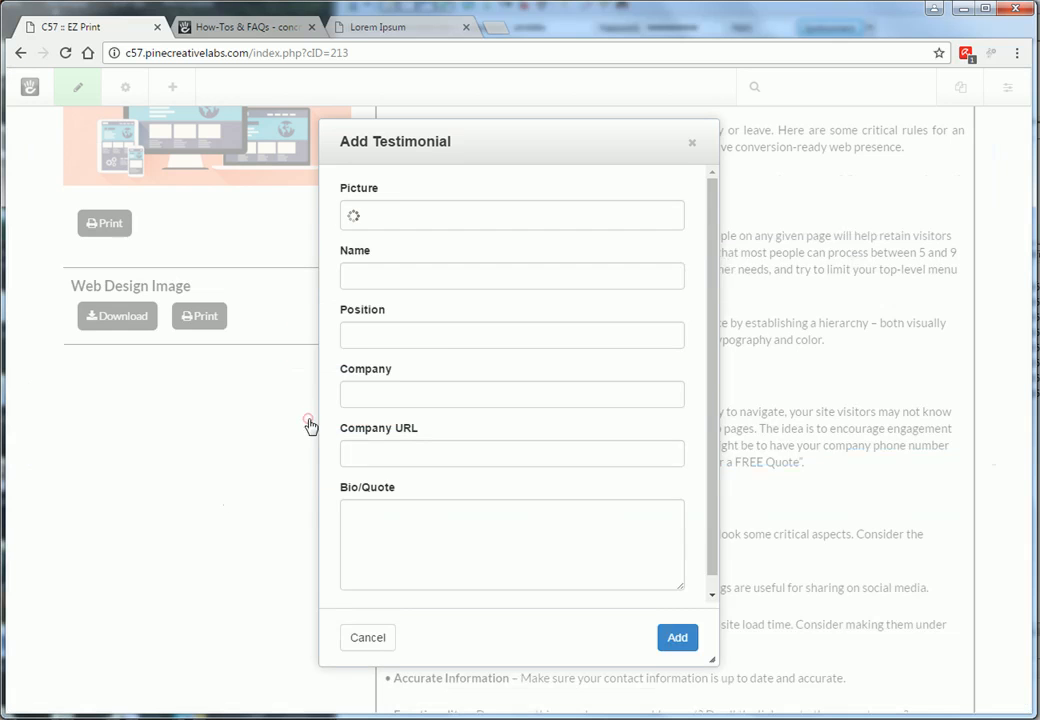
# Step: Fill in the testimonial's name as Elle Fanning, position as Actress and company as Hollywood
pyautogui.click(385, 305)
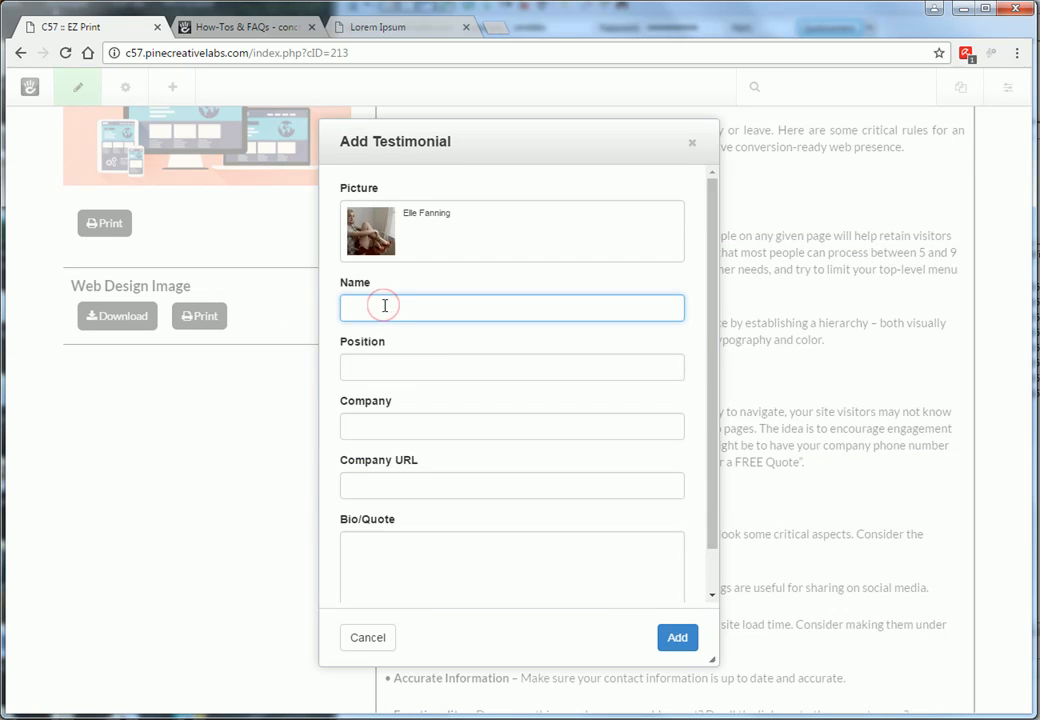
pyautogui.write('Elle Fan')
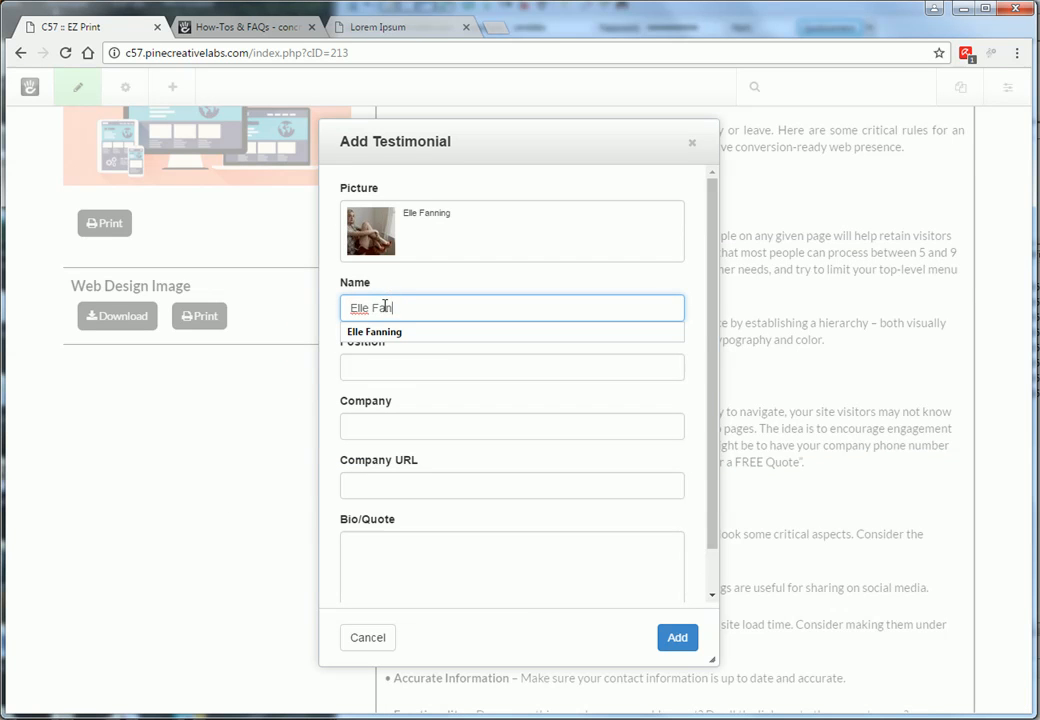
pyautogui.write('ning')
pyautogui.click(426, 367)
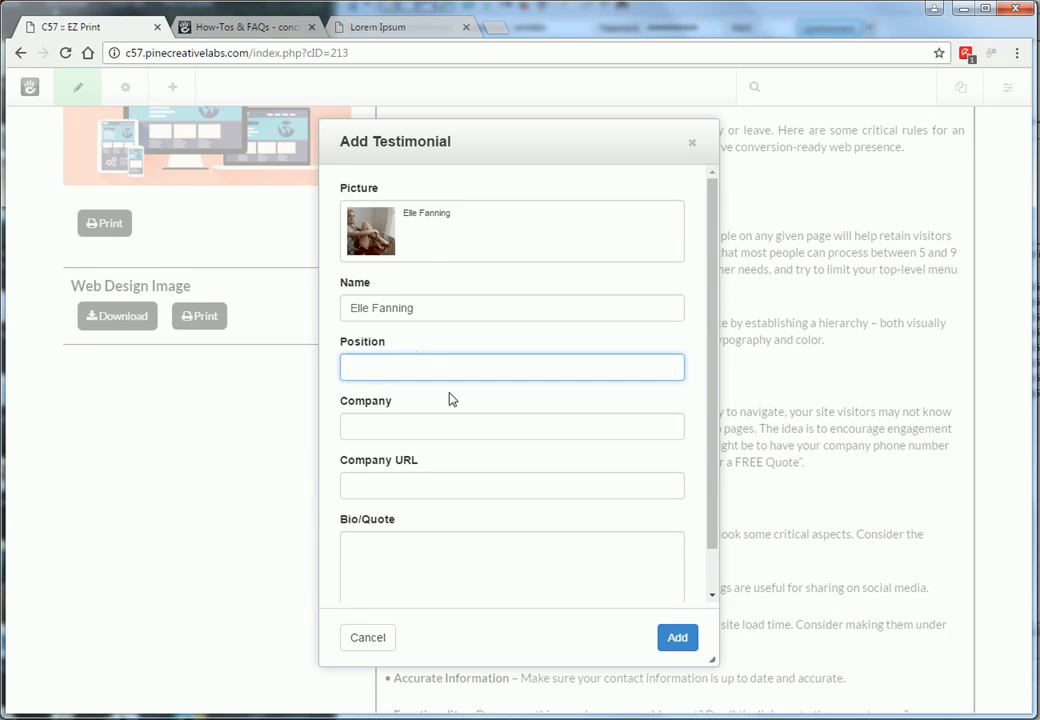
pyautogui.write('Actress')
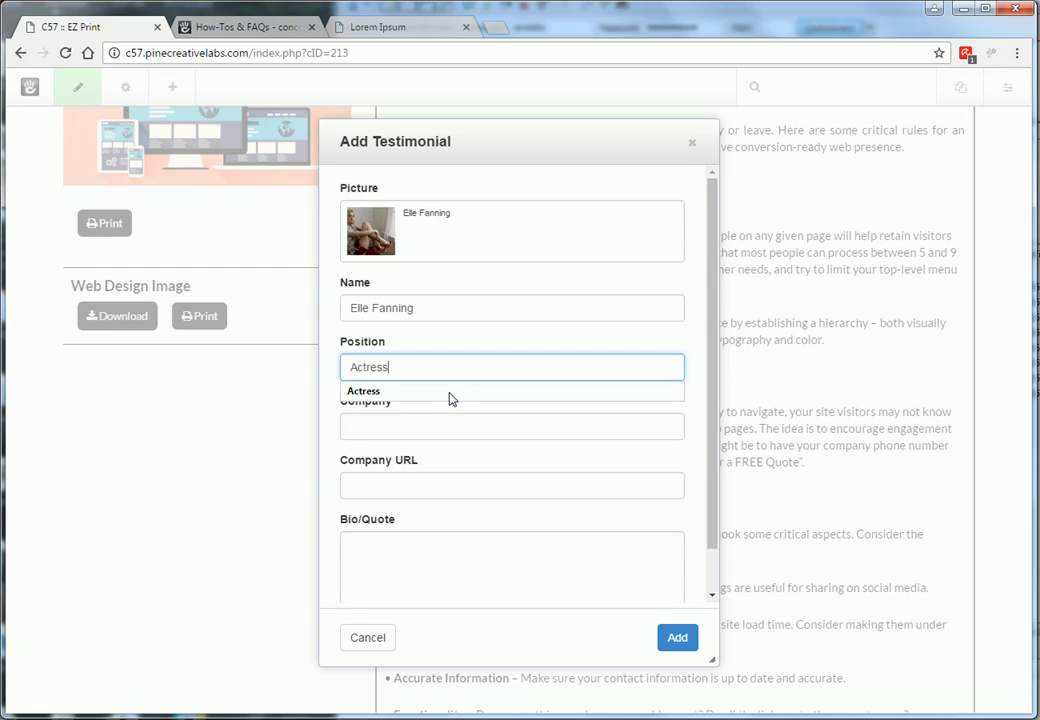
pyautogui.press('Tab')
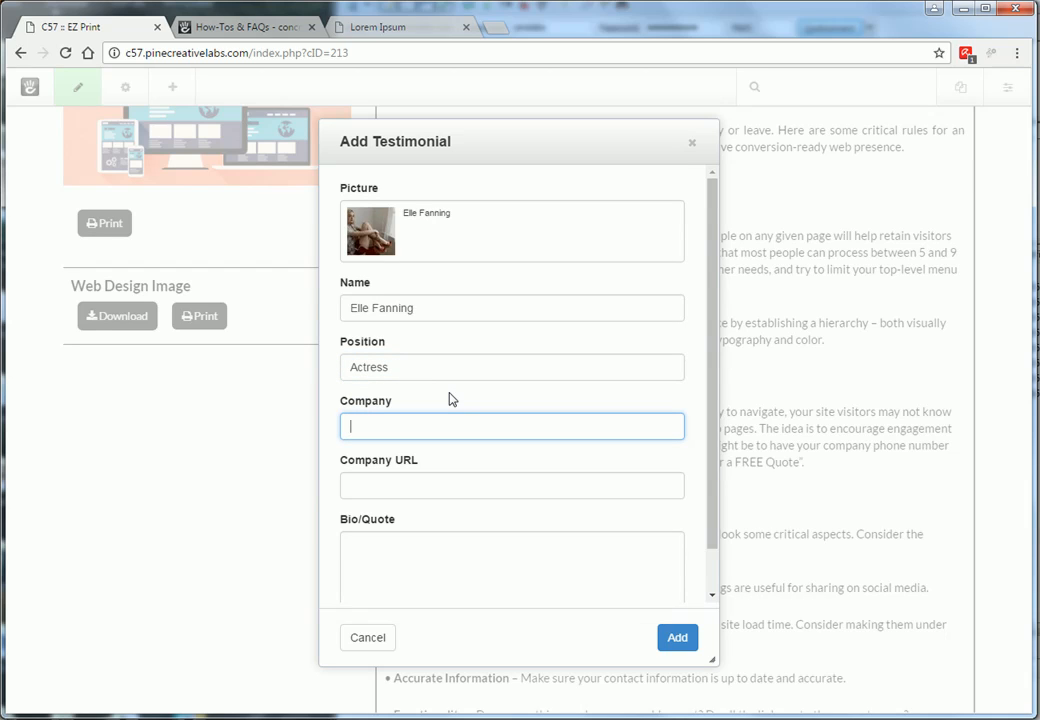
pyautogui.write('Hollywood')
pyautogui.press('Tab')
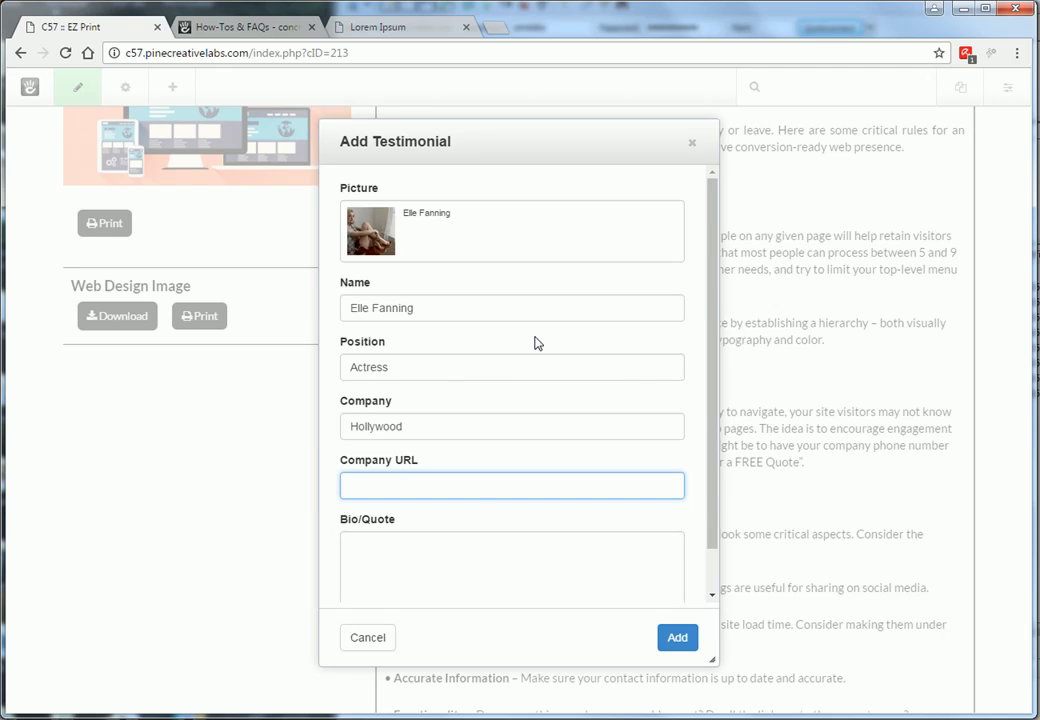
# Step: Enter "Lorem ipsum testimonial text." as the testimonial's bio/quote and add the block
pyautogui.scroll(-1, 445, 540)
pyautogui.click(395, 511)
pyautogui.write('Lorem ipsum testimonial text.')
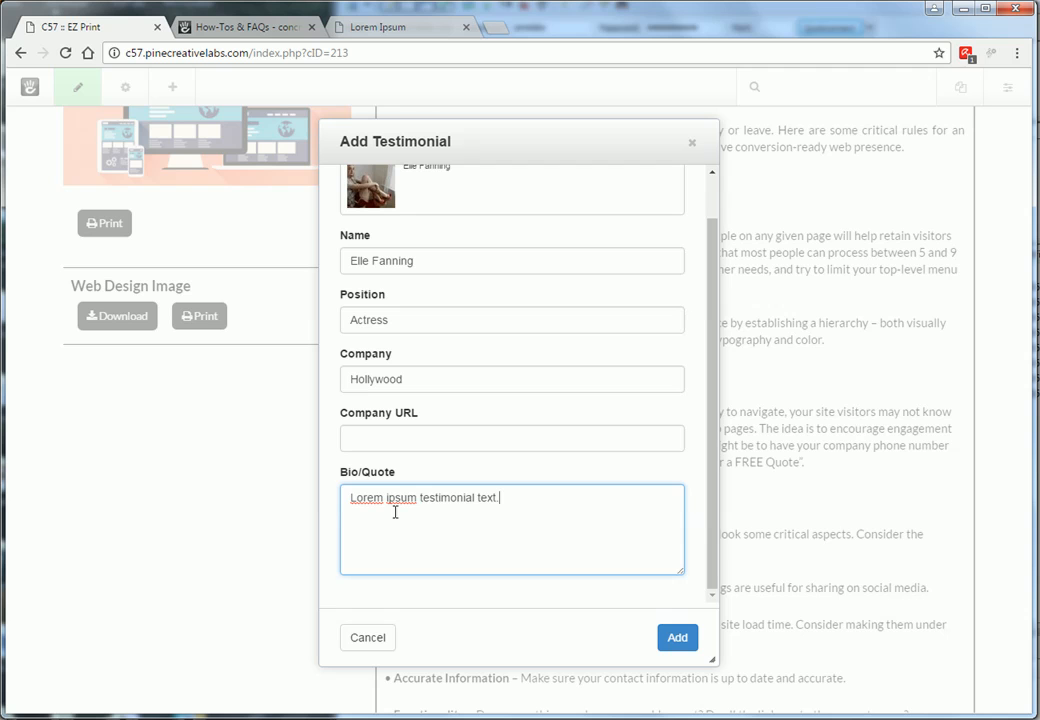
pyautogui.click(679, 645)
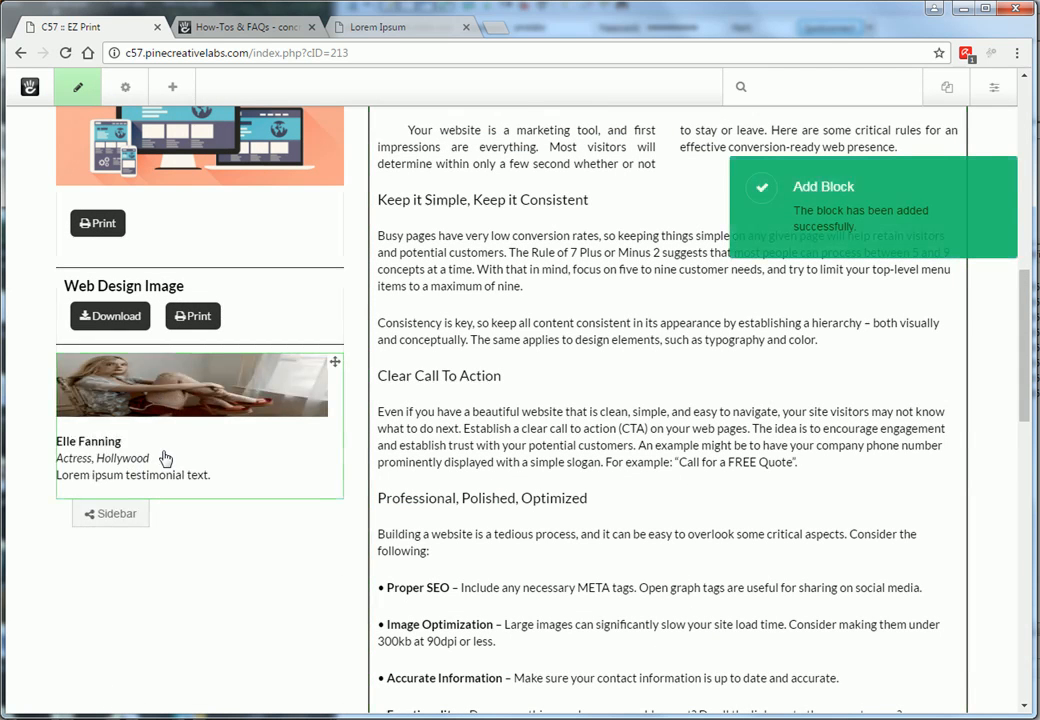
# Step: Apply the EZ Print custom template to the testimonial block, save the design, and publish the page
pyautogui.click(163, 449)
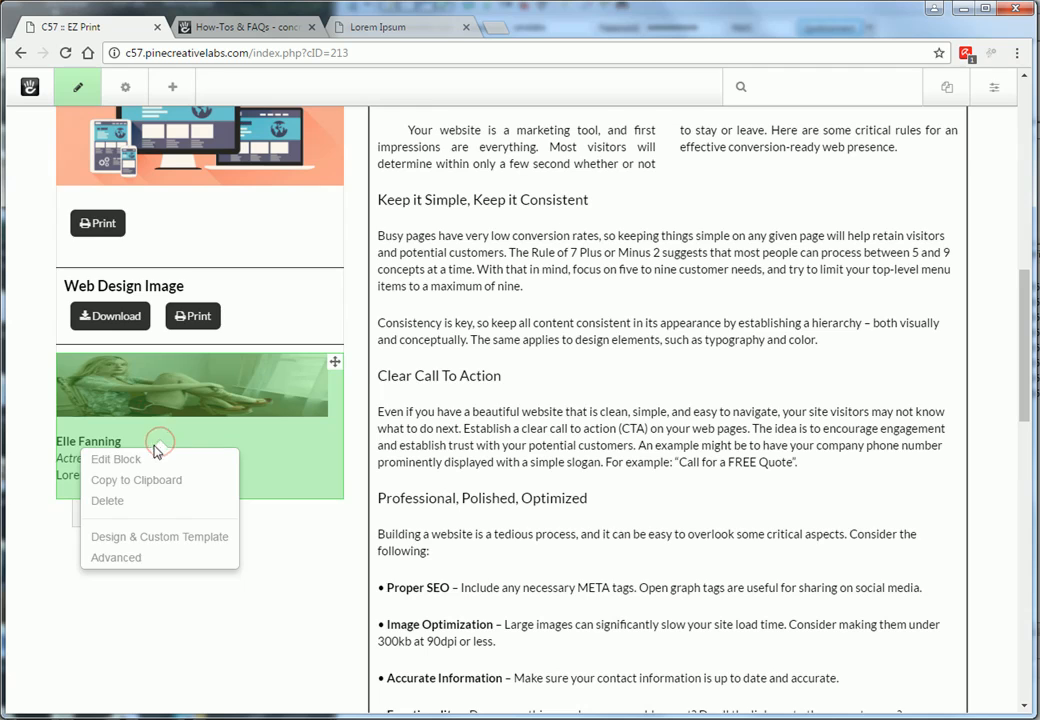
pyautogui.click(142, 541)
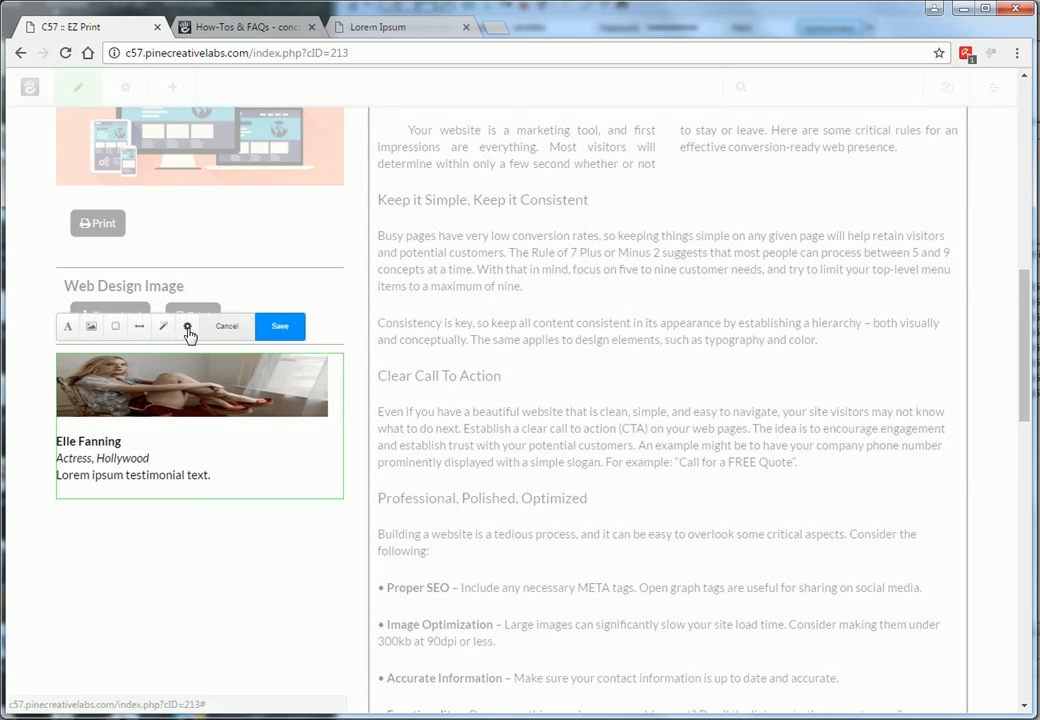
pyautogui.click(187, 326)
pyautogui.click(250, 520)
pyautogui.click(229, 544)
pyautogui.click(279, 328)
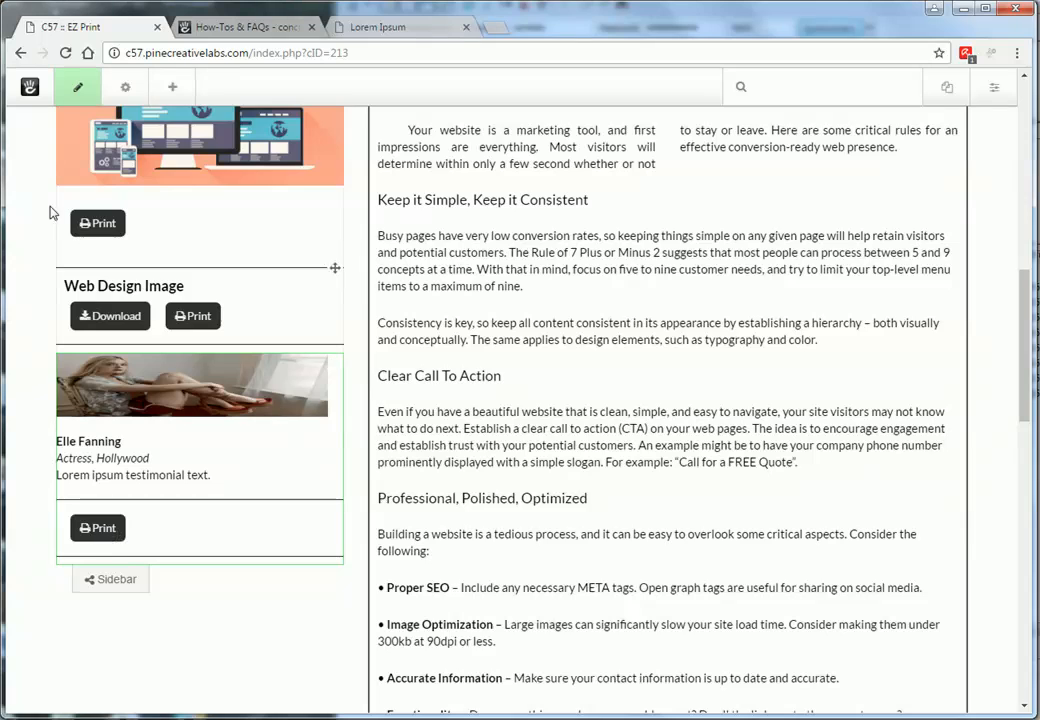
pyautogui.click(77, 88)
pyautogui.click(116, 230)
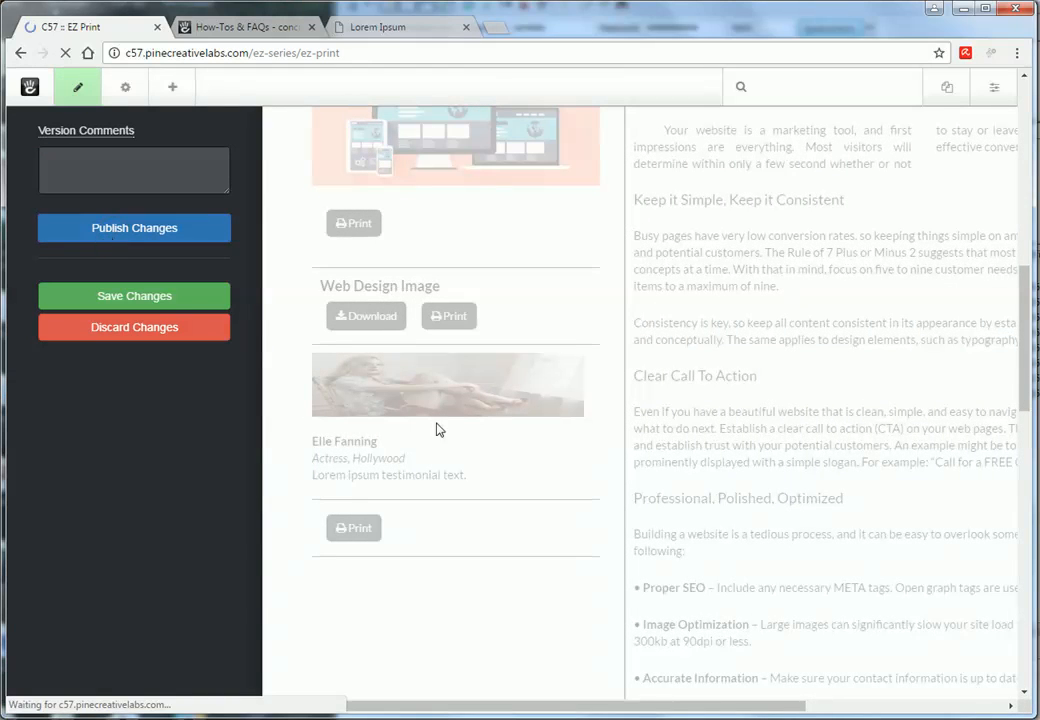
# Step: Check the testimonial's layout in its print preview and cancel printing
pyautogui.scroll(-8, 480, 465)
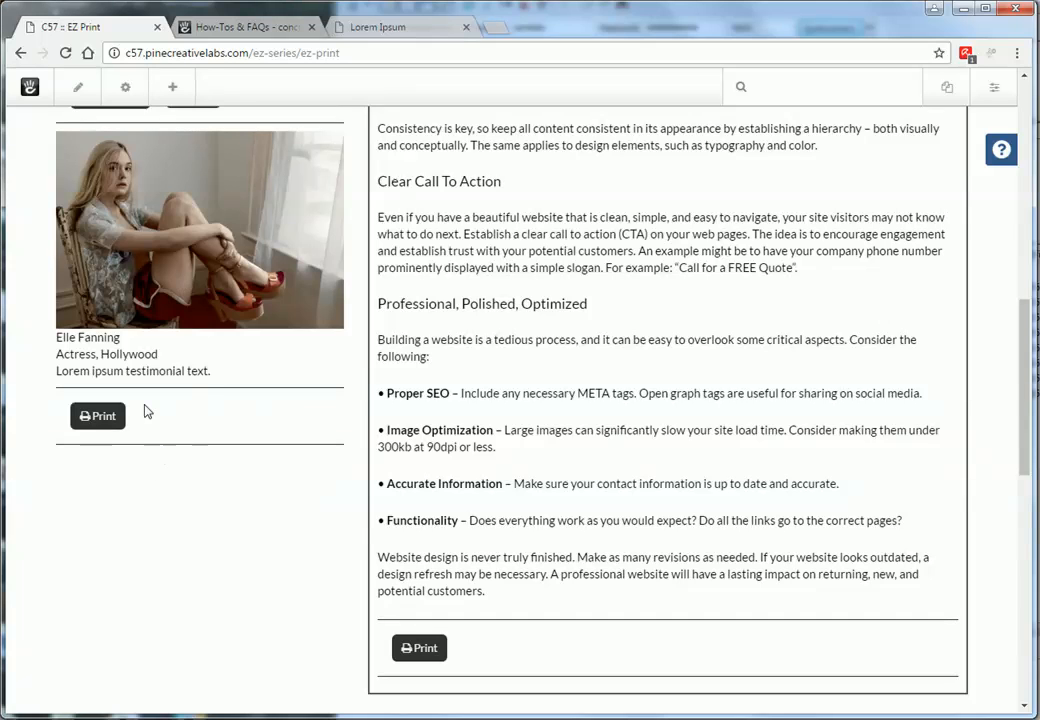
pyautogui.click(97, 417)
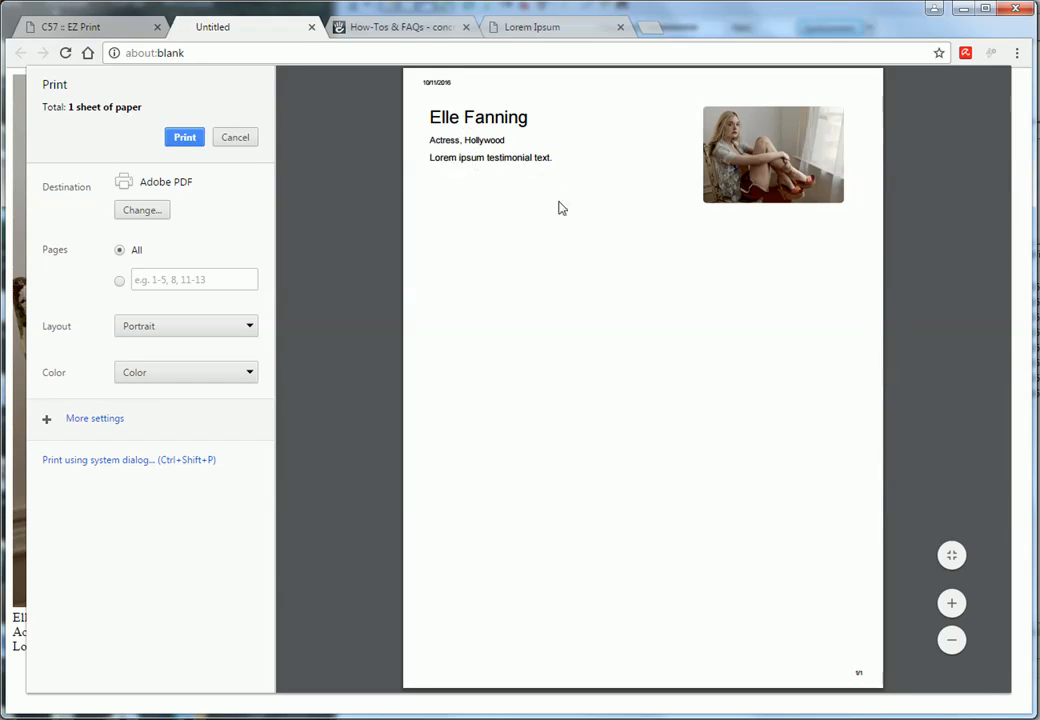
pyautogui.click(237, 138)
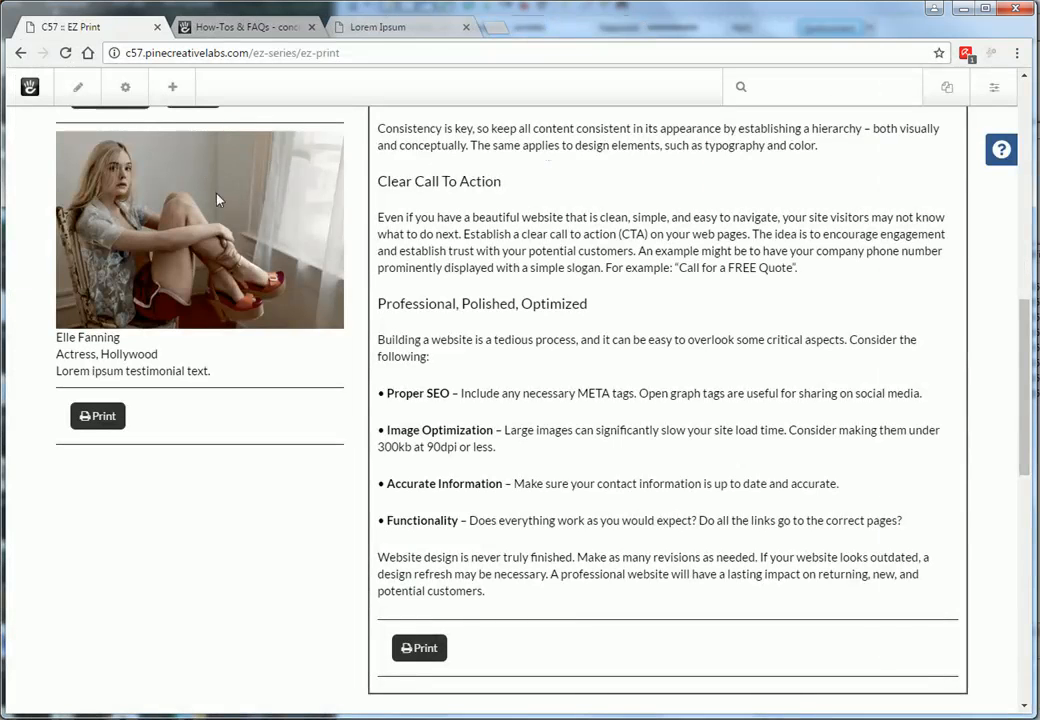
pyautogui.scroll(5, 217, 199)
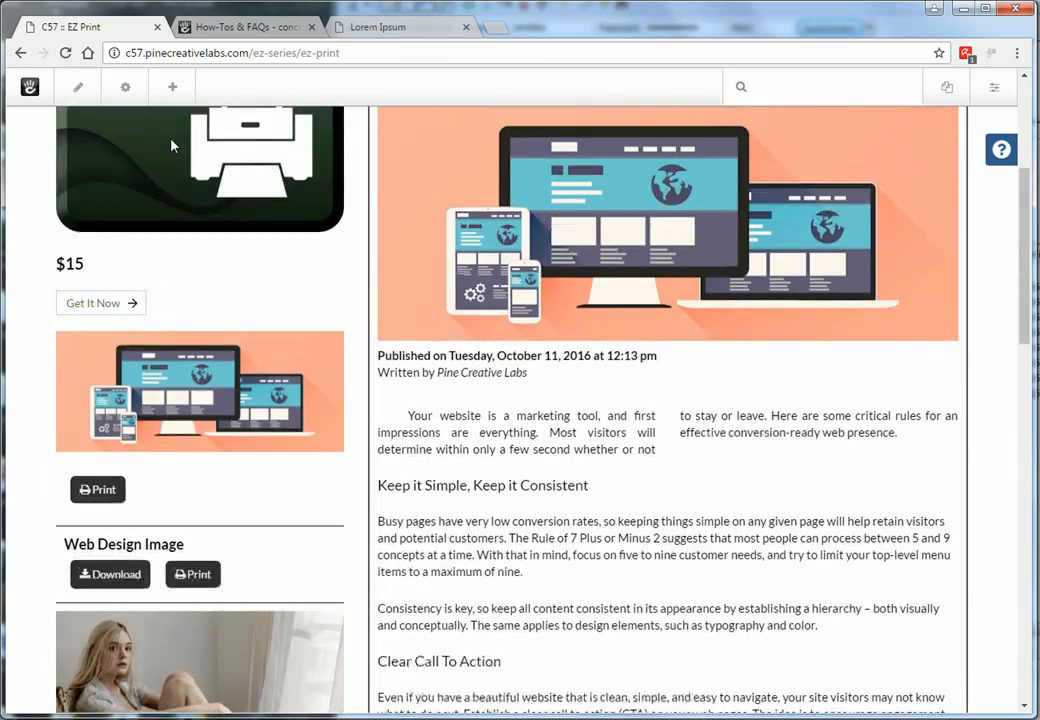
pyautogui.click(173, 89)
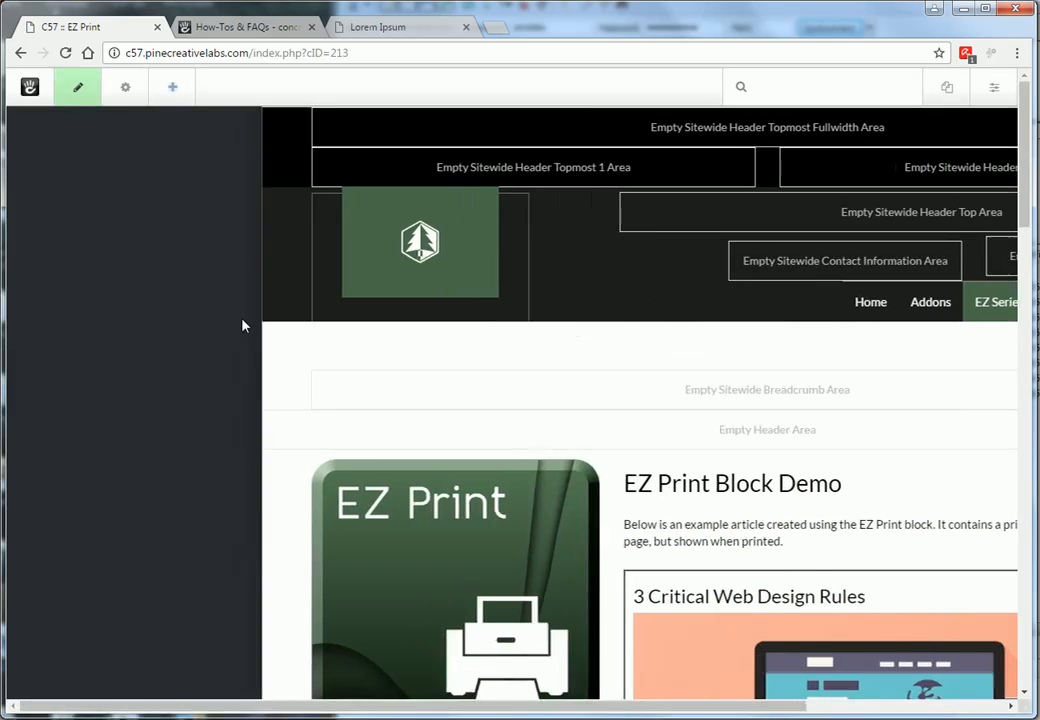
pyautogui.scroll(-3, 257, 217)
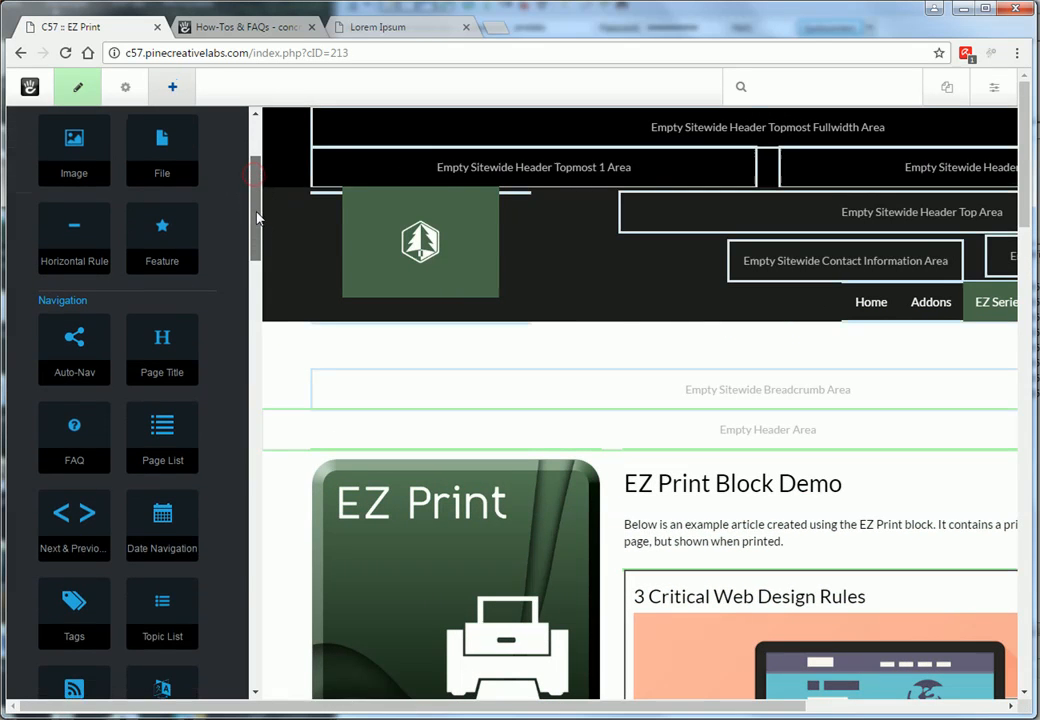
pyautogui.moveTo(257, 217); pyautogui.dragTo(250, 254)
pyautogui.scroll(-2, 250, 254)
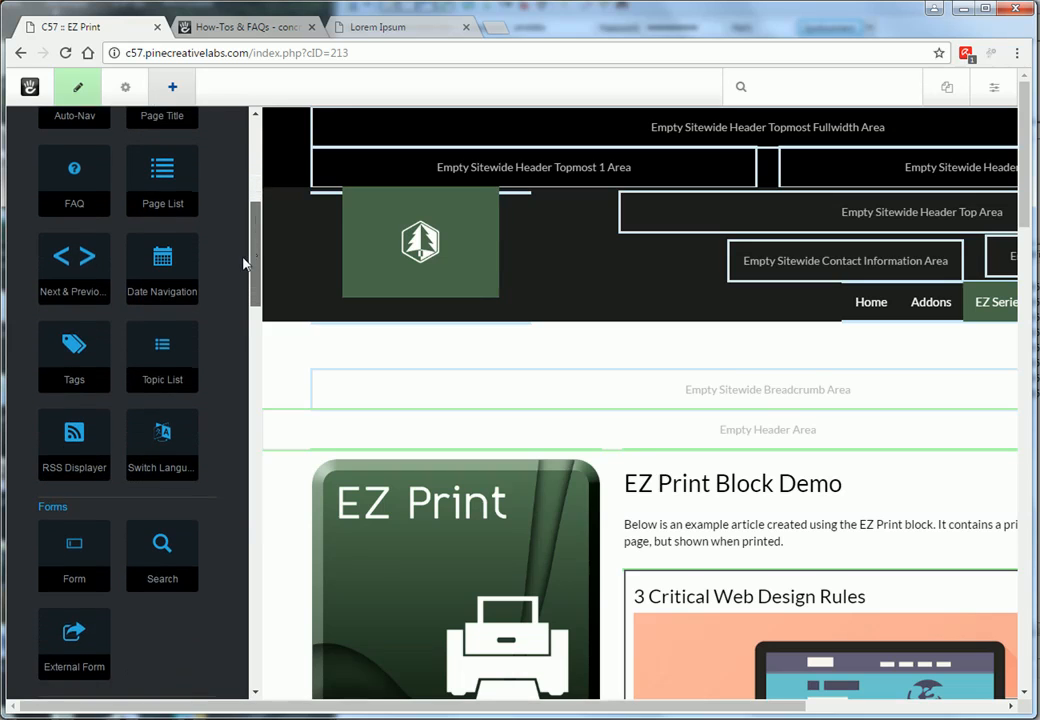
pyautogui.click(79, 90)
pyautogui.click(79, 90)
# Step: Open the FAQ block below the article for editing to view its entries, and close it without changes
pyautogui.scroll(-15, 530, 421)
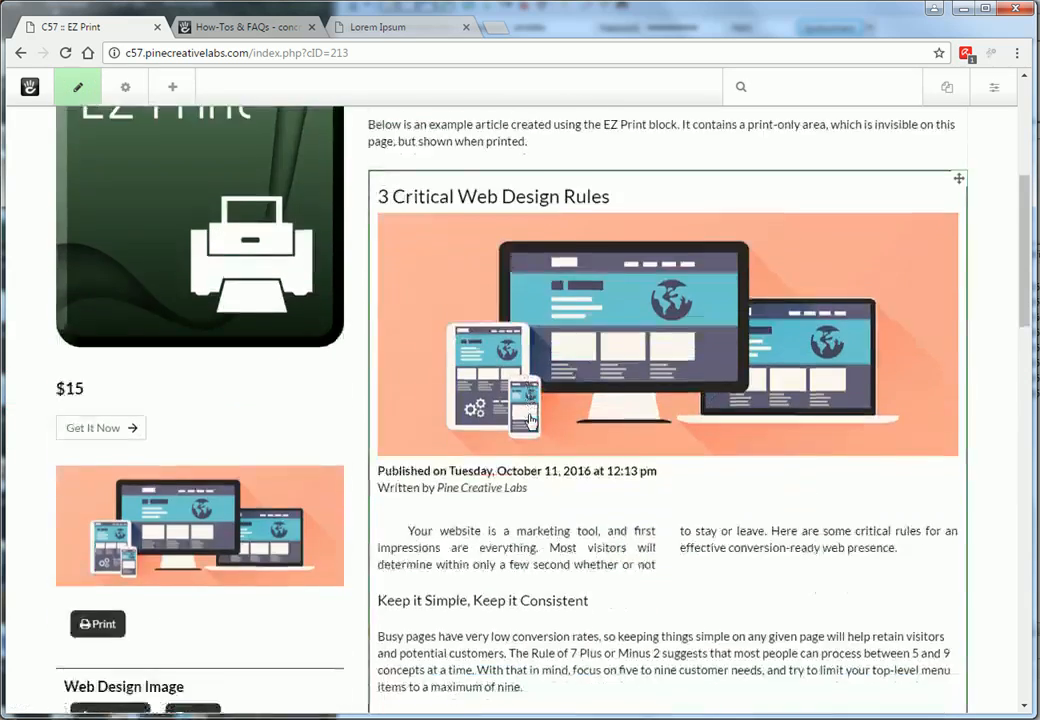
pyautogui.scroll(-3, 530, 421)
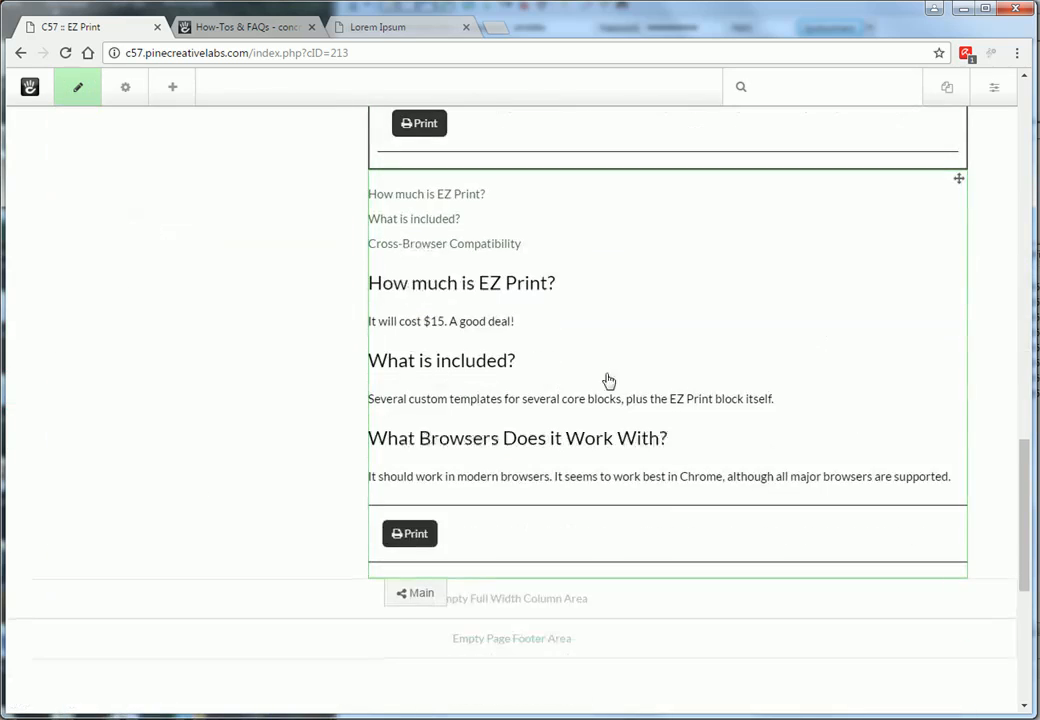
pyautogui.click(606, 371)
pyautogui.click(555, 392)
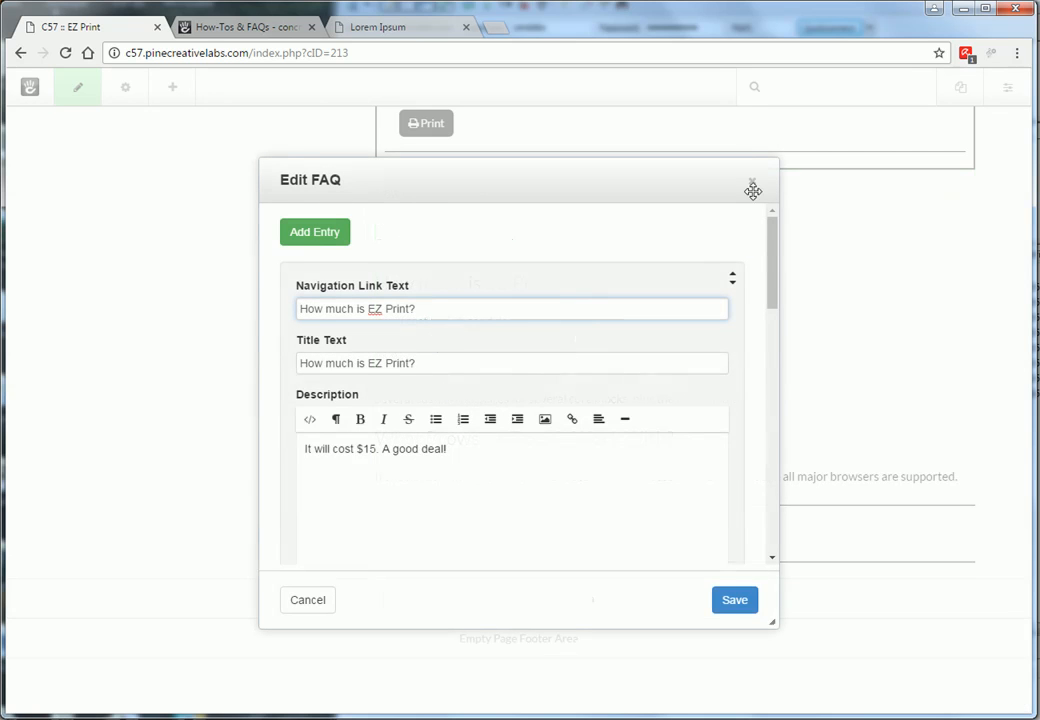
pyautogui.click(754, 185)
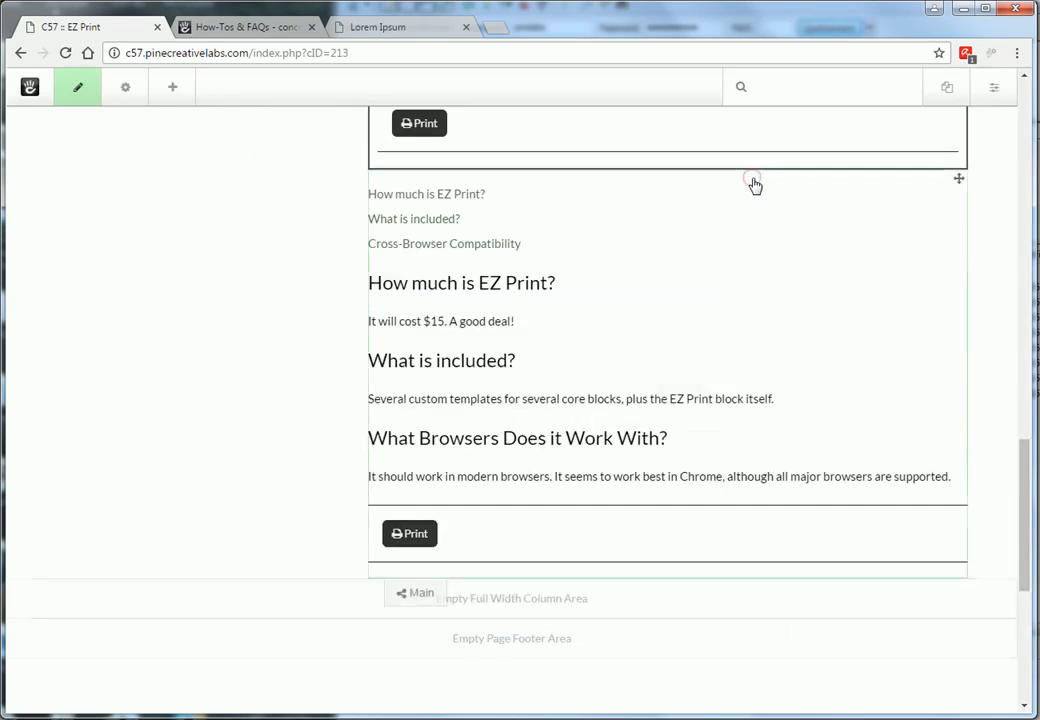
# Step: Check which custom template is assigned in the FAQ block's advanced design settings, and cancel without saving
pyautogui.click(657, 360)
pyautogui.click(636, 452)
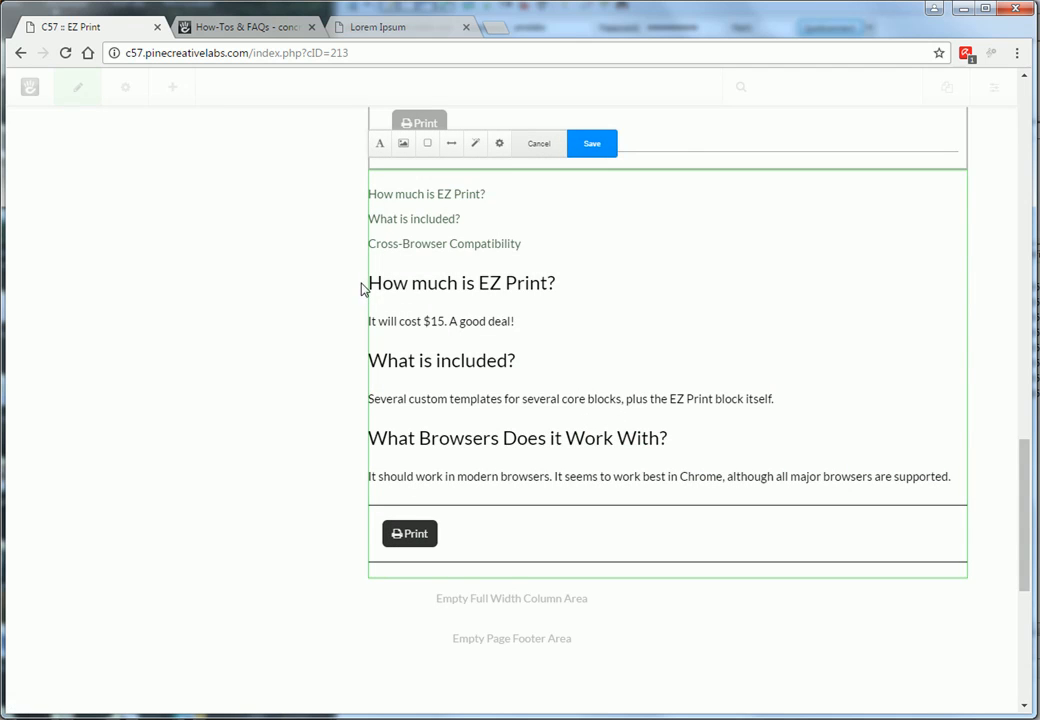
pyautogui.click(499, 145)
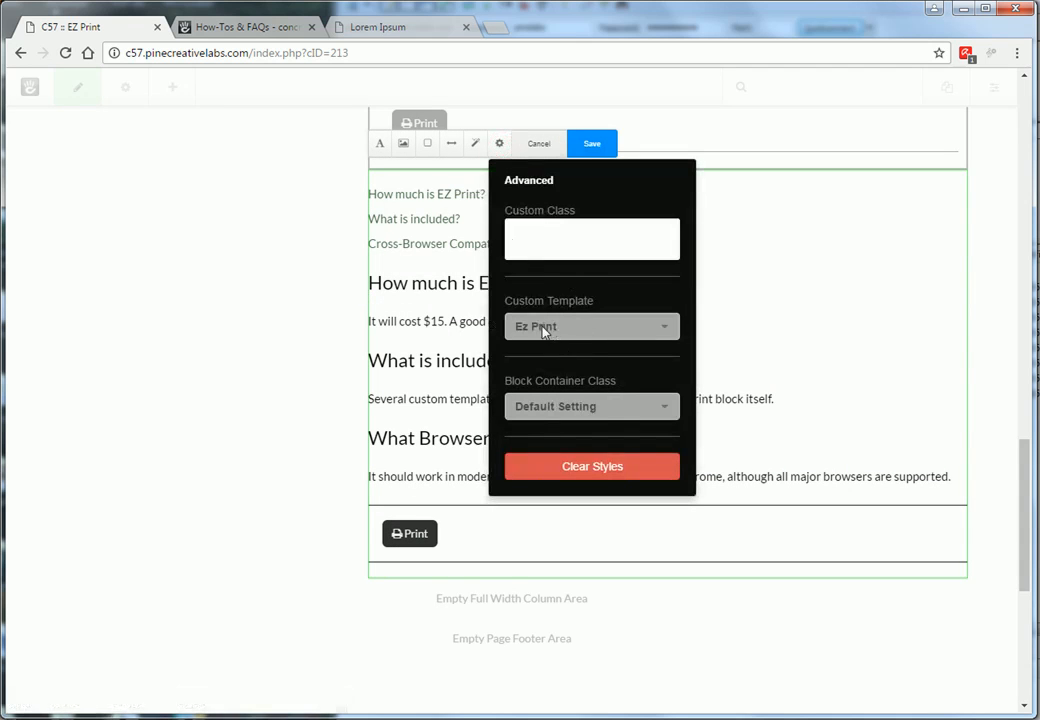
pyautogui.click(539, 145)
# Step: Add a Content block below the testimonial in the sidebar with the text "Lorem ipsum textums." and save it
pyautogui.scroll(3, 262, 350)
pyautogui.scroll(5, 270, 367)
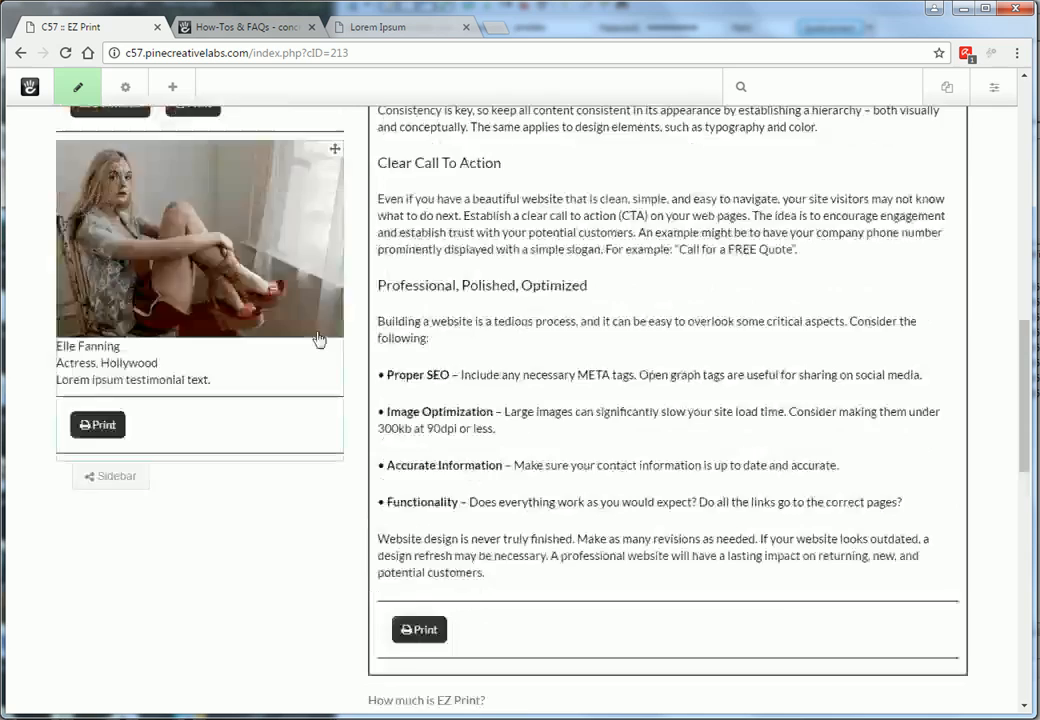
pyautogui.scroll(3, 302, 325)
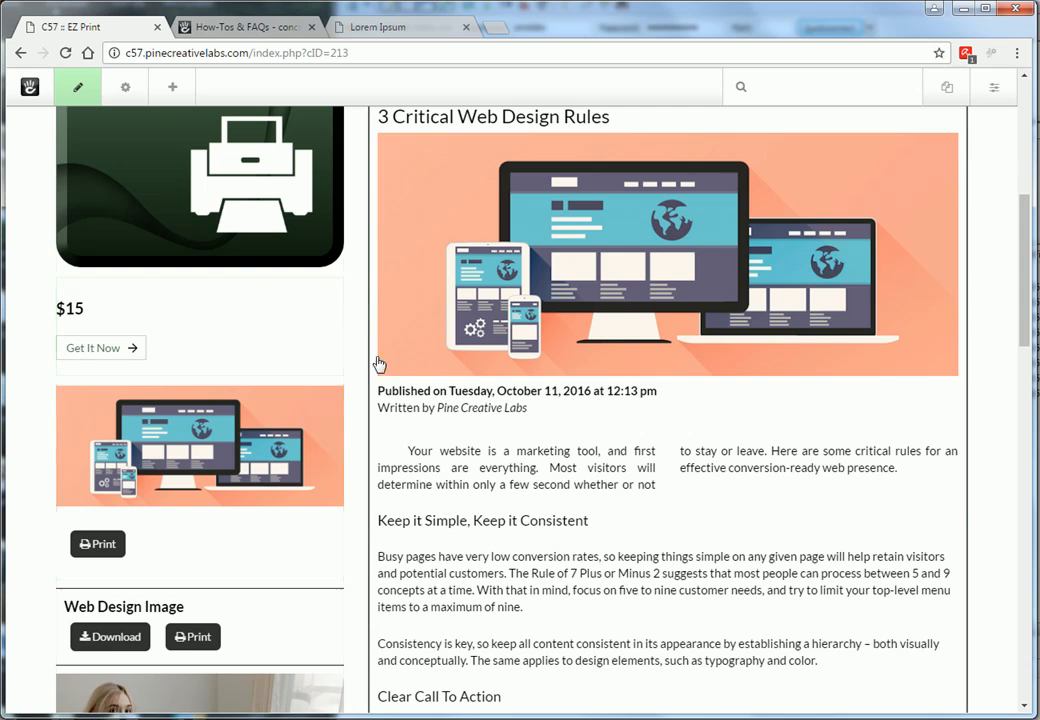
pyautogui.click(182, 90)
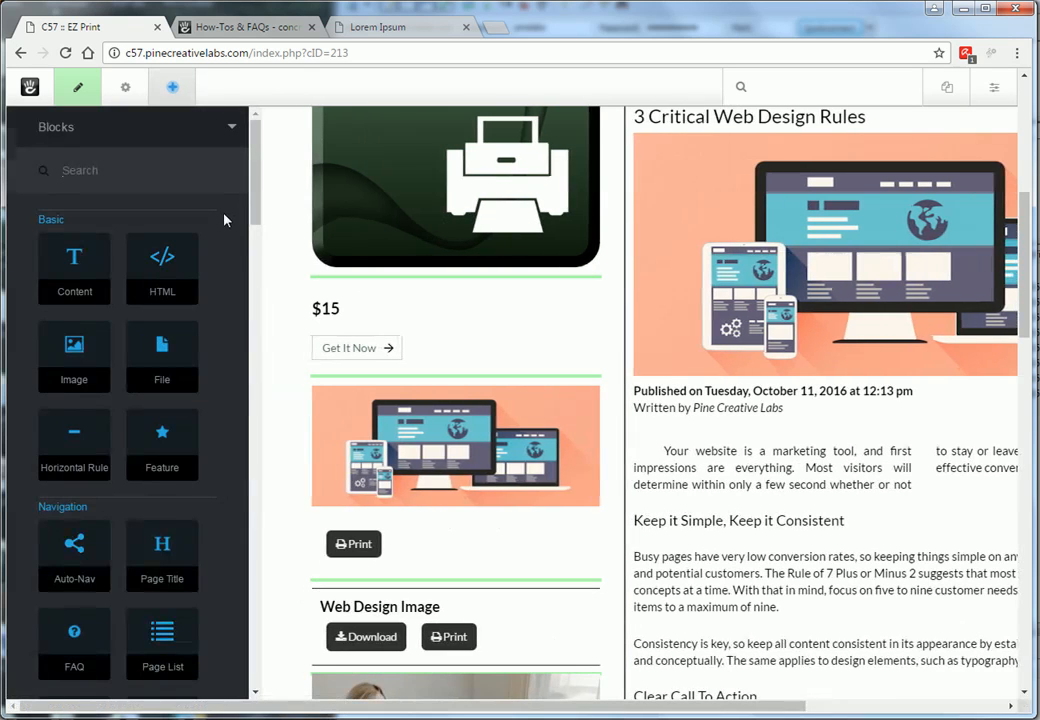
pyautogui.scroll(-4, 343, 281)
pyautogui.scroll(-5, 343, 285)
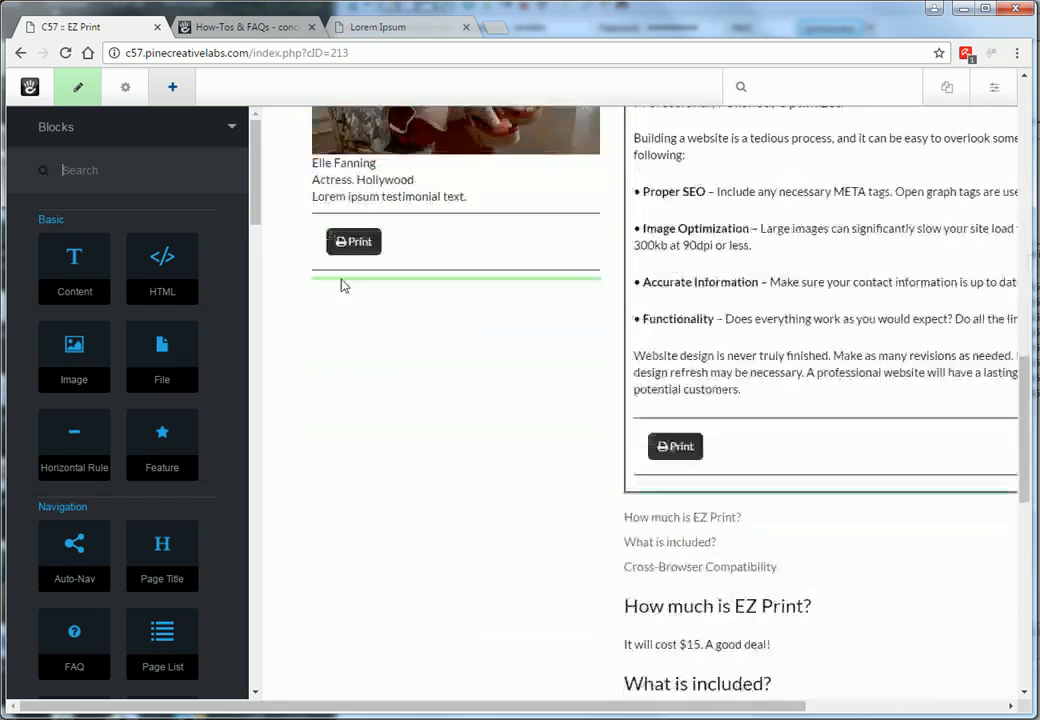
pyautogui.moveTo(74, 262); pyautogui.dragTo(229, 288)
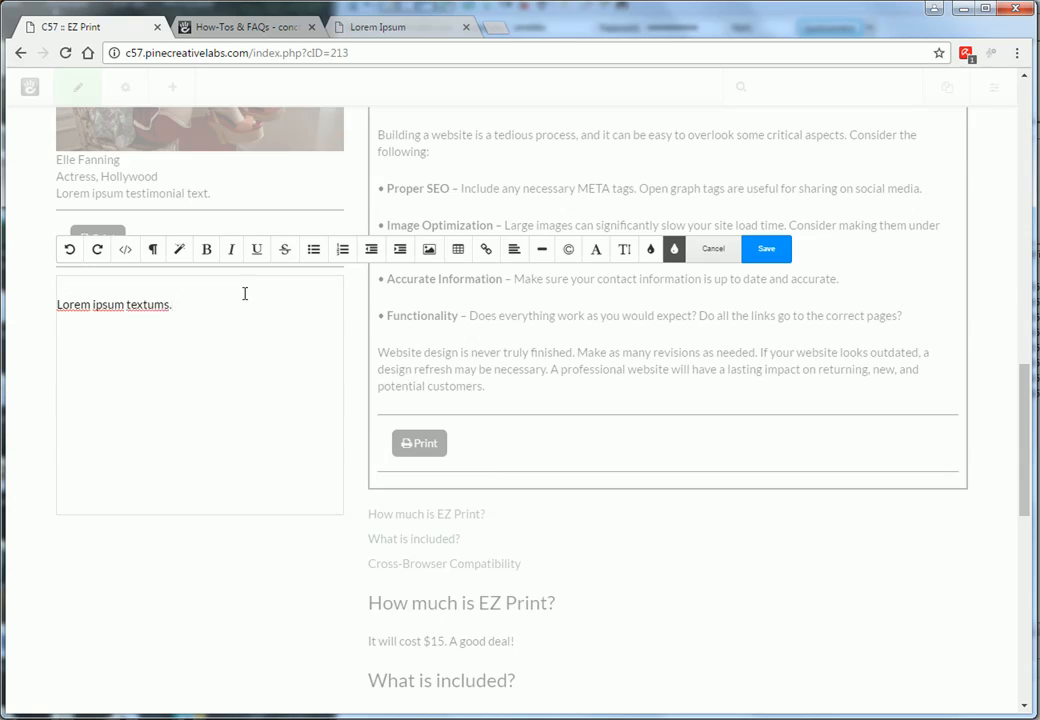
pyautogui.click(766, 249)
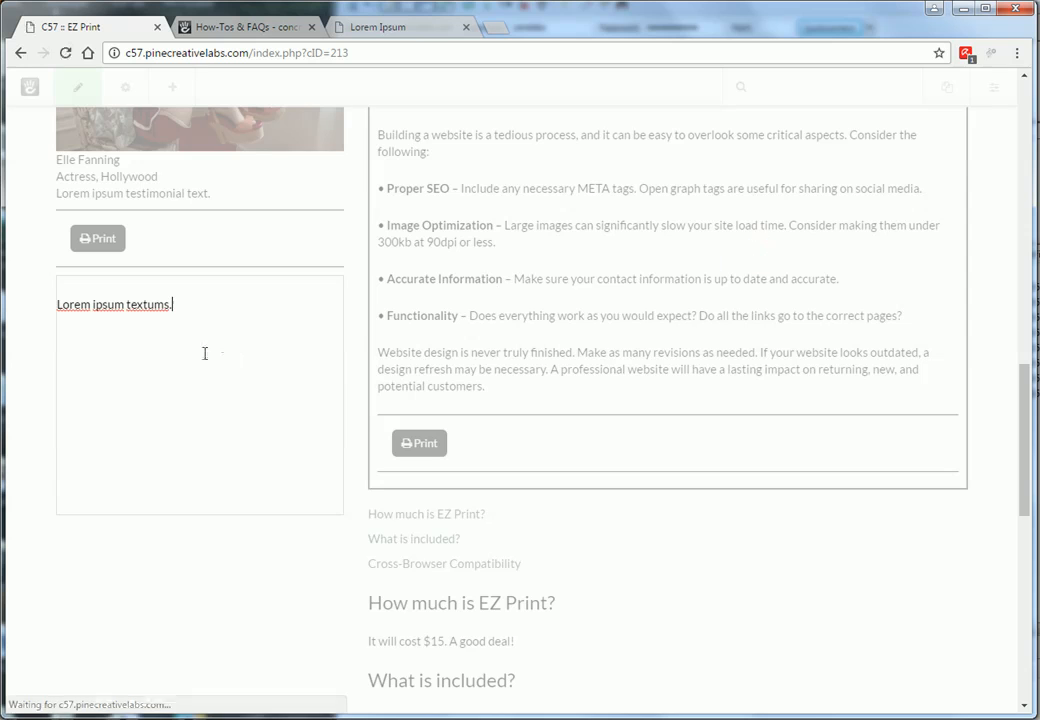
# Step: Apply the Ez Print custom template to the new content block and save the design
pyautogui.click(147, 318)
pyautogui.click(144, 412)
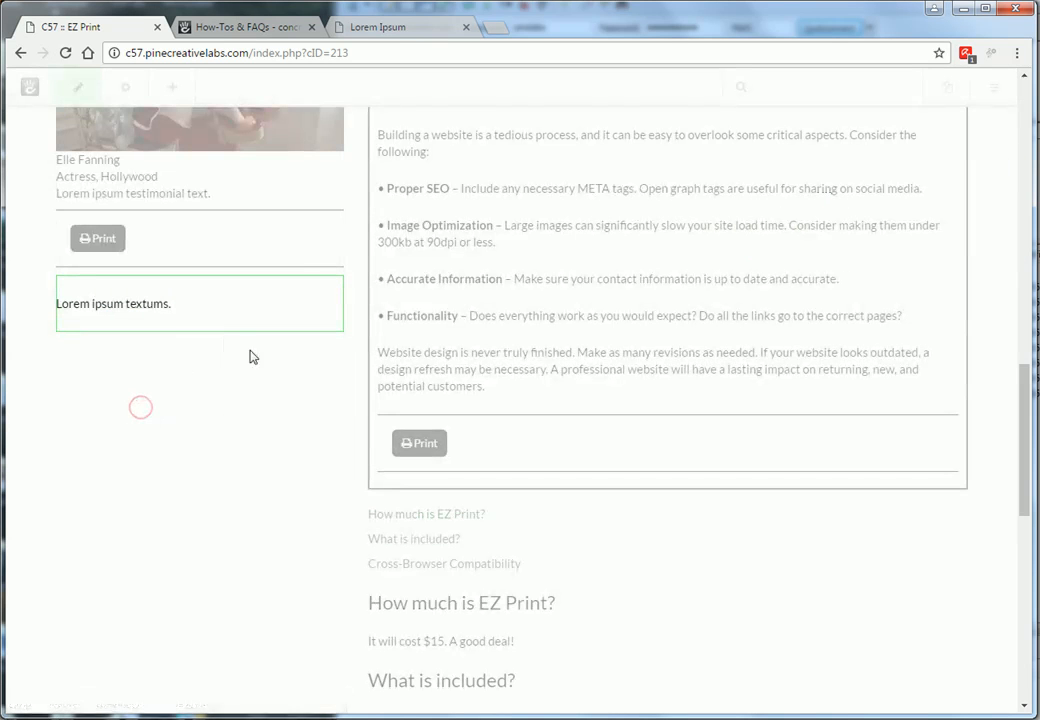
pyautogui.click(187, 249)
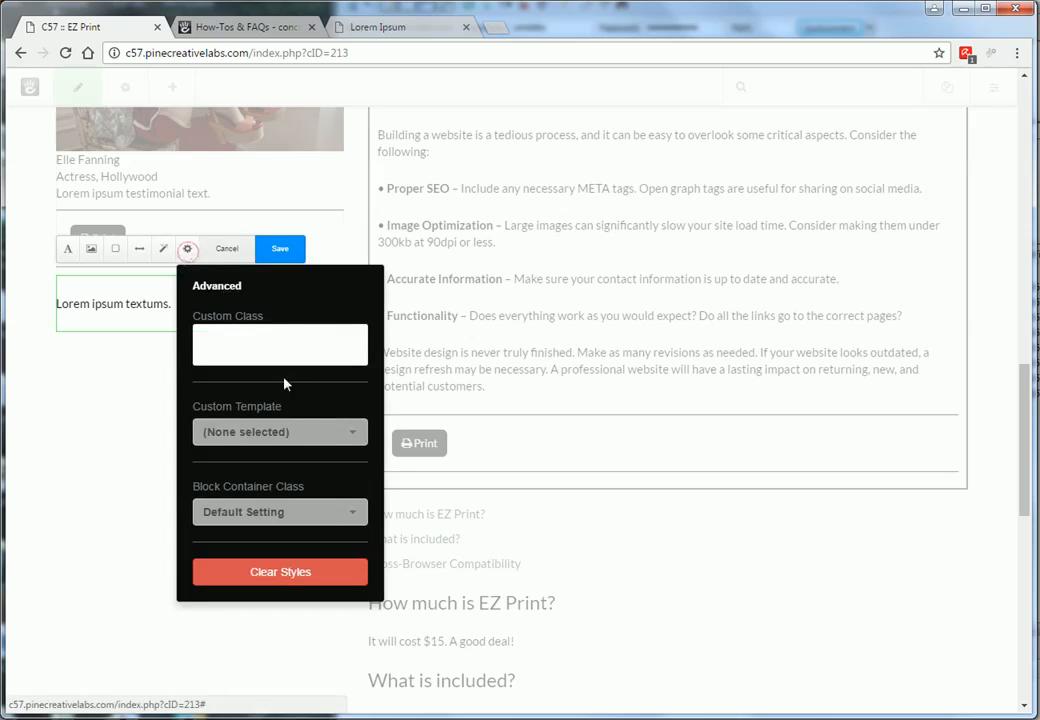
pyautogui.click(280, 432)
pyautogui.click(234, 462)
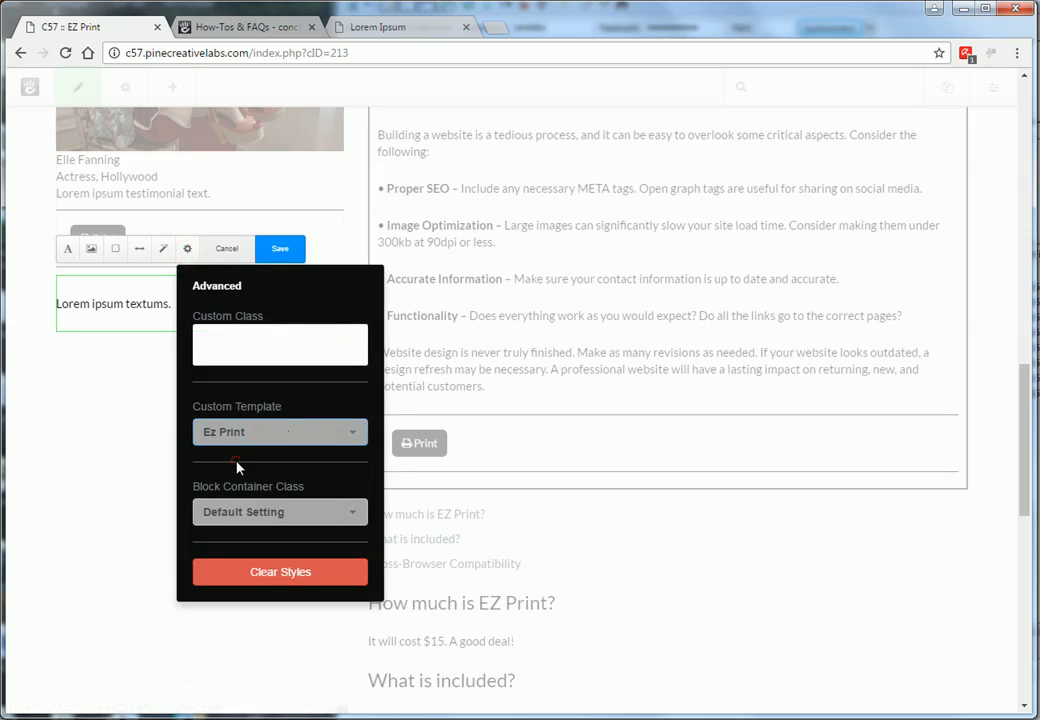
pyautogui.click(279, 250)
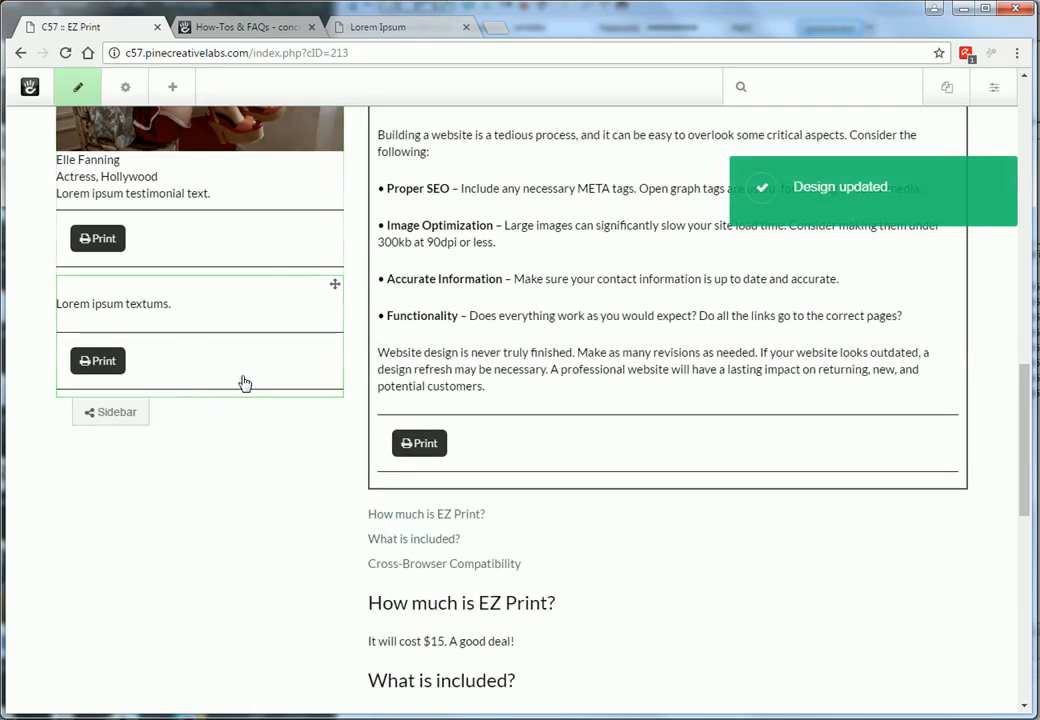
# Step: Add the custom class "ezprint-noborder" to the sidebar content block's advanced design settings and save
pyautogui.click(169, 361)
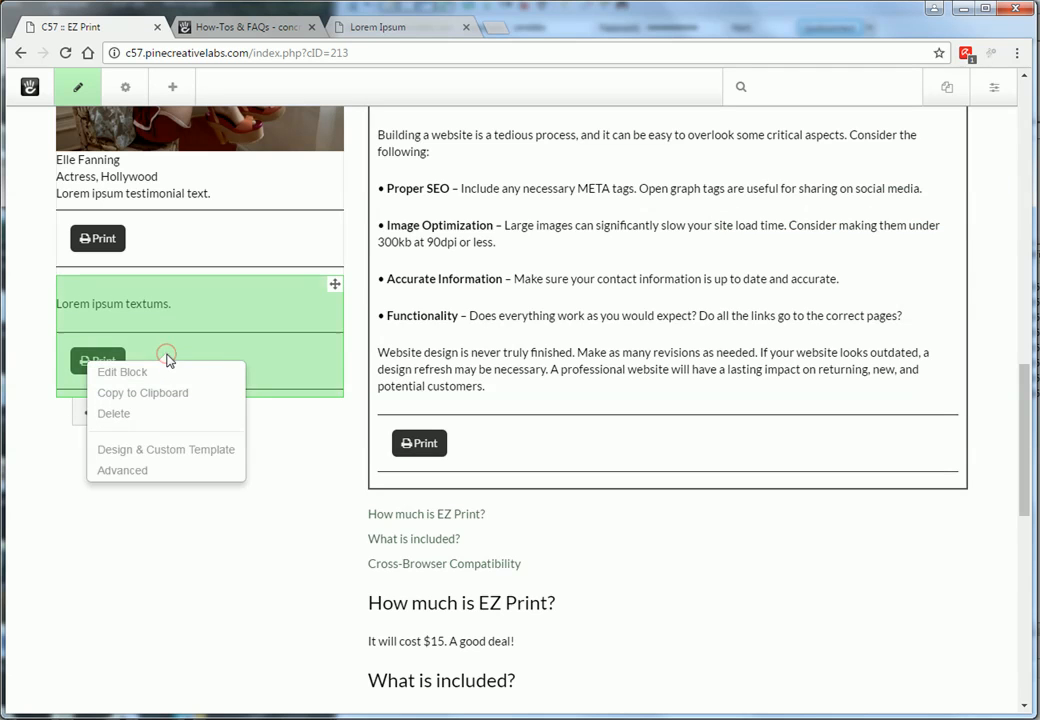
pyautogui.click(156, 452)
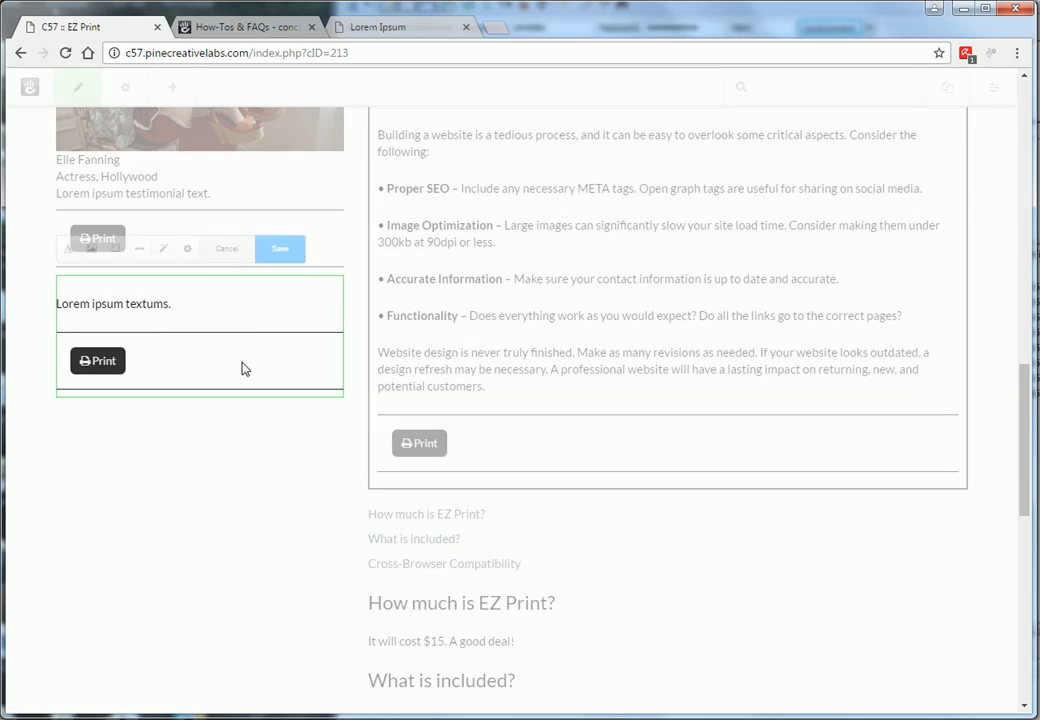
pyautogui.click(141, 250)
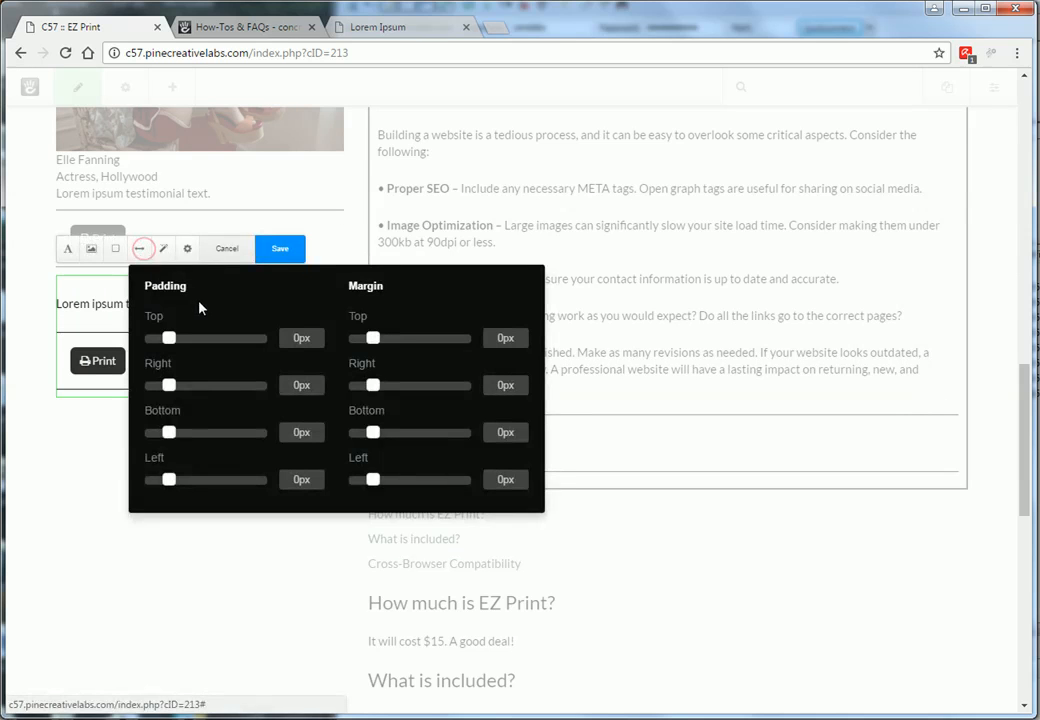
pyautogui.click(188, 249)
pyautogui.click(222, 341)
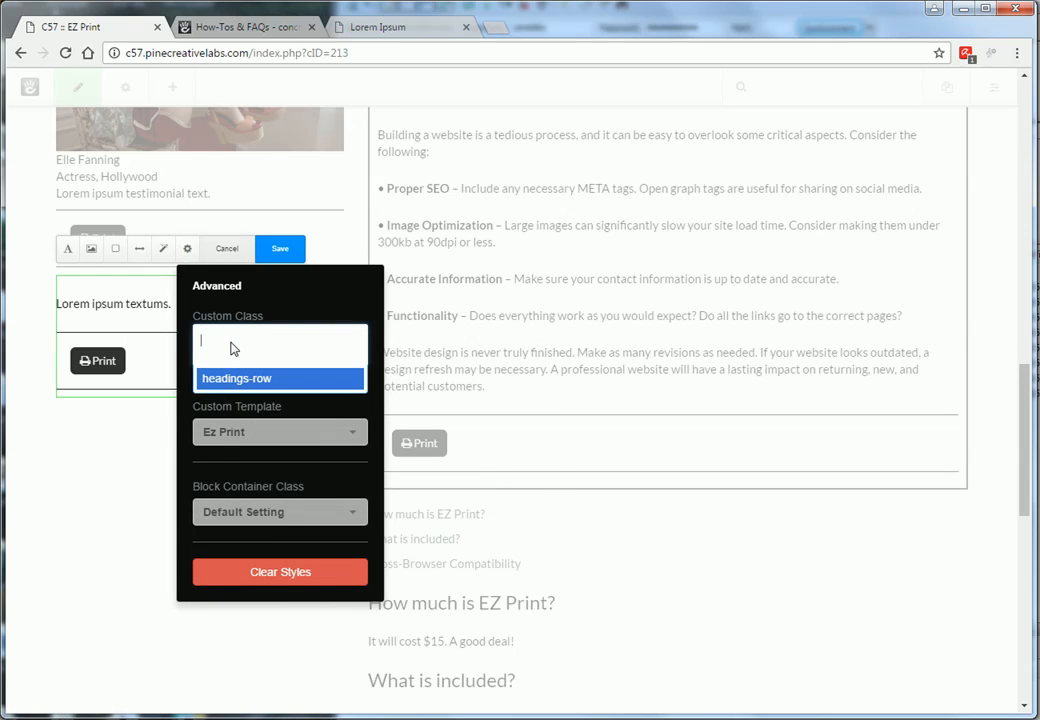
pyautogui.write('ezprint-noborder')
pyautogui.click(264, 378)
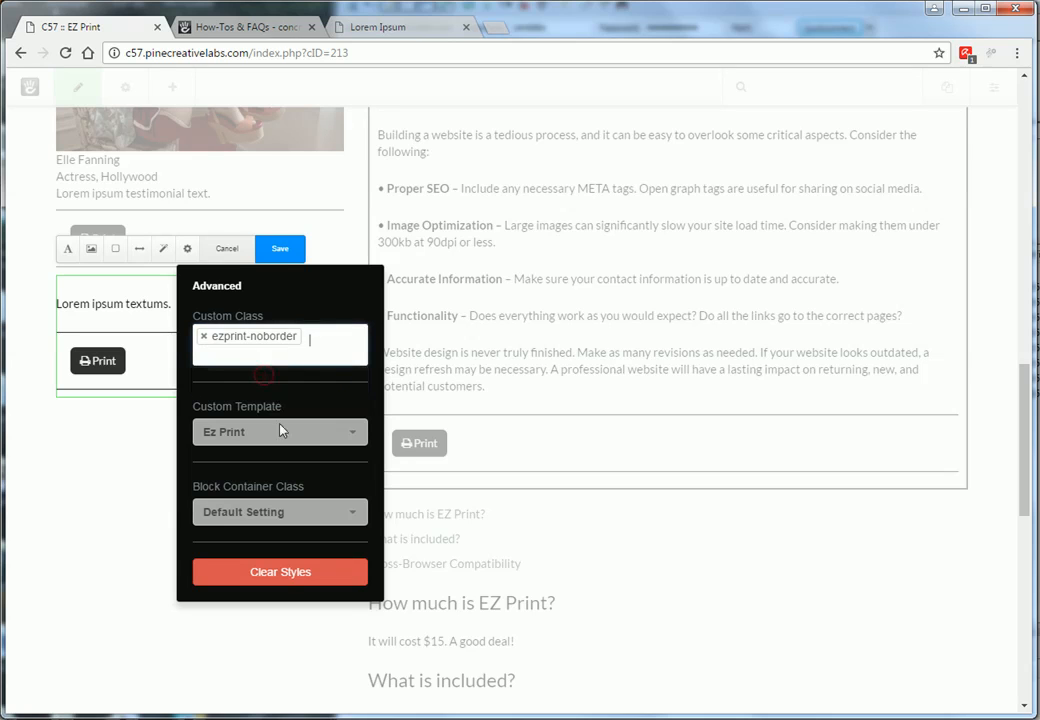
pyautogui.click(281, 255)
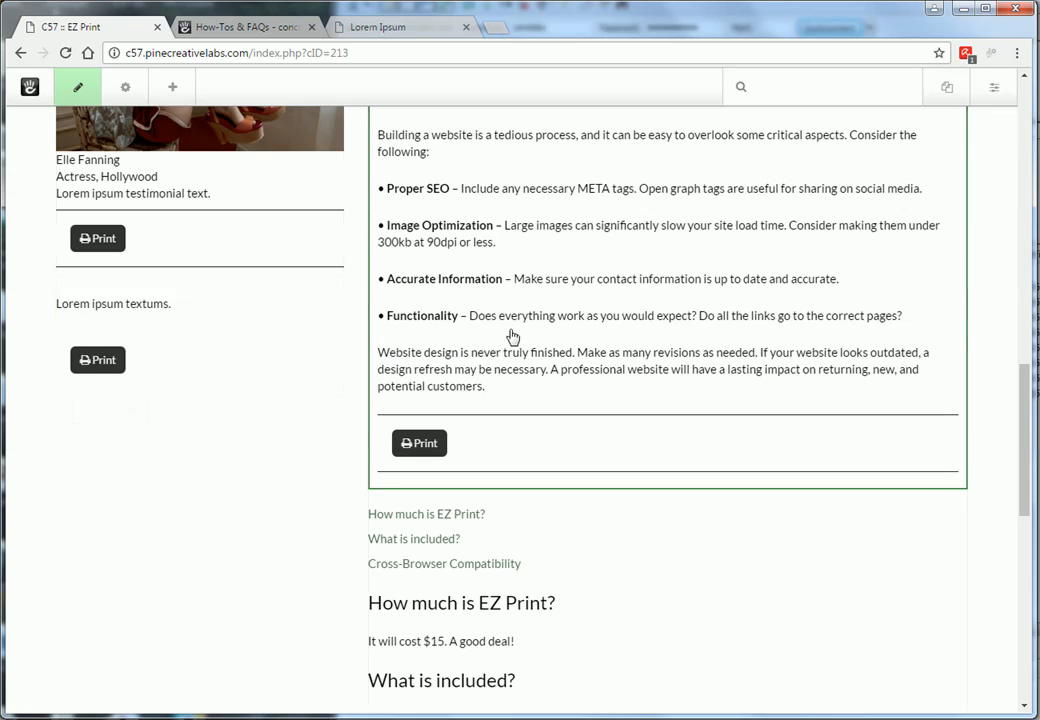
# Step: Delete the lorem ipsum content block and the testimonial block from the sidebar
pyautogui.scroll(3, 657, 362)
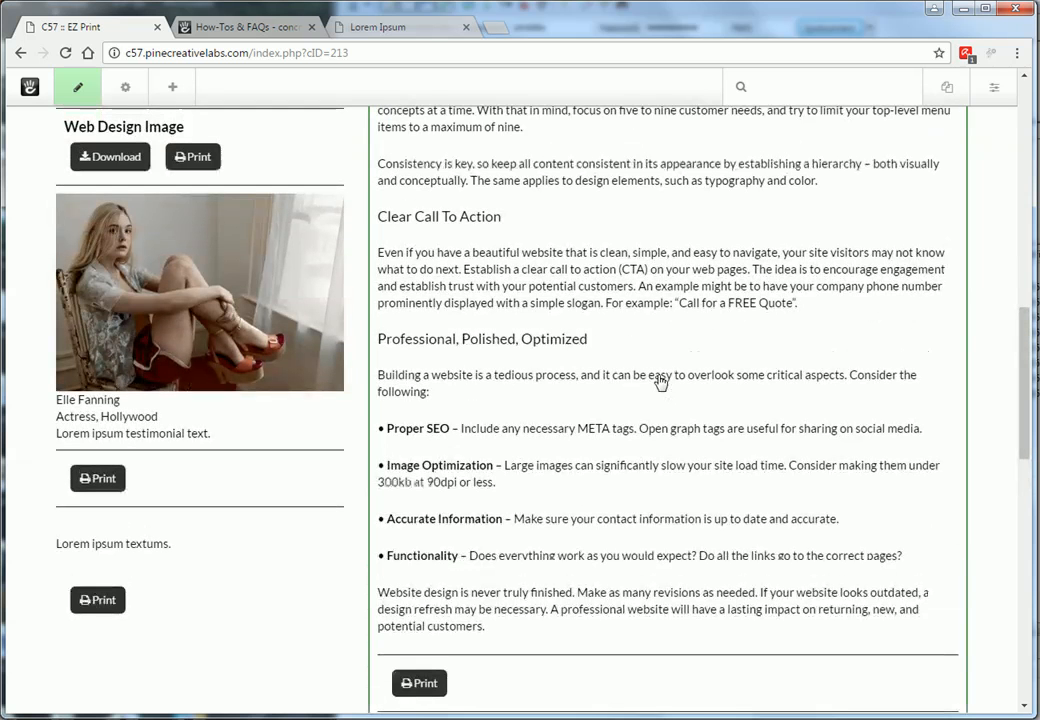
pyautogui.scroll(6, 727, 383)
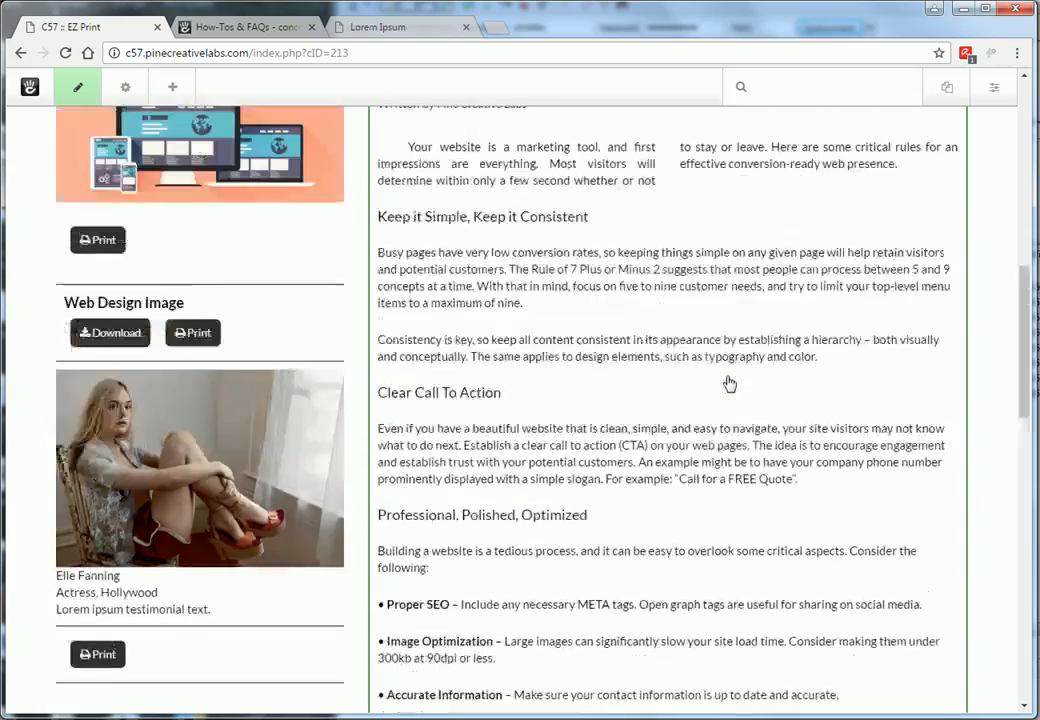
pyautogui.scroll(2, 727, 383)
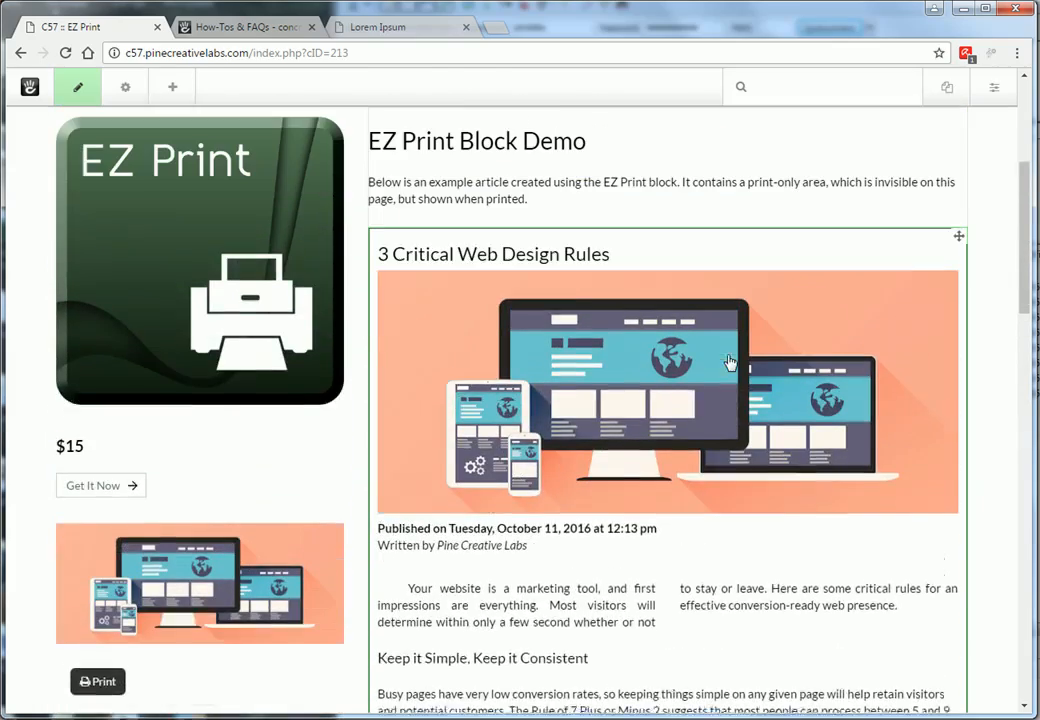
pyautogui.scroll(-6, 782, 470)
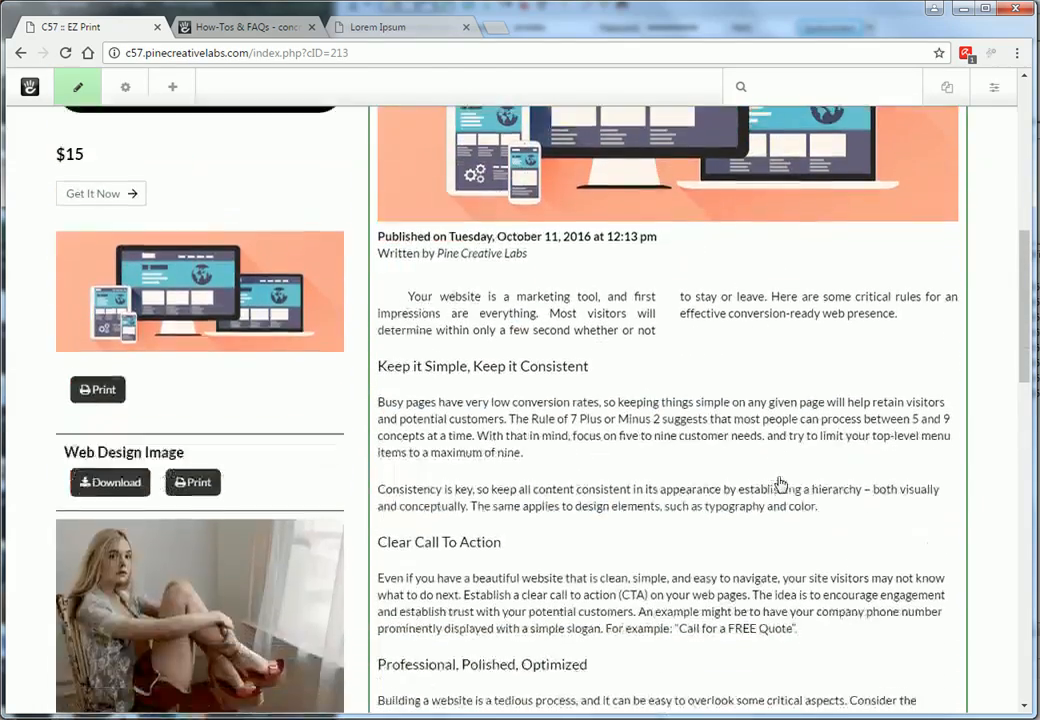
pyautogui.scroll(-4, 781, 486)
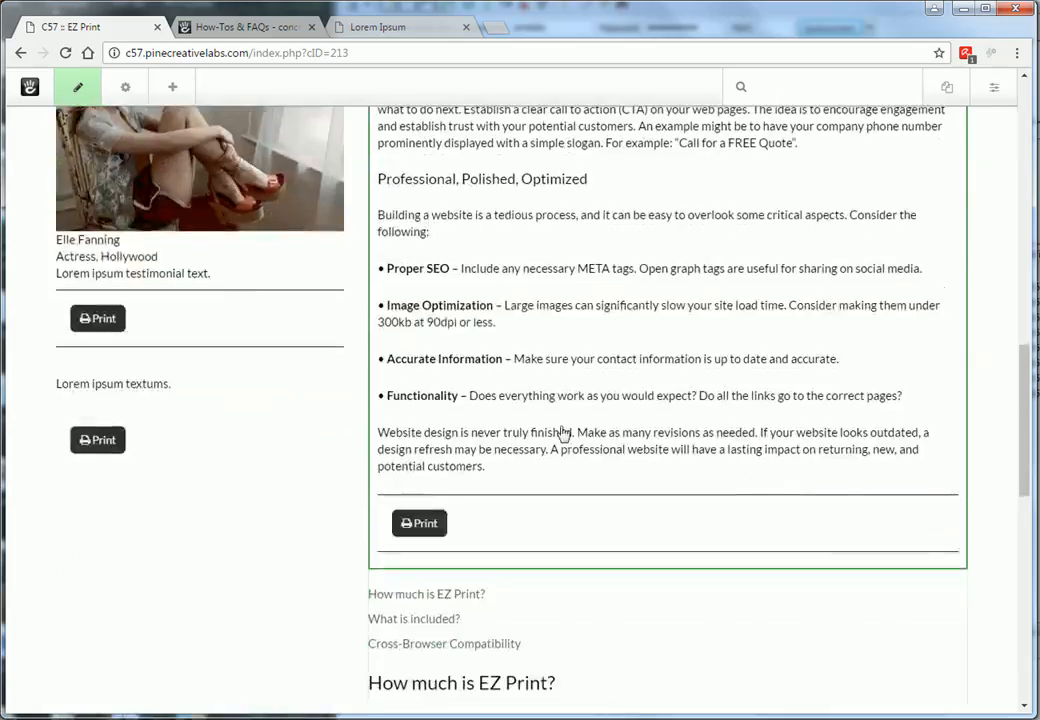
pyautogui.click(149, 413)
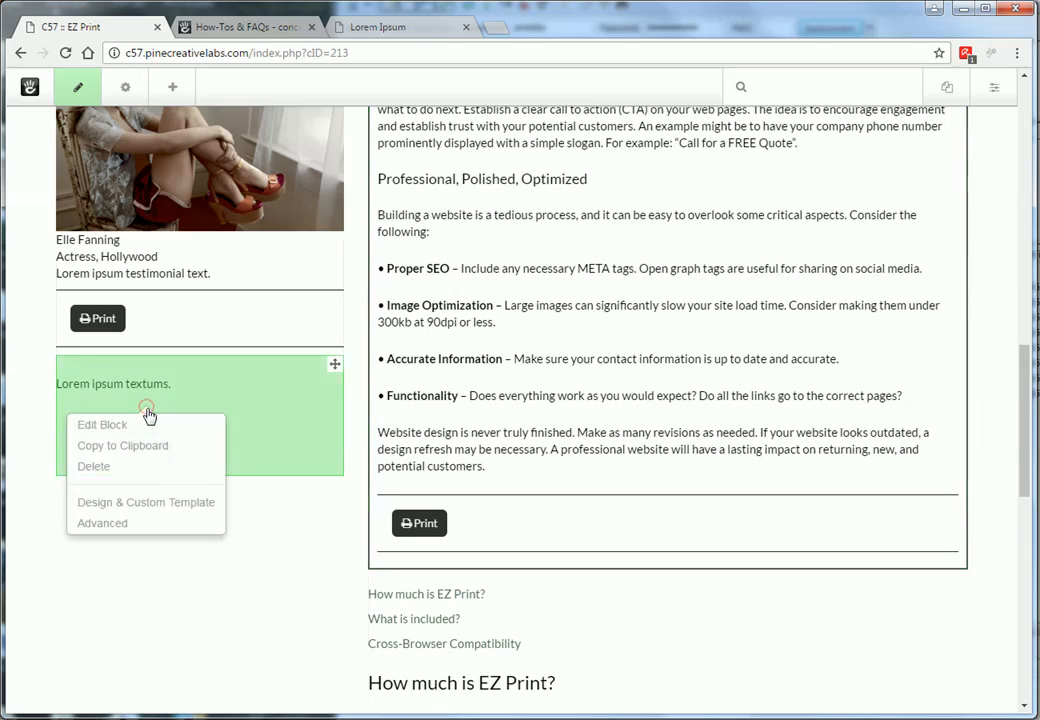
pyautogui.click(100, 466)
pyautogui.click(179, 320)
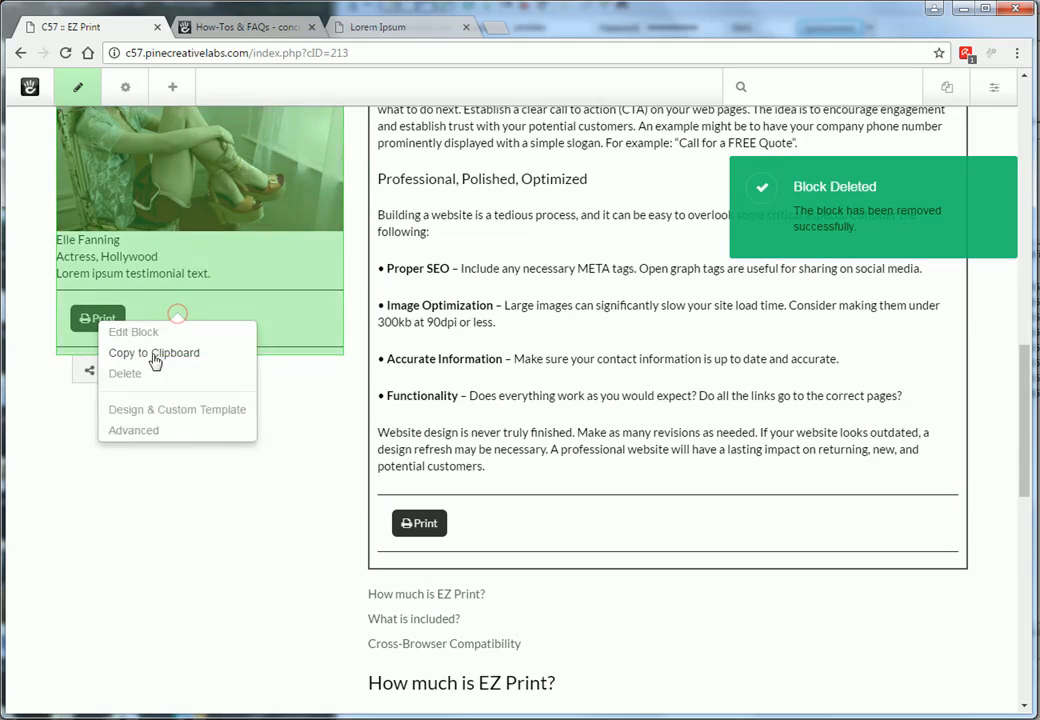
pyautogui.click(128, 371)
# Step: Go to the dashboard's Stacks page and create a new stack named "Printable Stack"
pyautogui.scroll(6, 469, 432)
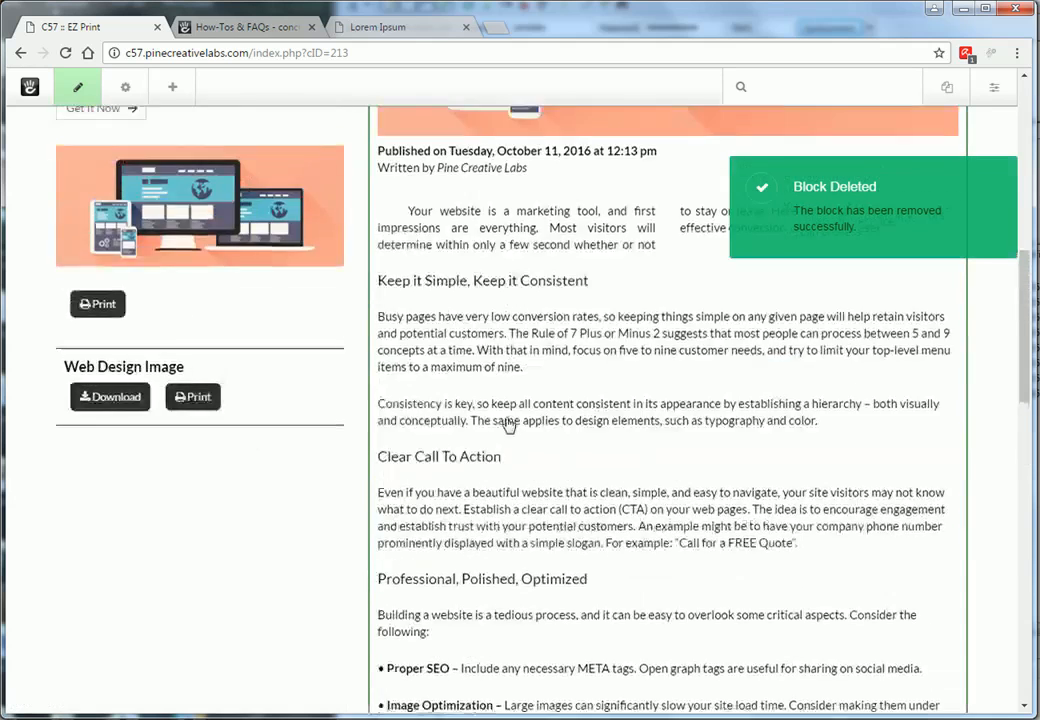
pyautogui.scroll(3, 629, 431)
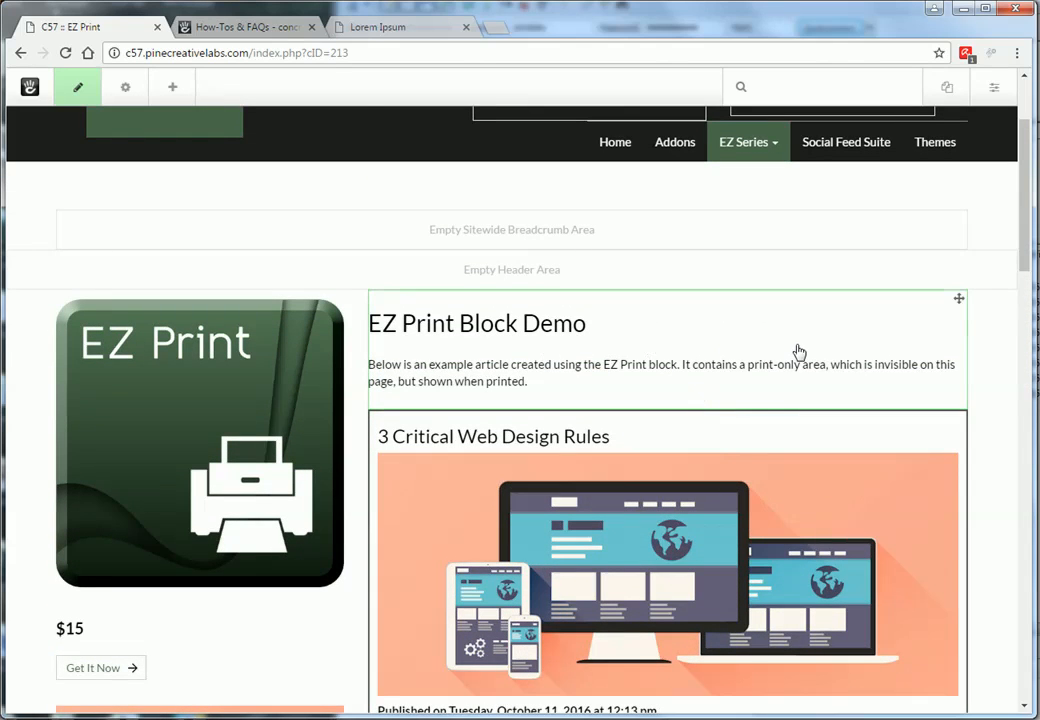
pyautogui.scroll(-5, 768, 353)
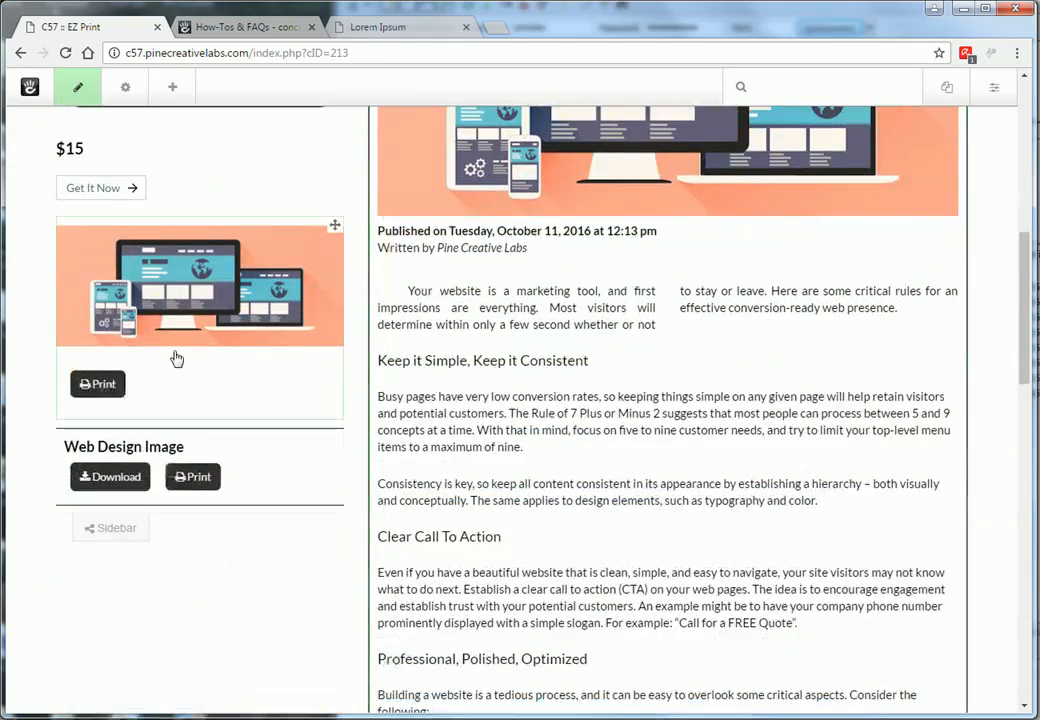
pyautogui.scroll(2, 688, 345)
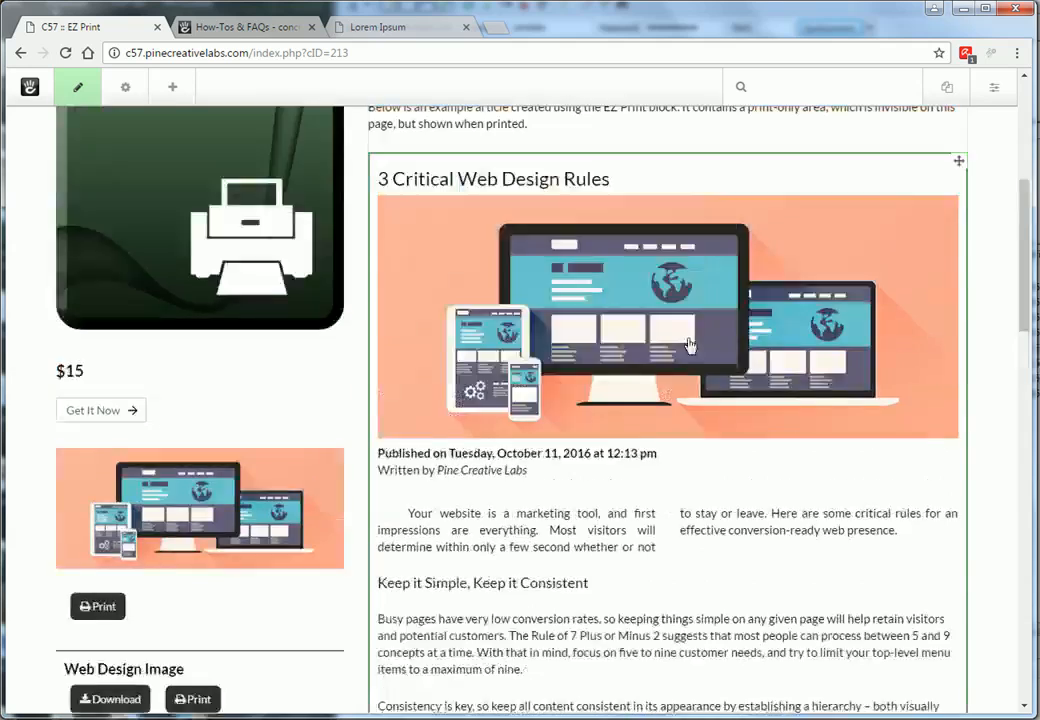
pyautogui.scroll(4, 688, 345)
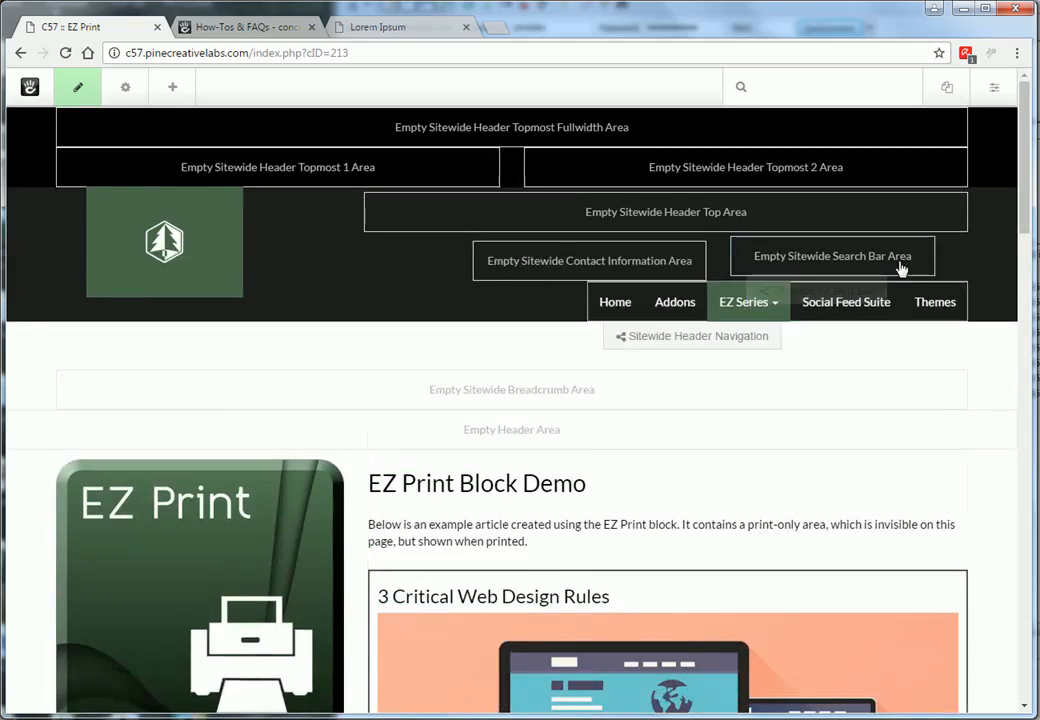
pyautogui.click(995, 90)
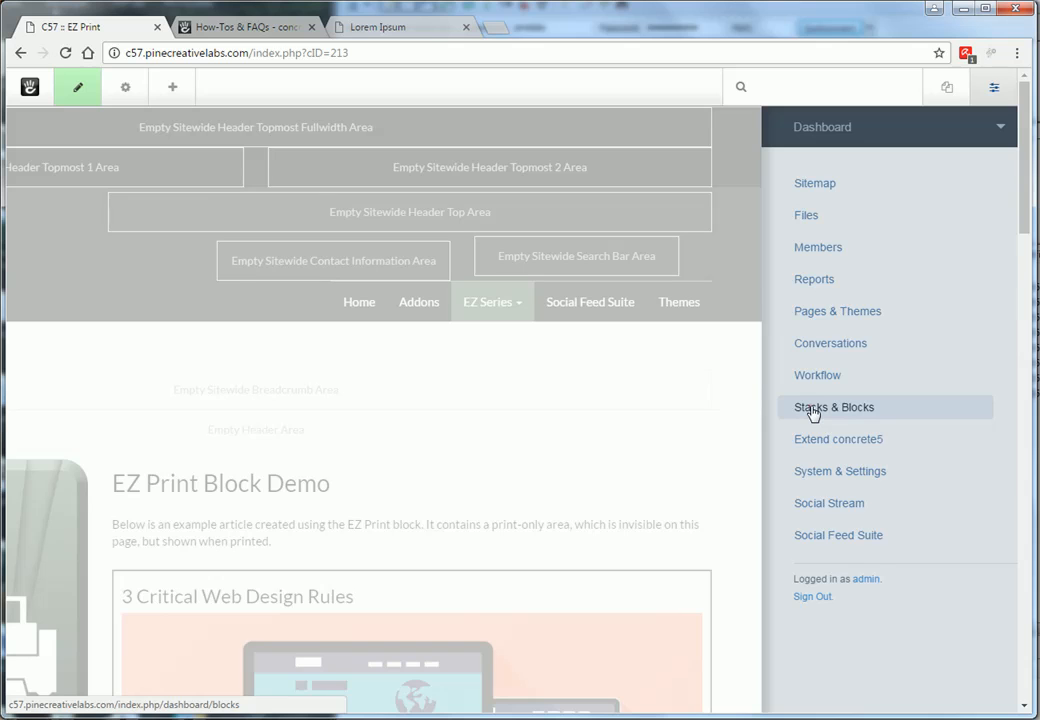
pyautogui.click(812, 409)
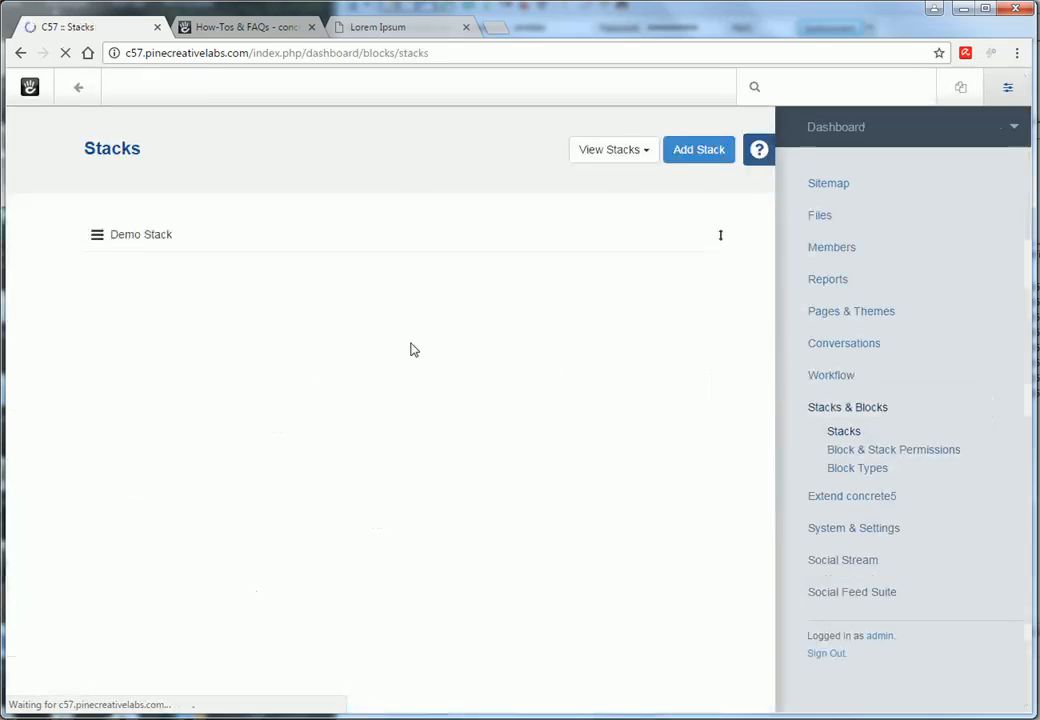
pyautogui.click(692, 153)
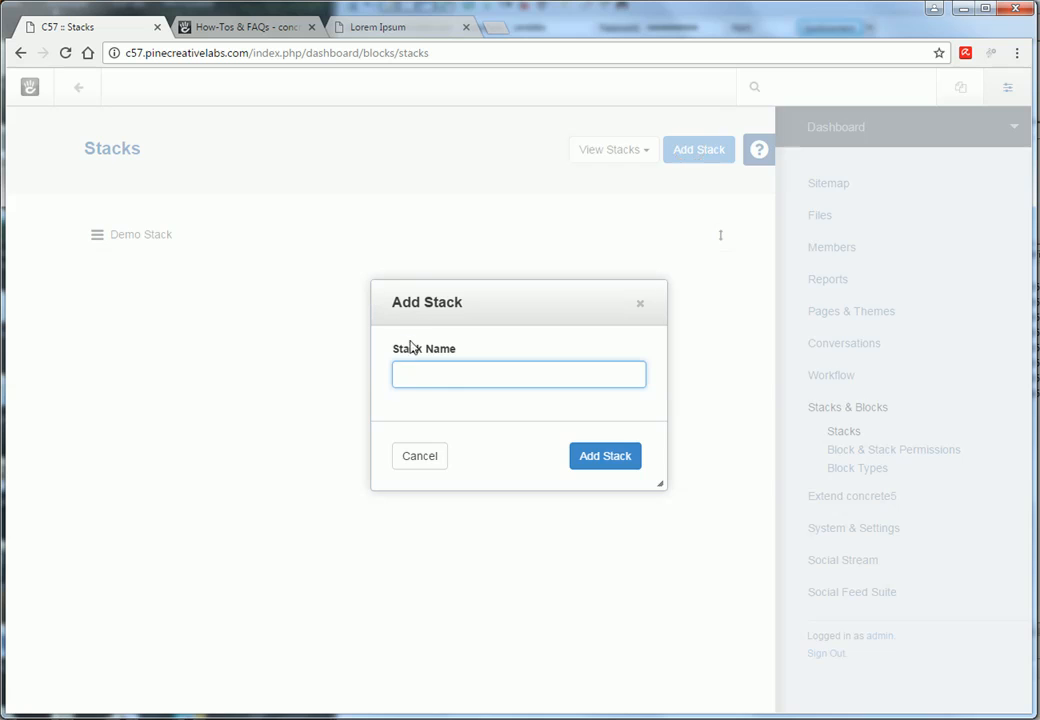
pyautogui.click(409, 371)
pyautogui.write('Fe')
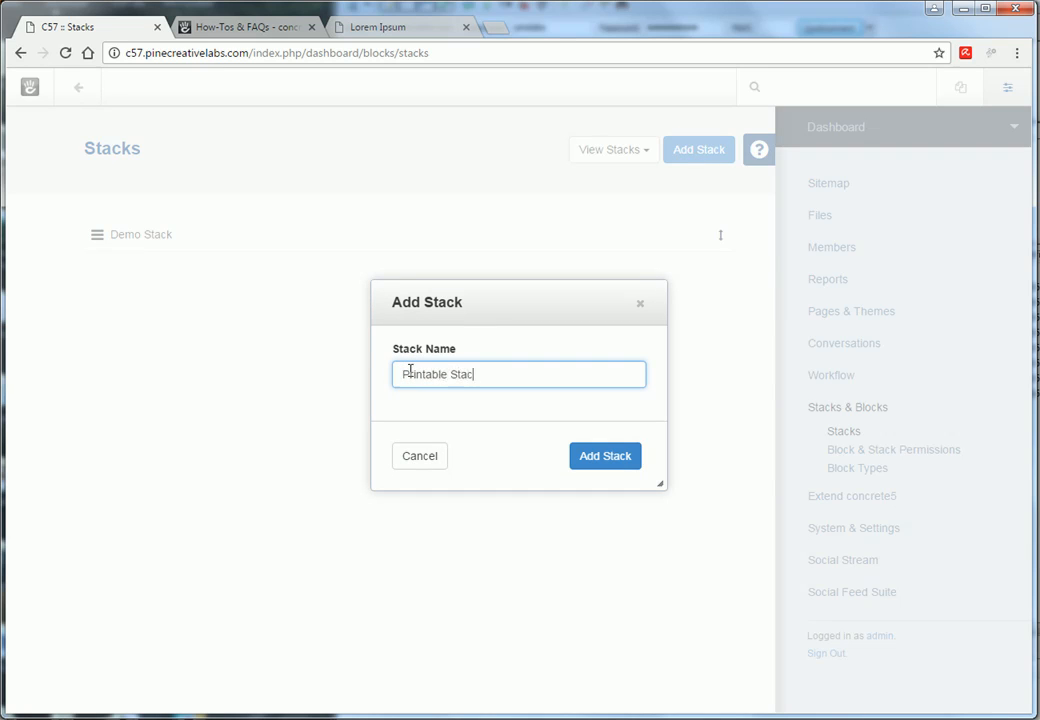
pyautogui.click(613, 466)
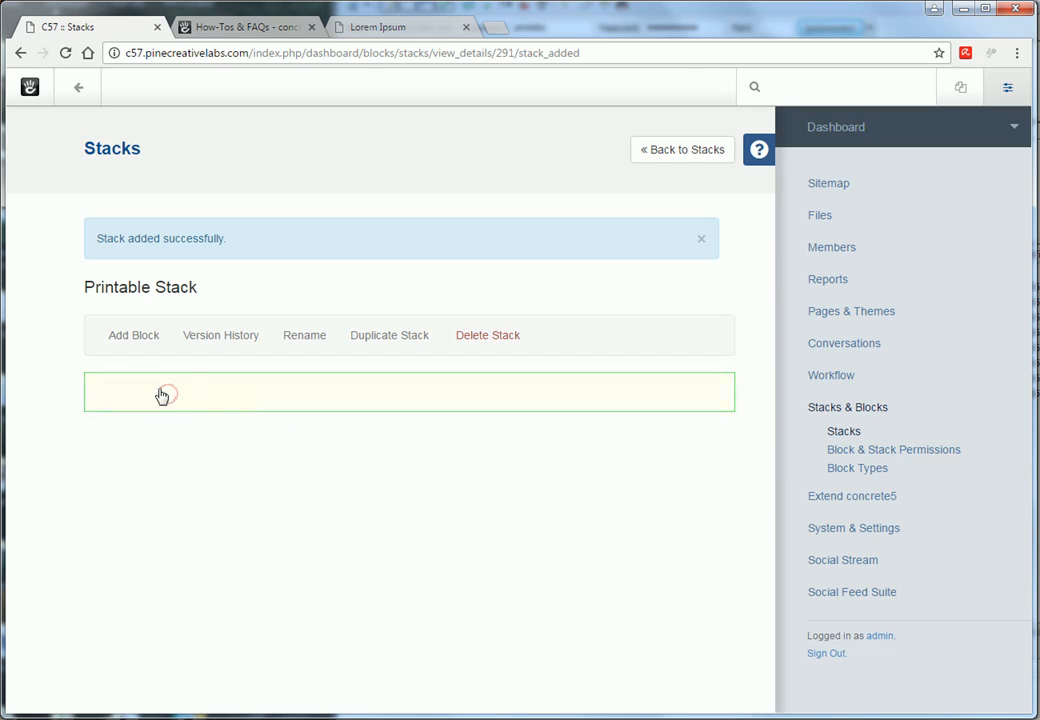
# Step: Add a Content block reading "Our First Block" to the Printable Stack and save it
pyautogui.click(143, 343)
pyautogui.click(129, 370)
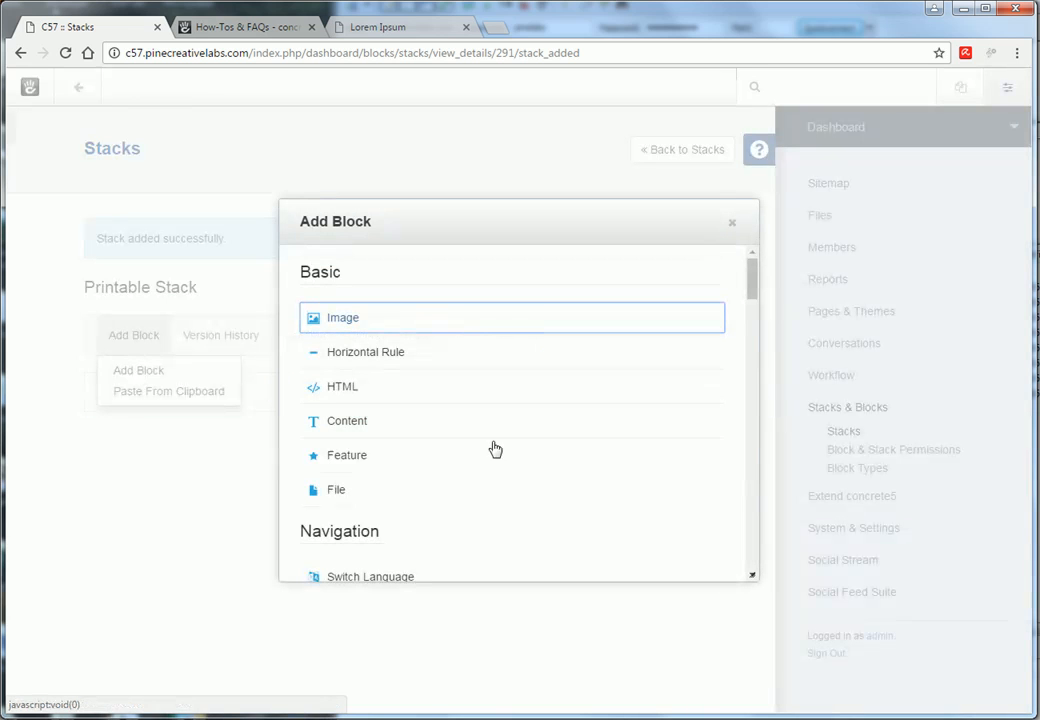
pyautogui.scroll(-1, 499, 462)
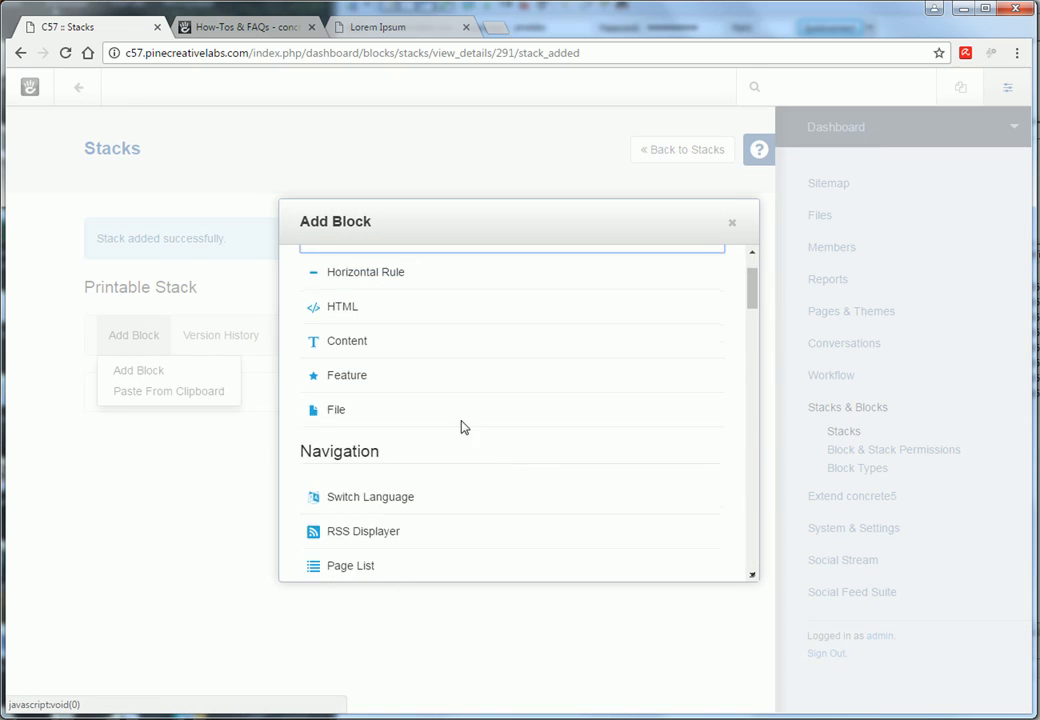
pyautogui.click(338, 344)
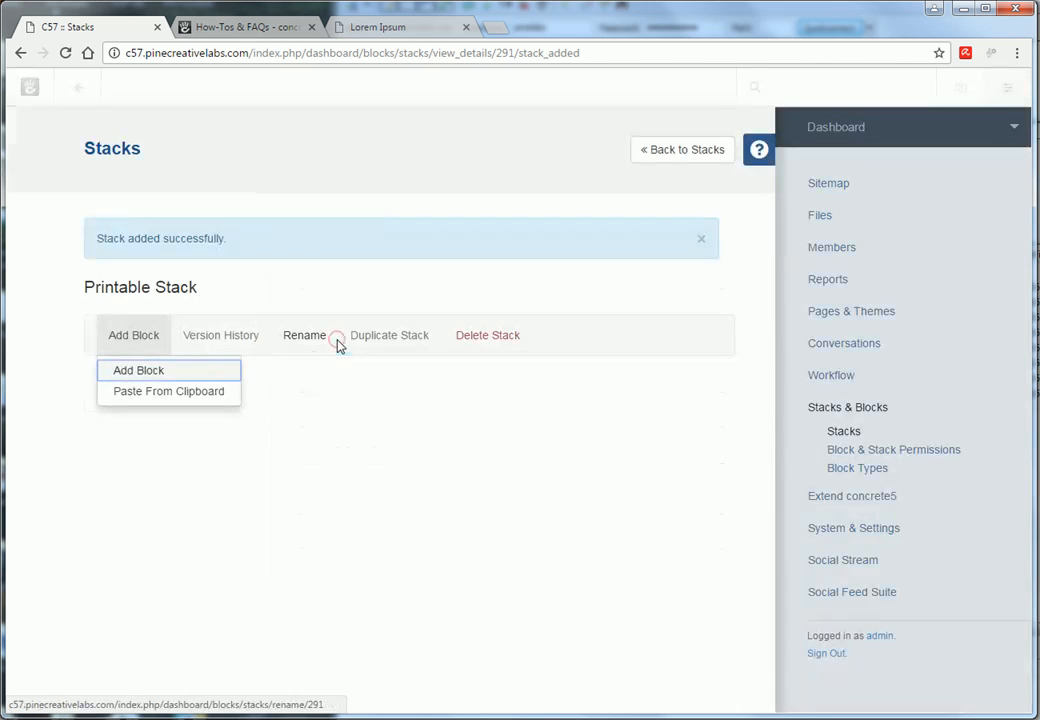
pyautogui.click(225, 467)
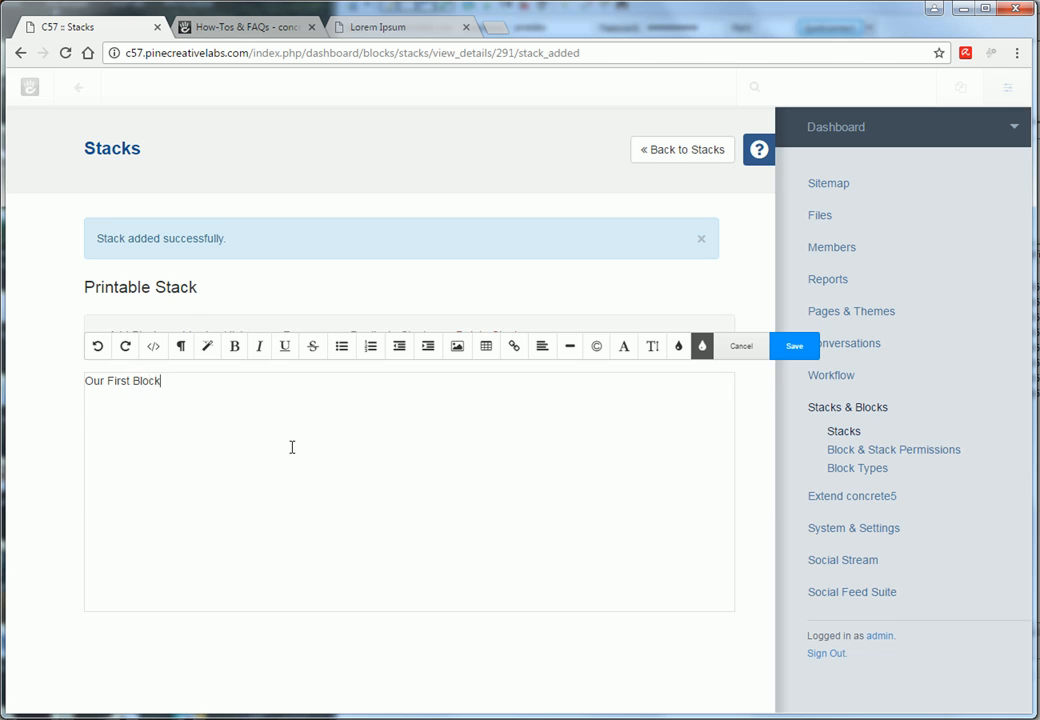
pyautogui.click(796, 348)
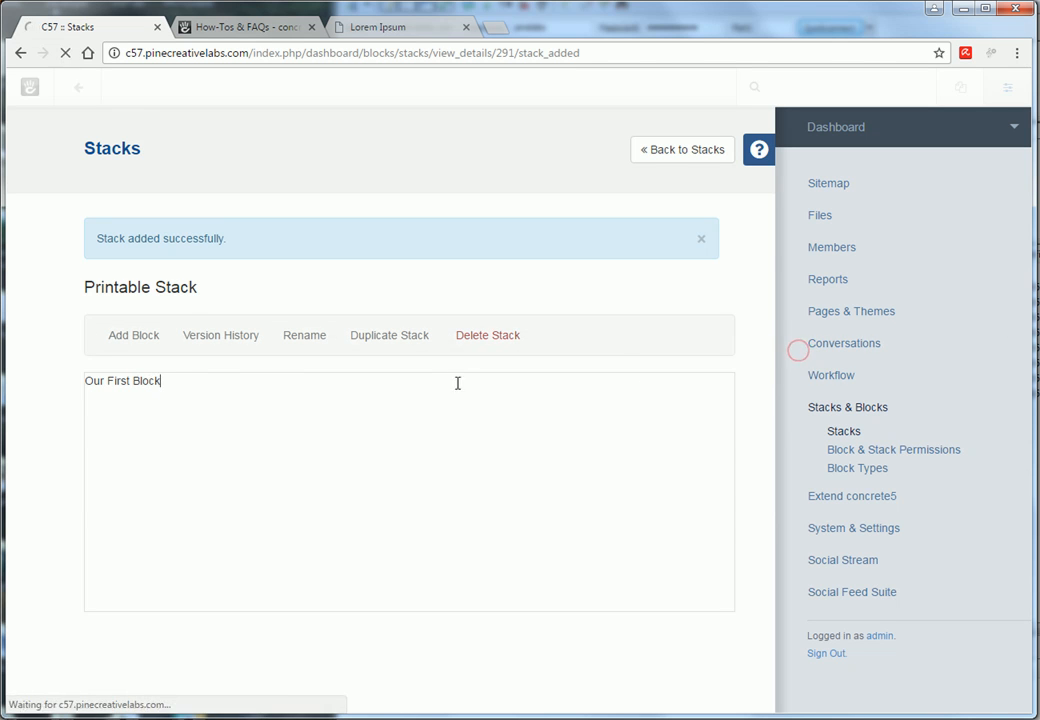
# Step: Add a Page Title block with the title "Printable Stack" in H1 style and move it above the "Our First Block" text
pyautogui.click(131, 340)
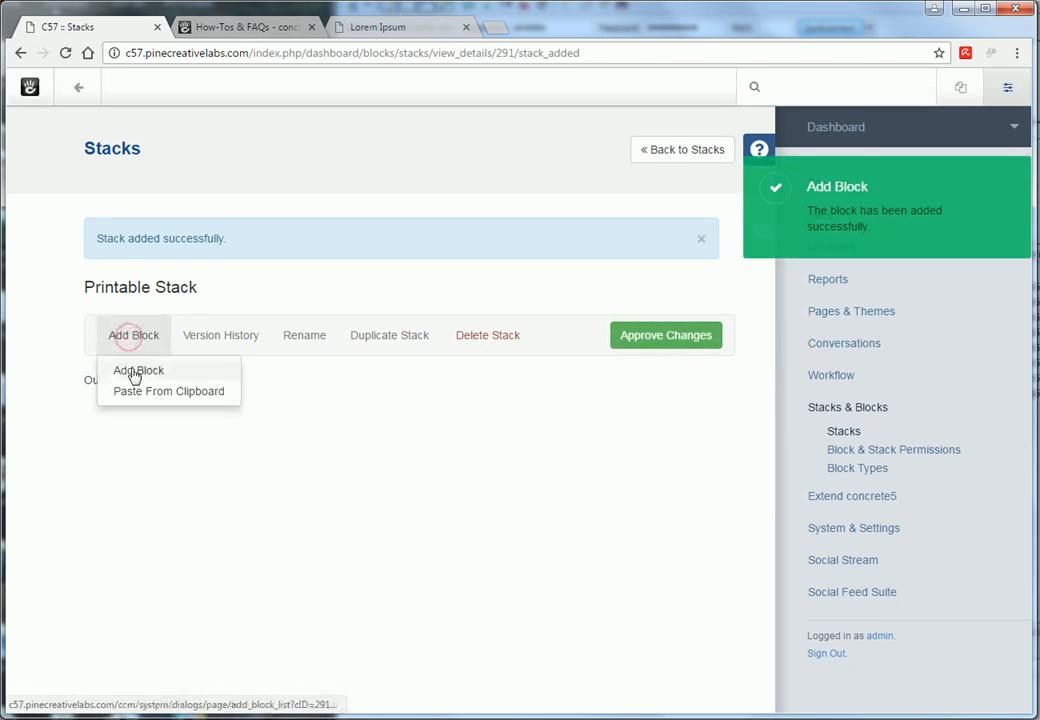
pyautogui.click(135, 372)
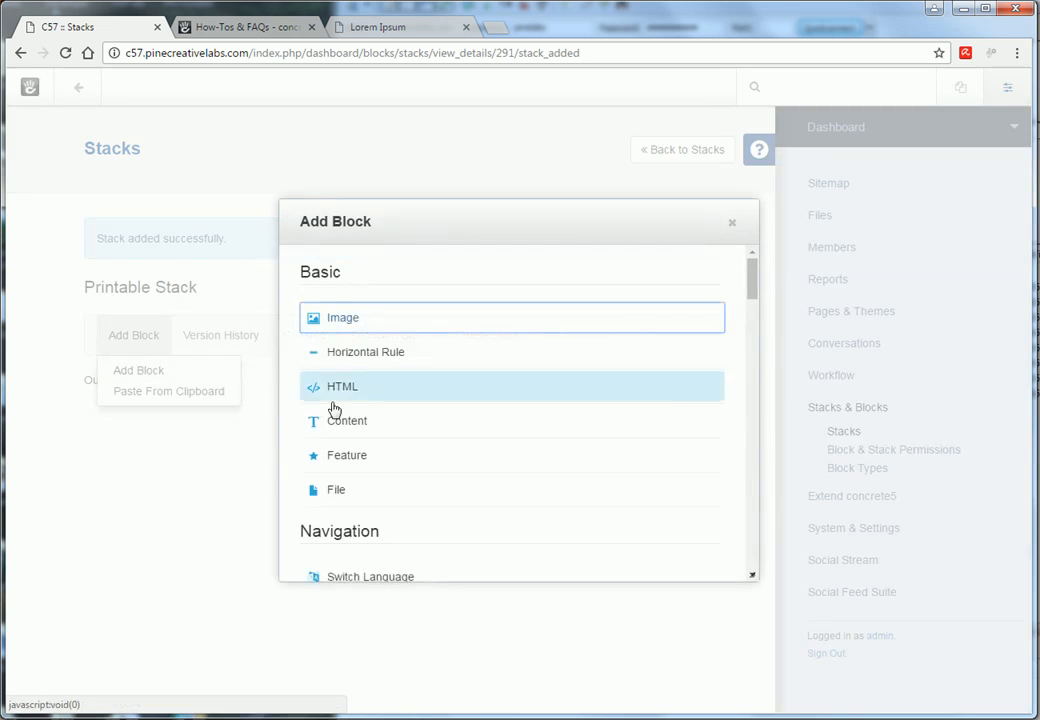
pyautogui.scroll(-4, 357, 461)
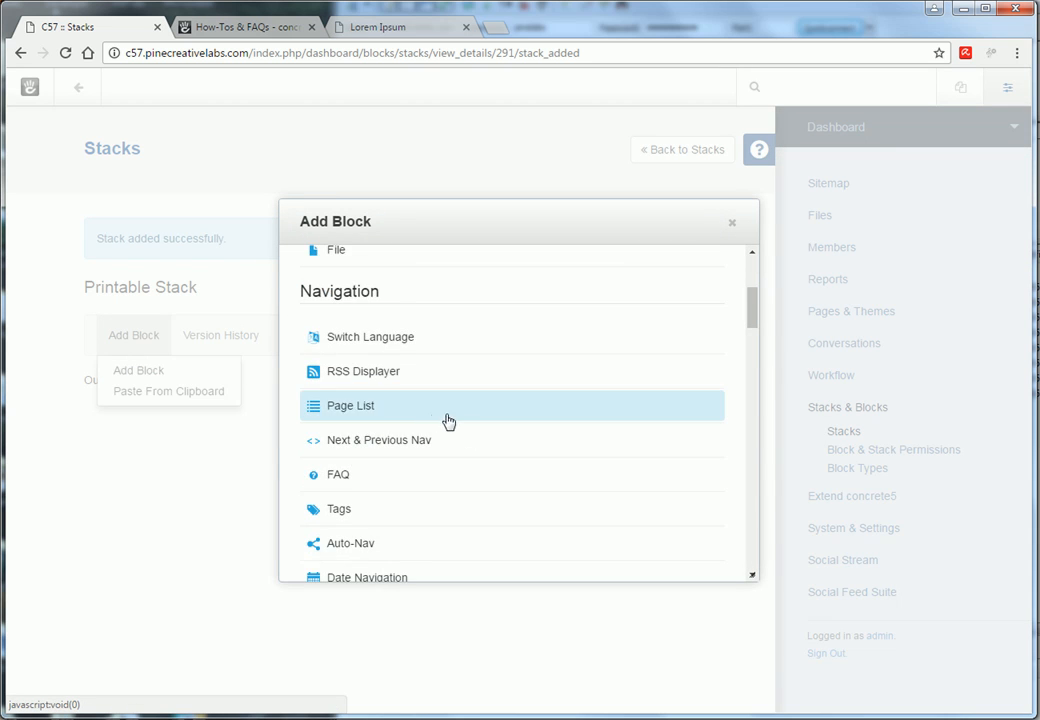
pyautogui.scroll(-3, 483, 457)
pyautogui.scroll(-2, 483, 457)
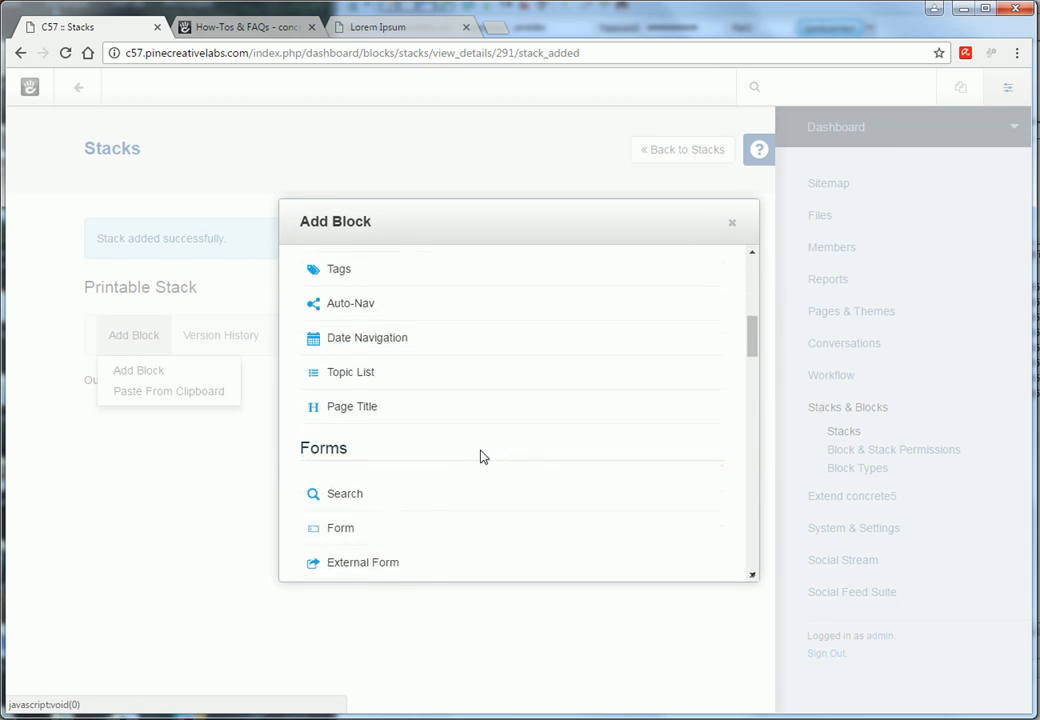
pyautogui.scroll(-2, 475, 450)
pyautogui.click(355, 265)
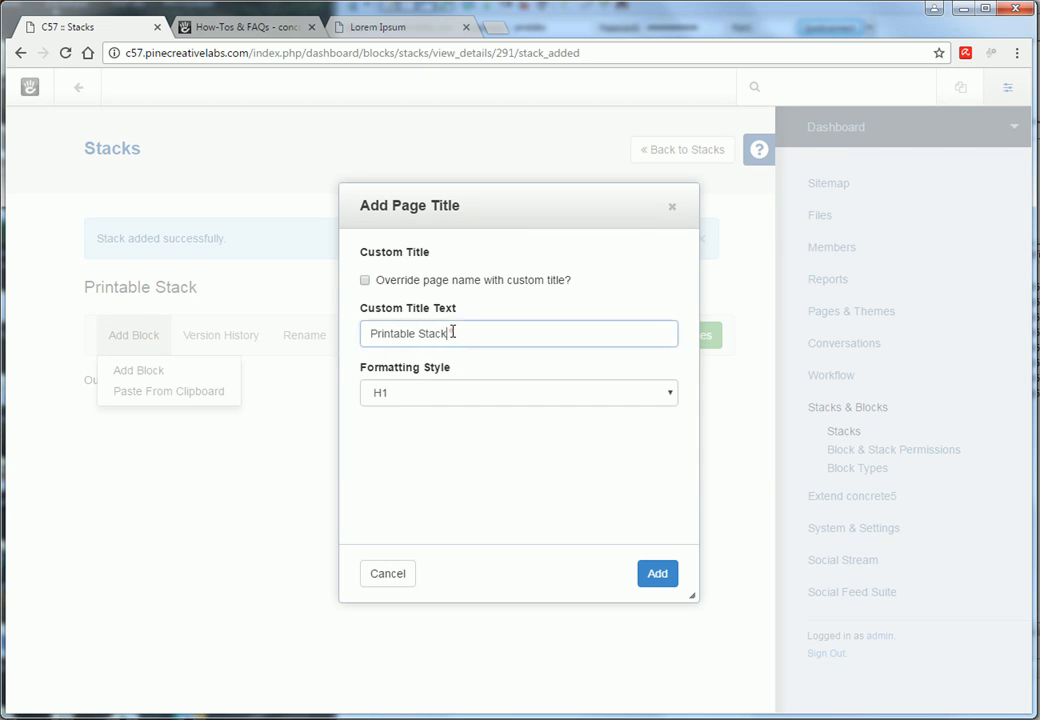
pyautogui.click(452, 332)
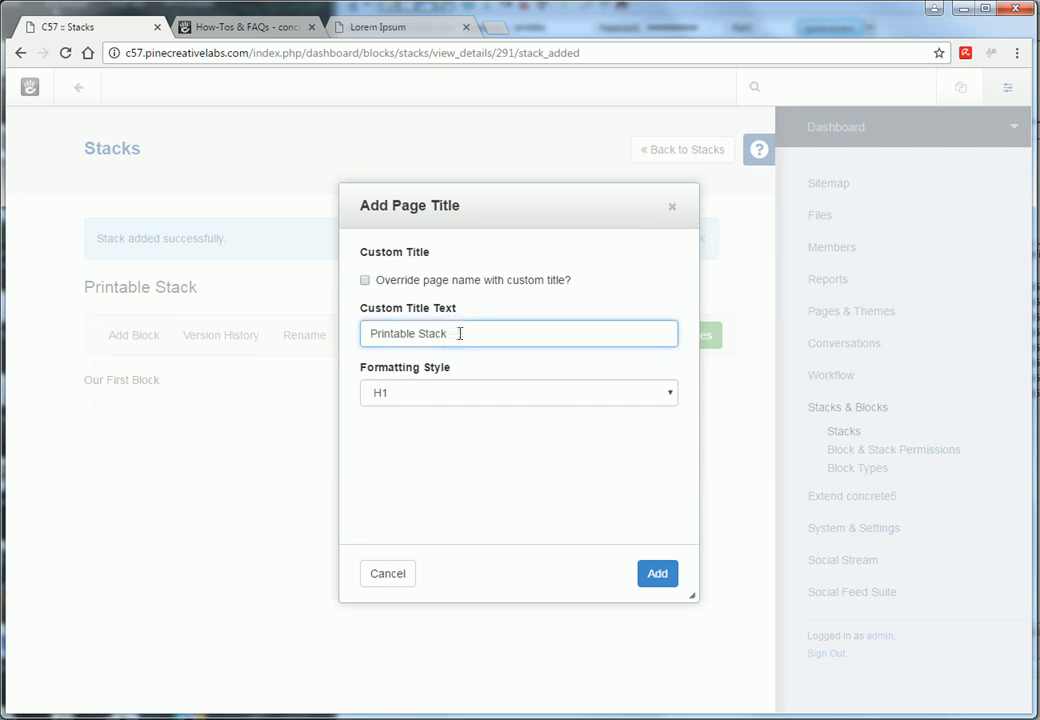
pyautogui.click(657, 573)
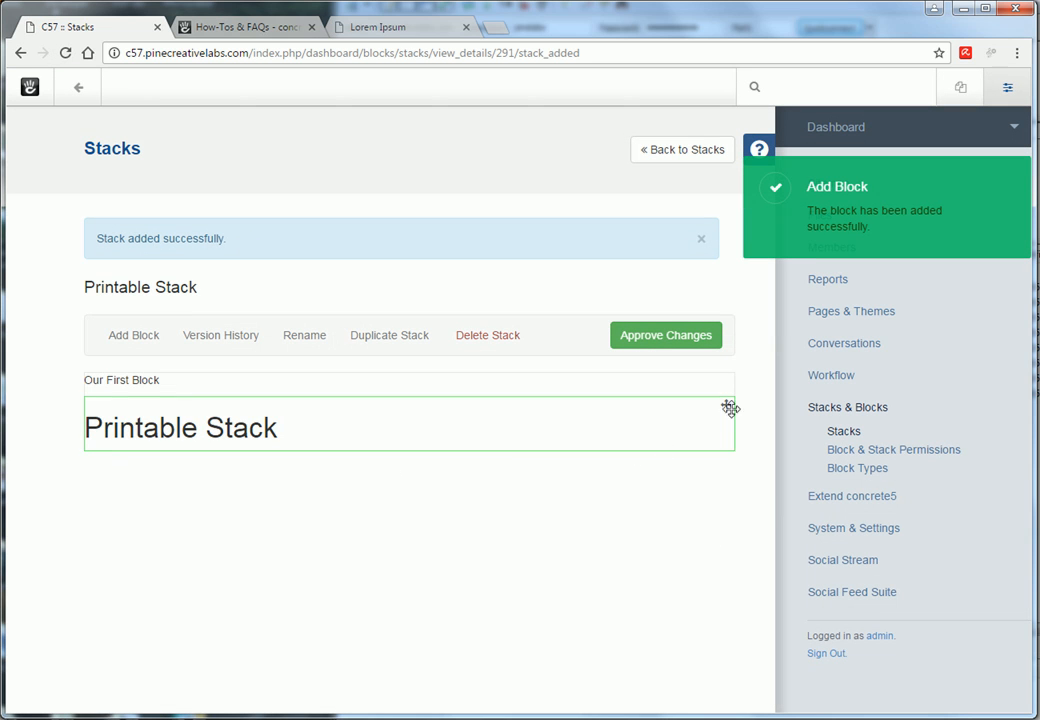
pyautogui.moveTo(727, 406); pyautogui.dragTo(378, 371)
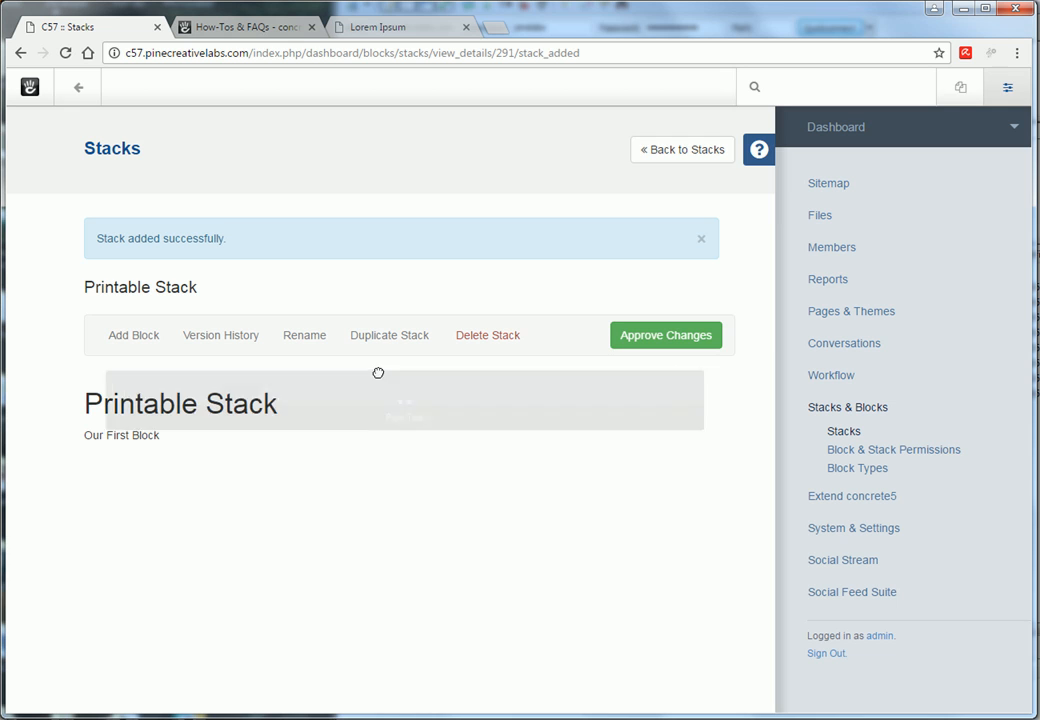
# Step: Add an Image block to the stack using web-design.jpeg from the File Manager
pyautogui.click(133, 342)
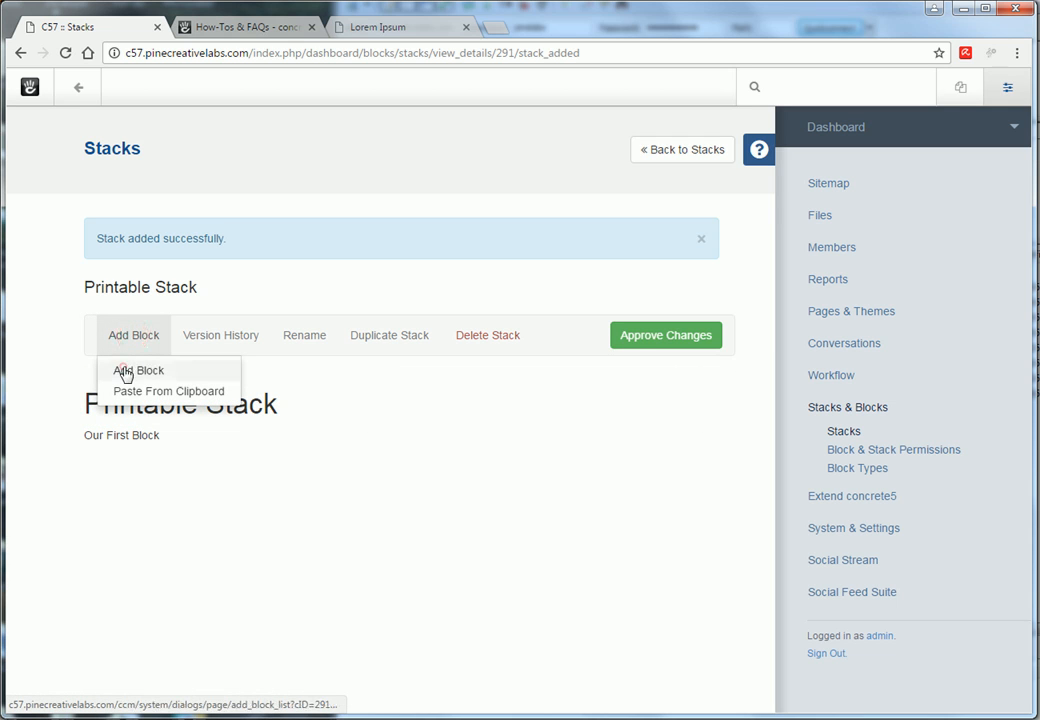
pyautogui.click(125, 371)
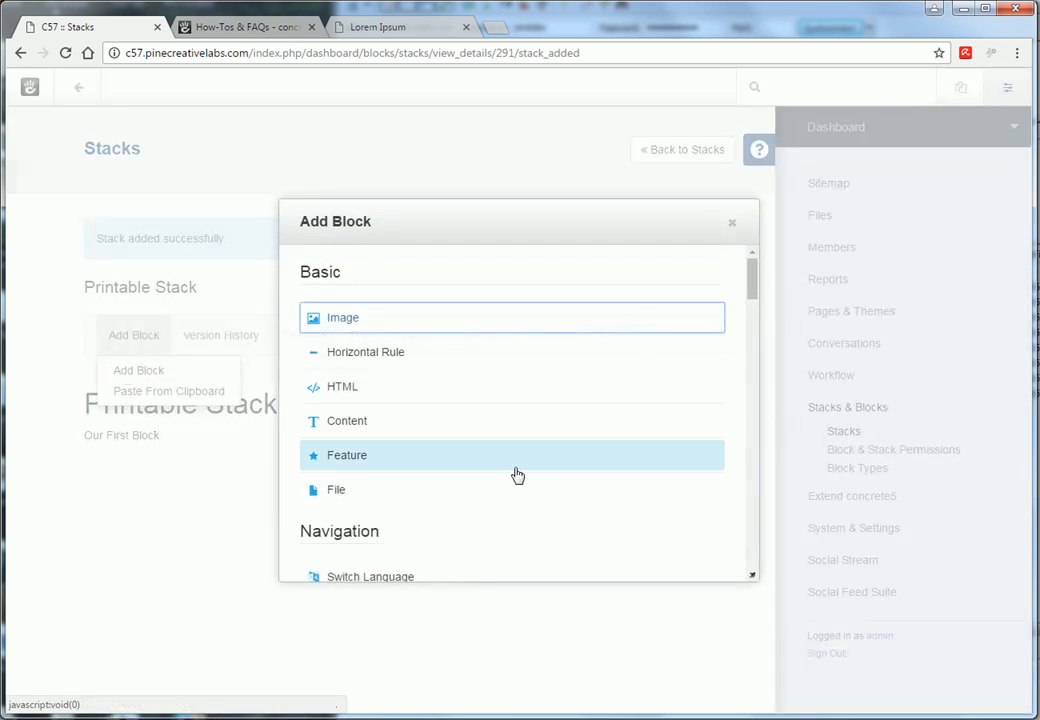
pyautogui.click(337, 316)
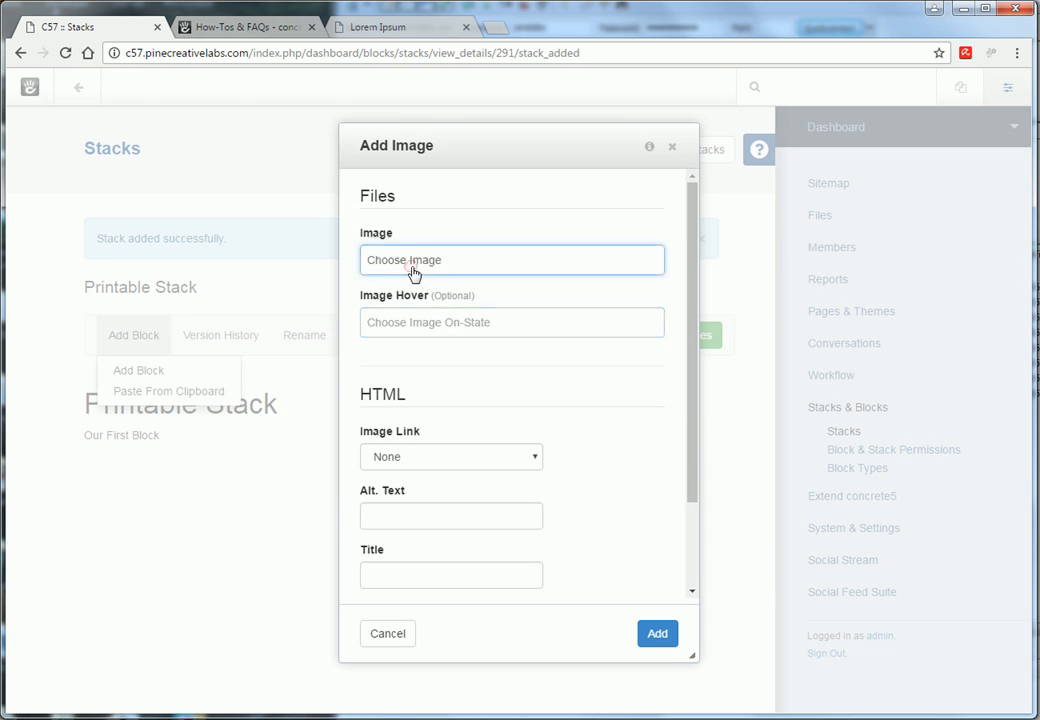
pyautogui.click(413, 271)
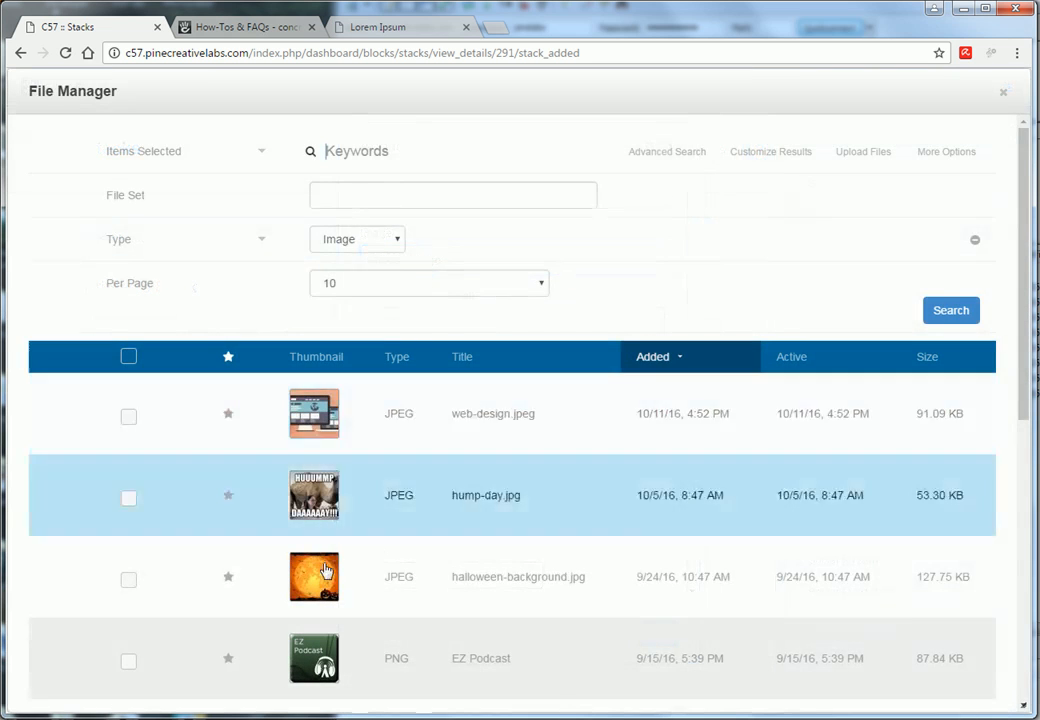
pyautogui.click(315, 424)
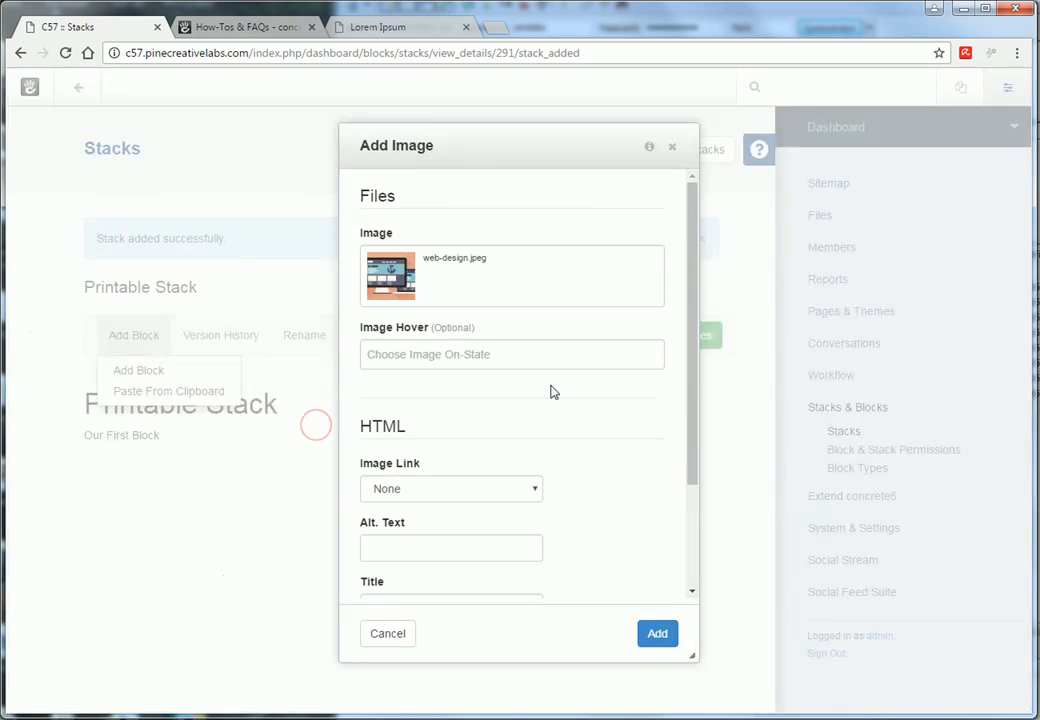
pyautogui.click(660, 634)
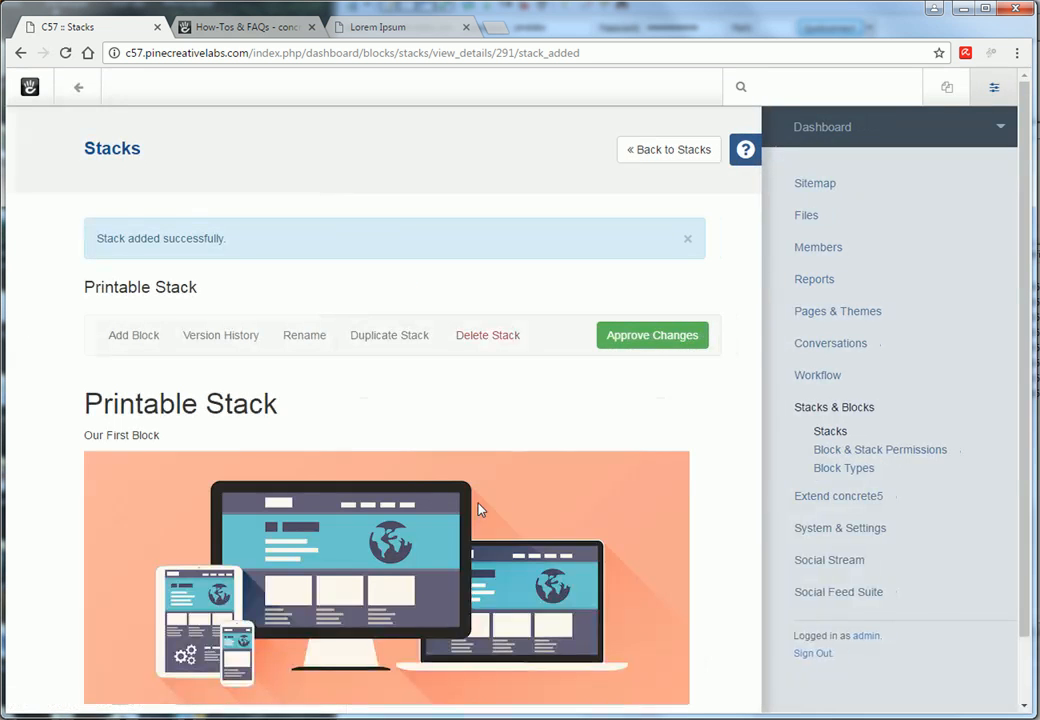
# Step: Add an HTML block containing the text "START PRINT AREA" to the stack
pyautogui.scroll(-2, 480, 459)
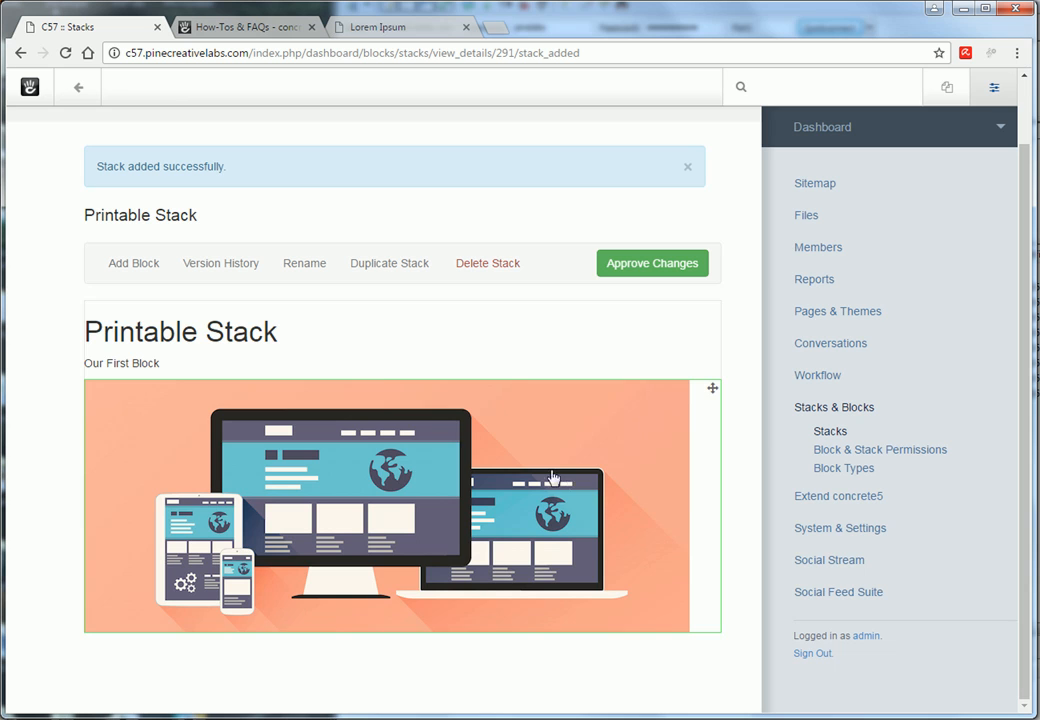
pyautogui.click(135, 264)
pyautogui.click(127, 299)
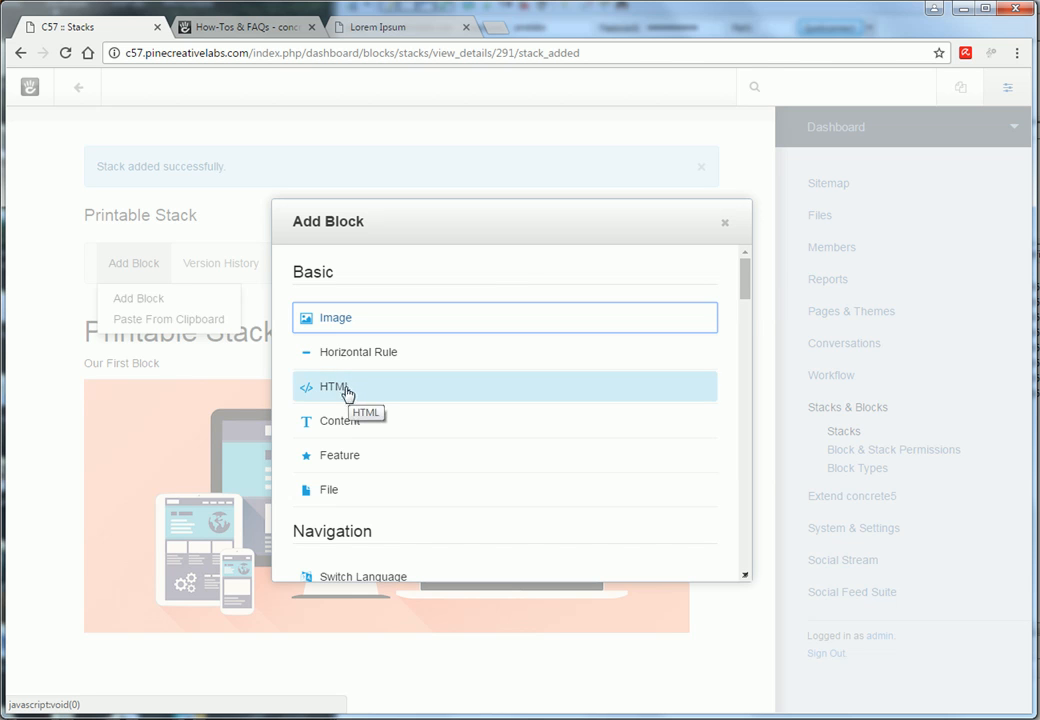
pyautogui.click(338, 390)
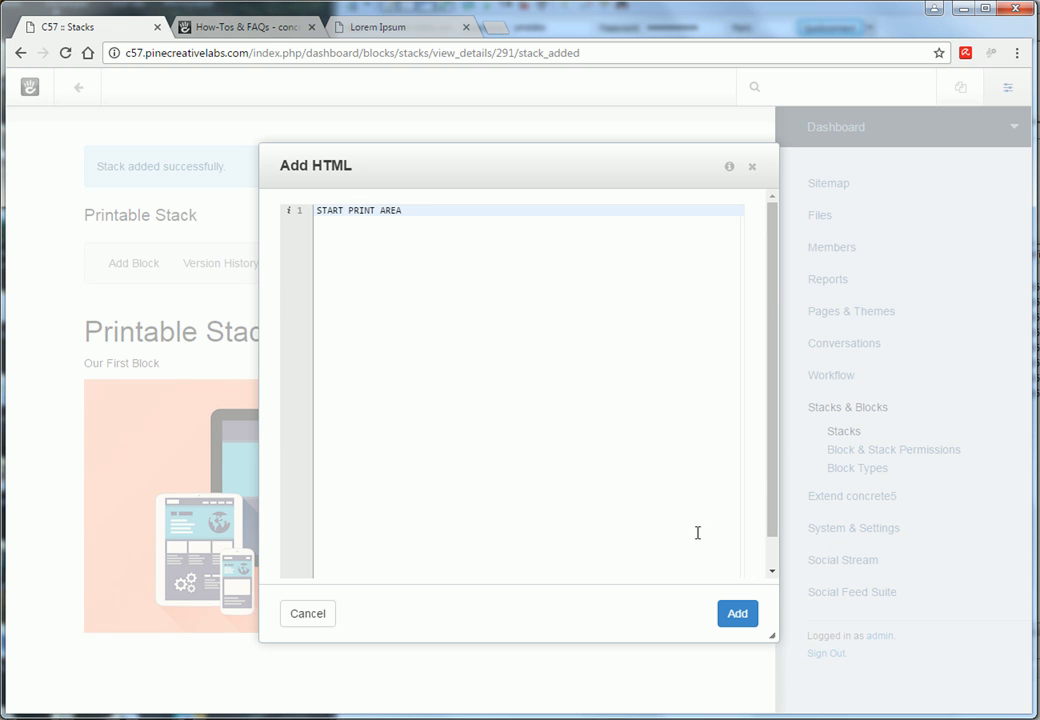
pyautogui.click(738, 614)
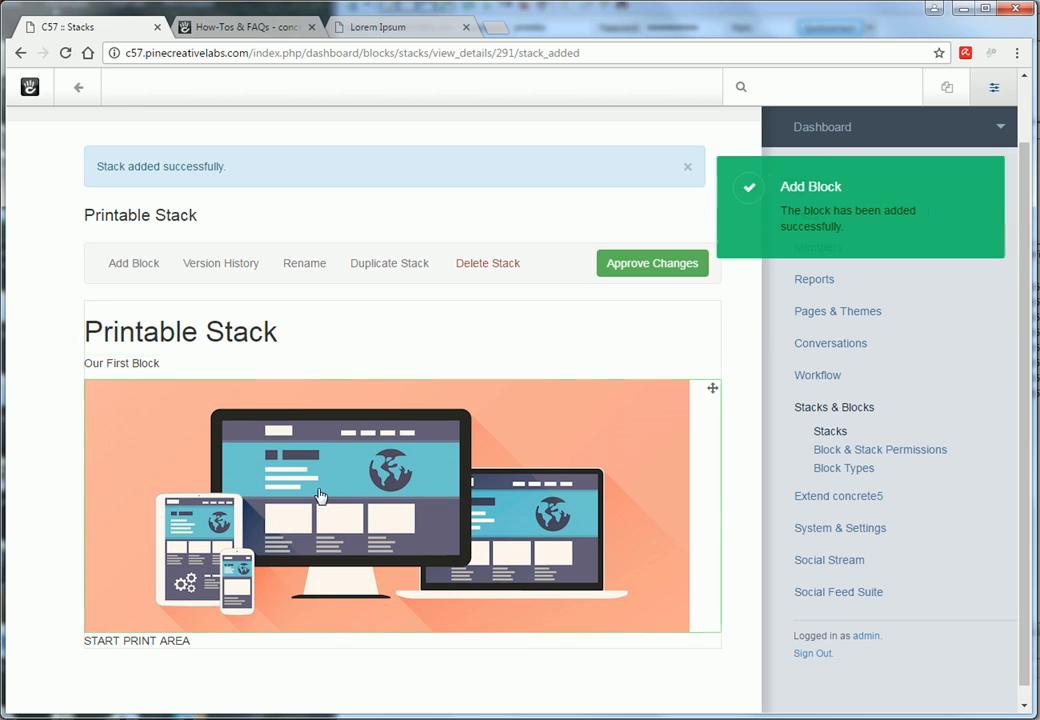
# Step: Apply the Ezprint Area Open custom template to the START PRINT AREA block and save the design
pyautogui.scroll(-1, 300, 520)
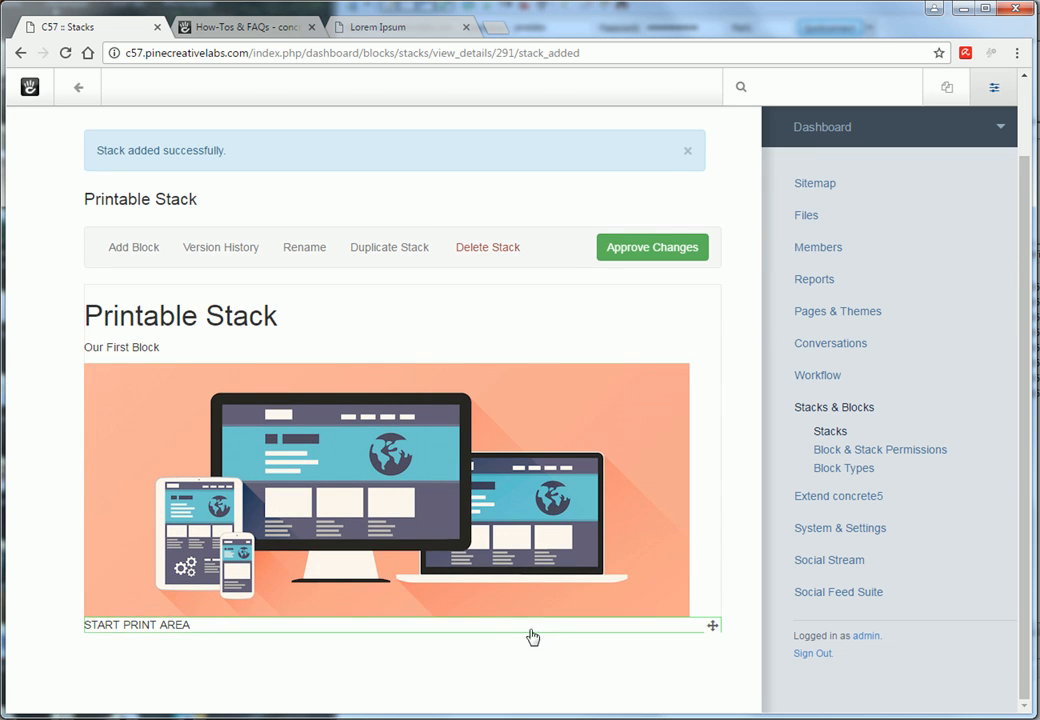
pyautogui.click(488, 635)
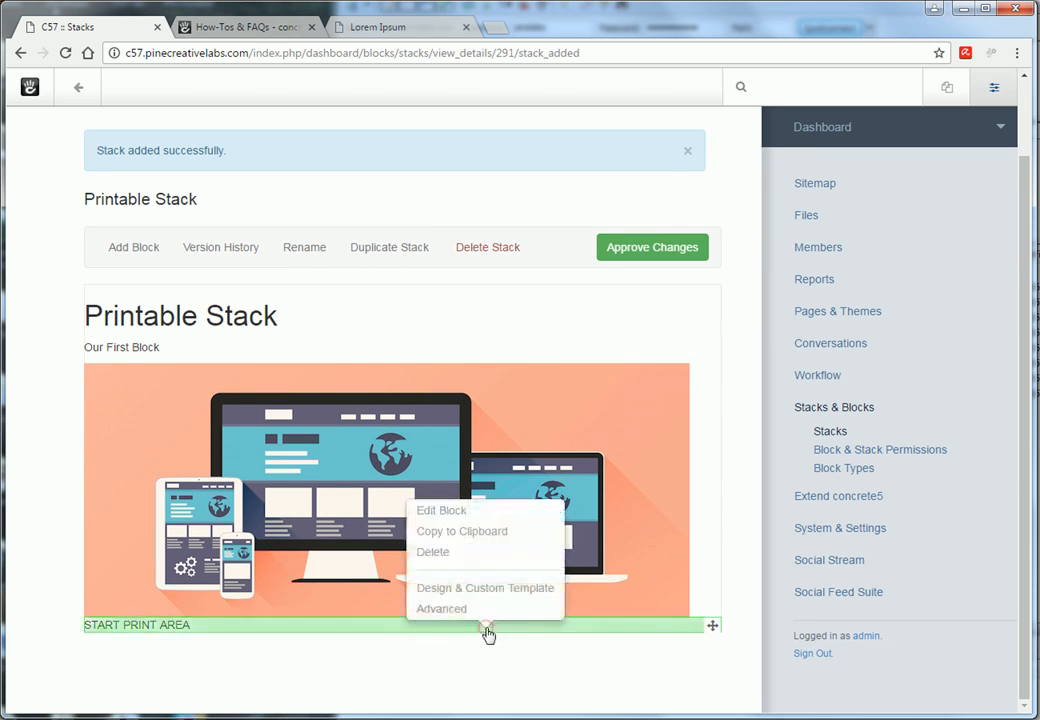
pyautogui.click(469, 589)
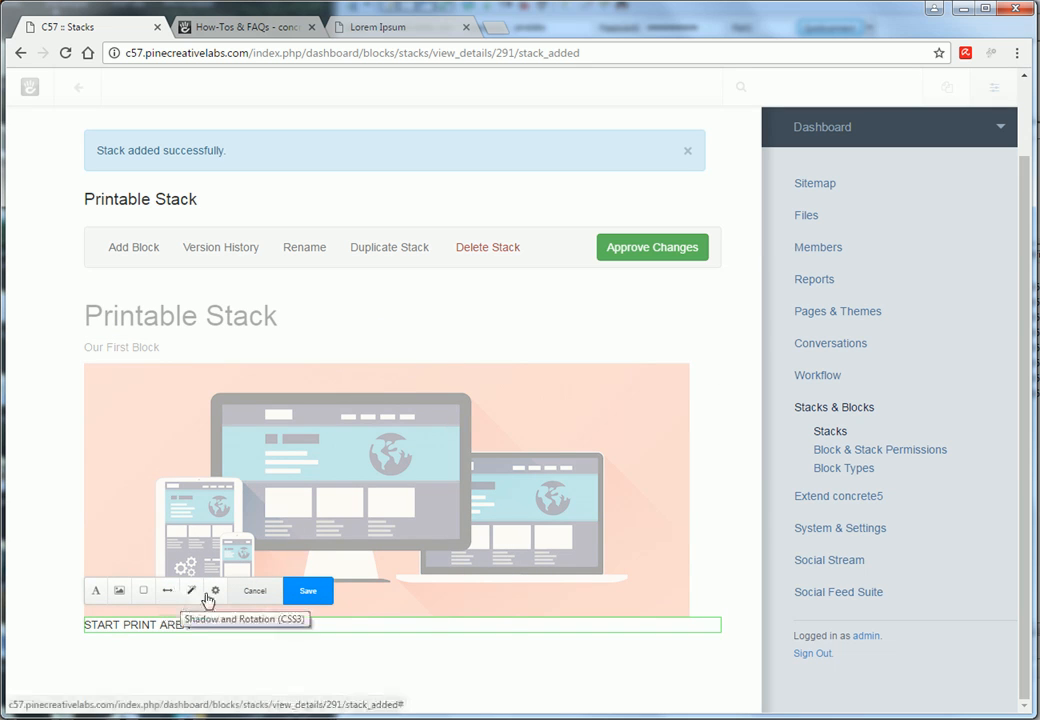
pyautogui.click(215, 590)
pyautogui.scroll(-2, 327, 528)
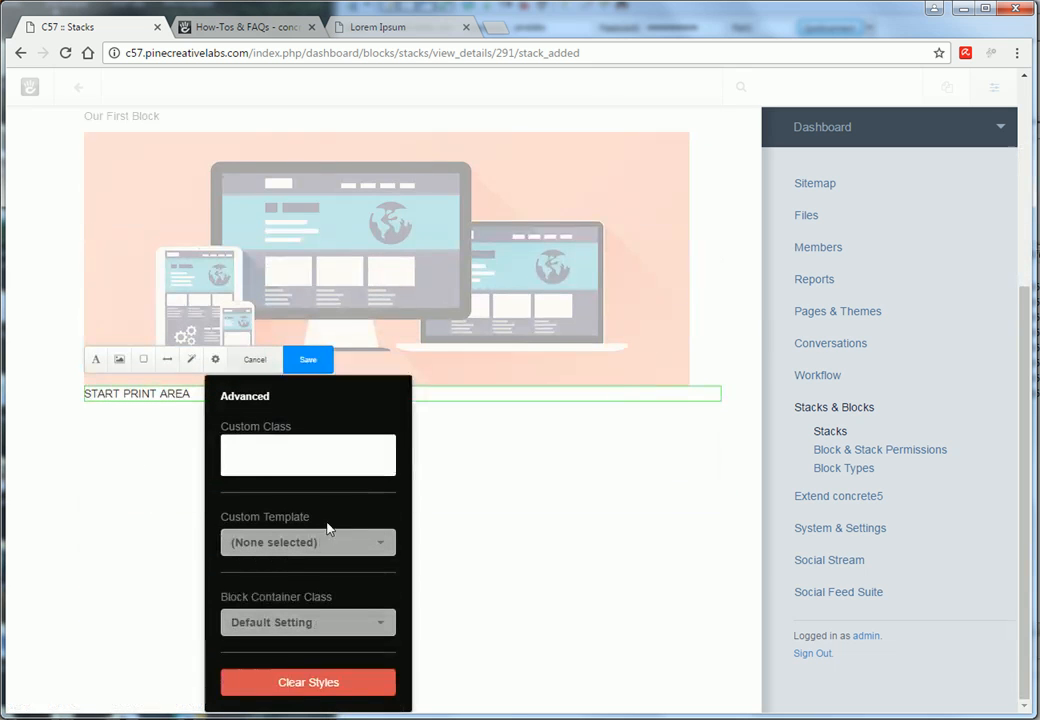
pyautogui.click(299, 550)
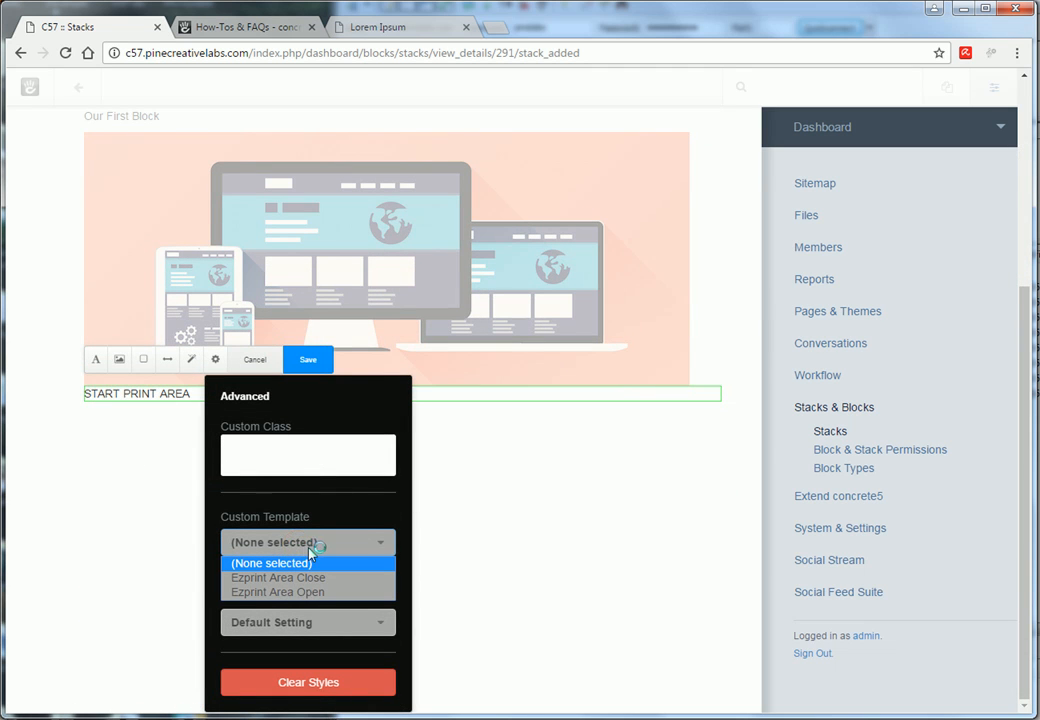
pyautogui.click(282, 592)
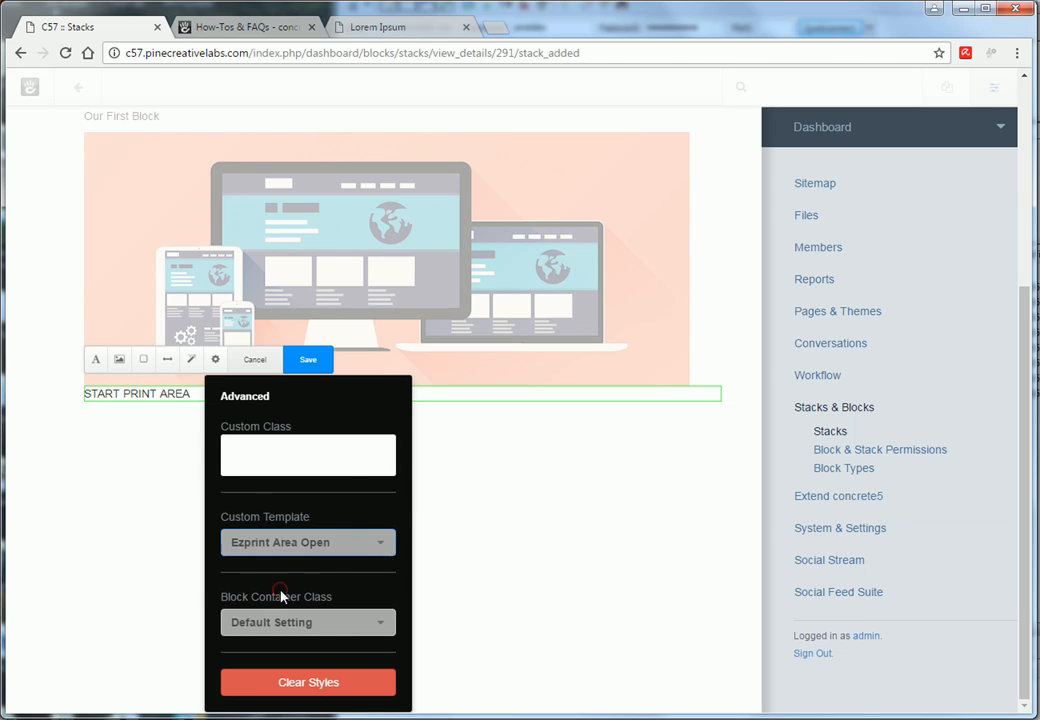
pyautogui.click(313, 360)
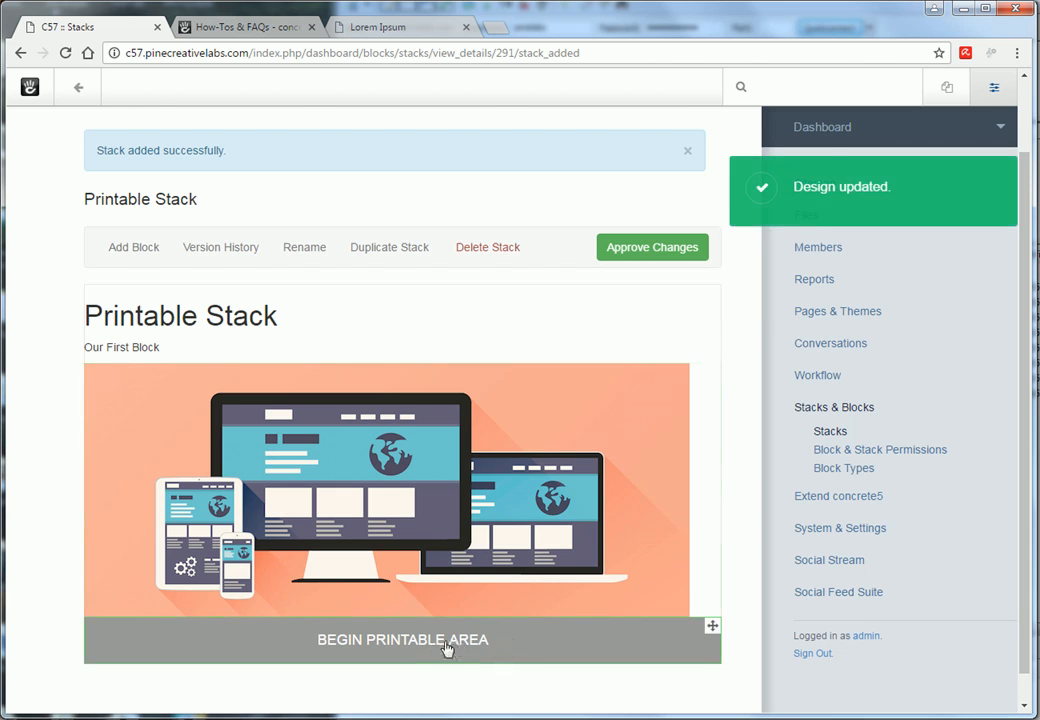
# Step: Move the Begin Printable Area block to the top of the stack, above the page title
pyautogui.click(682, 643)
pyautogui.click(727, 684)
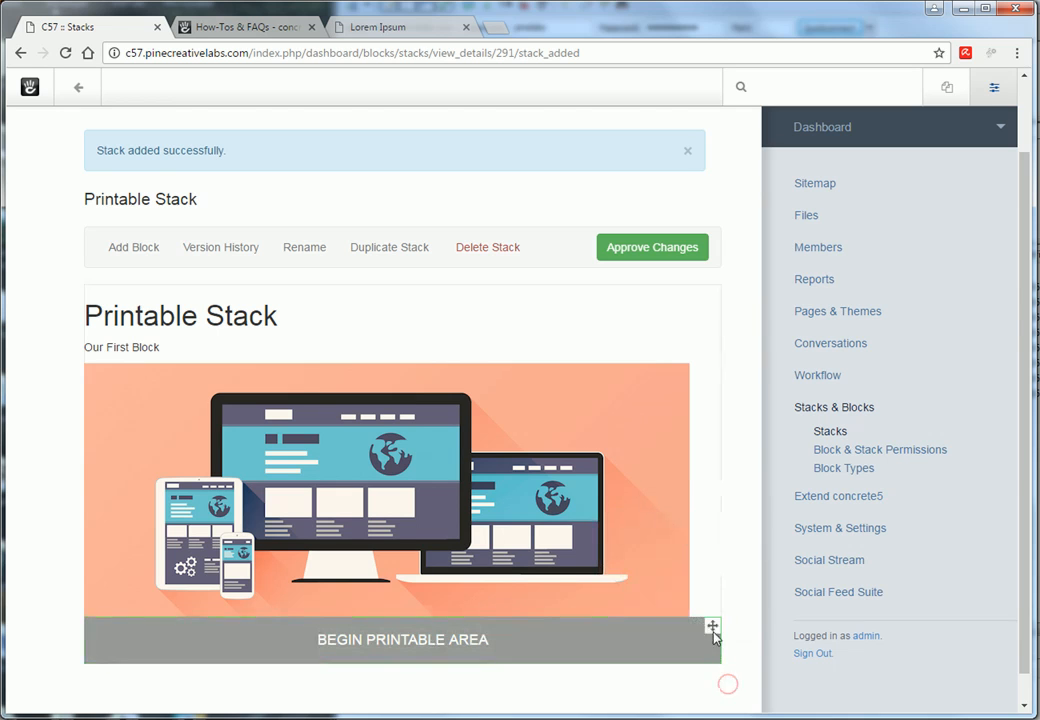
pyautogui.moveTo(712, 627); pyautogui.dragTo(534, 260)
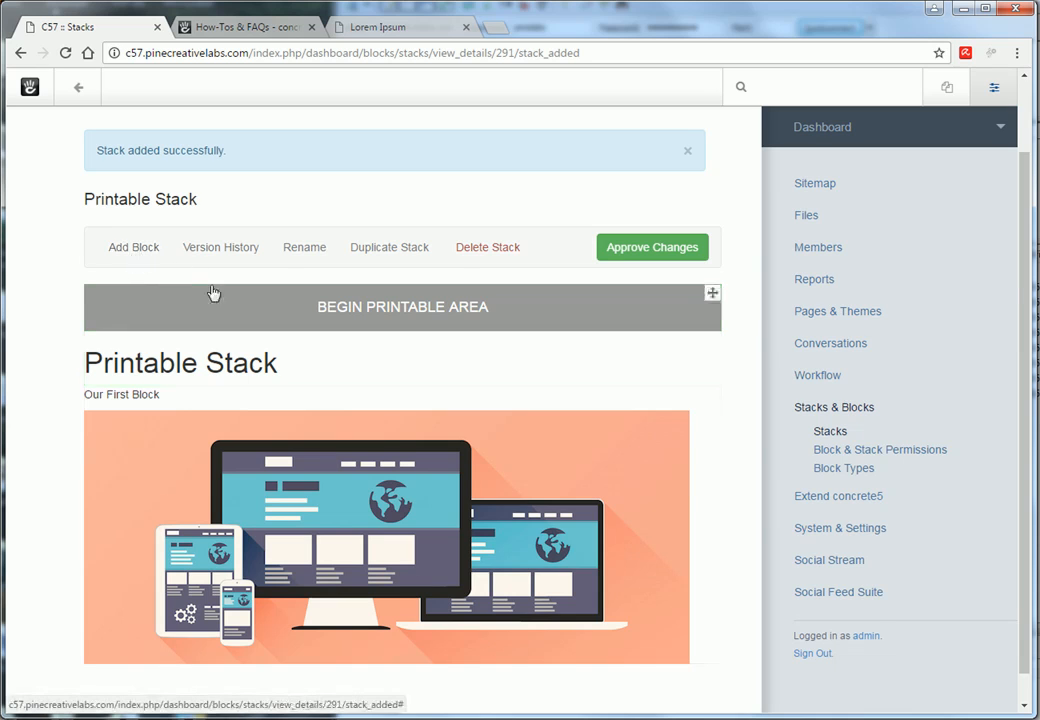
# Step: Add an HTML block containing the text "END PRINT ARA" to the Printable Stack
pyautogui.click(131, 251)
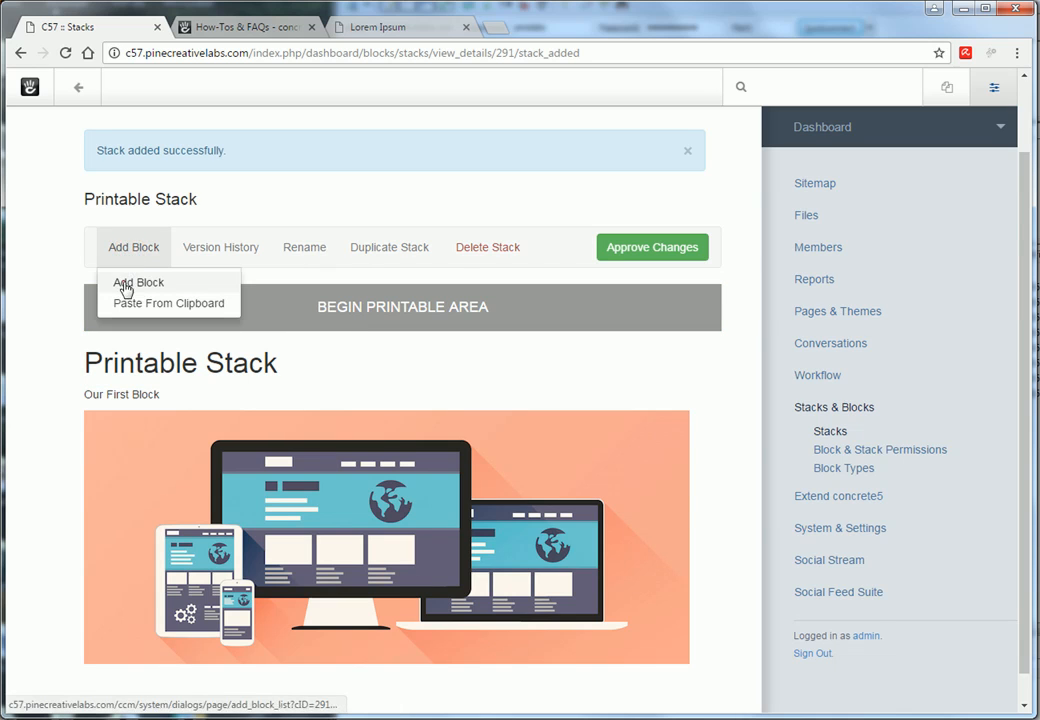
pyautogui.click(124, 285)
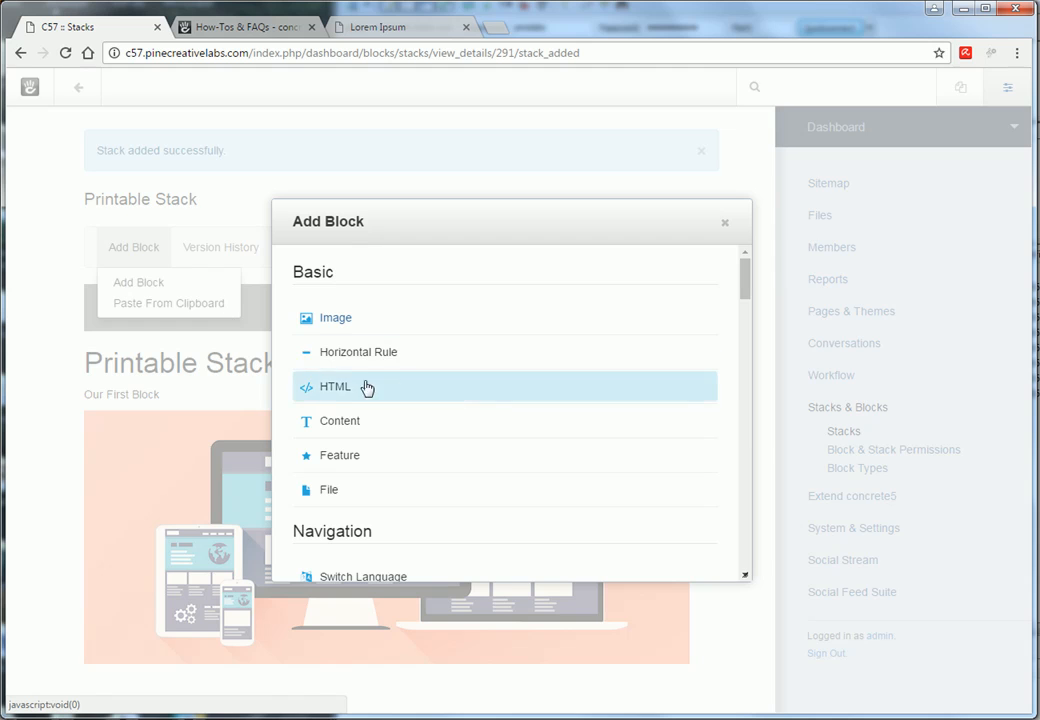
pyautogui.click(334, 389)
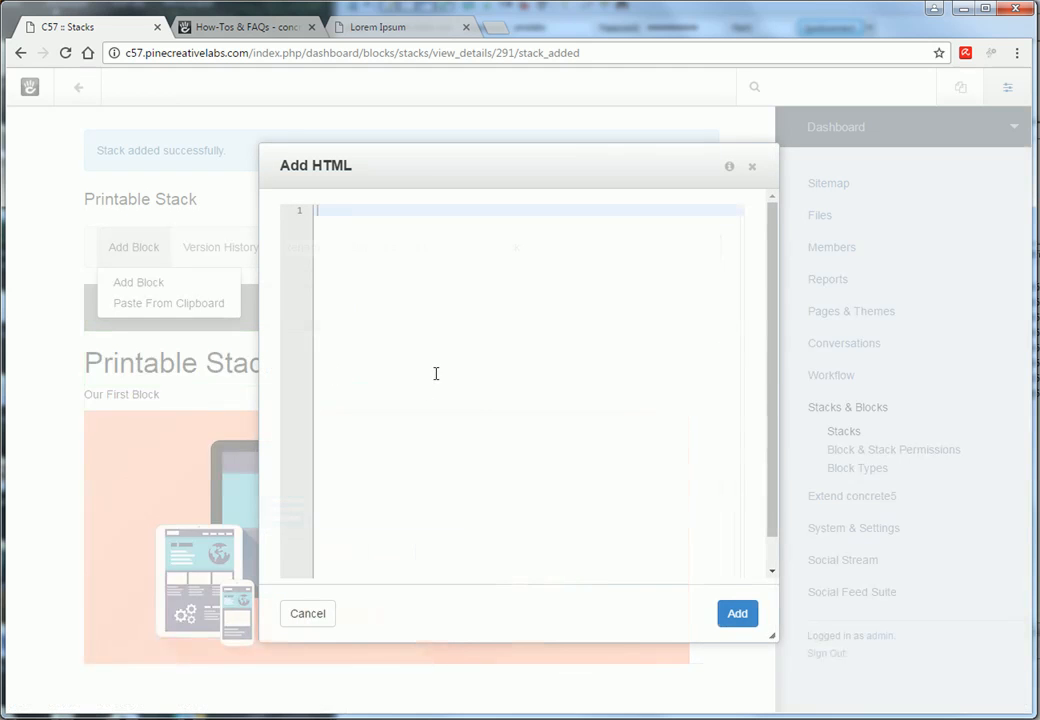
pyautogui.click(344, 216)
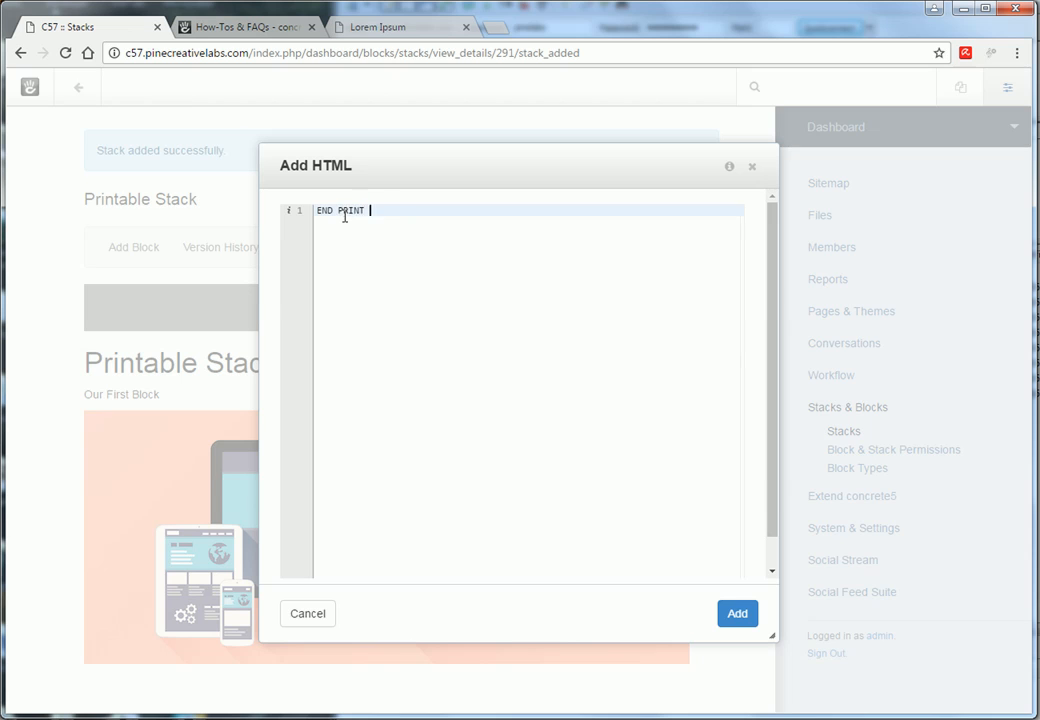
pyautogui.write('END PRINT AREA')
pyautogui.click(743, 615)
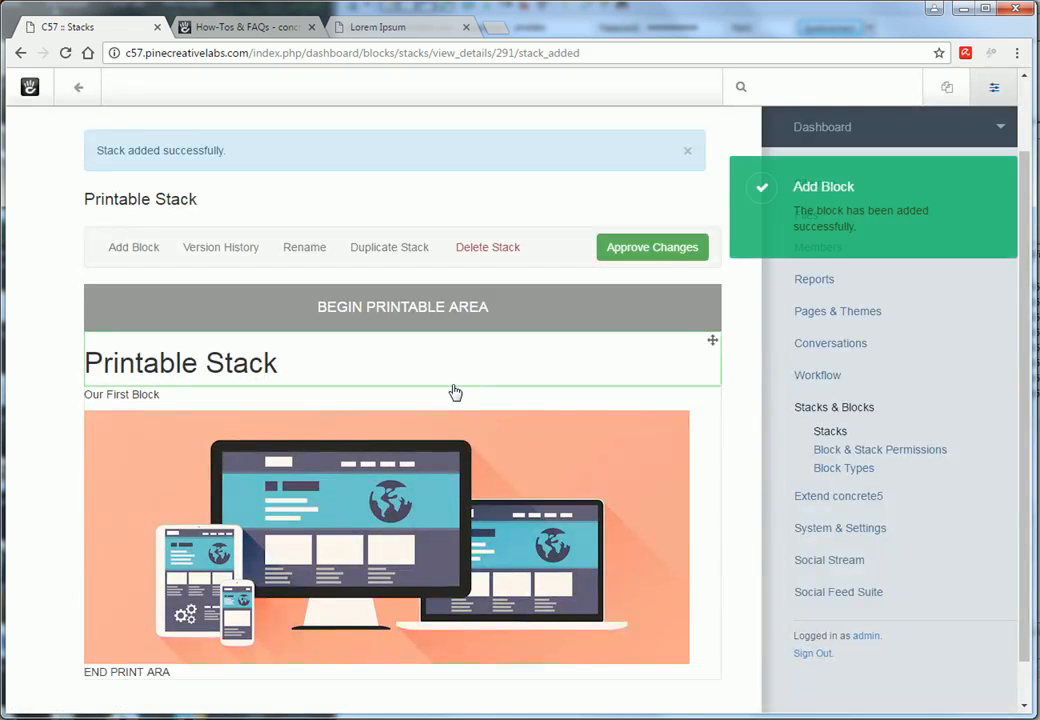
# Step: Apply the Ezprint Area Close custom template to the END PRINT ARA block and save the design
pyautogui.click(177, 681)
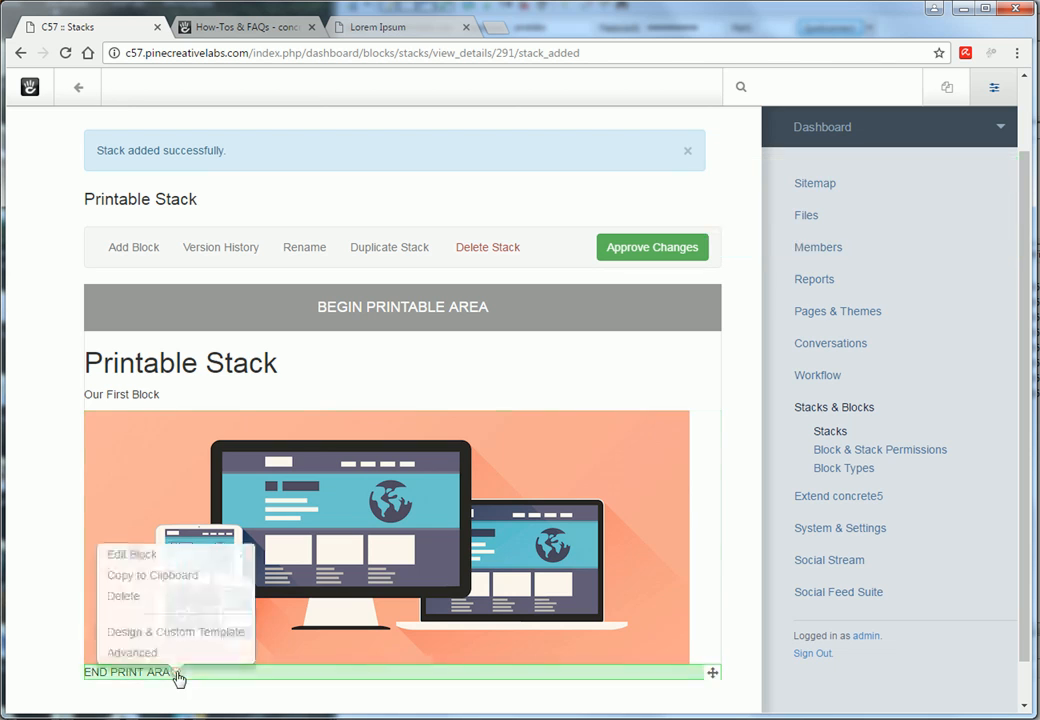
pyautogui.click(162, 635)
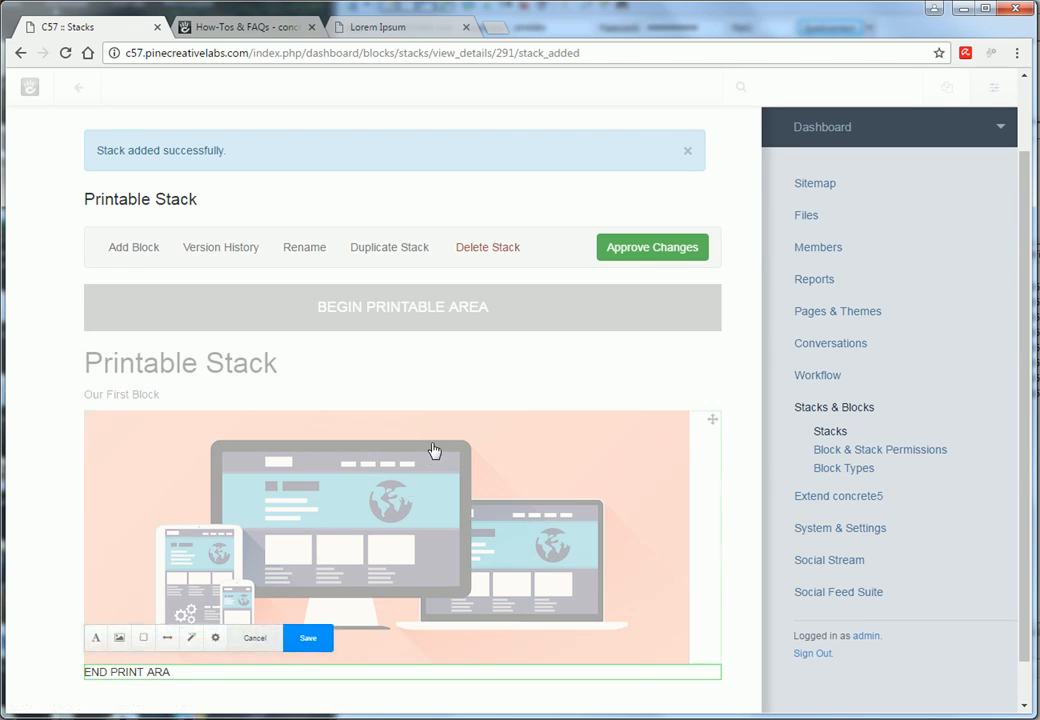
pyautogui.click(215, 637)
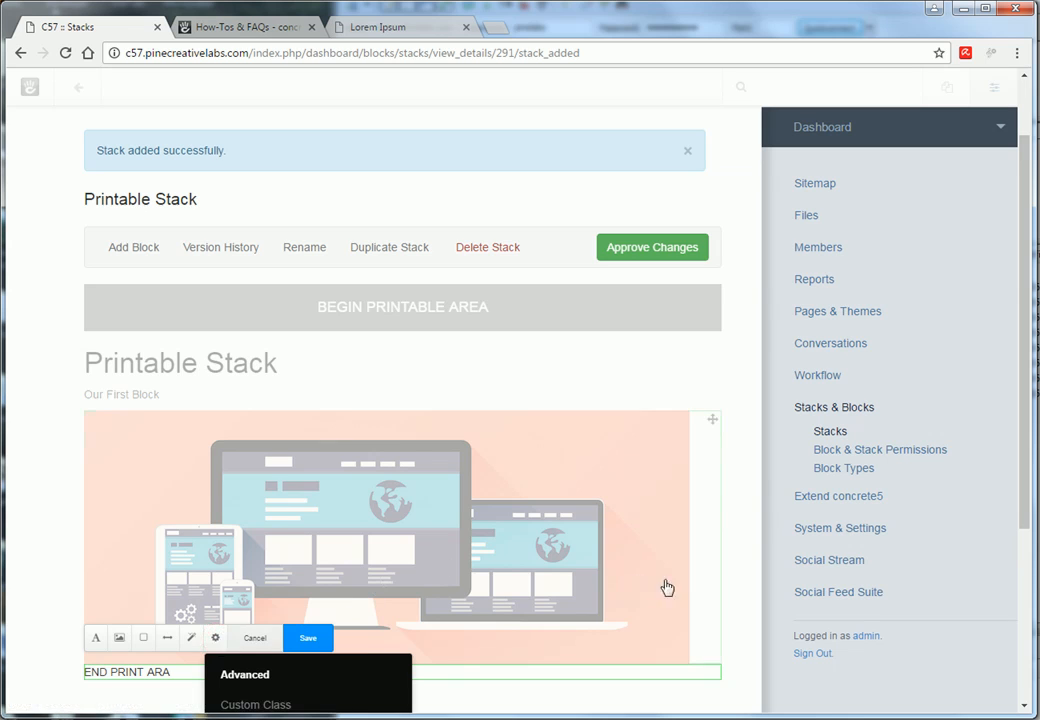
pyautogui.moveTo(1025, 351); pyautogui.dragTo(1027, 522)
pyautogui.click(389, 560)
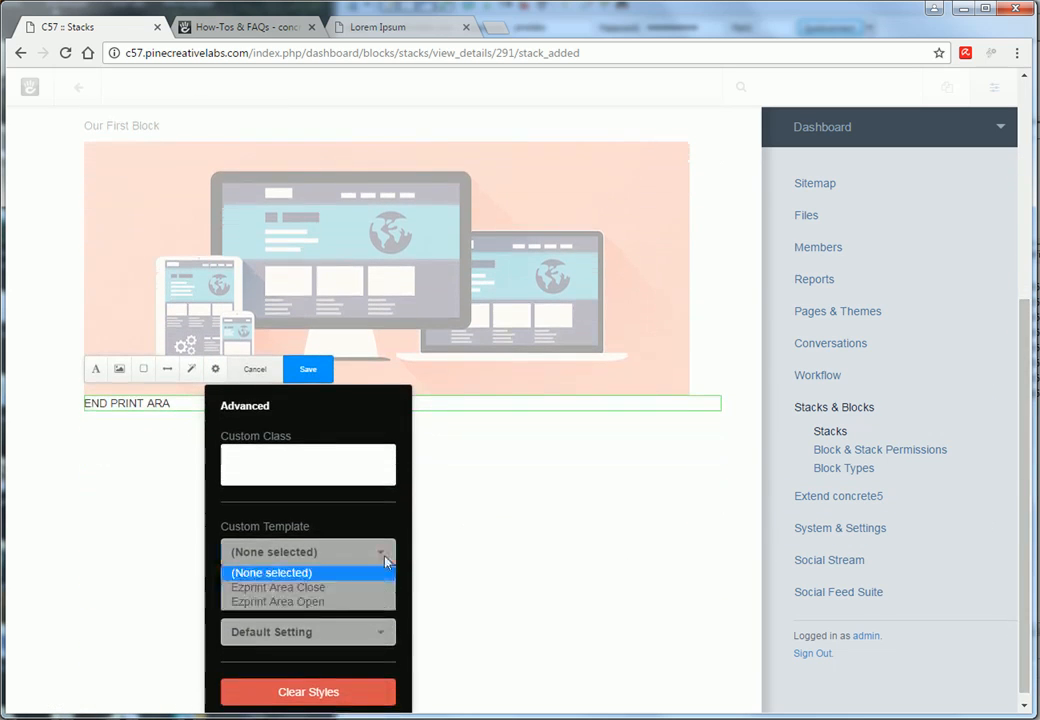
pyautogui.click(296, 588)
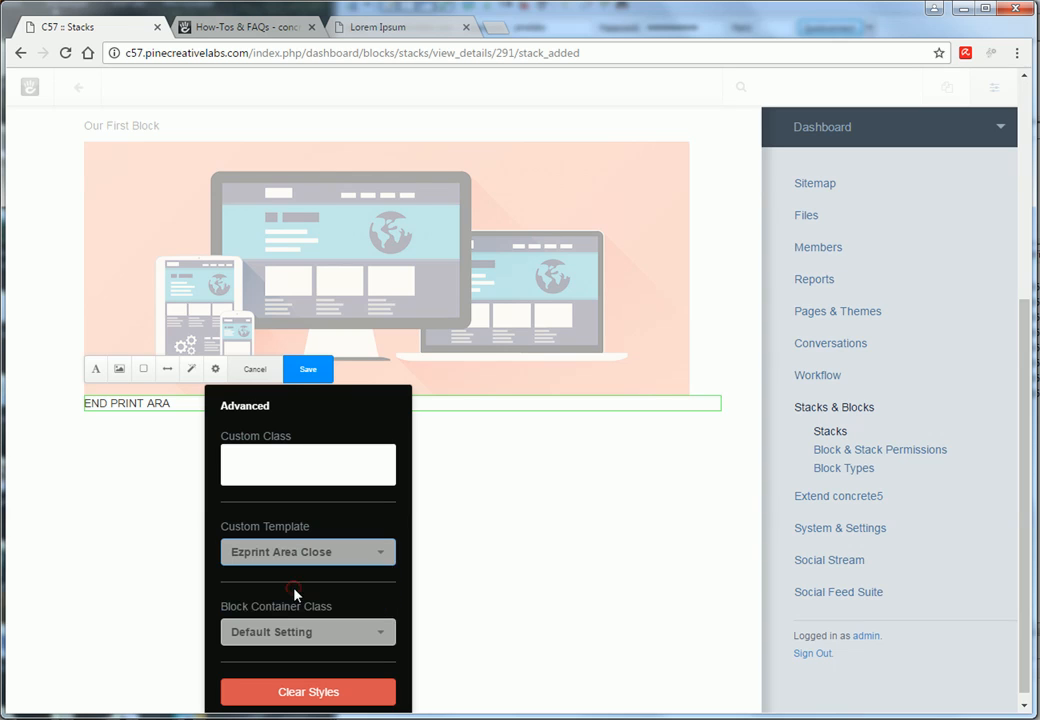
pyautogui.click(300, 372)
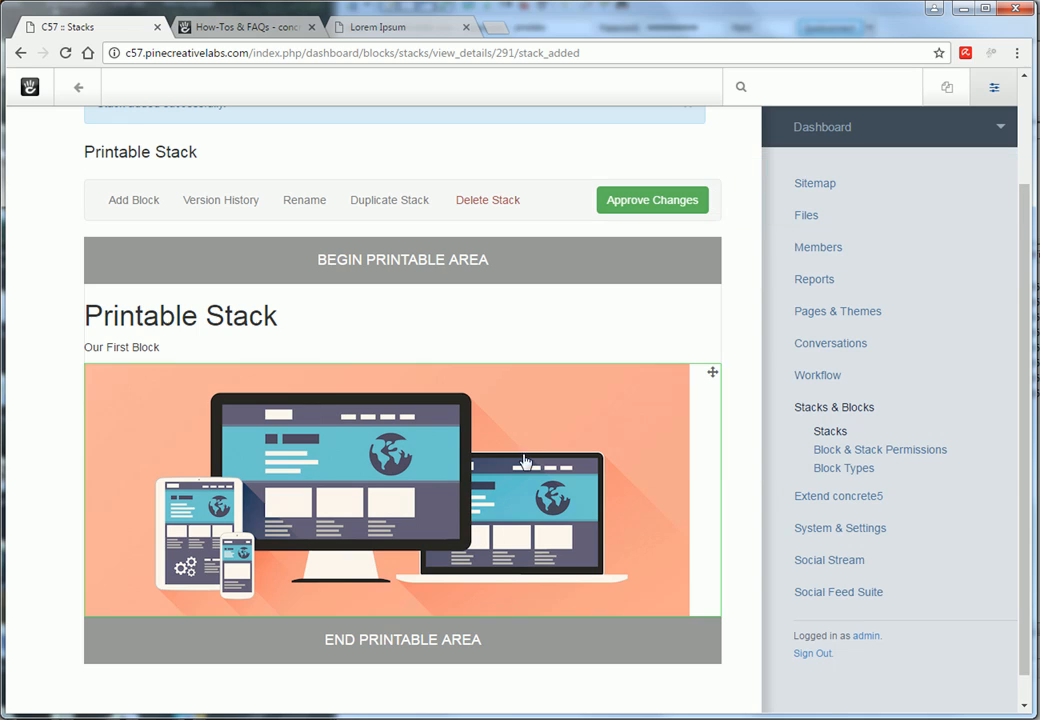
# Step: Approve the changes made to the Printable Stack
pyautogui.click(644, 202)
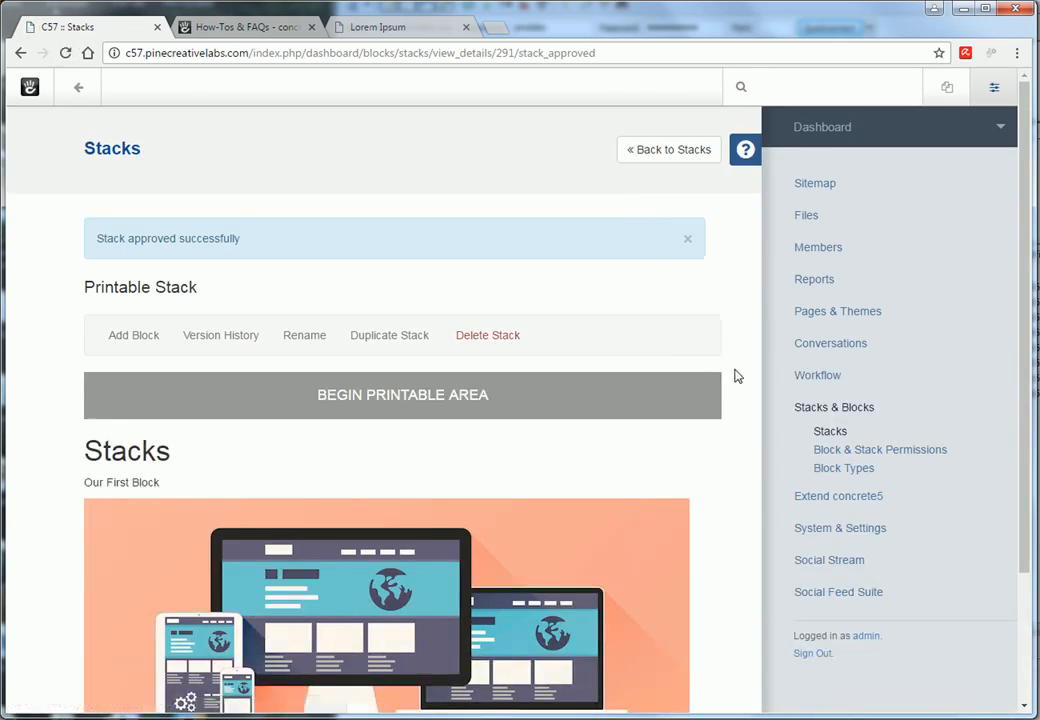
pyautogui.moveTo(1033, 270); pyautogui.dragTo(1022, 248)
# Step: In edit mode on the EZ Print page, place the Printable Stack below the Print button that follows the FAQ text
pyautogui.click(79, 94)
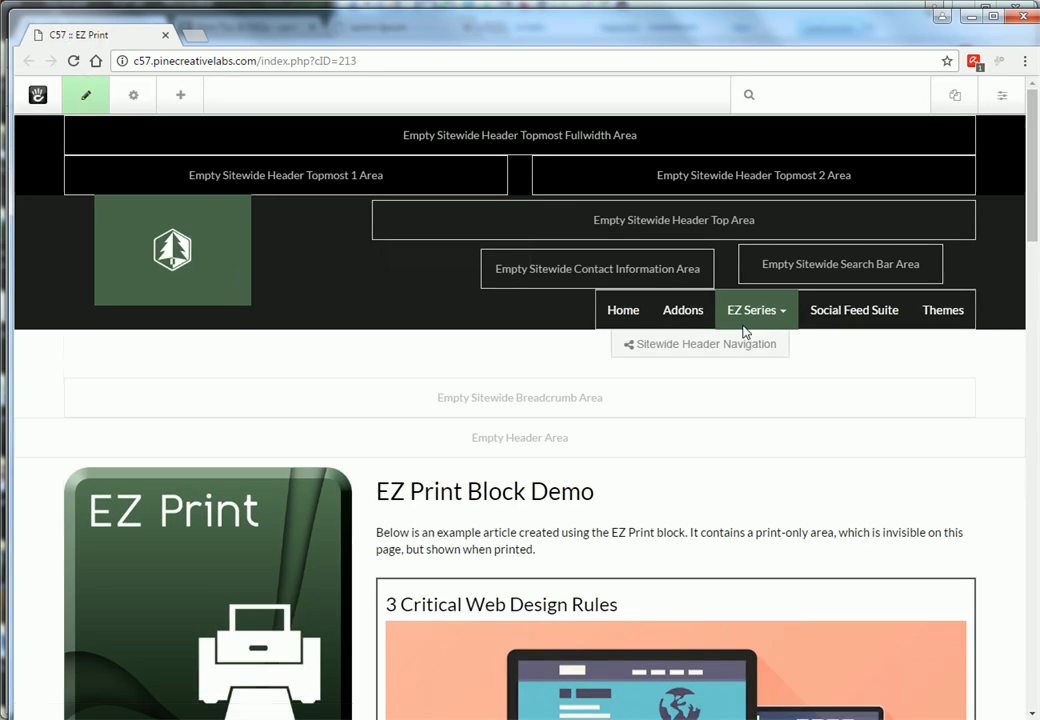
pyautogui.scroll(-10, 1006, 471)
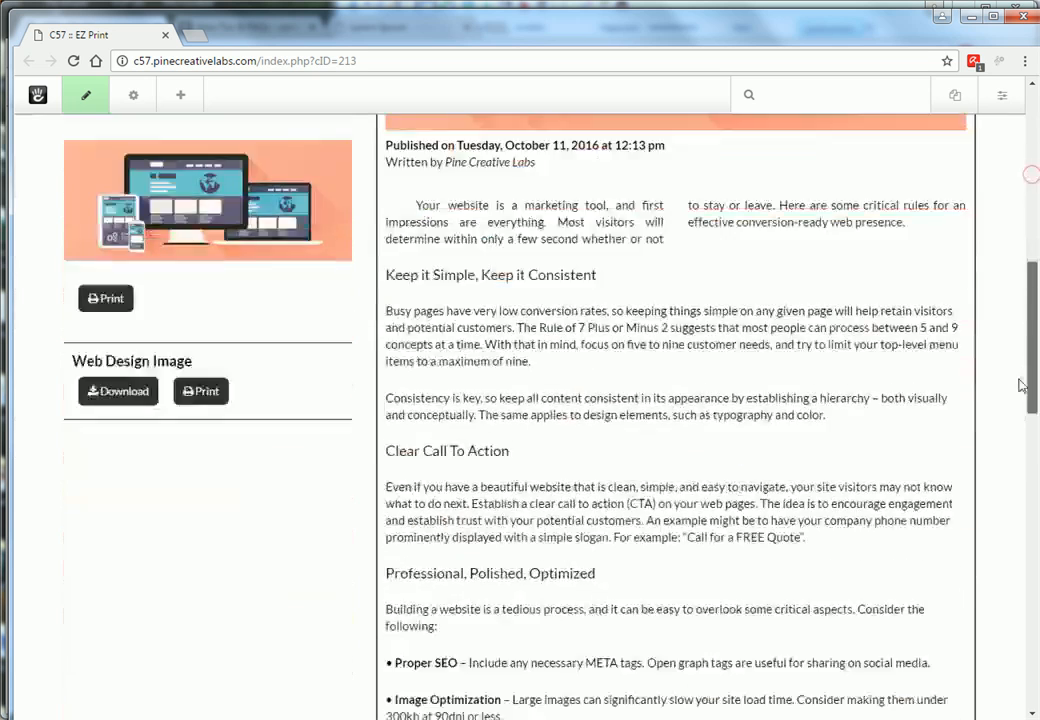
pyautogui.scroll(-5, 1006, 471)
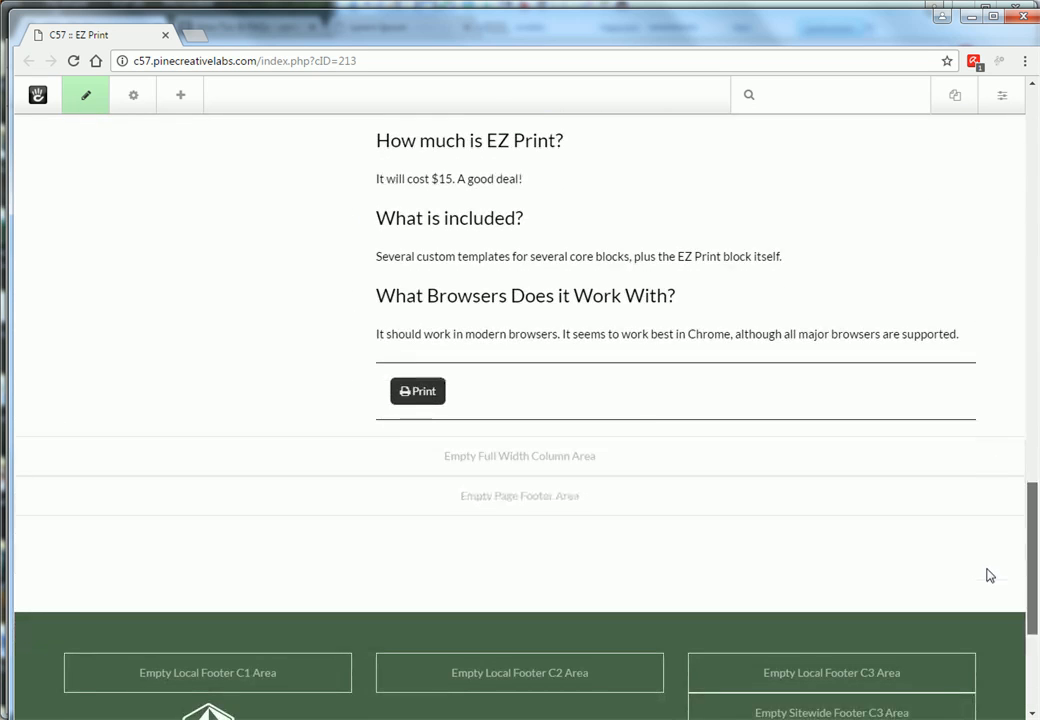
pyautogui.click(180, 100)
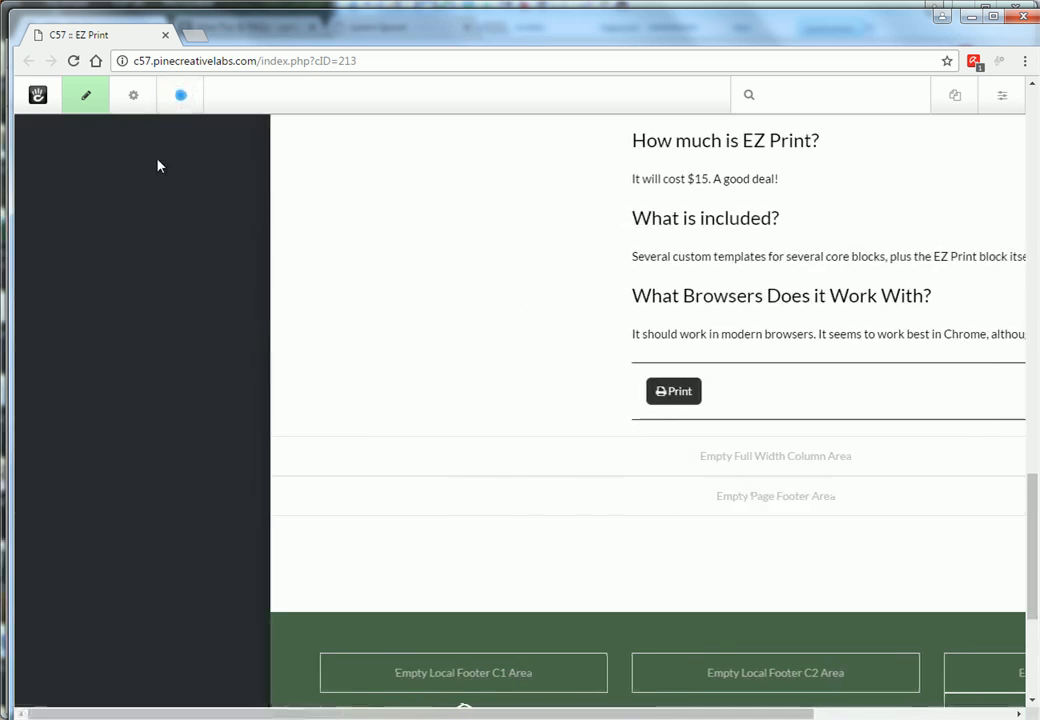
pyautogui.click(139, 140)
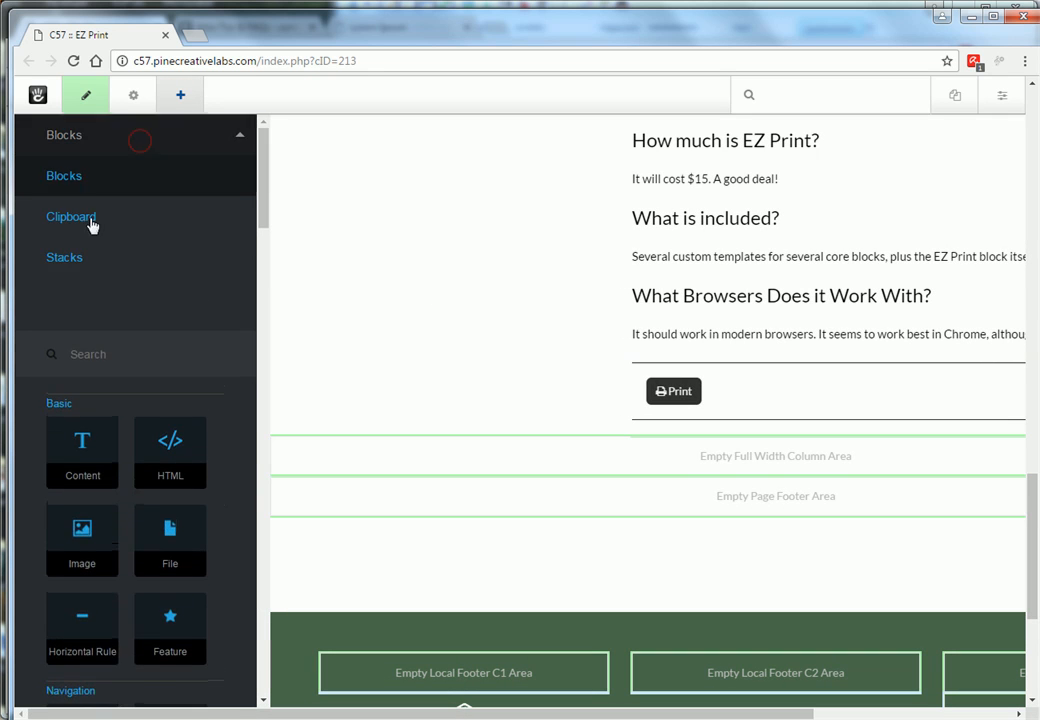
pyautogui.click(64, 258)
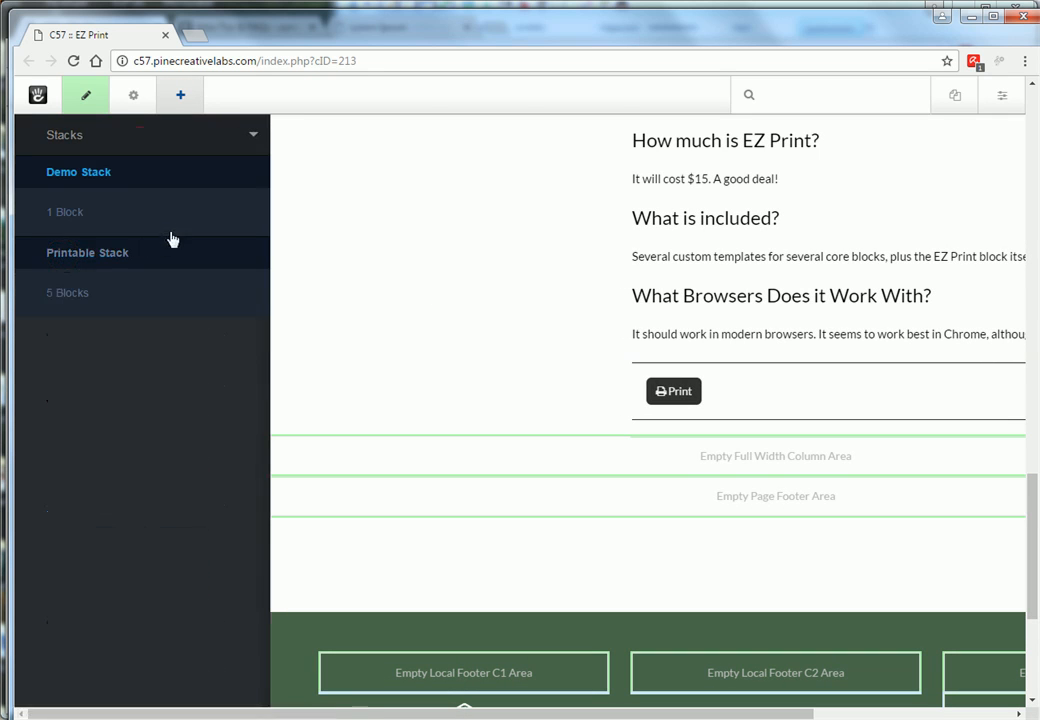
pyautogui.moveTo(83, 256); pyautogui.dragTo(553, 410)
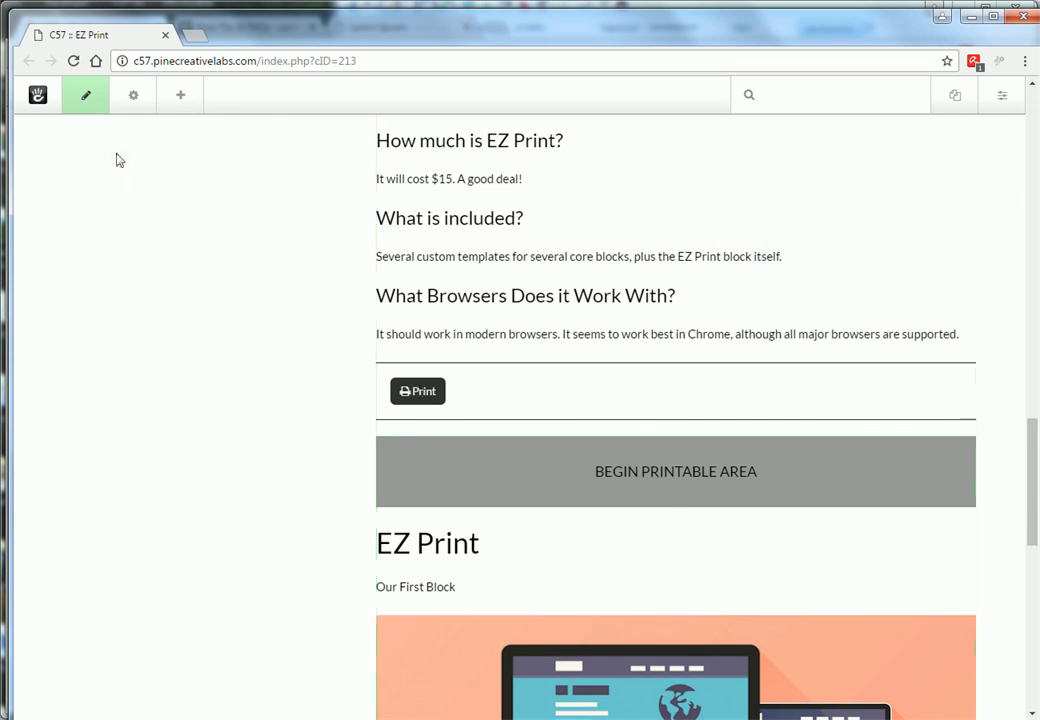
# Step: Publish the changes to the EZ Print page
pyautogui.click(86, 97)
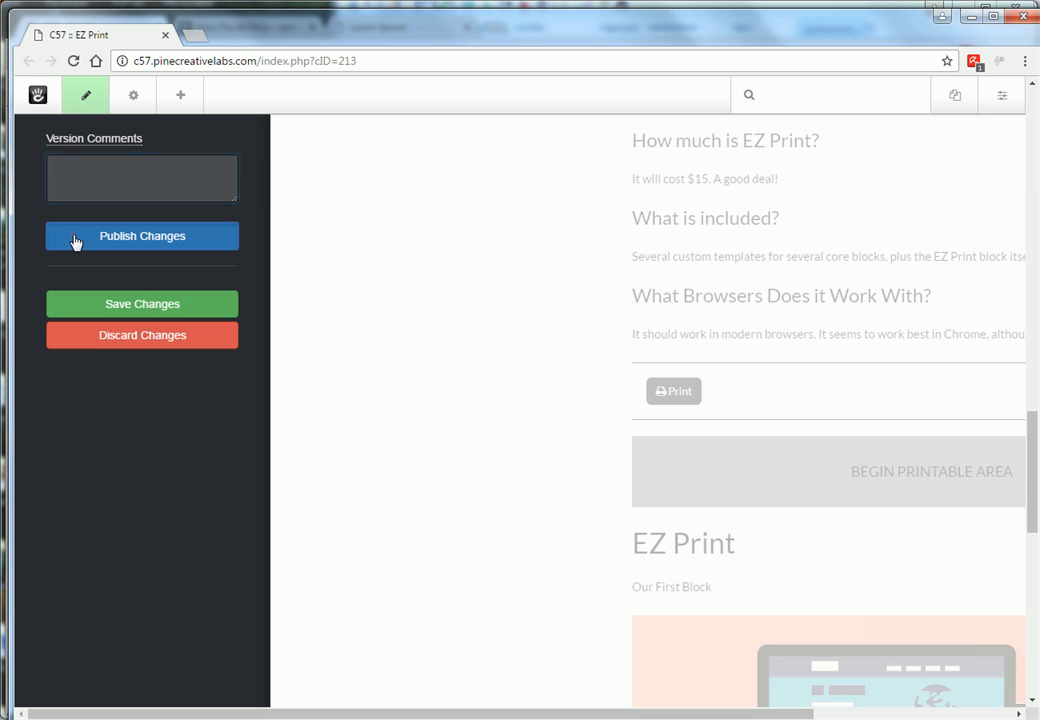
pyautogui.click(74, 237)
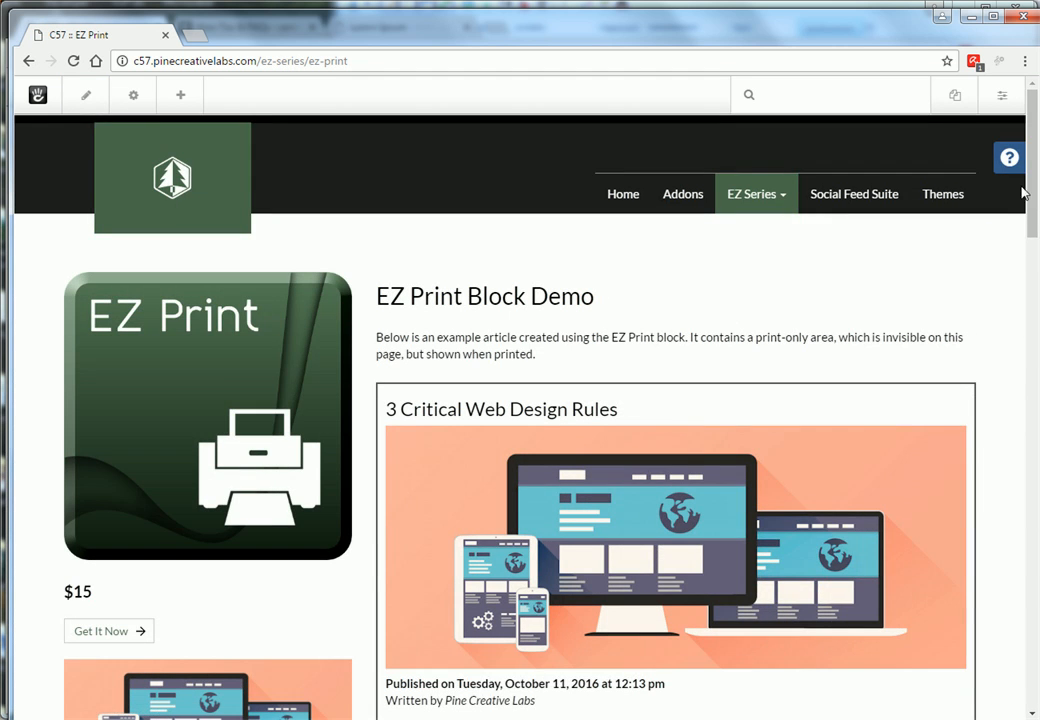
# Step: Preview the printout of the stack's printable area on the published page, and close the preview without printing
pyautogui.moveTo(1024, 193); pyautogui.dragTo(996, 573)
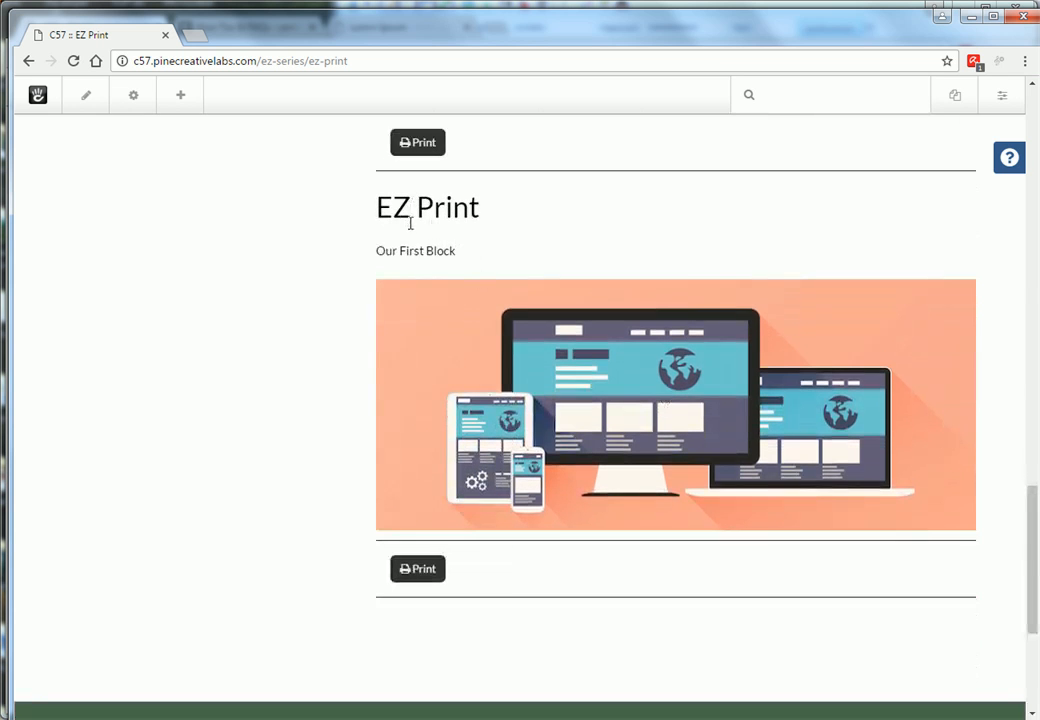
pyautogui.click(421, 570)
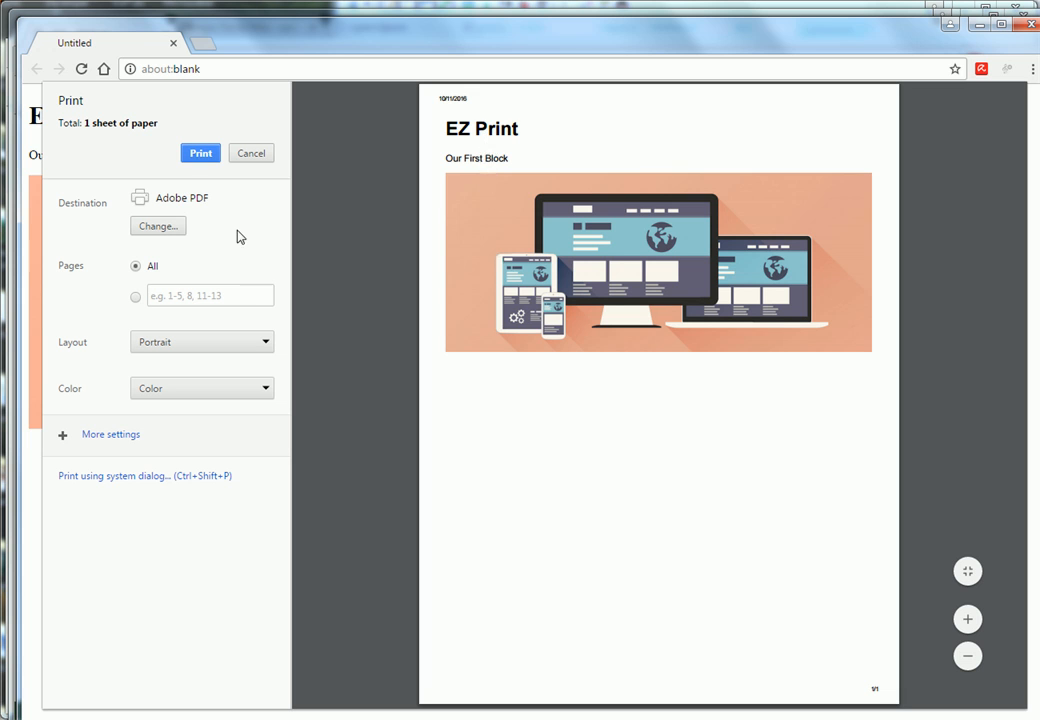
pyautogui.click(251, 155)
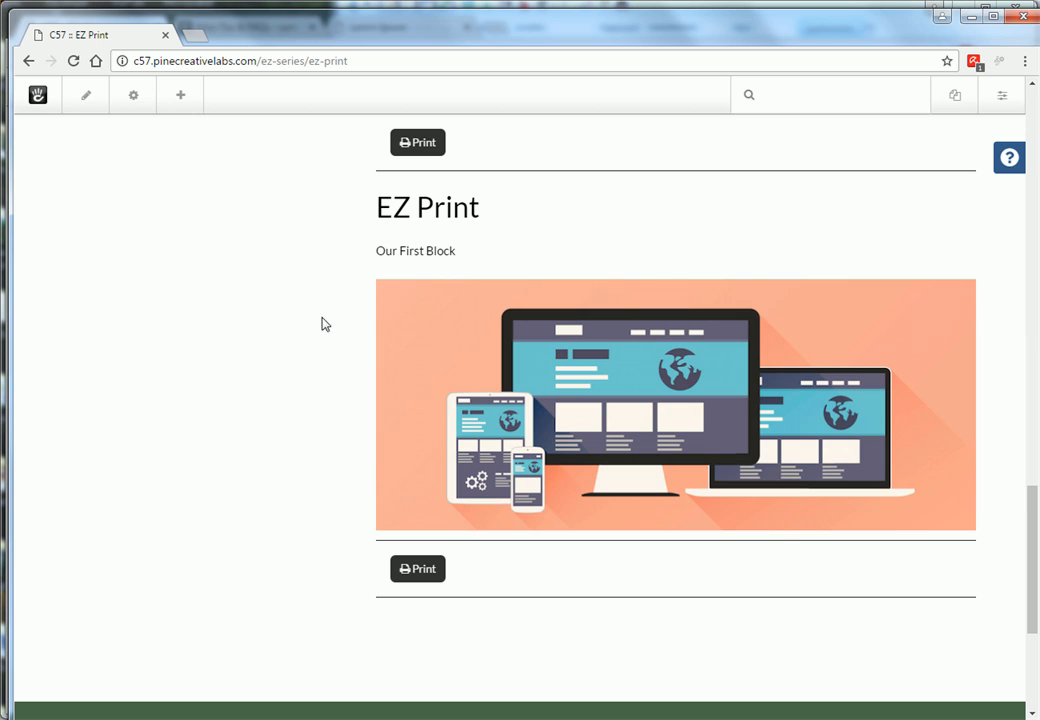